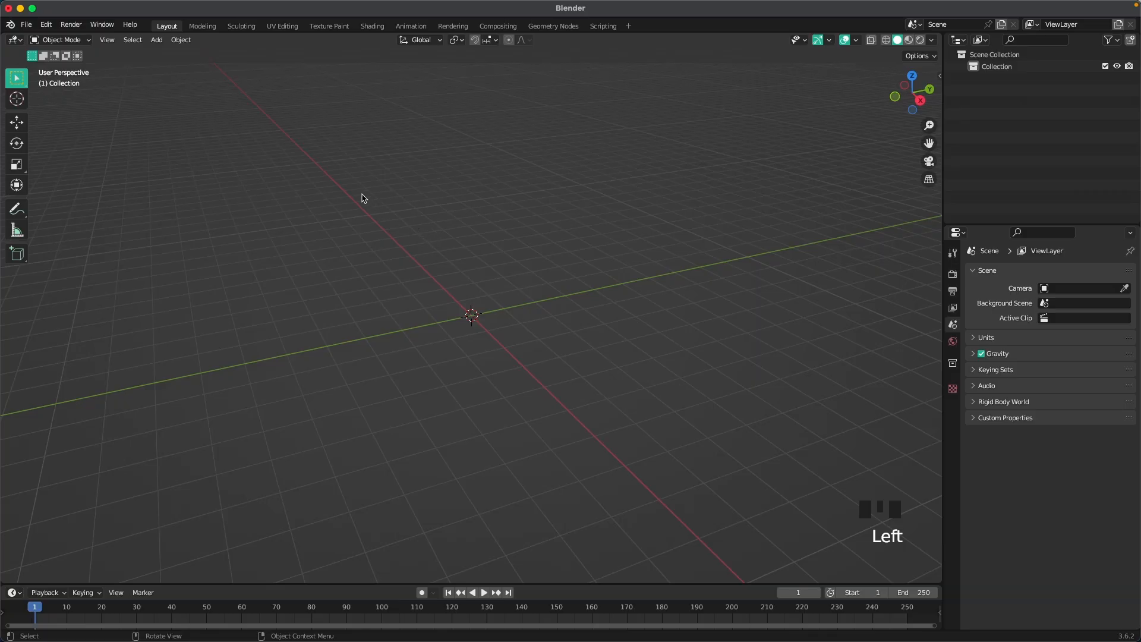
Search the Preferences add-ons for "Extra" to check whether the Extra Objects add-ons are enabled
left_click(52, 26)
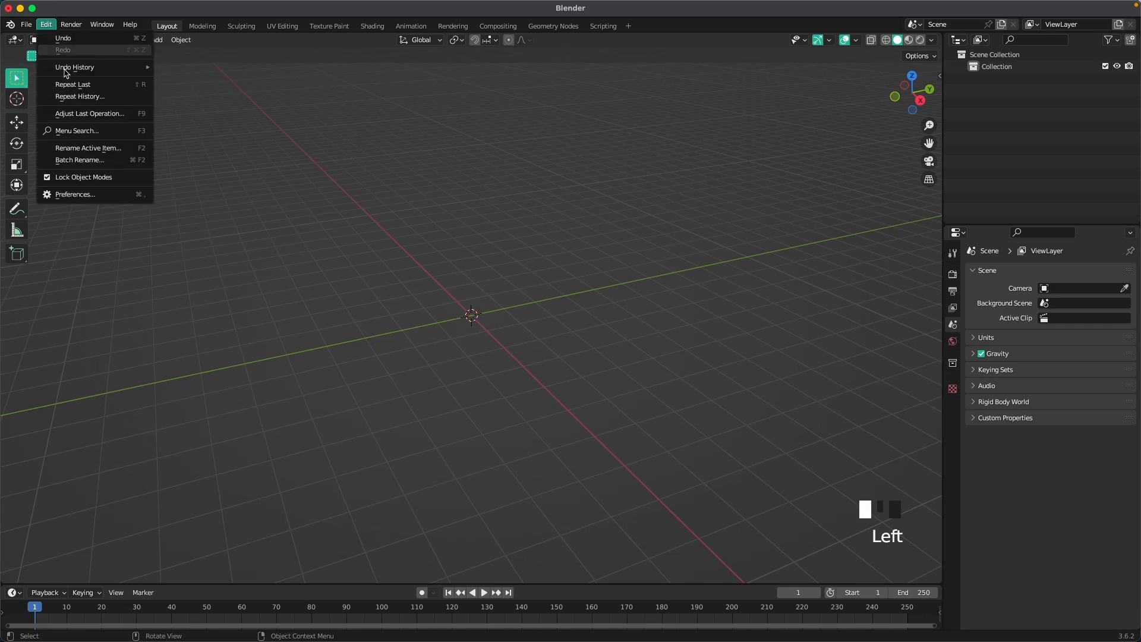
left_click(80, 194)
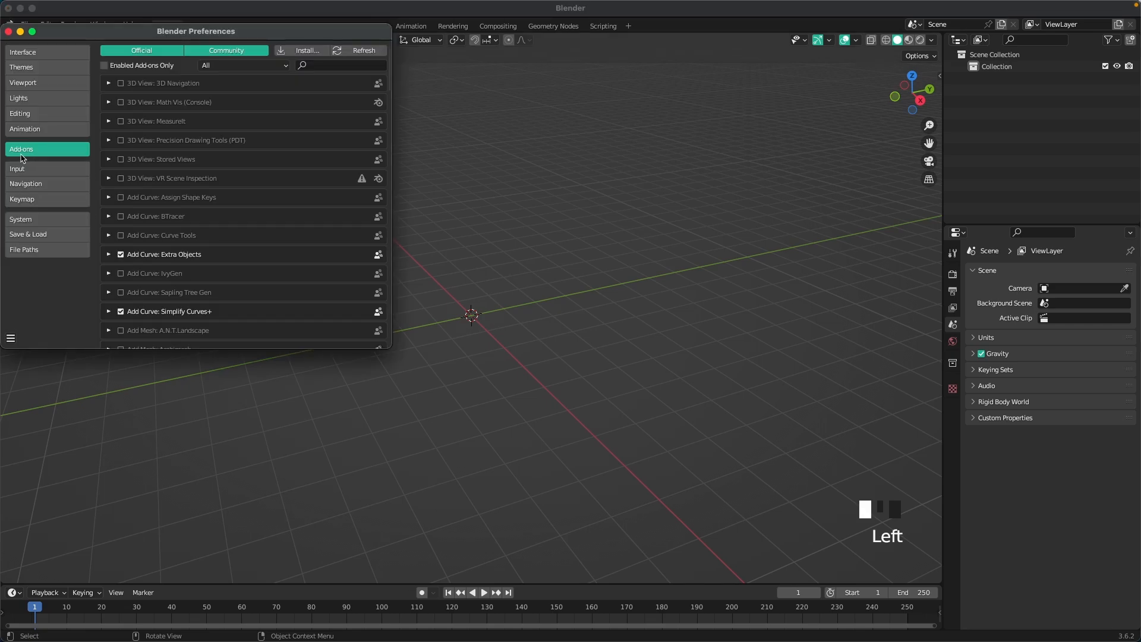
left_click(345, 66)
type("Extra")
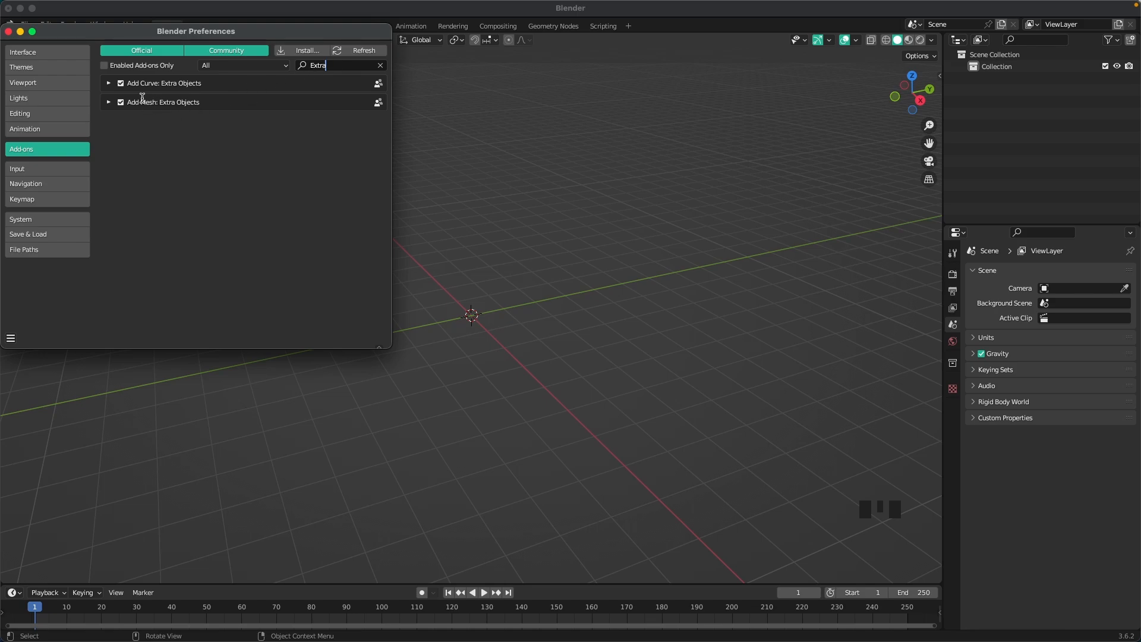
left_click(8, 31)
Add a UV sphere mesh at the world origin as the snowman's body
key("shift+a")
mouse_move(410, 230)
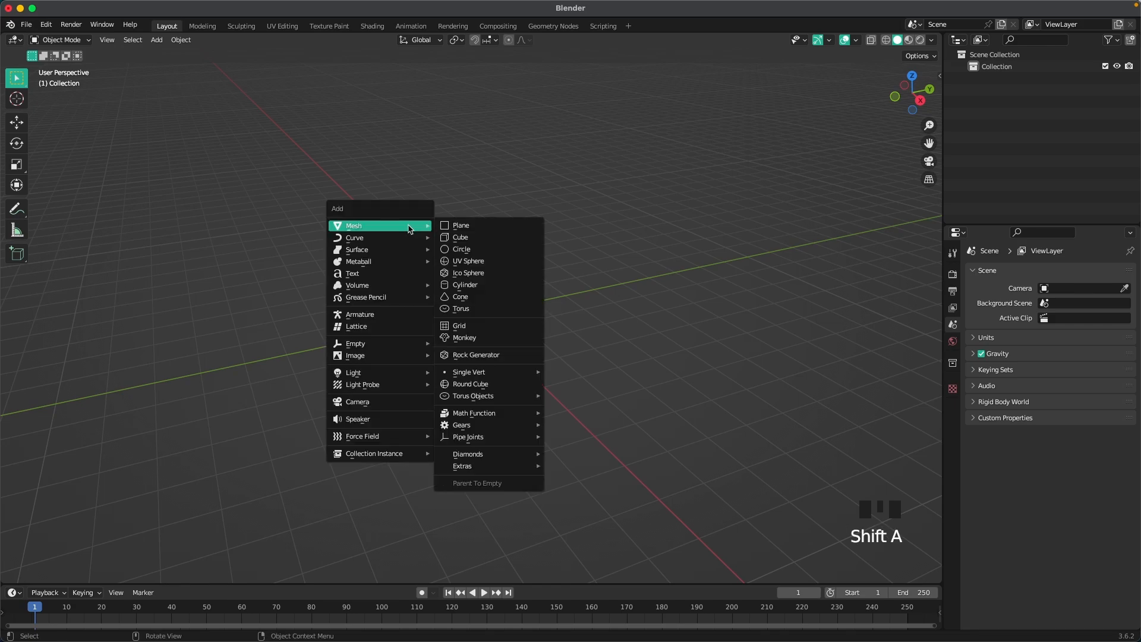
left_click(479, 261)
scroll(572, 400, "up", 5)
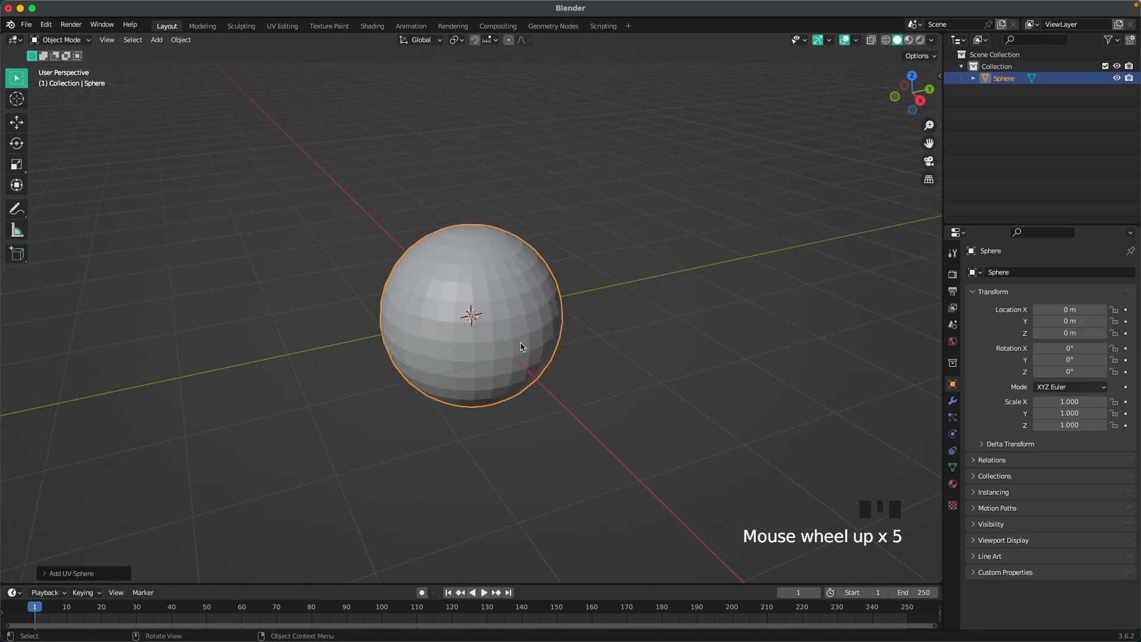
Give the sphere a level 2 Subdivision Surface modifier and shade it smooth
key("ctrl+2")
right_click(510, 317)
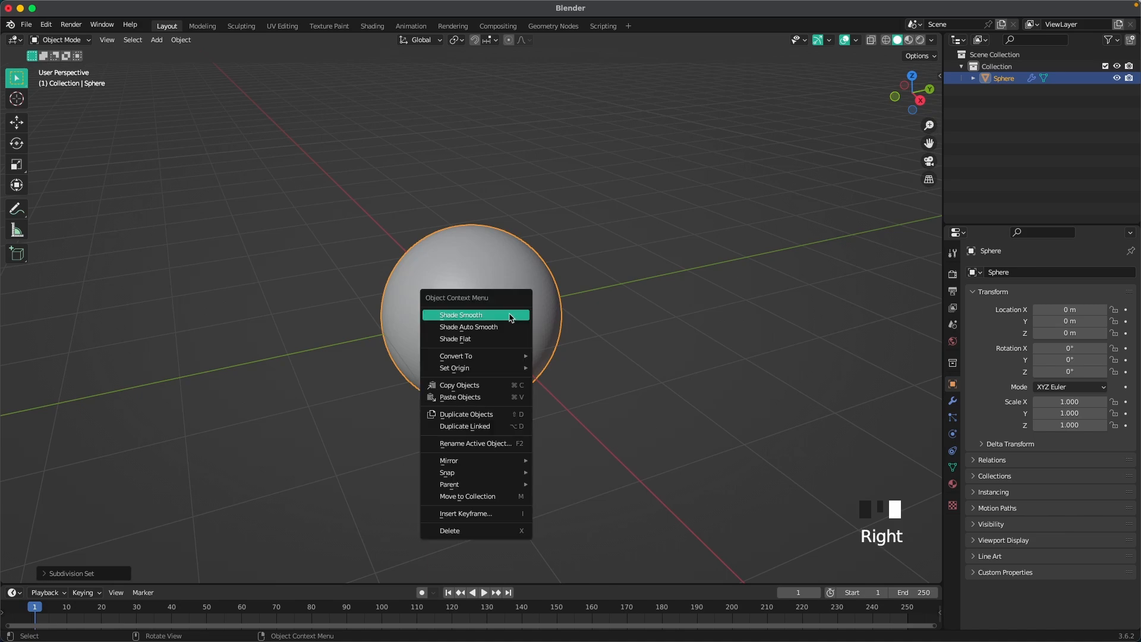
left_click(511, 317)
scroll(707, 313, "down", 1)
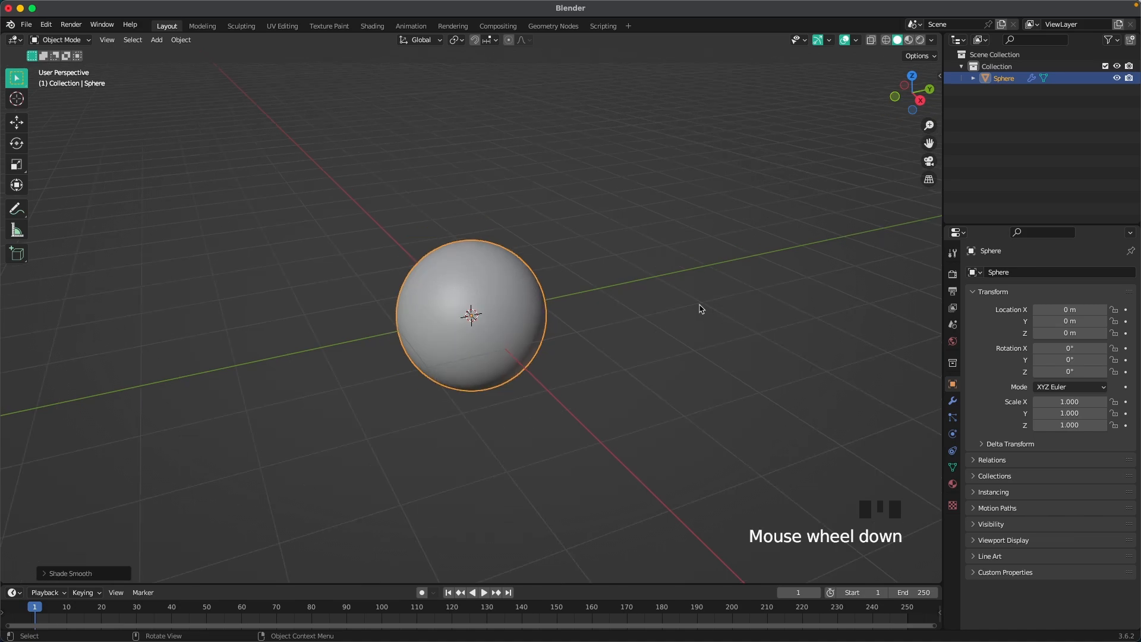
Flatten the sphere slightly by scaling its whole mesh down along Z in Edit Mode
key("Tab")
key("s")
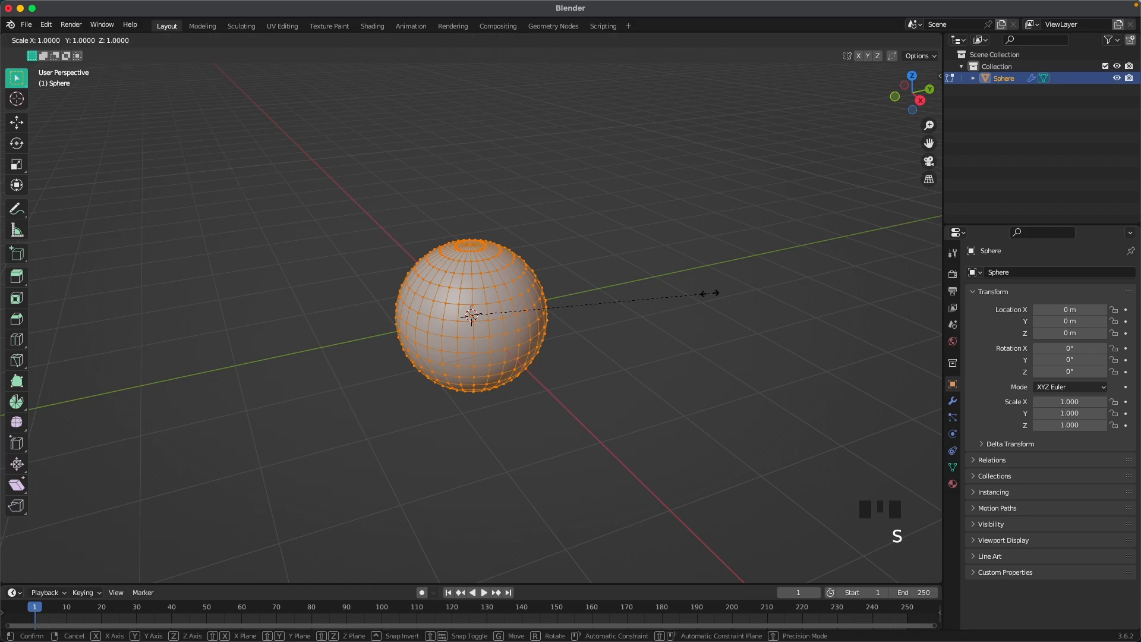
key("z")
left_click(677, 298)
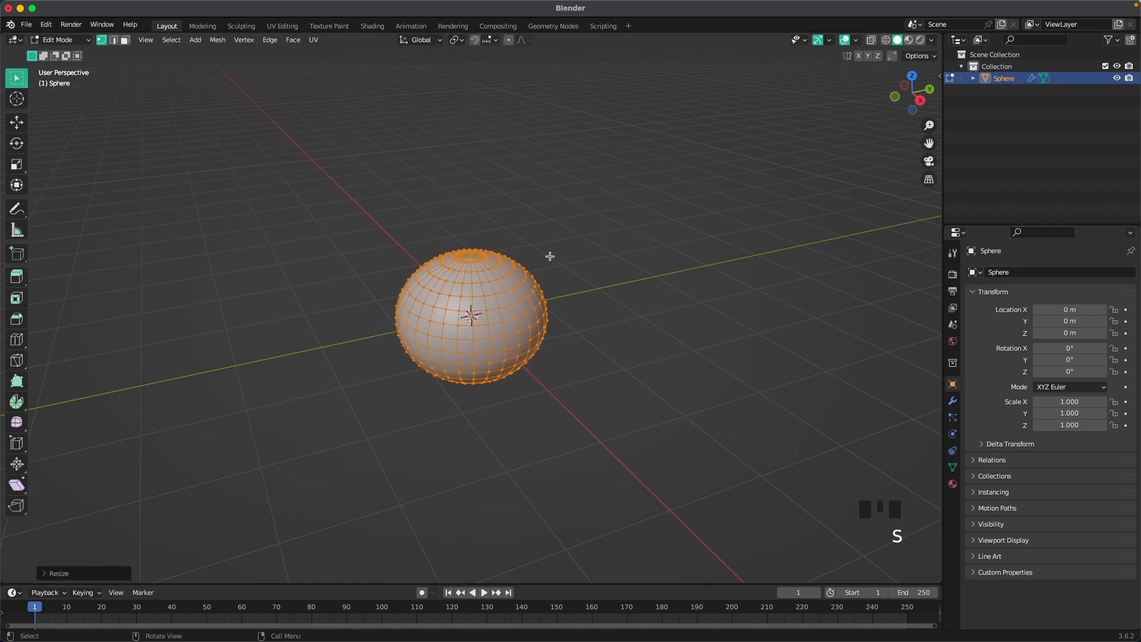
key("Tab")
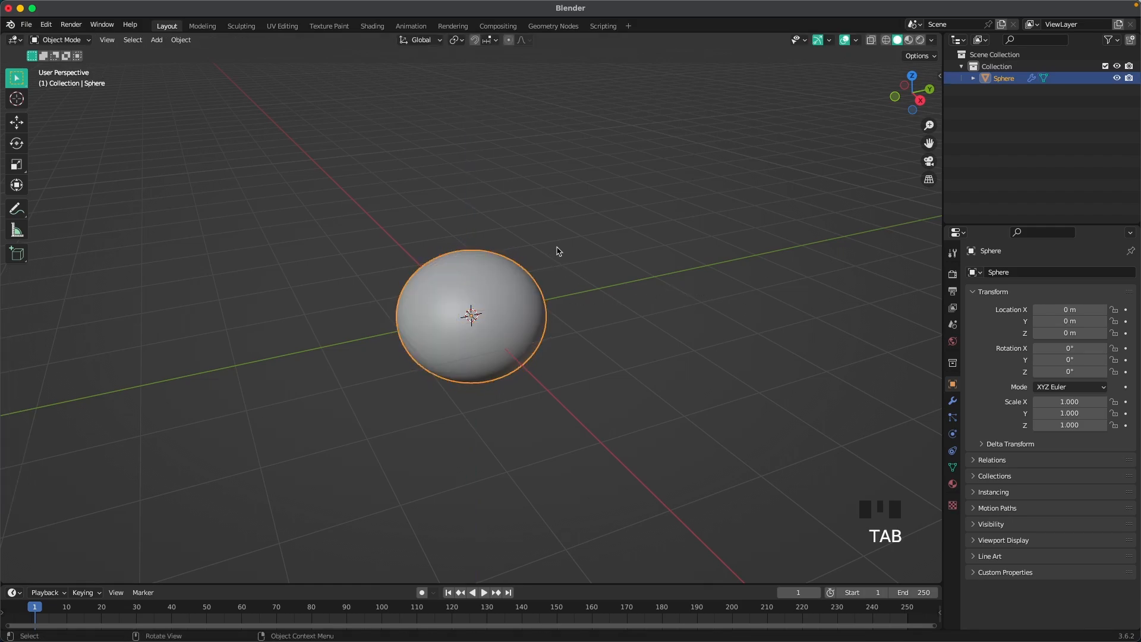
Duplicate the flattened sphere in front view and move the copy about 1.4 m up along Z
key("grave")
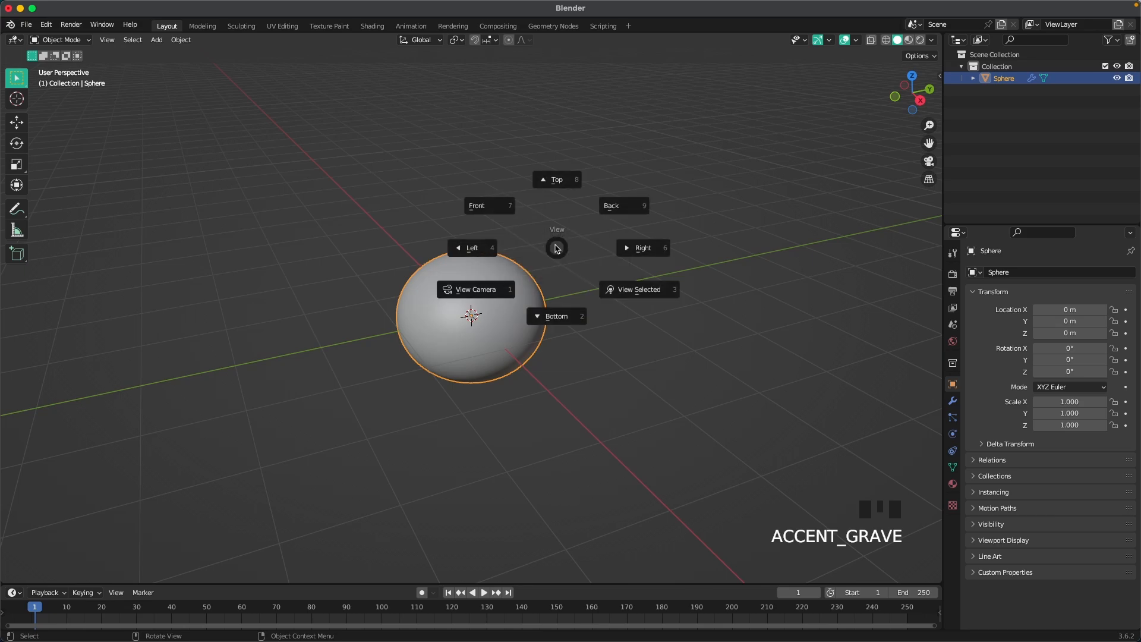
left_click(494, 213)
scroll(560, 318, "up", 2)
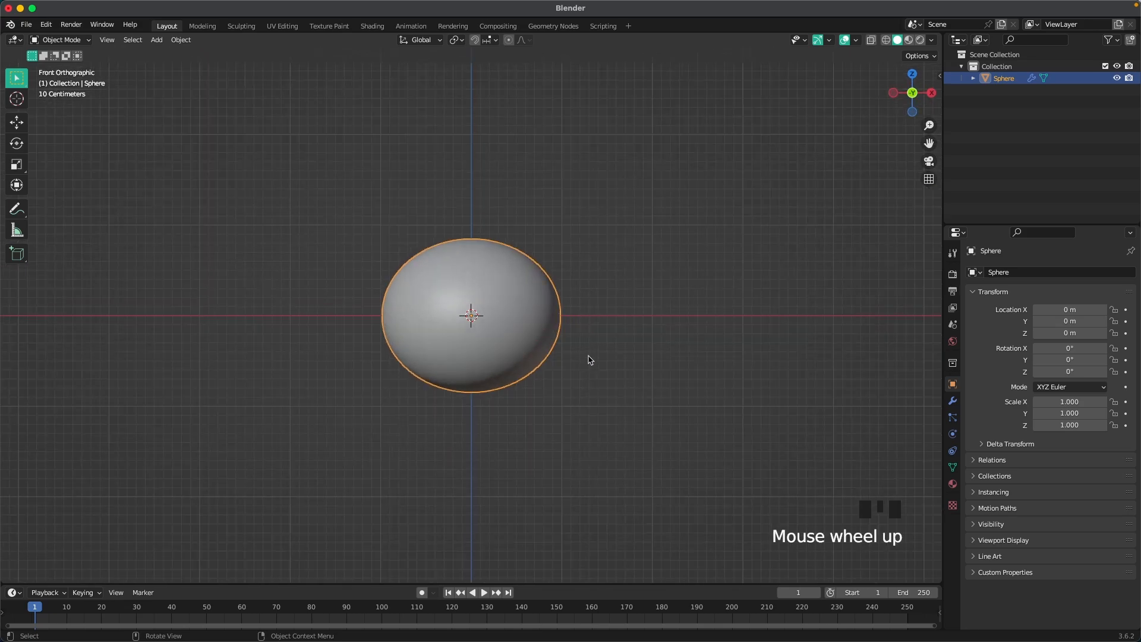
key("shift+d")
key("z")
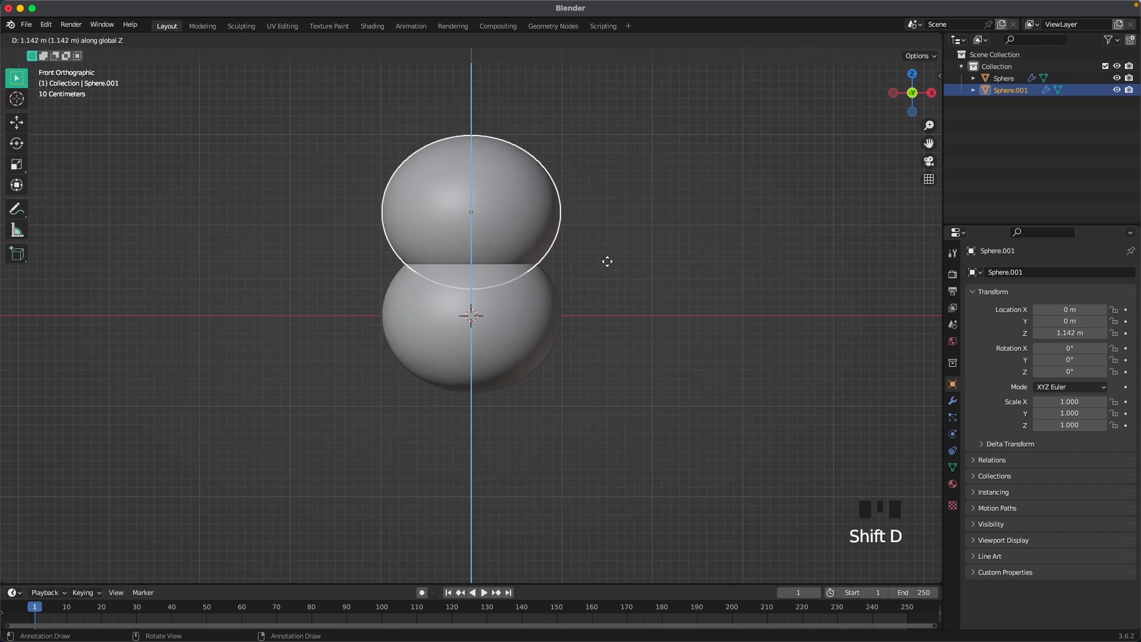
left_click(609, 248)
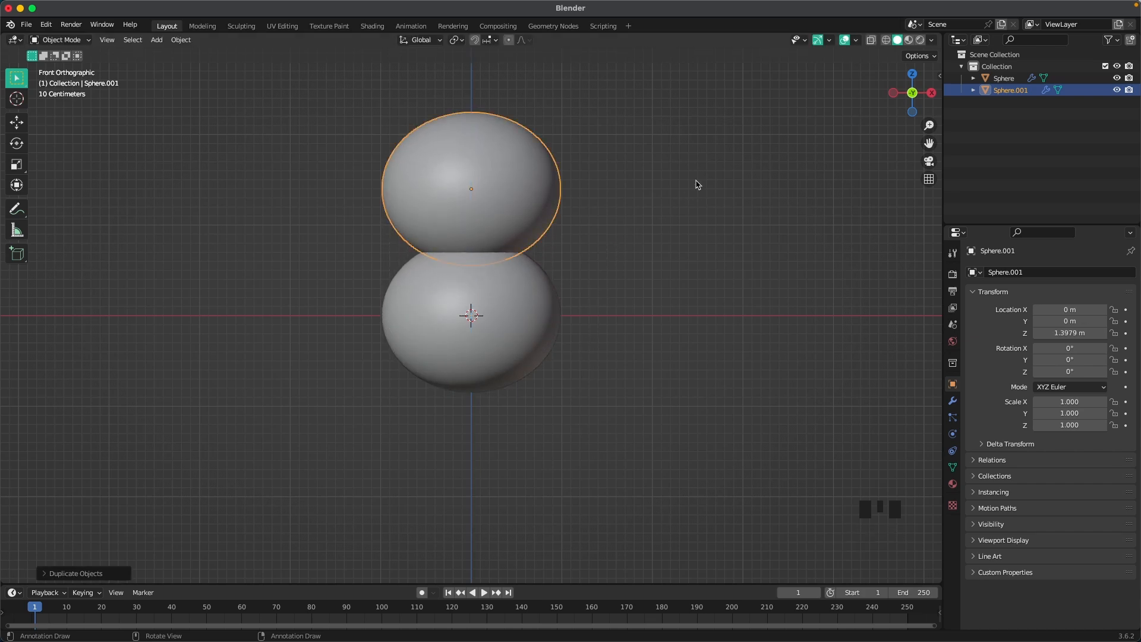
Scale the upper sphere's mesh down to a smaller head and lower the head along Z to about 1.02 m
key("Tab")
key("s")
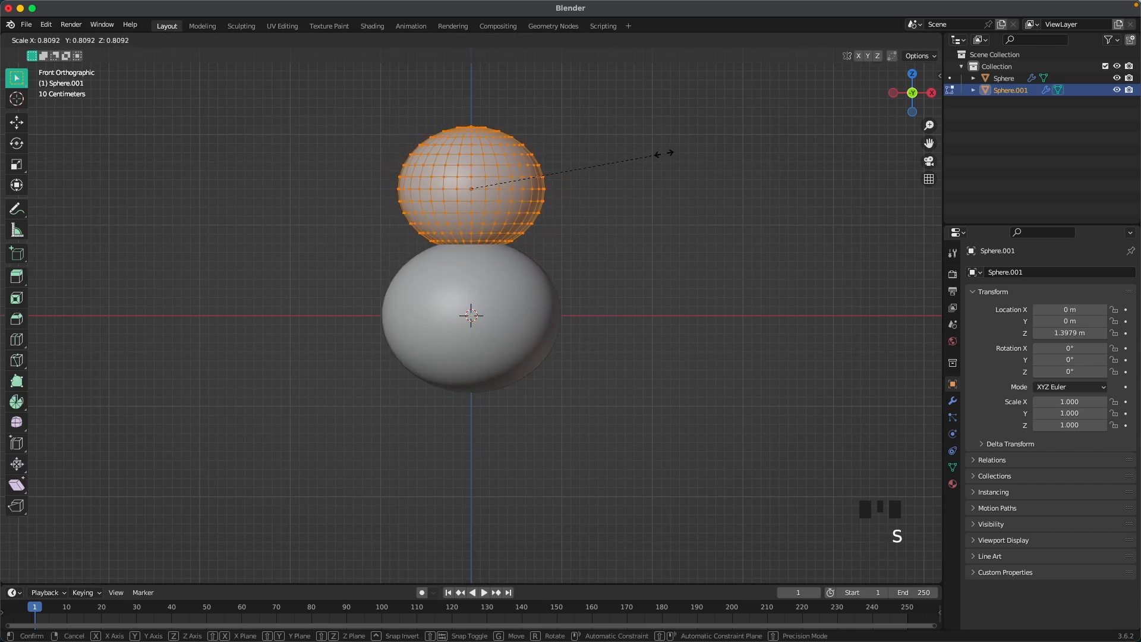
left_click(646, 159)
key("Tab")
key("g")
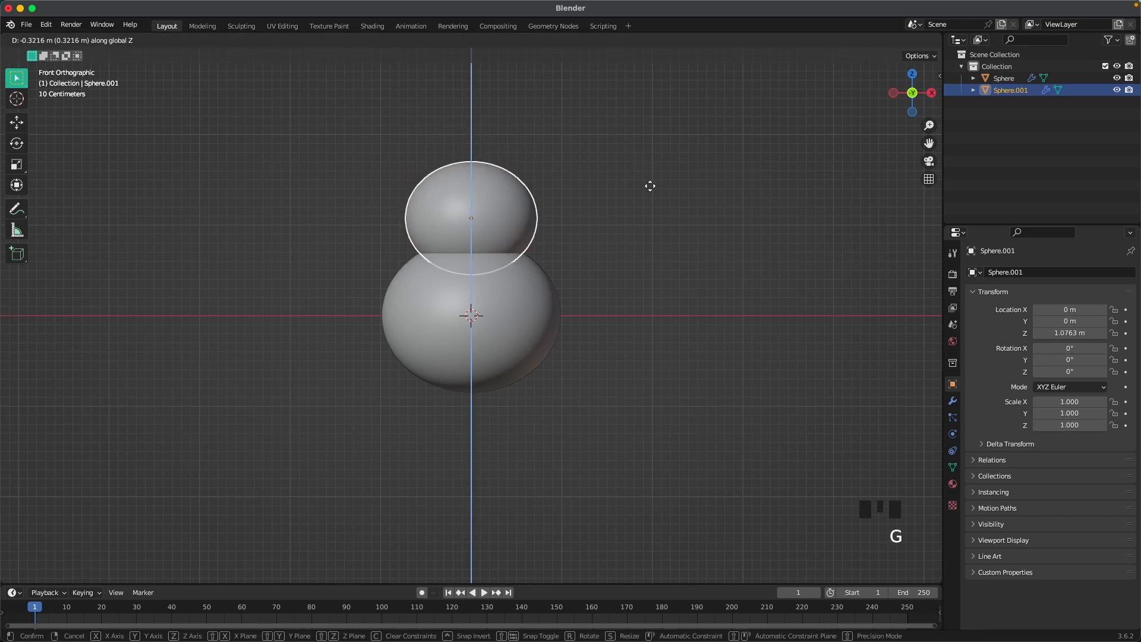
left_click(650, 191)
left_click(650, 244)
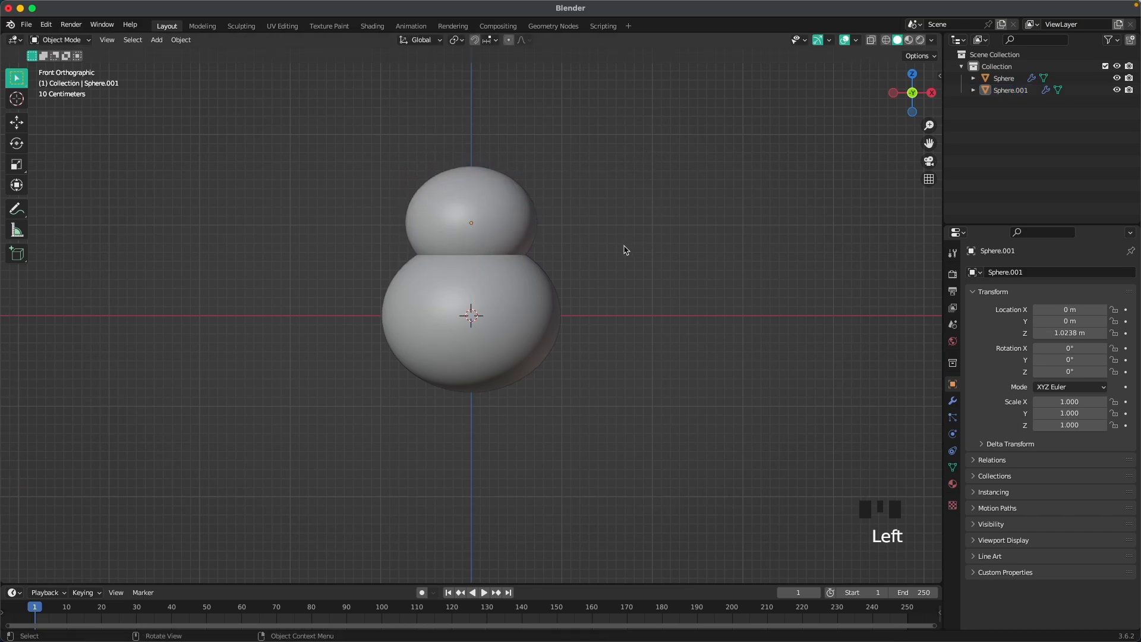
Add a mesh circle and raise it along Z to about 1.48 m, near the top of the head
middle_click_drag(612, 246, 589, 283, "shift")
scroll(530, 303, "down", 2)
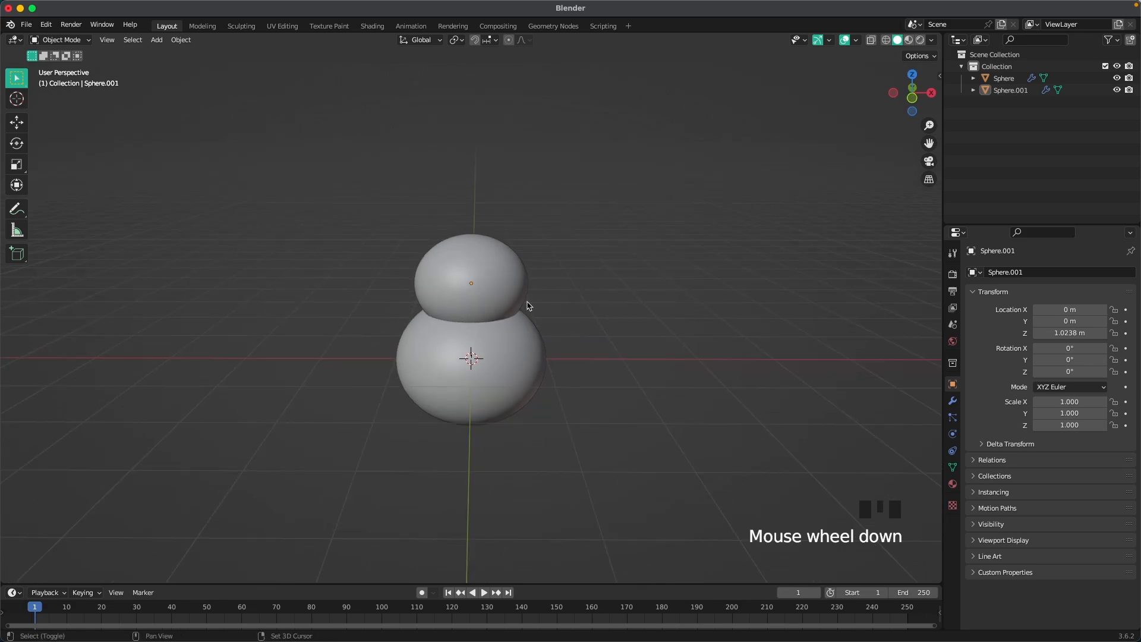
key("shift+a")
mouse_move(336, 256)
left_click(400, 280)
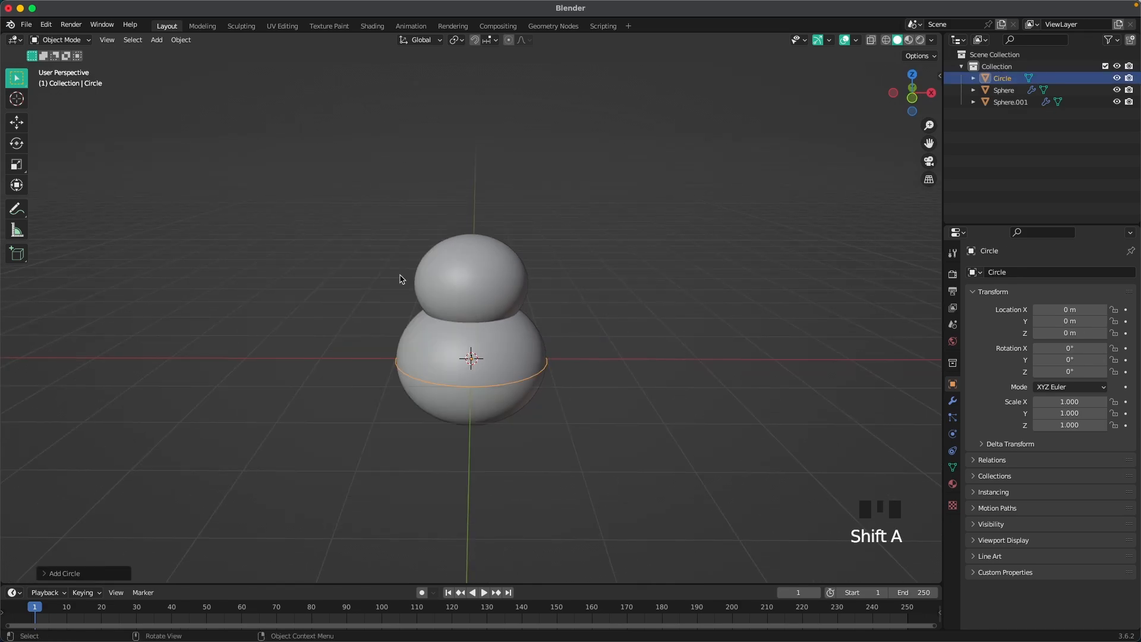
key("g")
left_click(655, 286)
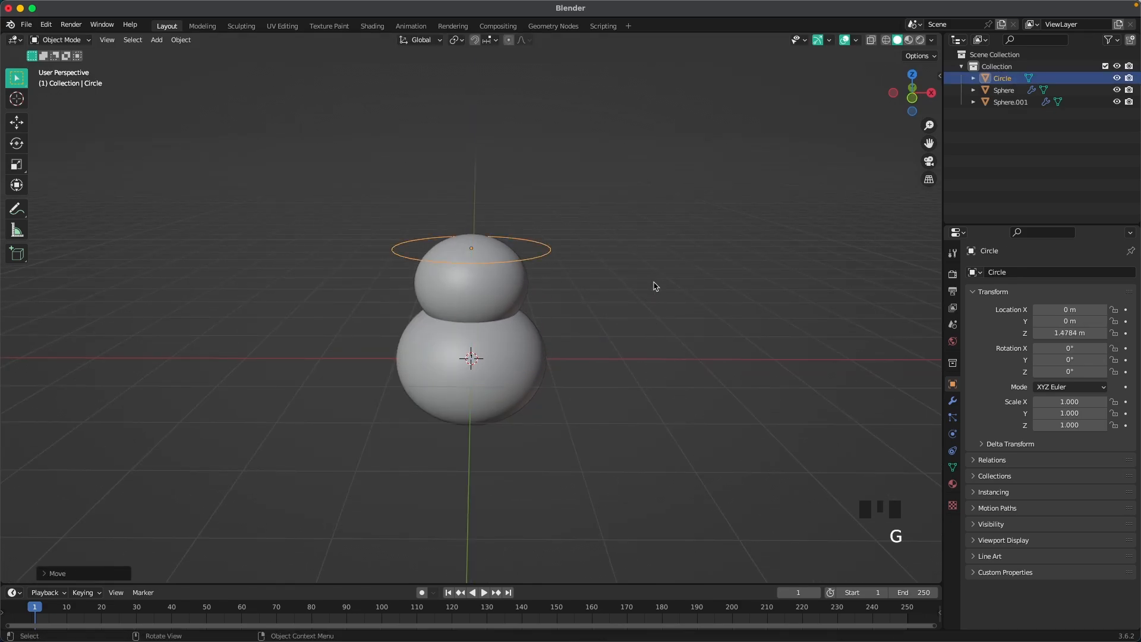
Fill the circle with a face in Edit Mode and extrude it upward to form a thick hat brim
key("Tab")
middle_click_drag(569, 225, 558, 270, "shift")
scroll(557, 273, "up", 2)
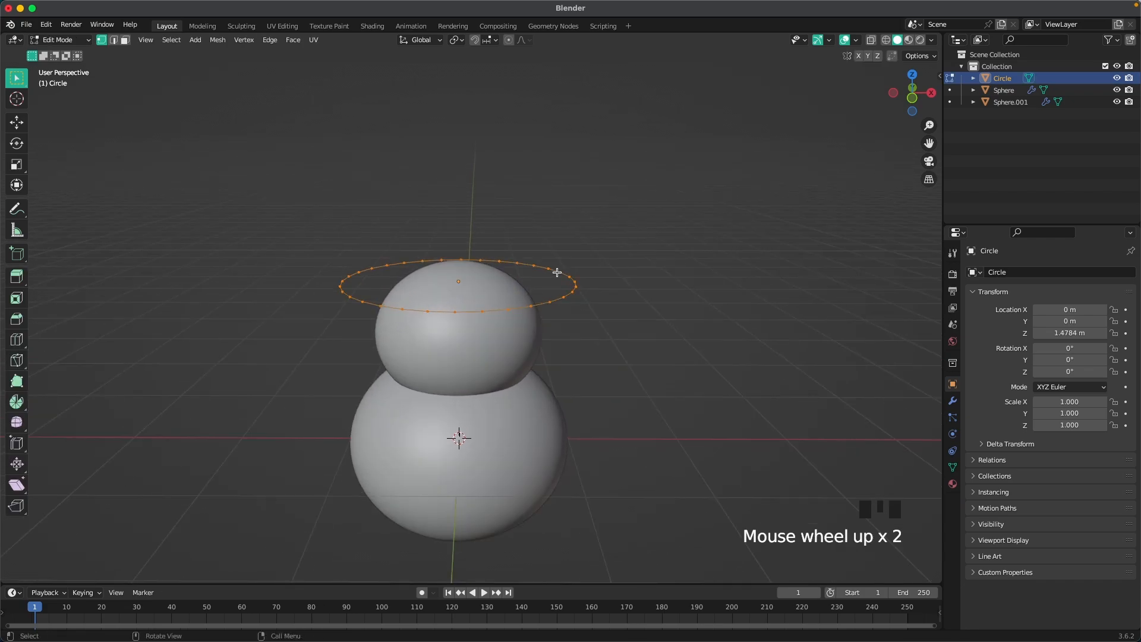
key("f")
key("e")
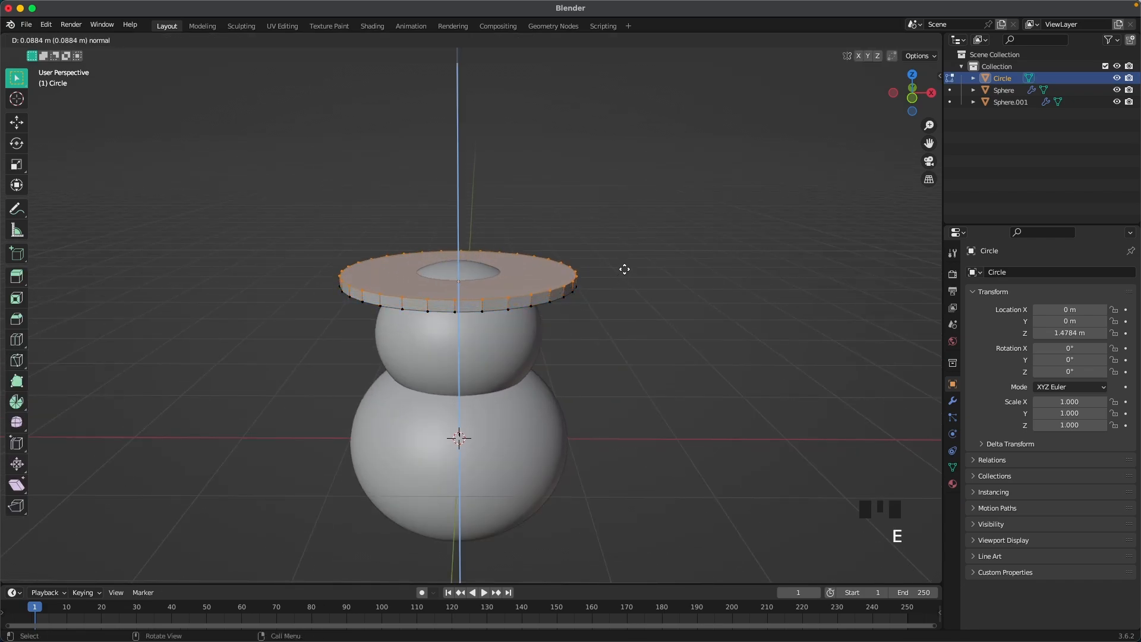
left_click(629, 259)
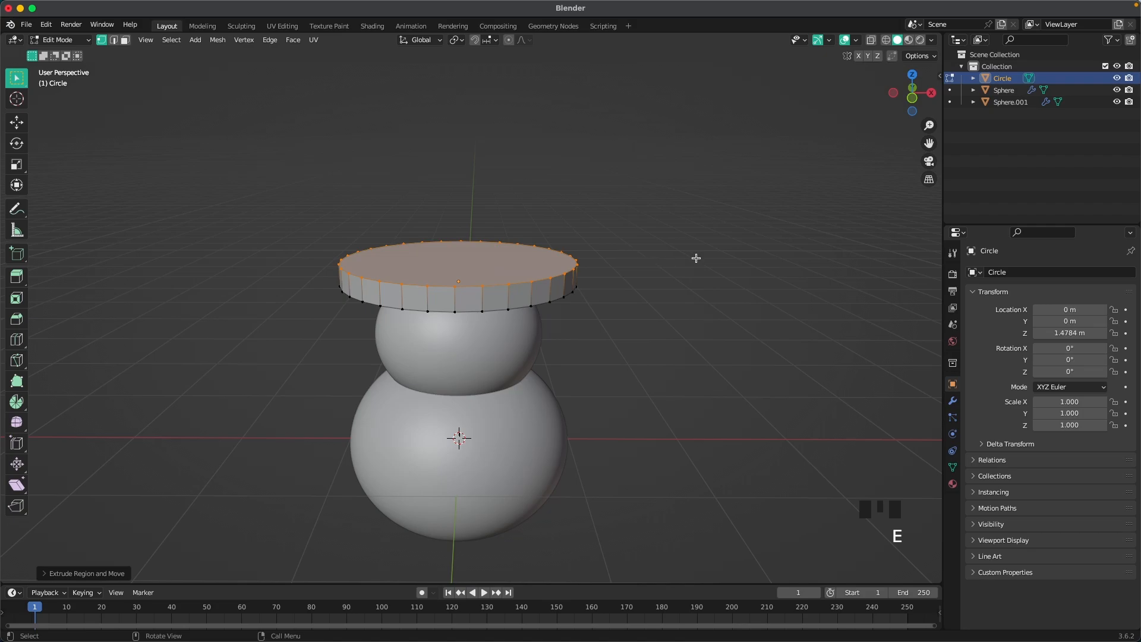
Inset the brim's top face to about the head's width and extrude it upward as a tall crown
key("i")
left_click(655, 257)
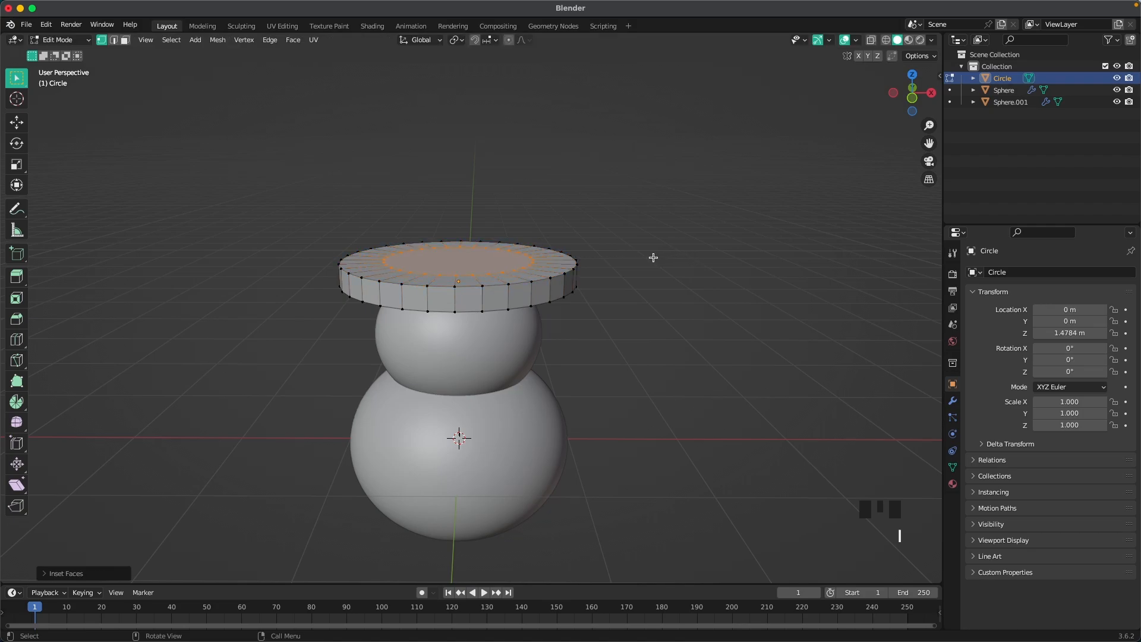
key("e")
left_click(659, 168)
Taper the crown by scaling its top face down, and return to Object Mode
key("s")
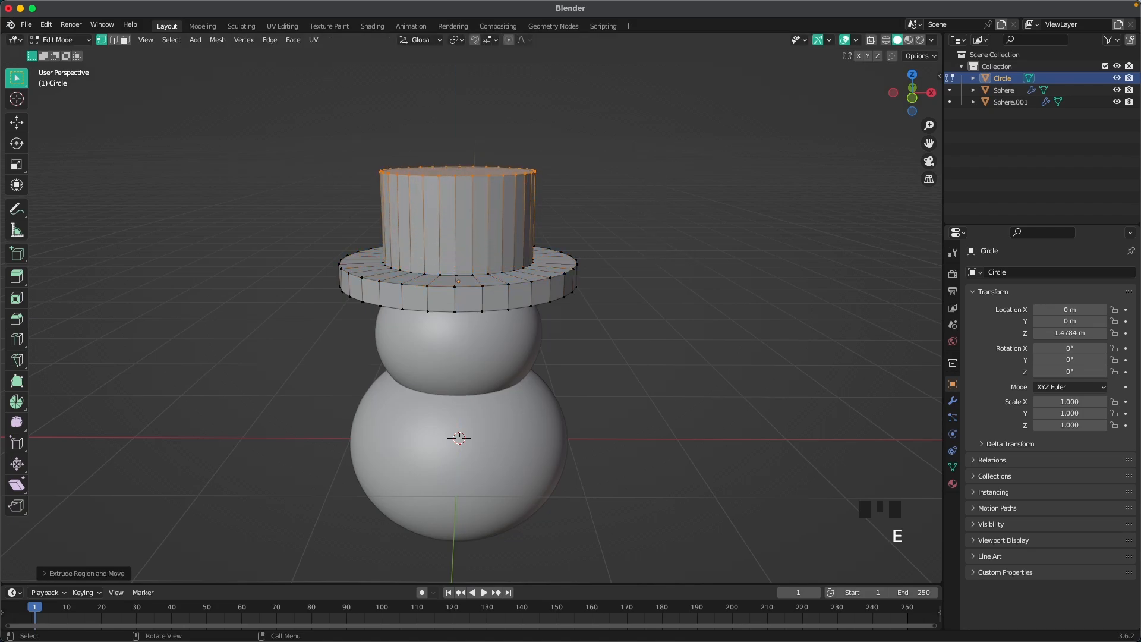
left_click(653, 167)
key("Tab")
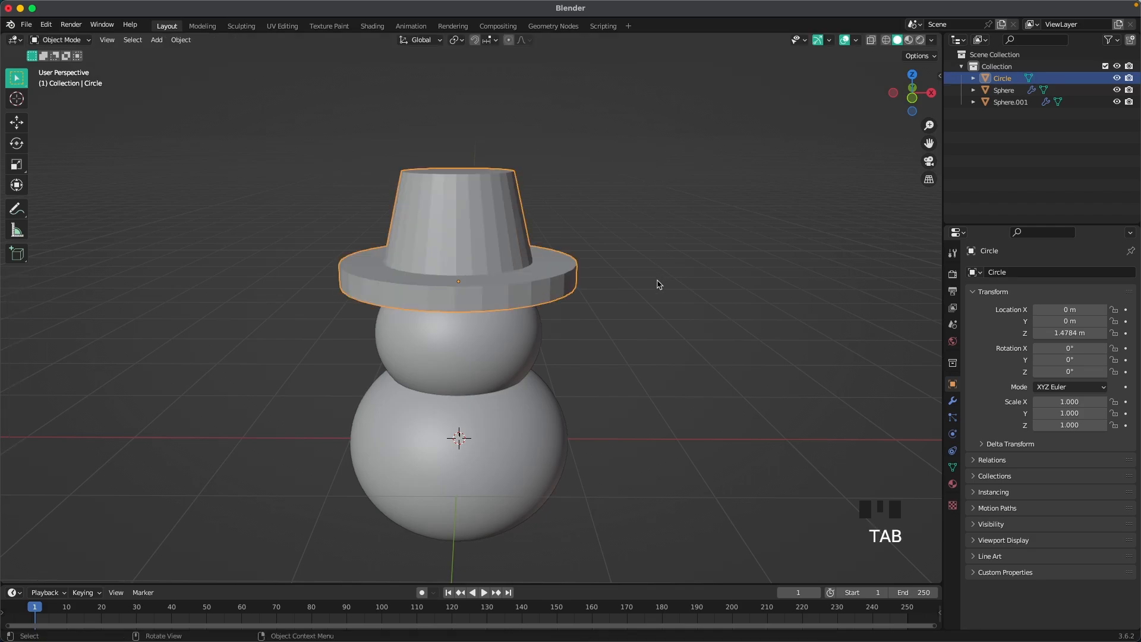
Add a Bevel modifier to the hat with 4 segments and an amount of 0.03 m
left_click(953, 403)
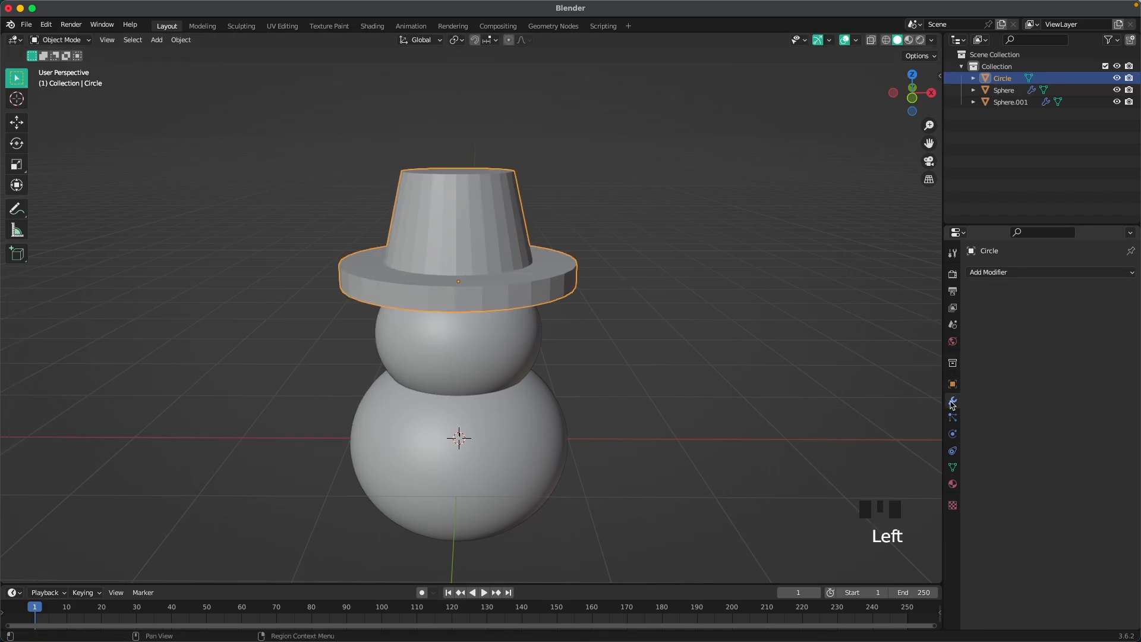
left_click(1003, 275)
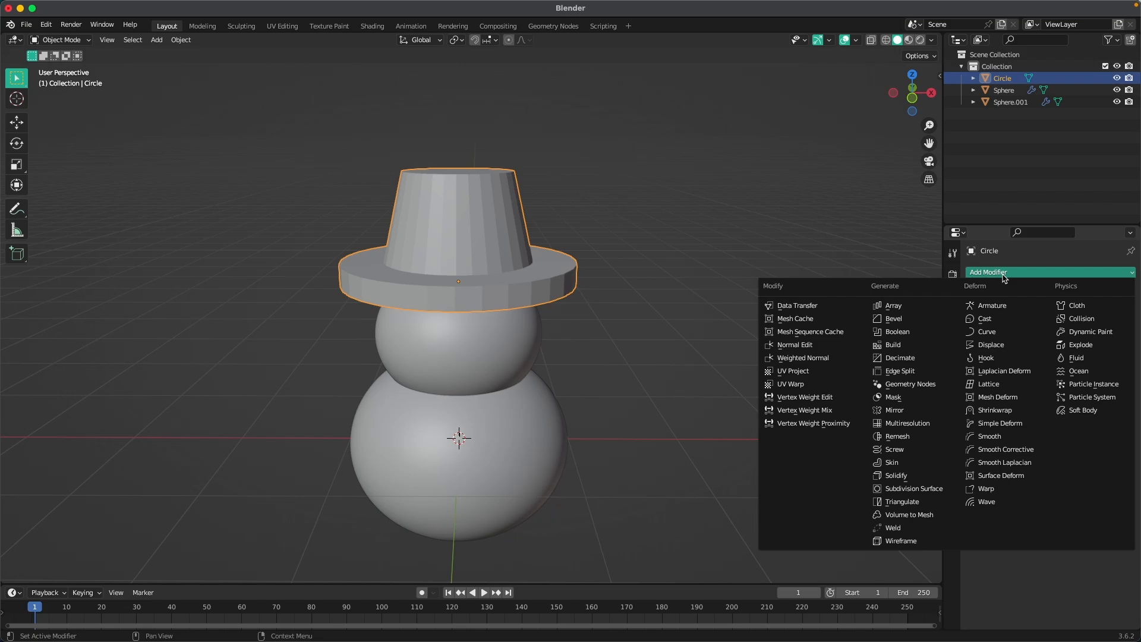
left_click(892, 320)
scroll(629, 313, "up", 2)
left_click(1115, 353)
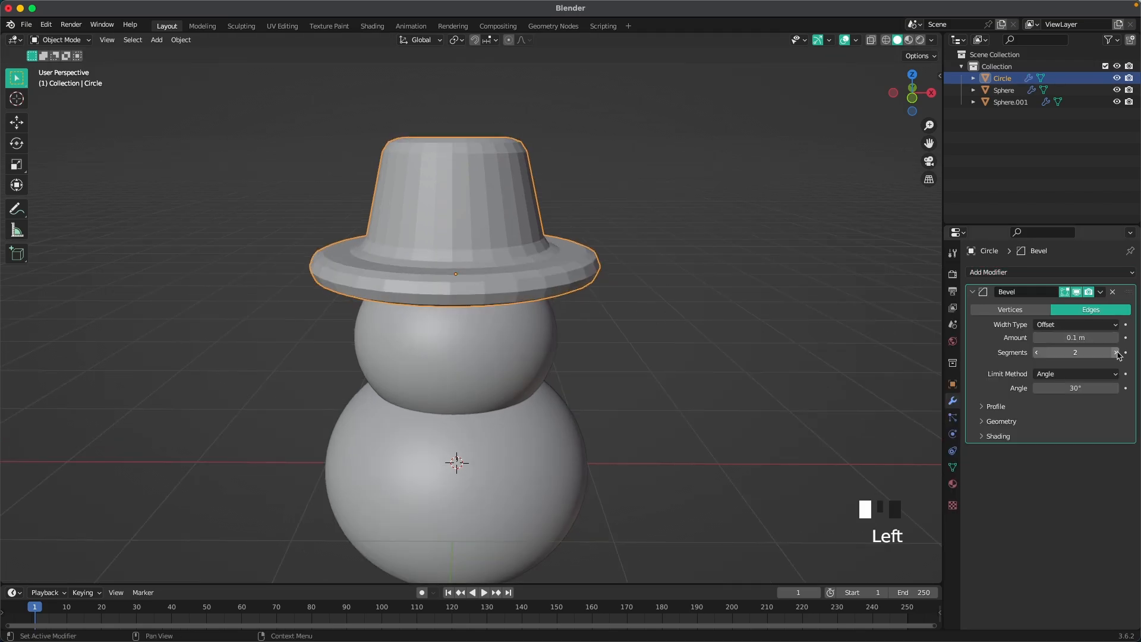
left_click(1115, 352)
left_click(1115, 352)
left_click(1115, 353)
left_click_drag(1079, 338, 1045, 337, "shift")
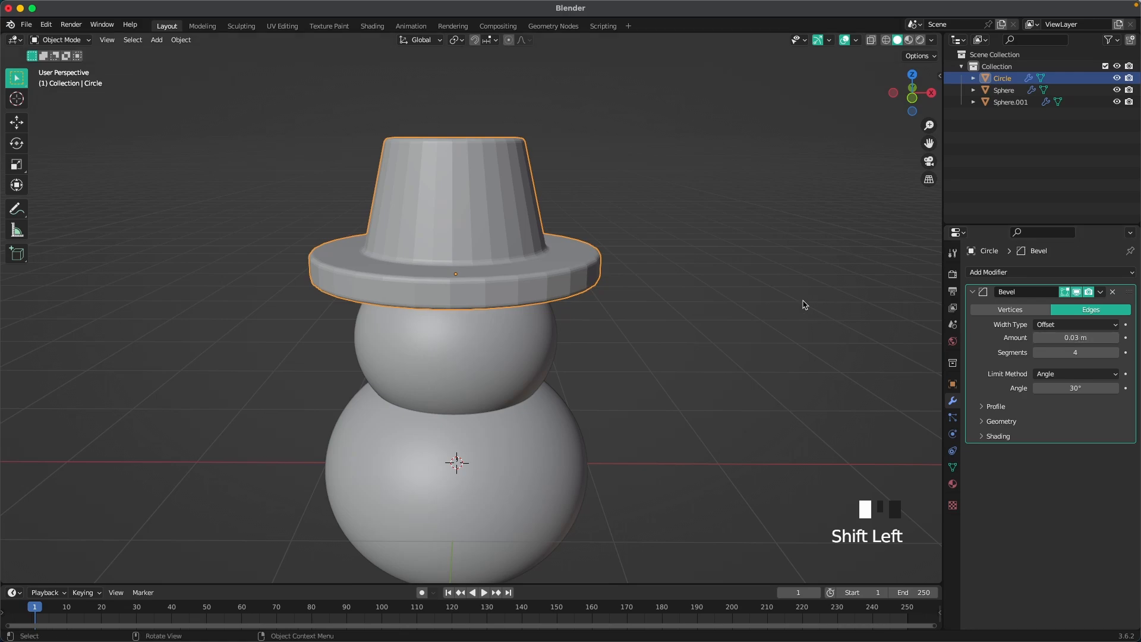
Give the hat a level 2 Subdivision Surface modifier and apply Shade Auto Smooth
left_click(624, 268)
left_click(461, 228)
key("ctrl+2")
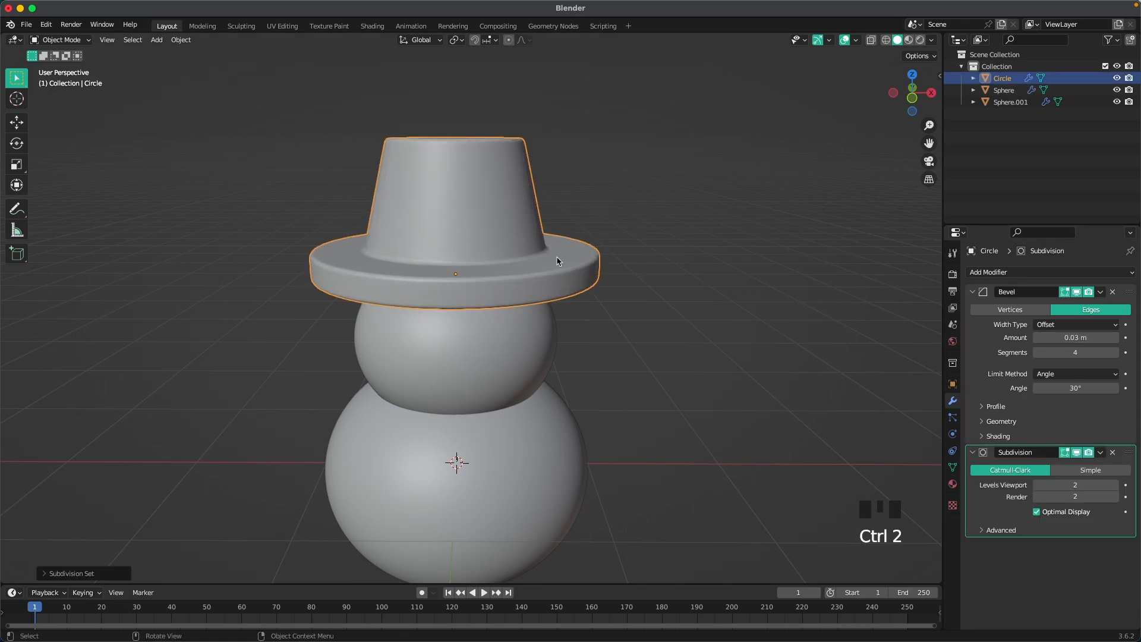
right_click(414, 193)
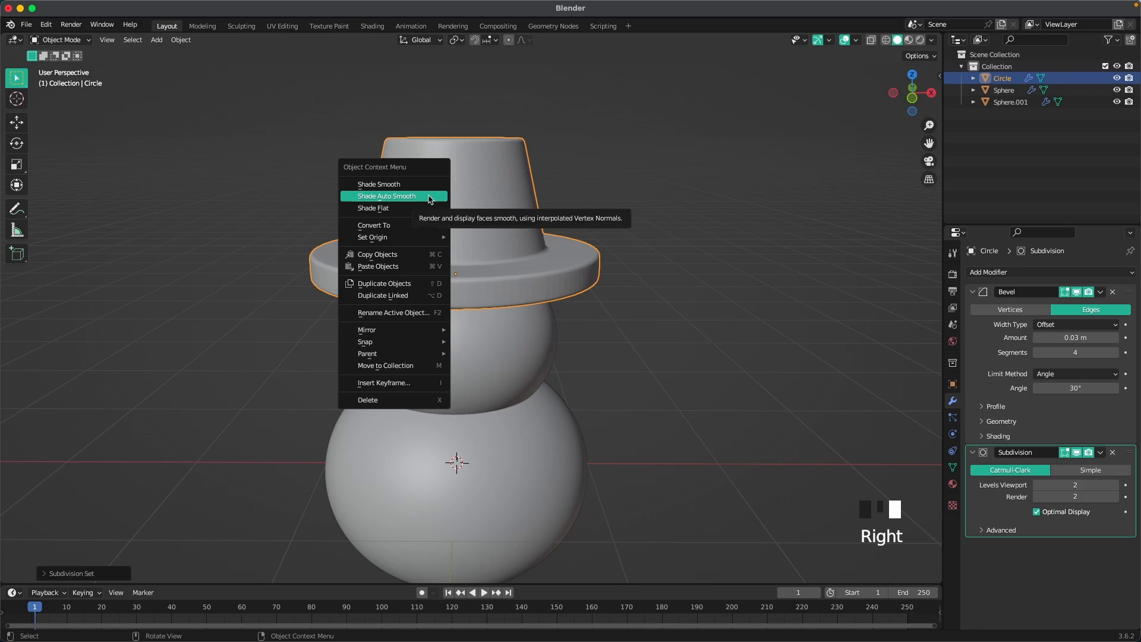
left_click(416, 196)
Lower the hat slightly along Z so its brim sits on the snowman's head
middle_click_drag(728, 289, 634, 262)
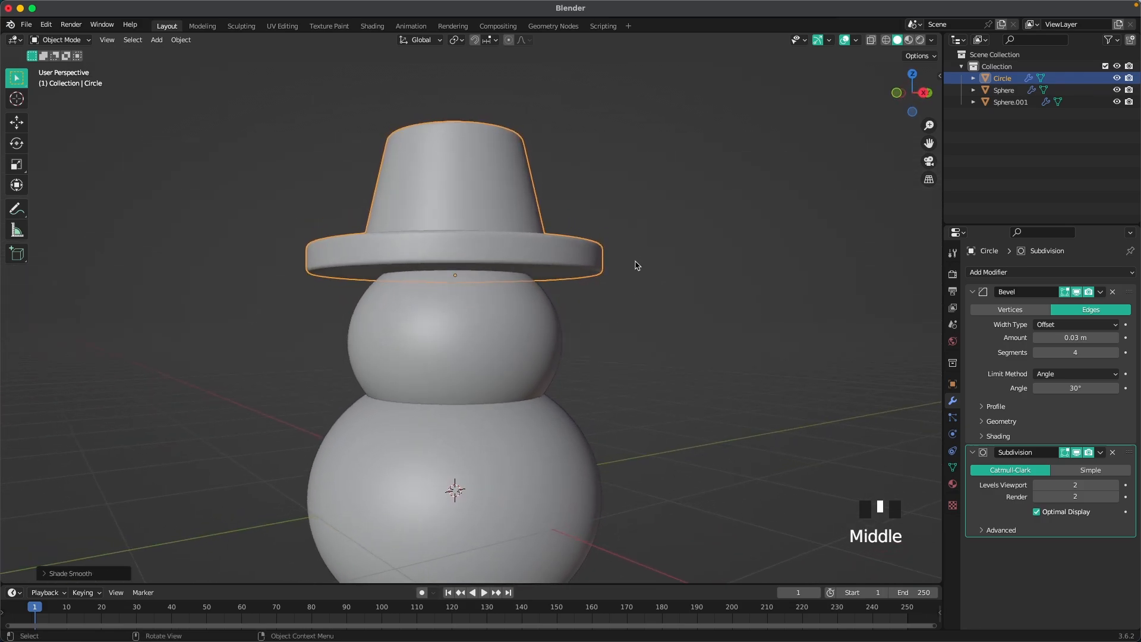
key("g")
key("z")
left_click(633, 279)
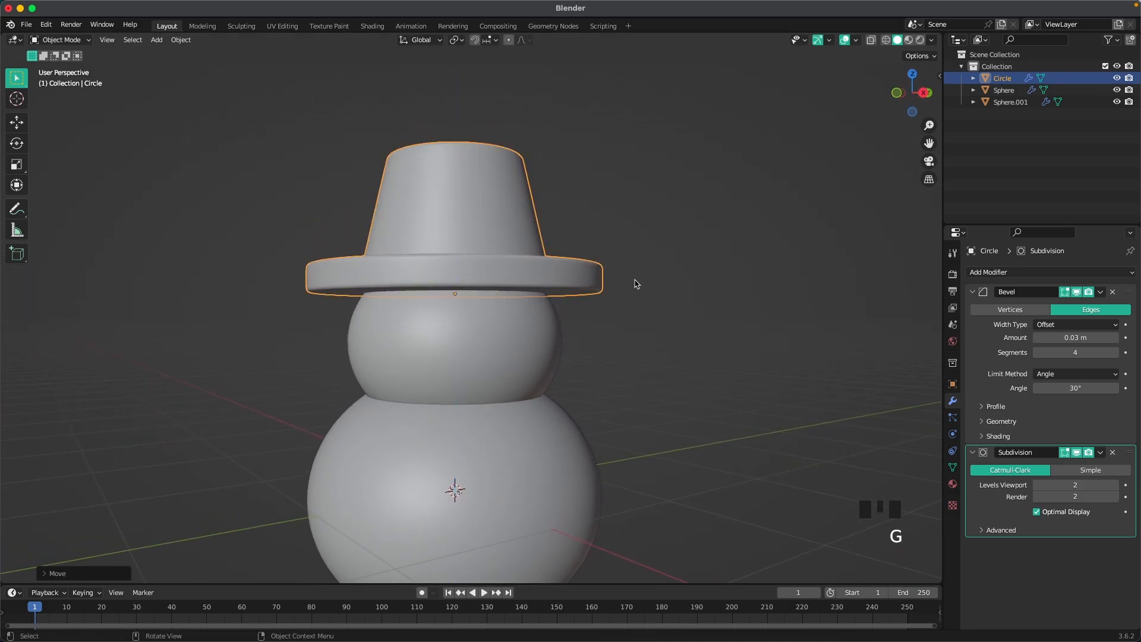
Tilt the hat slightly around the global X axis and lower it about 0.1 m along Z onto the head
scroll(605, 281, "down", 3)
key("r")
key("x")
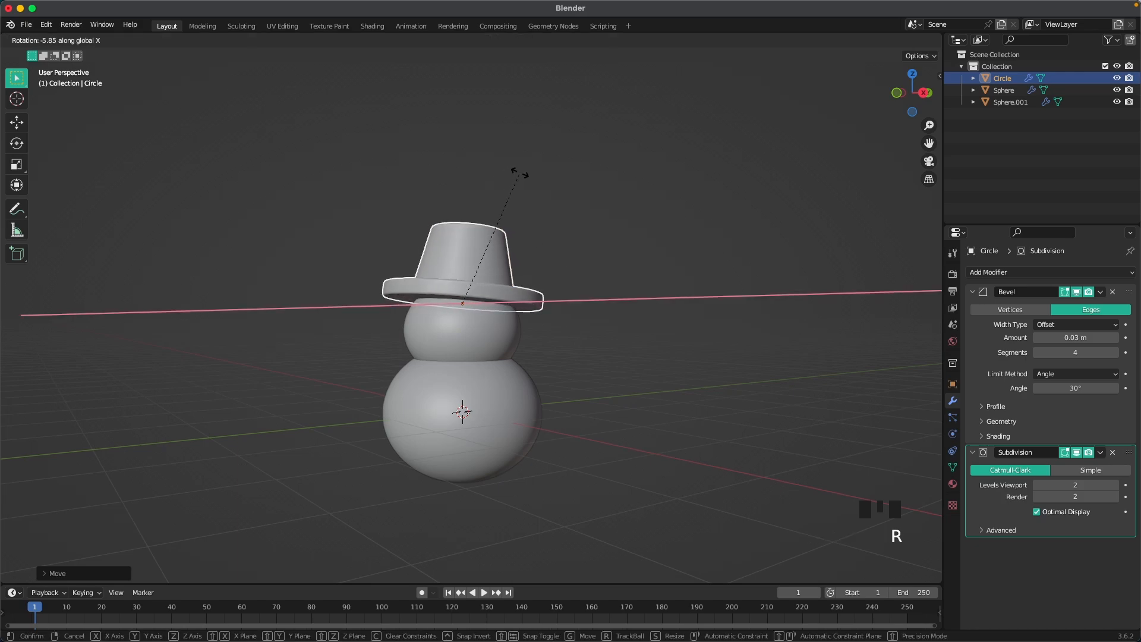
left_click(541, 166)
key("g")
key("z")
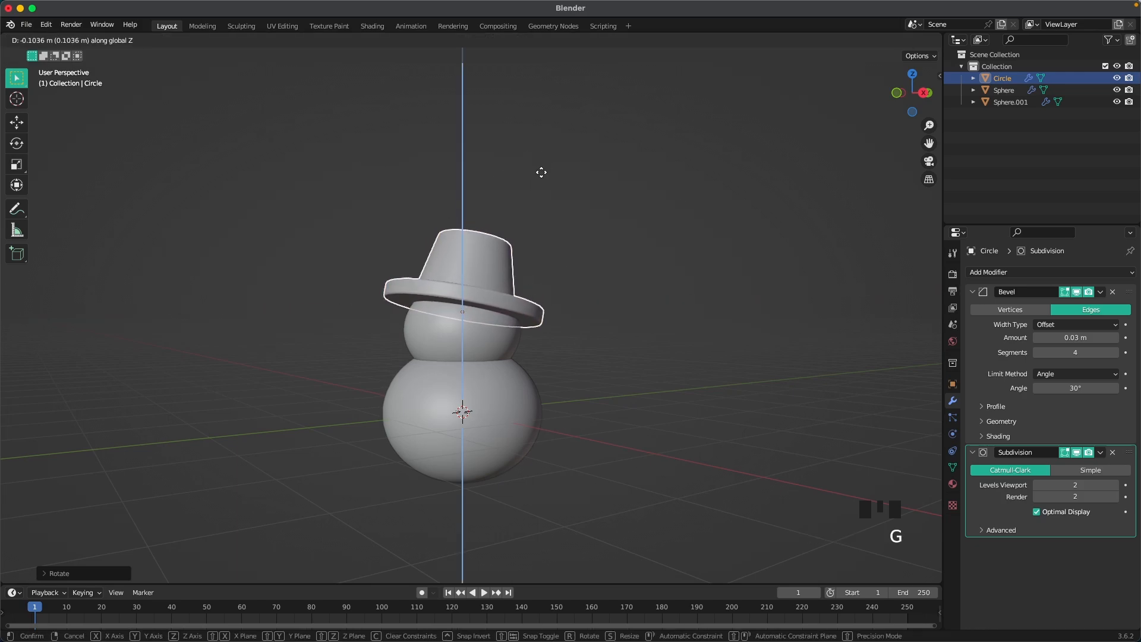
left_click(542, 167)
Scale the whole hat mesh up slightly in Edit Mode and return to Object Mode
key("Tab")
key("s")
left_click(547, 168)
key("Tab")
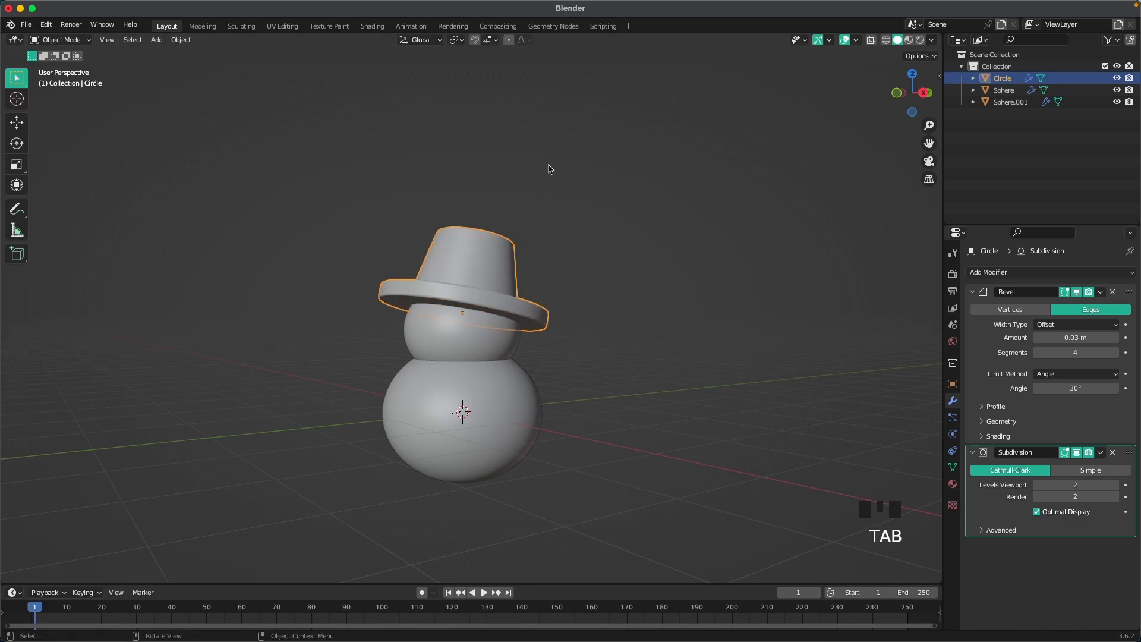
Stretch the hat mesh slightly taller along its local Z axis in Edit Mode, and return to Object Mode
middle_click_drag(610, 265, 677, 316)
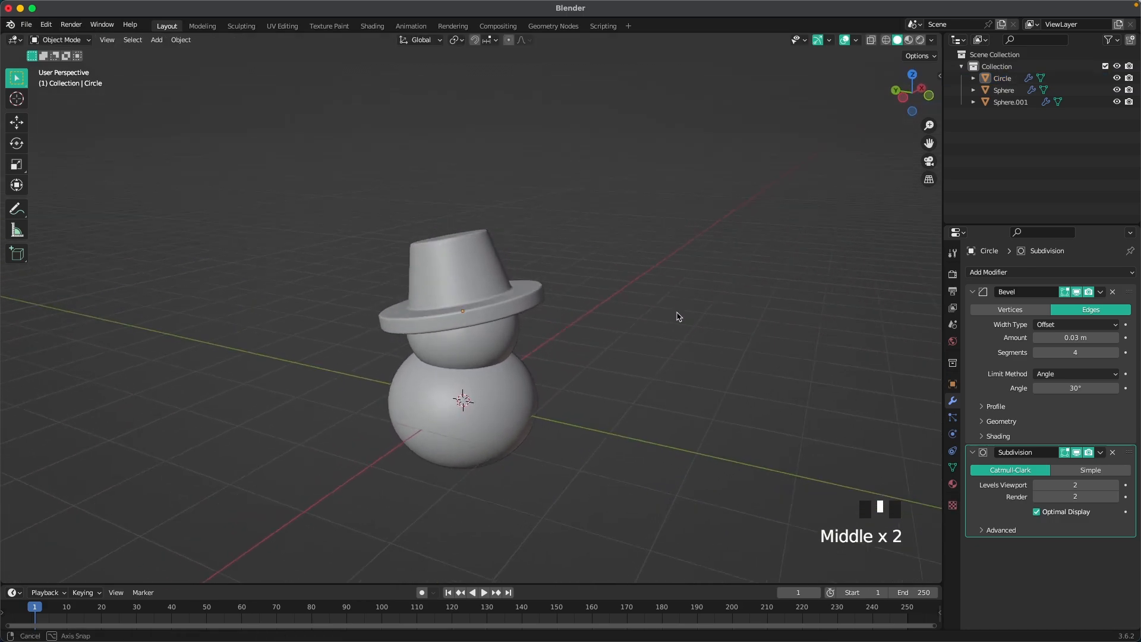
left_click(473, 287)
key("Tab")
key("s")
key("z")
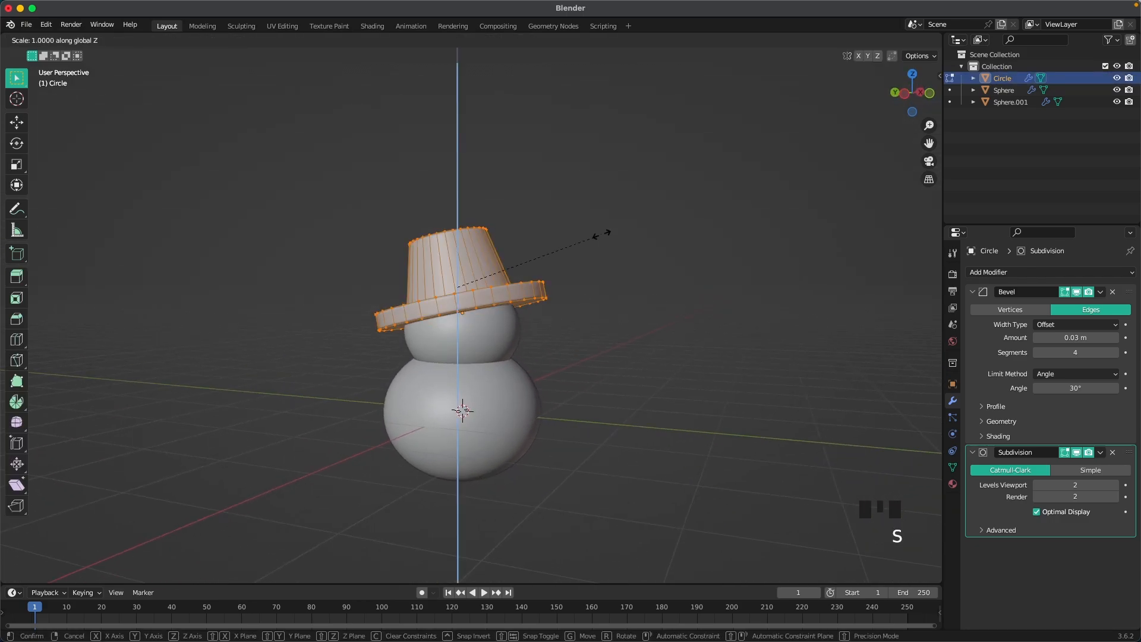
key("z")
left_click(612, 229)
key("Tab")
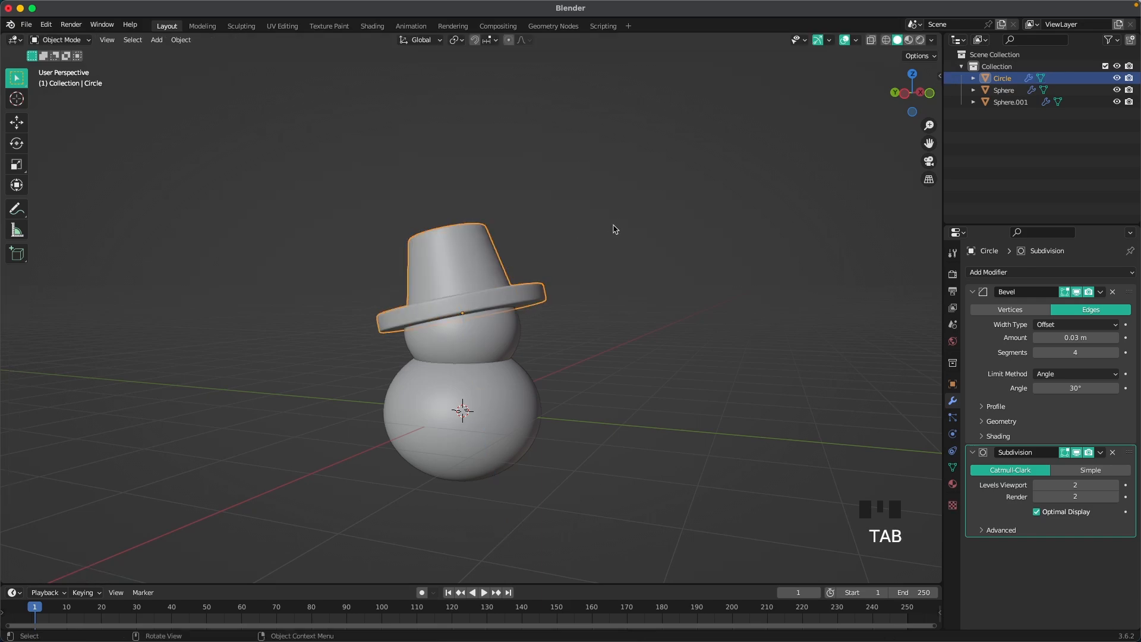
Add a cube mesh and move it along the Y axis out in front of the snowman
middle_click_drag(636, 257, 525, 265)
scroll(512, 304, "down", 2)
scroll(525, 265, "up", 2)
key("shift+a")
mouse_move(375, 276)
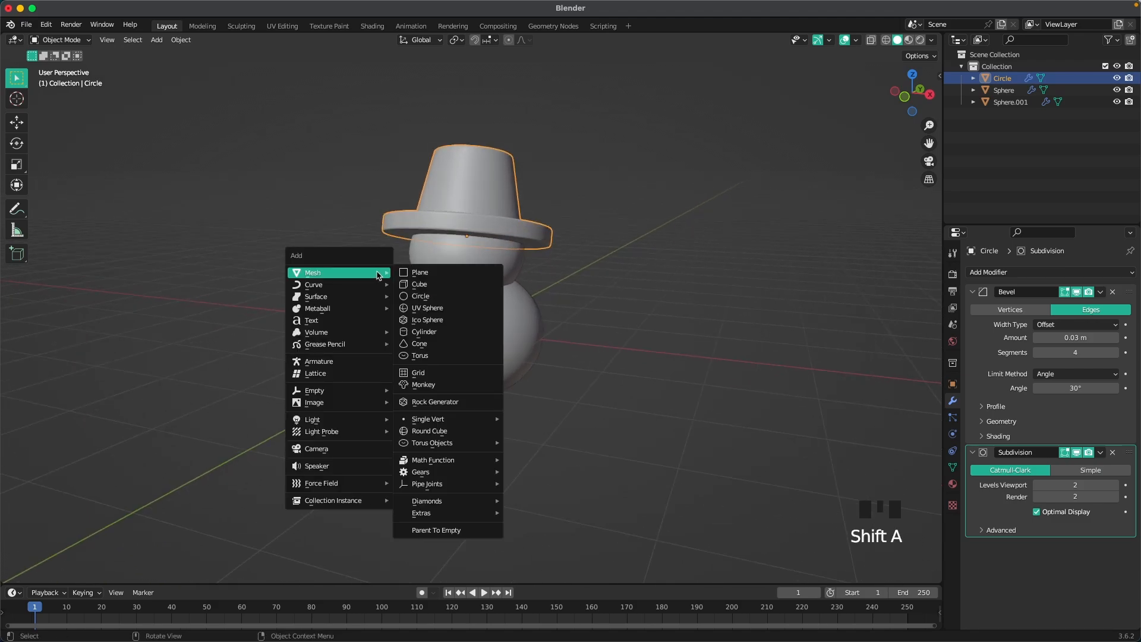
left_click(447, 284)
key("g")
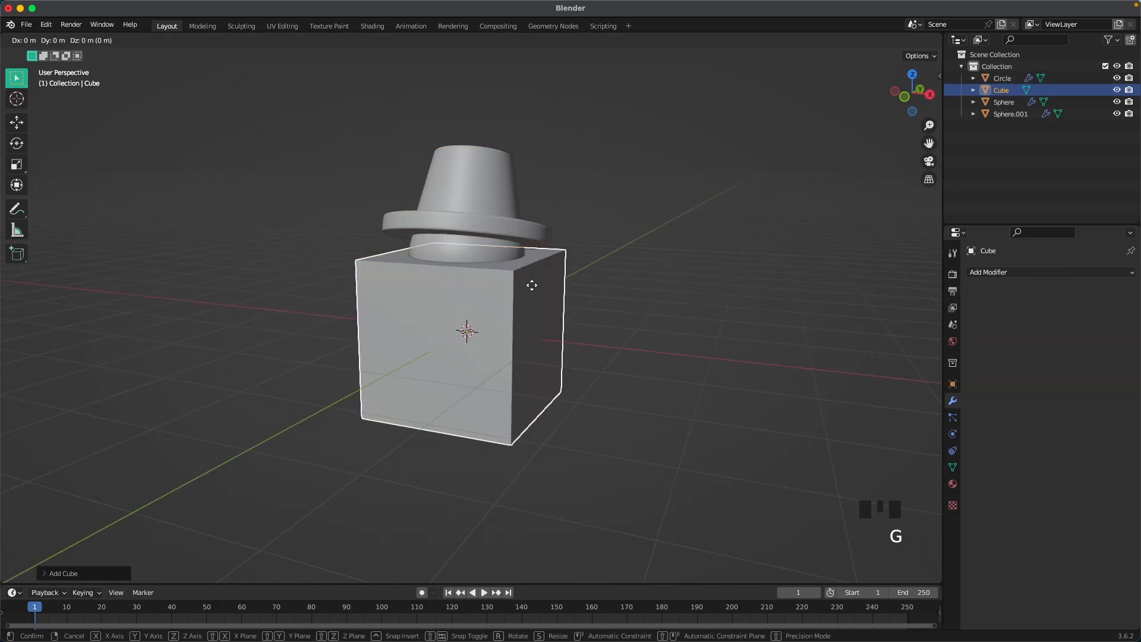
key("y")
left_click(424, 353)
Shrink the whole cube in Edit Mode and stretch it along Y by a factor of about 1.6
scroll(505, 369, "down", 2)
middle_click_drag(548, 394, 512, 398)
key("Tab")
key("a")
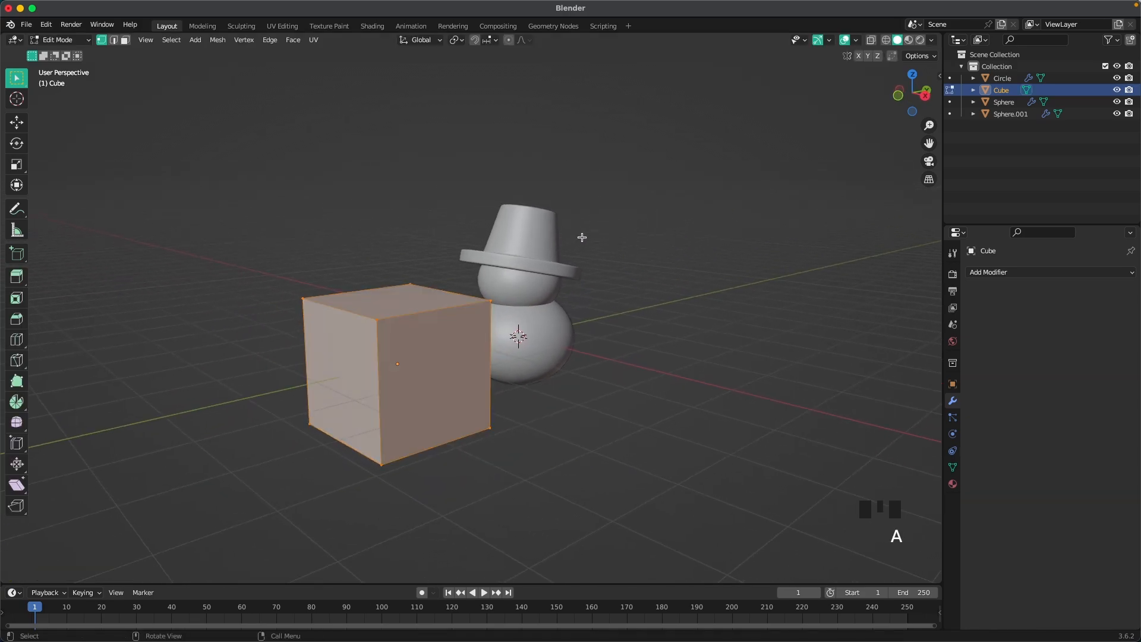
key("s")
left_click(457, 338)
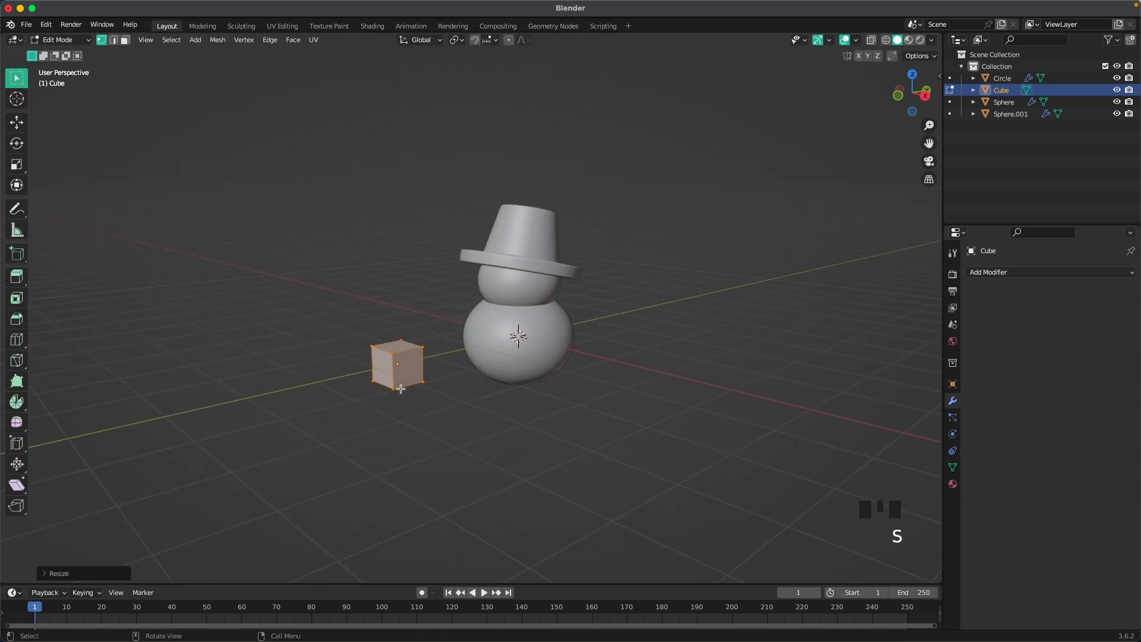
middle_click_drag(402, 389, 416, 350, "shift")
key("s")
key("y")
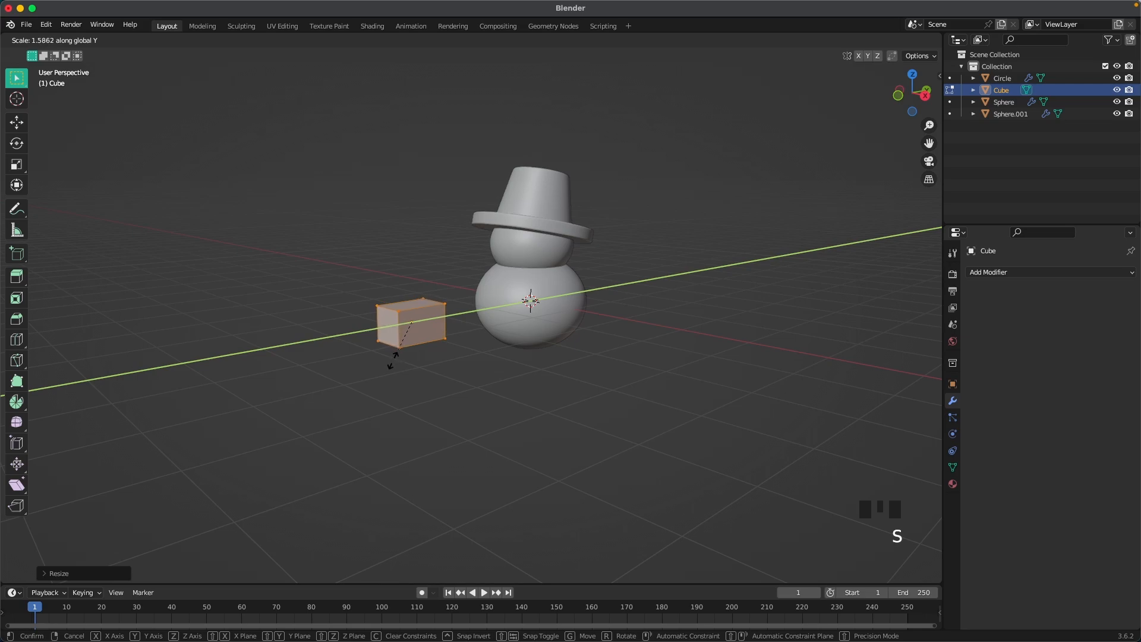
left_click(393, 360)
Taper the block into a nose shape by scaling down its outward-facing end face, and return to Object Mode
scroll(381, 342, "up", 3)
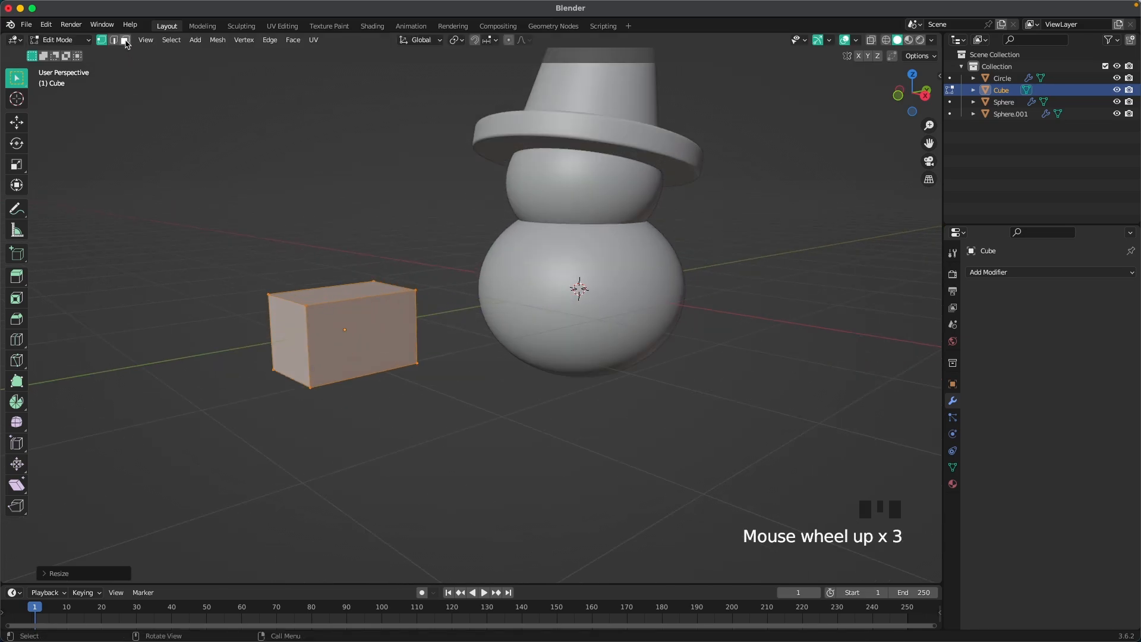
key("3")
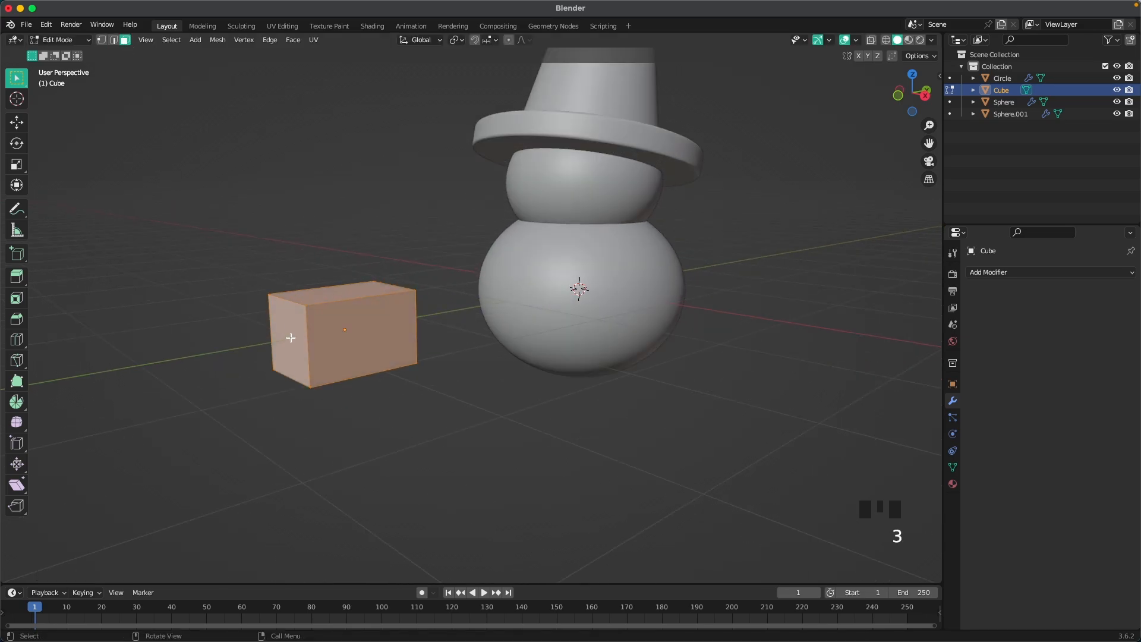
left_click(290, 338)
middle_click_drag(394, 344, 509, 335, "shift")
key("s")
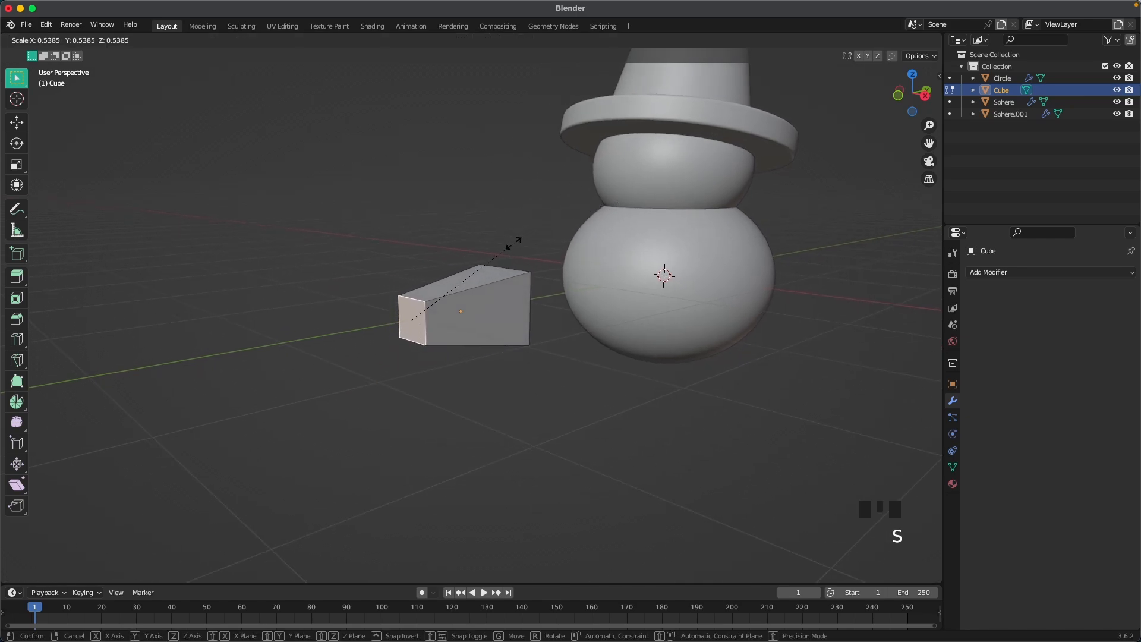
left_click(475, 260)
key("Tab")
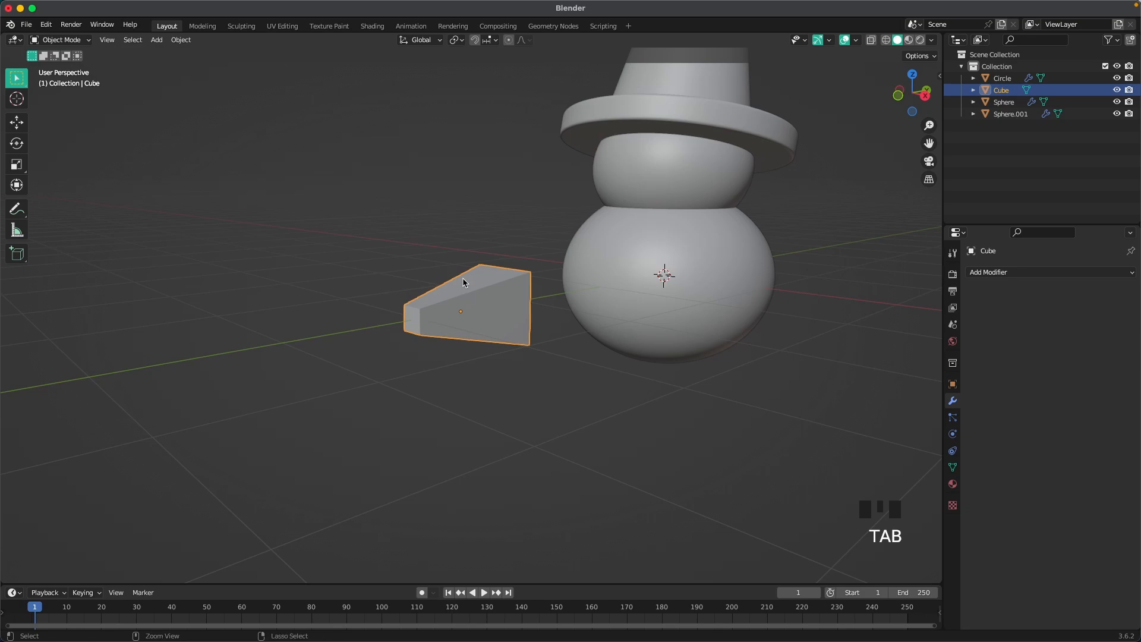
Give the tapered nose block a level 3 Subdivision Surface modifier
key("ctrl+3")
middle_click_drag(482, 294, 508, 350, "shift")
scroll(508, 349, "up", 4)
Add a loop cut around the nose, slide it close to the wide end, and return to Object Mode
key("Tab")
middle_click_drag(376, 336, 429, 348, "shift")
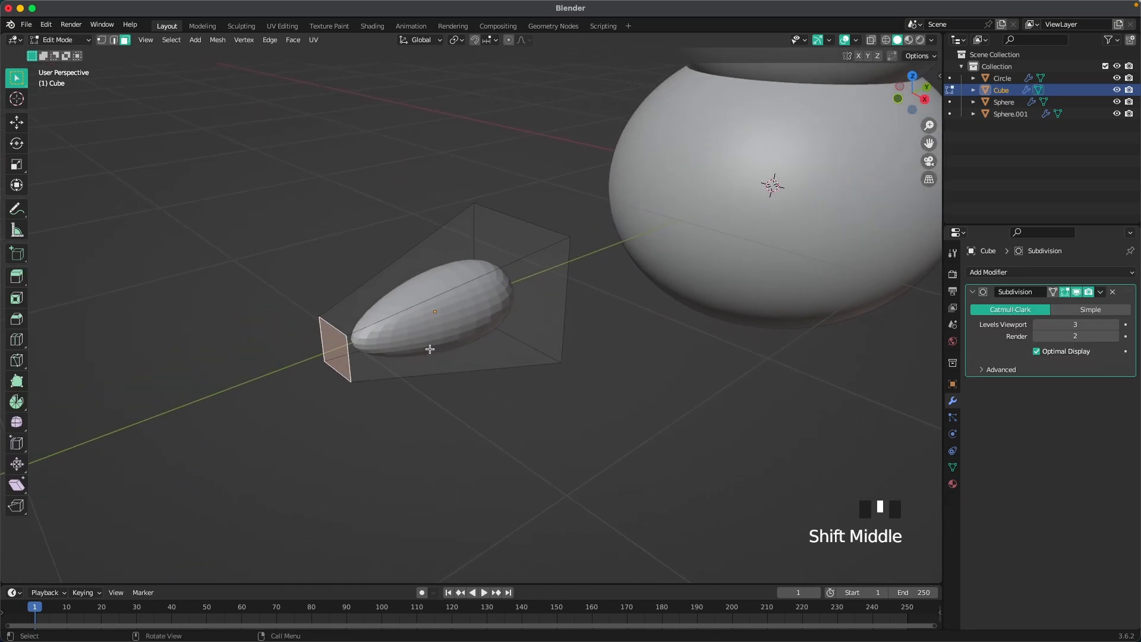
middle_click_drag(485, 286, 517, 260)
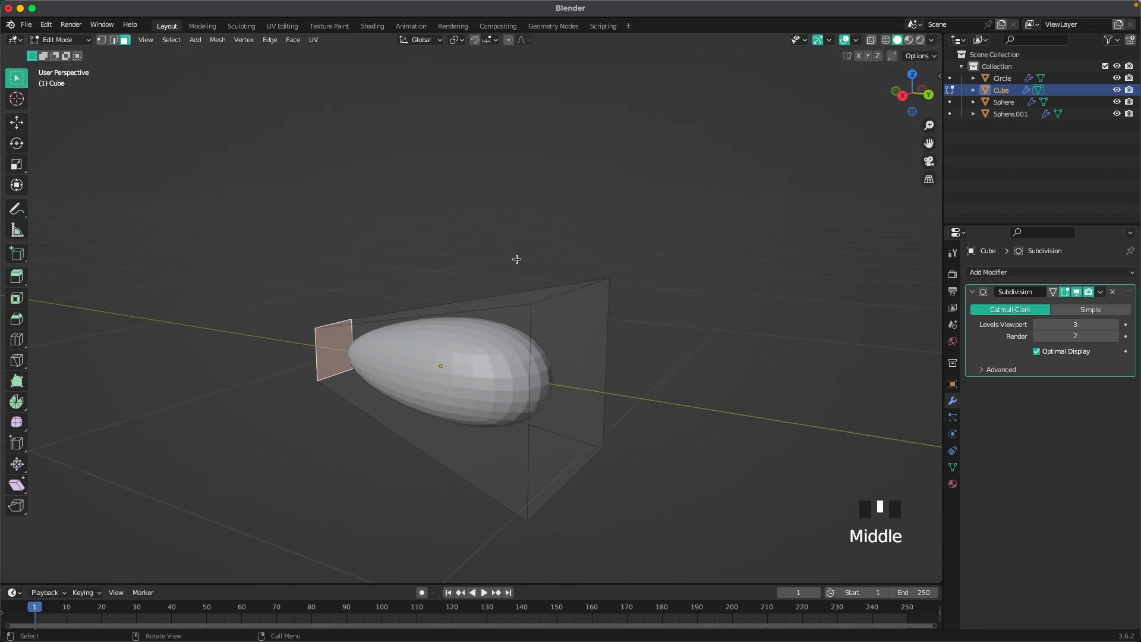
key("ctrl+r")
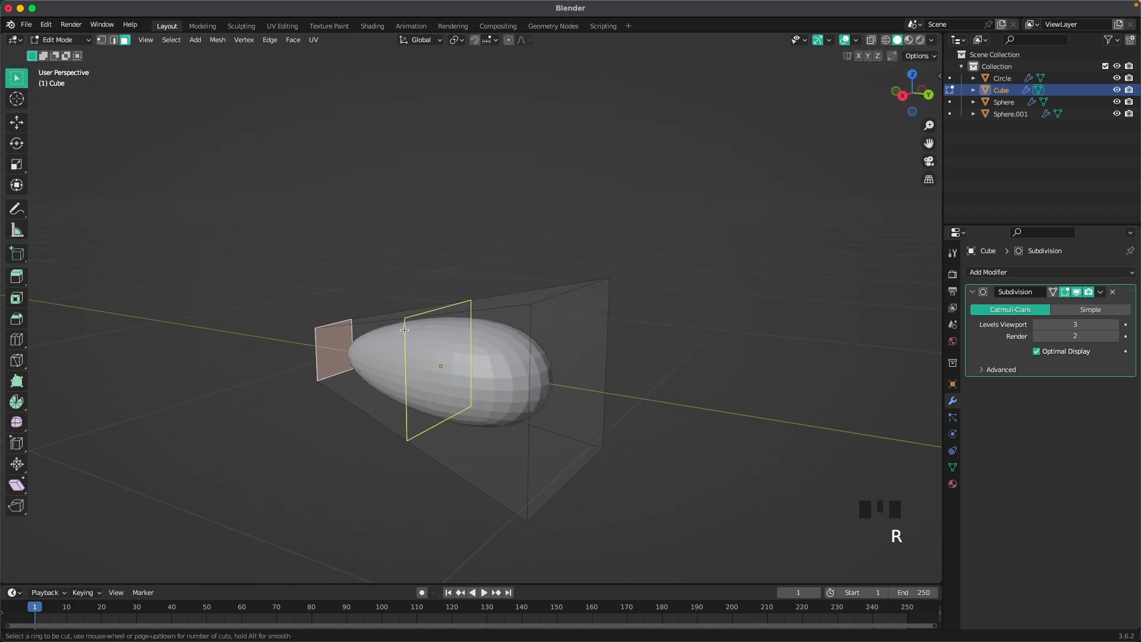
left_click(404, 330)
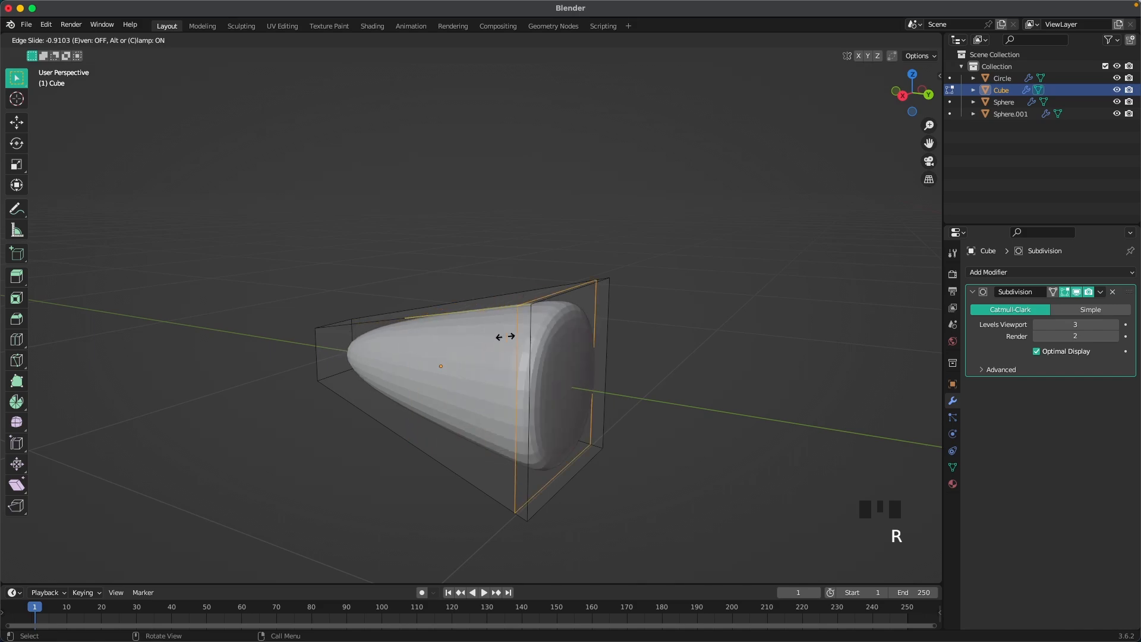
left_click(531, 338)
key("Tab")
Apply Shade Smooth to the nose
middle_click_drag(587, 291, 669, 351)
right_click(487, 347)
left_click(487, 345)
Raise the nose along Z in front view to the middle of the snowman's head
key("grave")
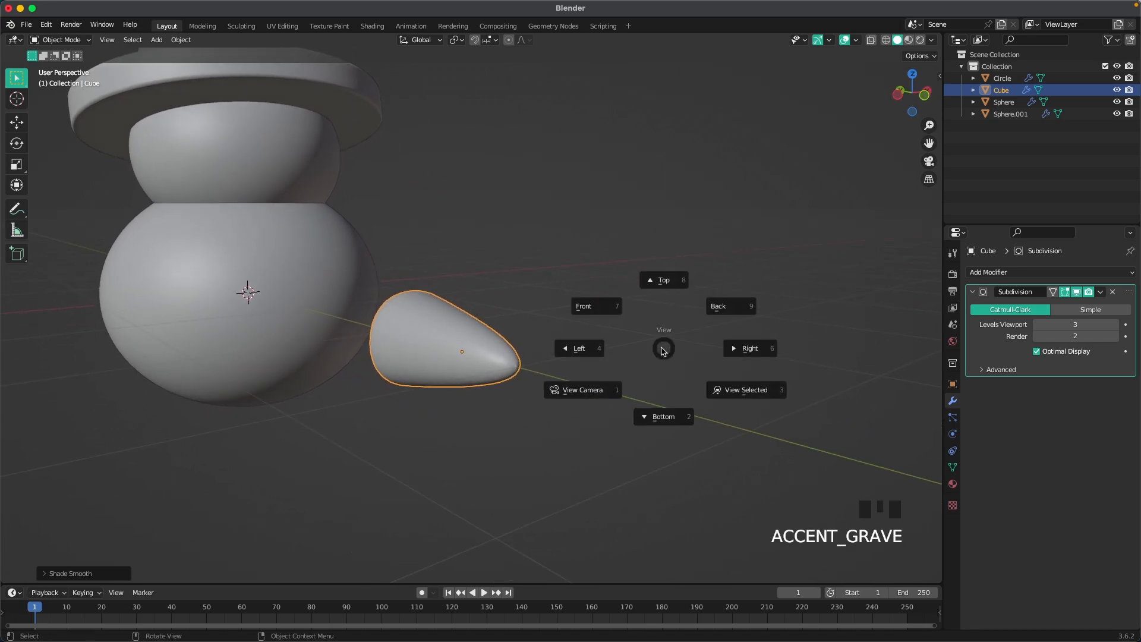
left_click(621, 319)
key("g")
key("z")
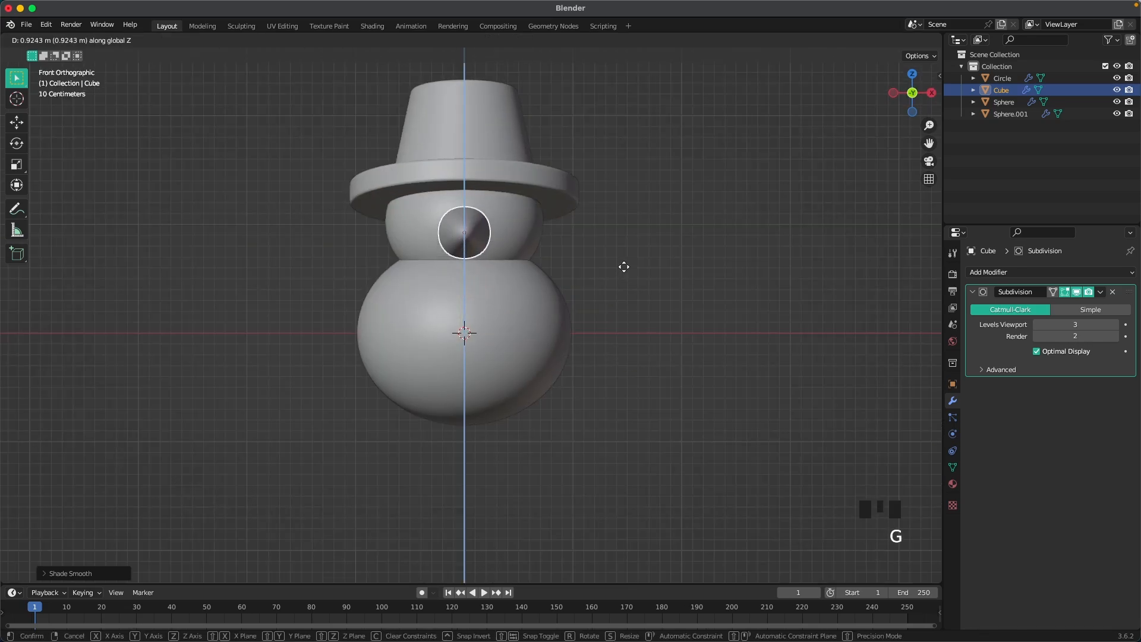
left_click(624, 263)
Move the nose along Y until its wide end sits in the snowman's head, and deselect it
middle_click_drag(624, 263, 565, 305)
key("grave")
scroll(544, 301, "down", 2)
key("g")
key("y")
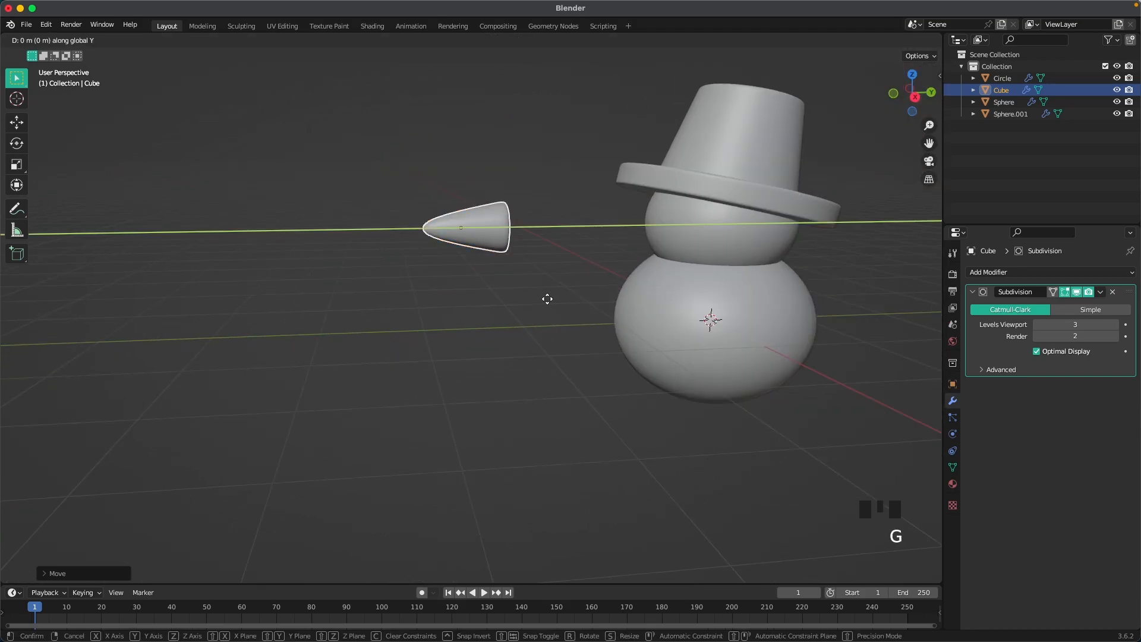
left_click(726, 303)
left_click(523, 294)
Add a cylinder mesh and move it away from the snowman's body into free space in front of it
middle_click_drag(403, 295, 568, 335)
key("shift+a")
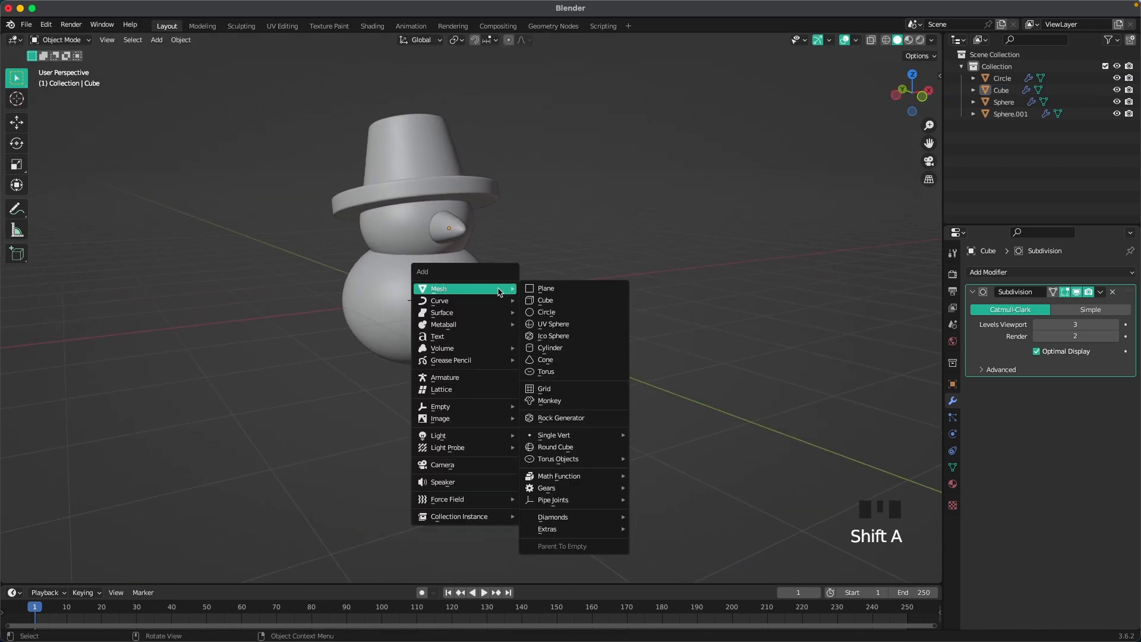
left_click(574, 348)
key("g")
left_click(629, 376)
Shrink the cylinder mesh in Edit Mode, flatten it along Z to about 0.57, and return to Object Mode
key("Tab")
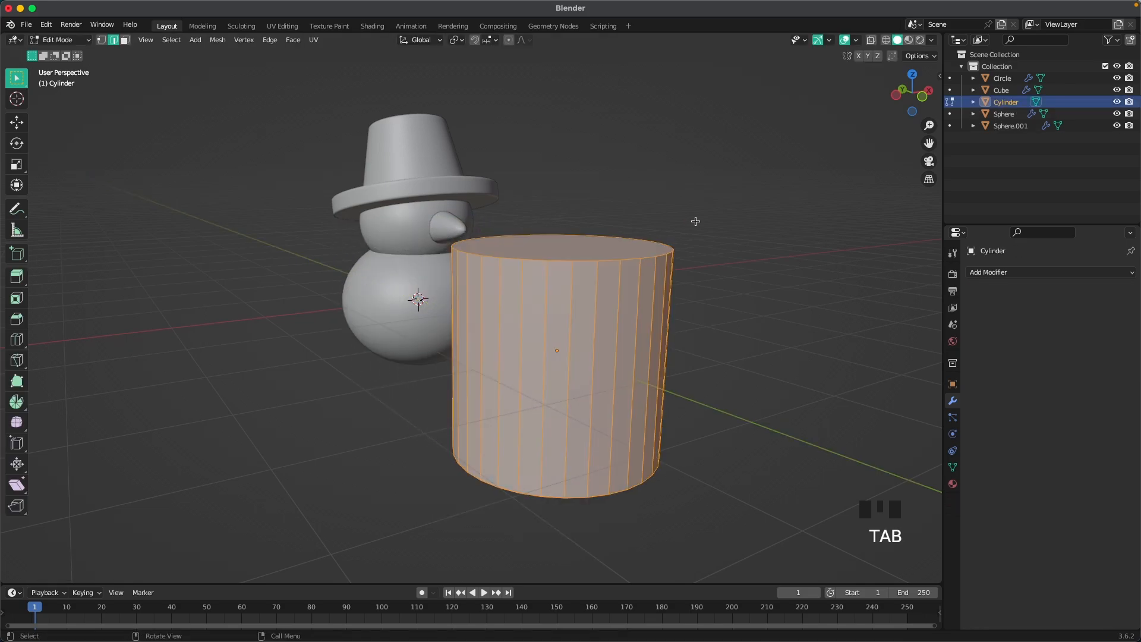
key("s")
left_click(591, 323)
key("s")
key("z")
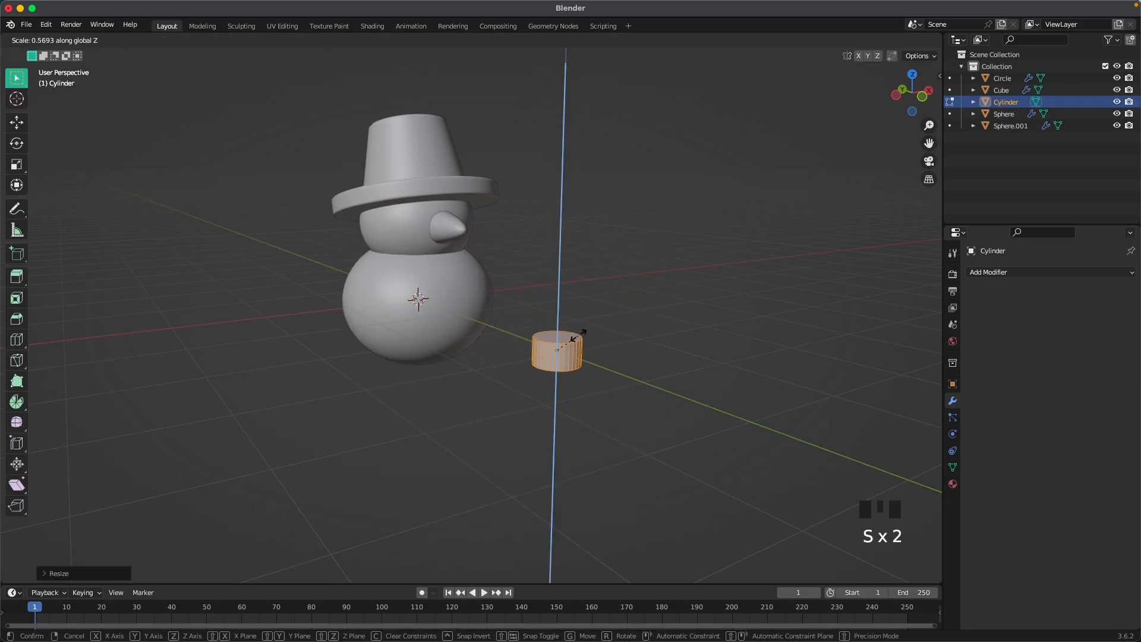
left_click(576, 339)
key("Tab")
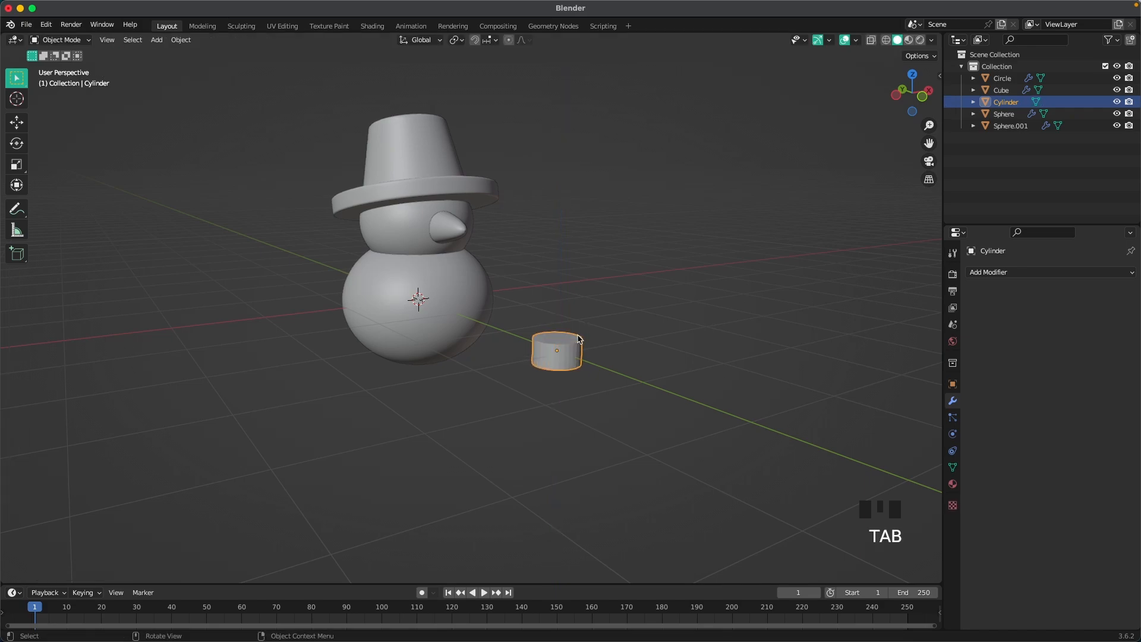
Rotate the cylinder 90° around the X axis
type("rx90")
left_click(580, 339)
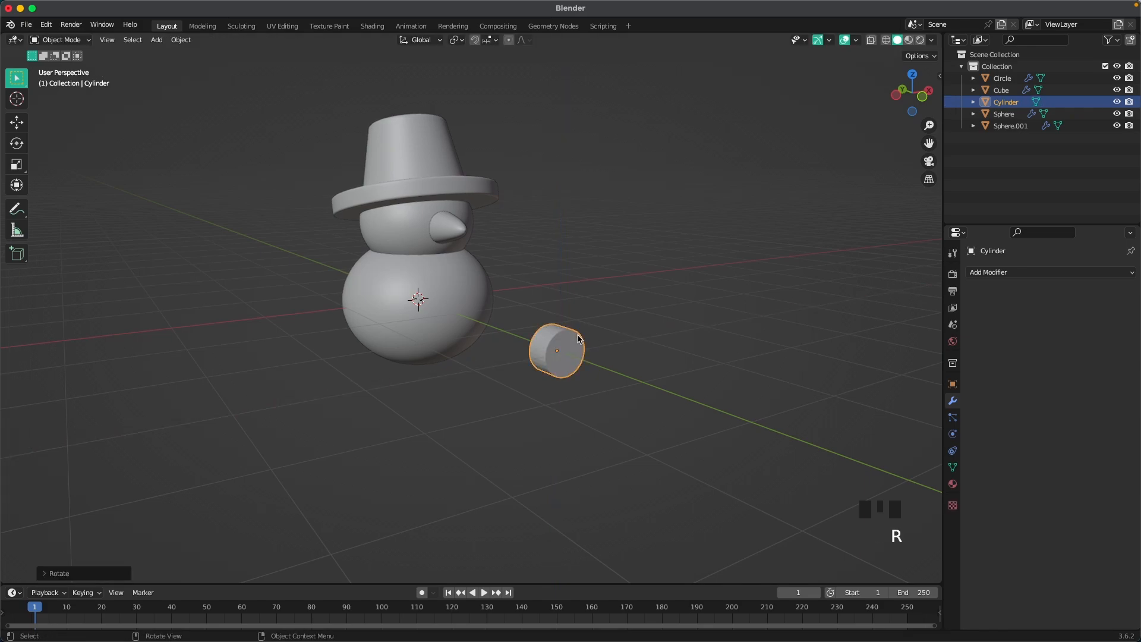
scroll(579, 339, "up", 3)
scroll(612, 339, "down", 1)
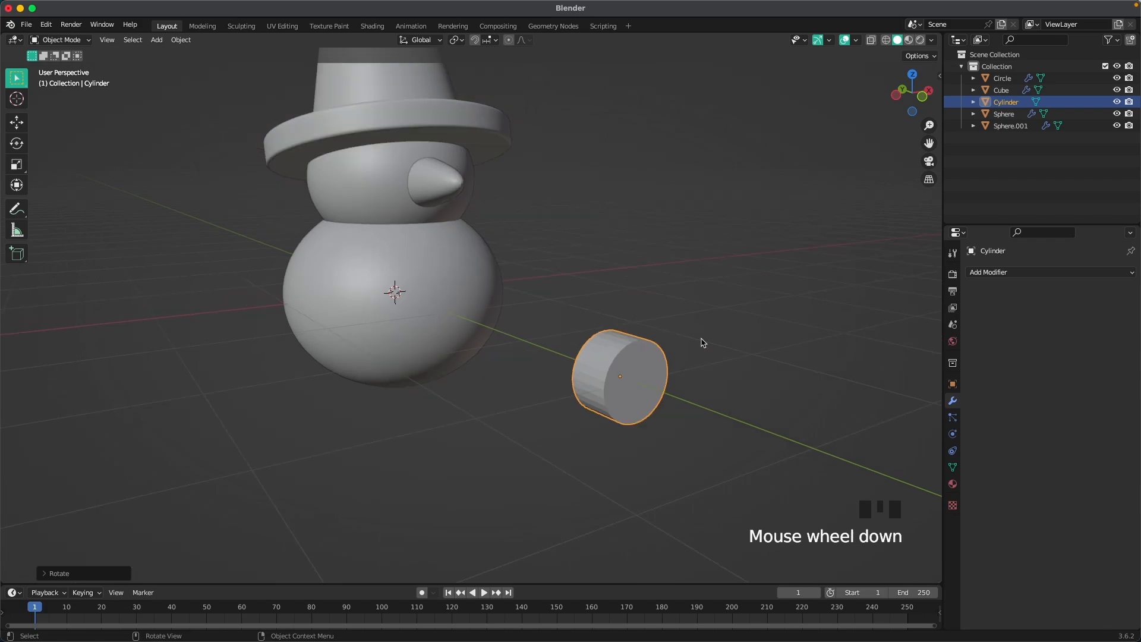
Add a Bevel modifier to the cylinder with 4 segments and an amount of 0.03 m
left_click(1016, 275)
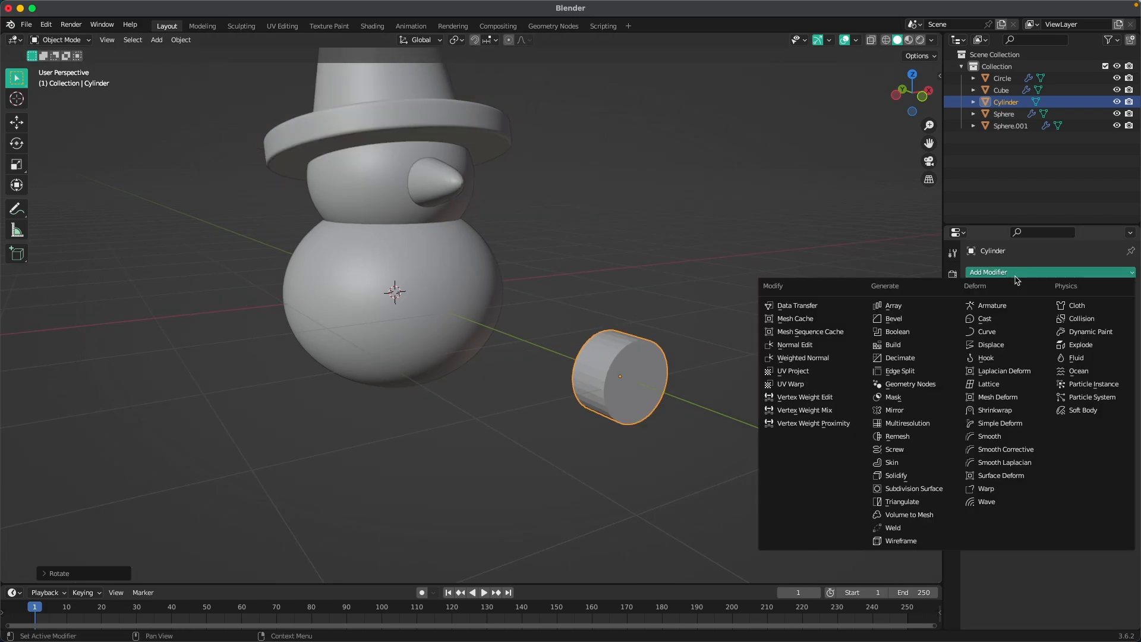
left_click(928, 319)
left_click_drag(1067, 353, 1039, 339)
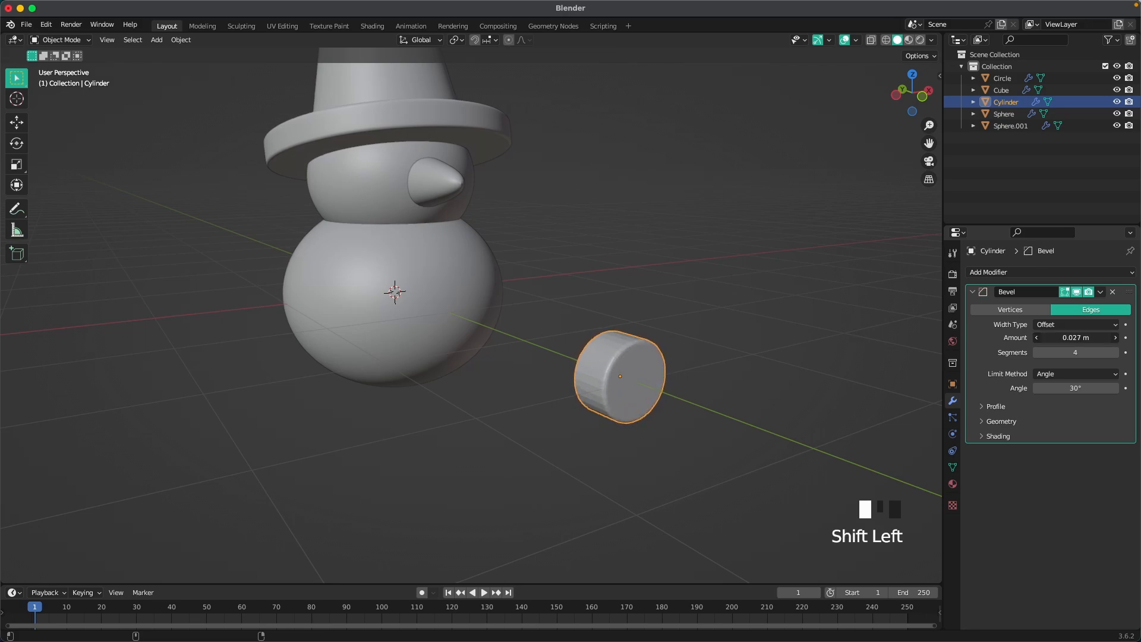
Give the cylinder a level 2 Subdivision Surface modifier and apply Shade Auto Smooth
key("ctrl+2")
right_click(621, 364)
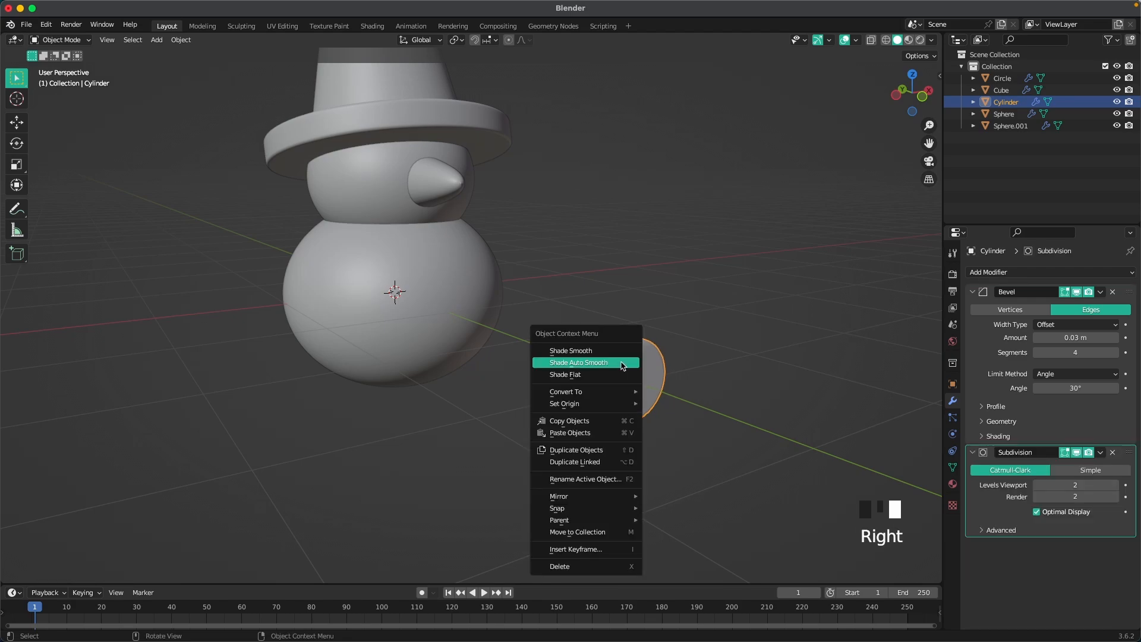
left_click(622, 363)
Place the cylinder as an eye on the snowman's face beside the nose, working in front view
key("grave")
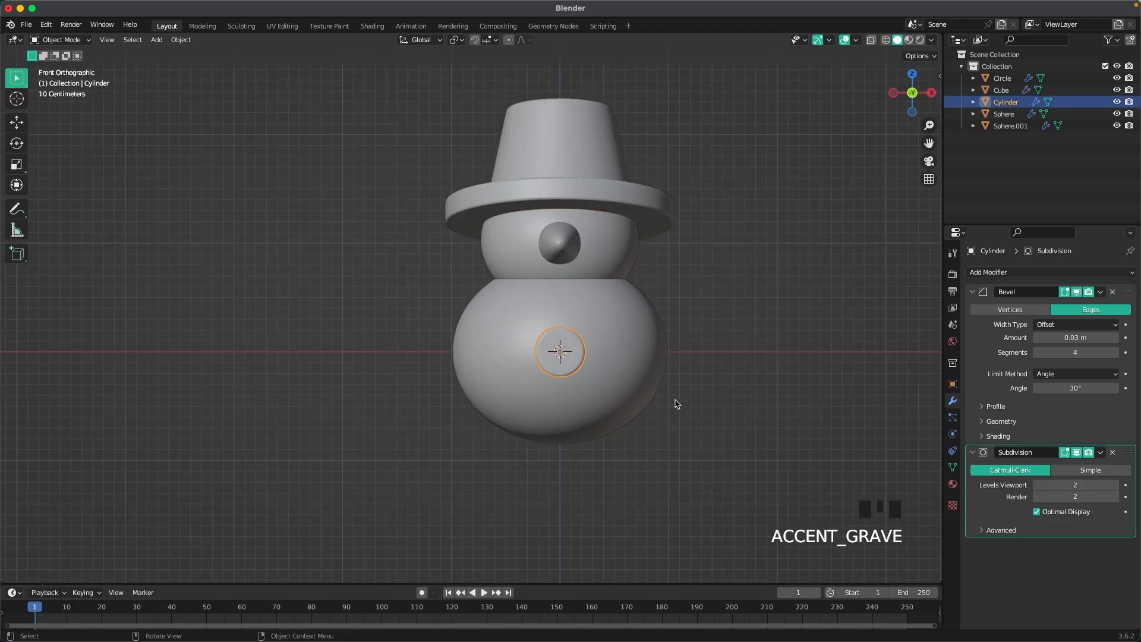
key("g")
left_click(622, 281)
Scale the eye cylinder's whole mesh down in Edit Mode
key("Tab")
key("a")
key("s")
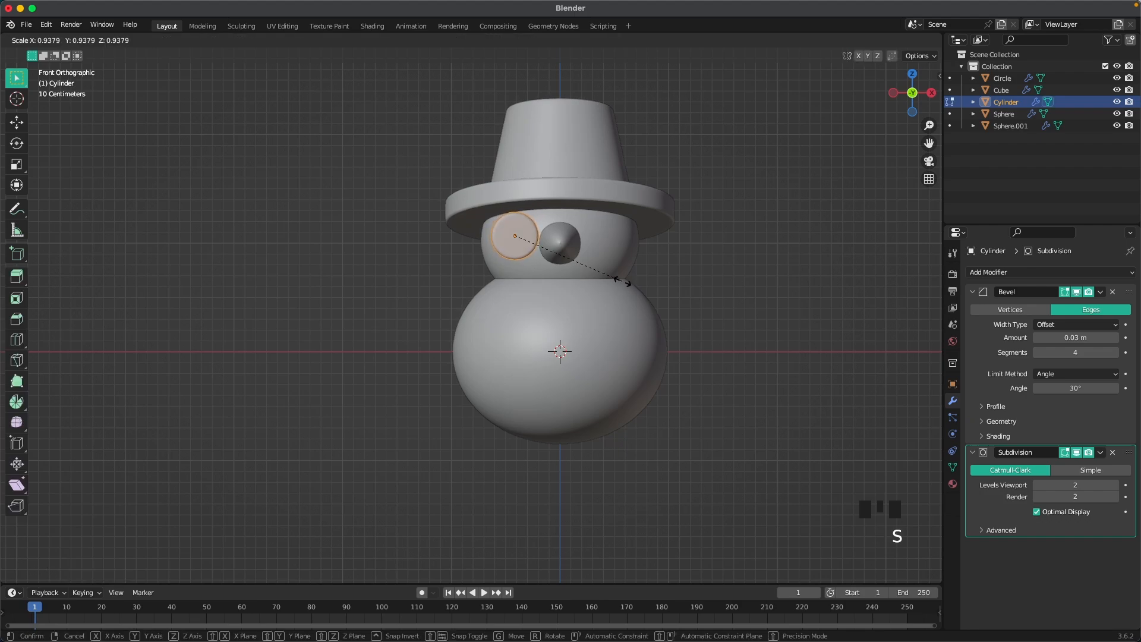
left_click(612, 277)
Move the eye about 2.3 m along Y in Object Mode so it sits against the snowman's head
middle_click_drag(612, 278, 685, 306)
key("g")
key("y")
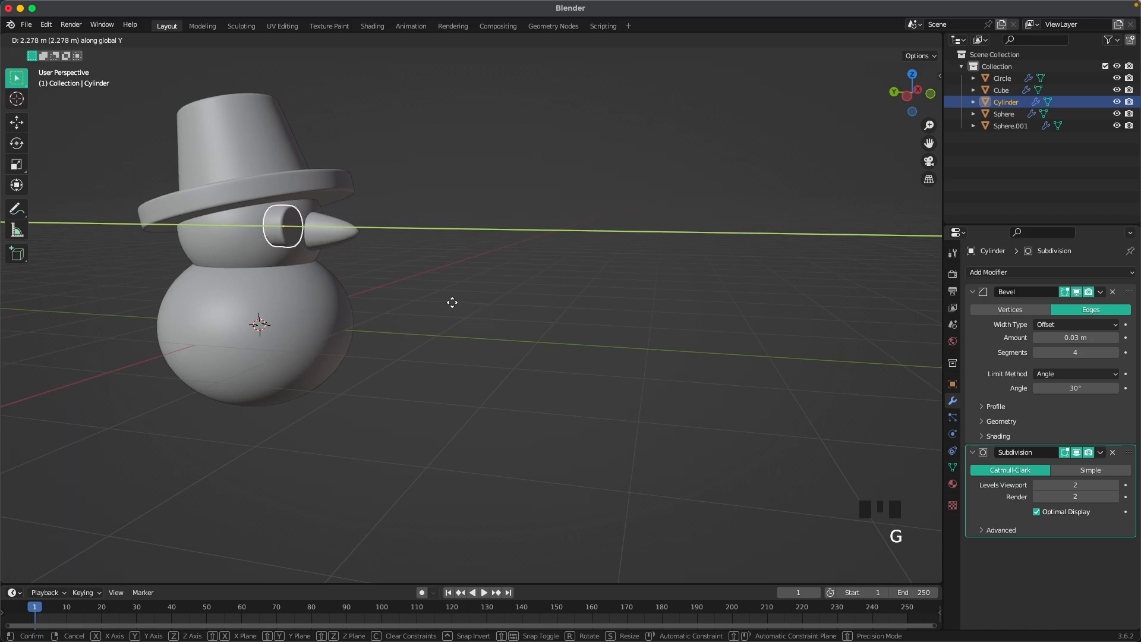
left_click(444, 300)
scroll(466, 323, "down", 3, "shift")
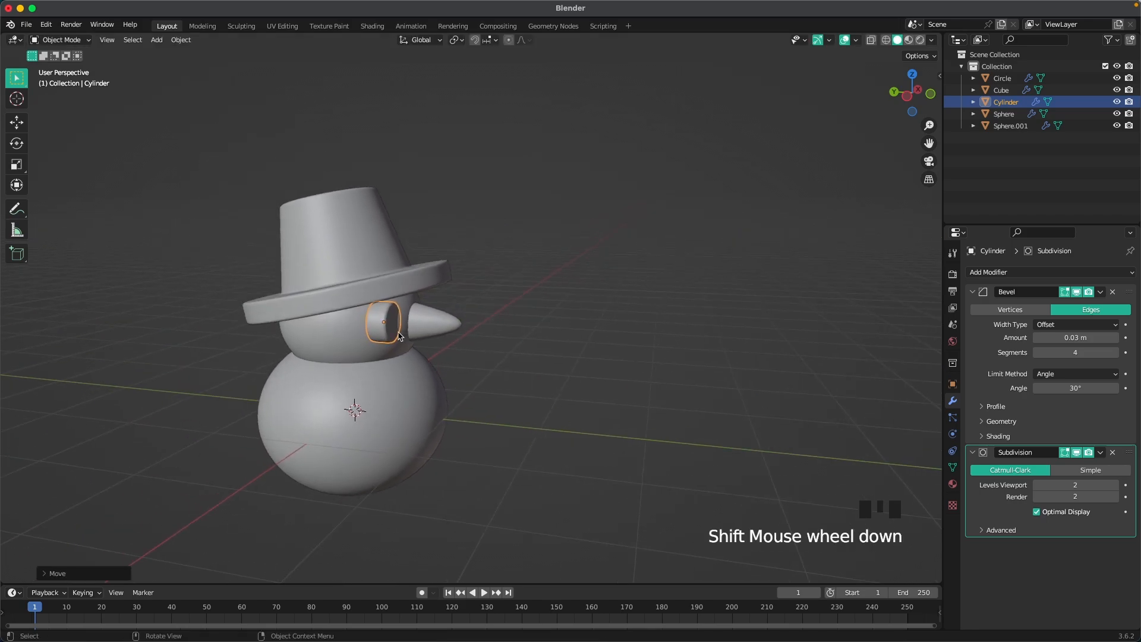
Rotate the eye cylinder about the global Z axis so its flat face follows the curve of the snowman's head
middle_click_drag(466, 324, 501, 300, "shift")
key("r")
key("z")
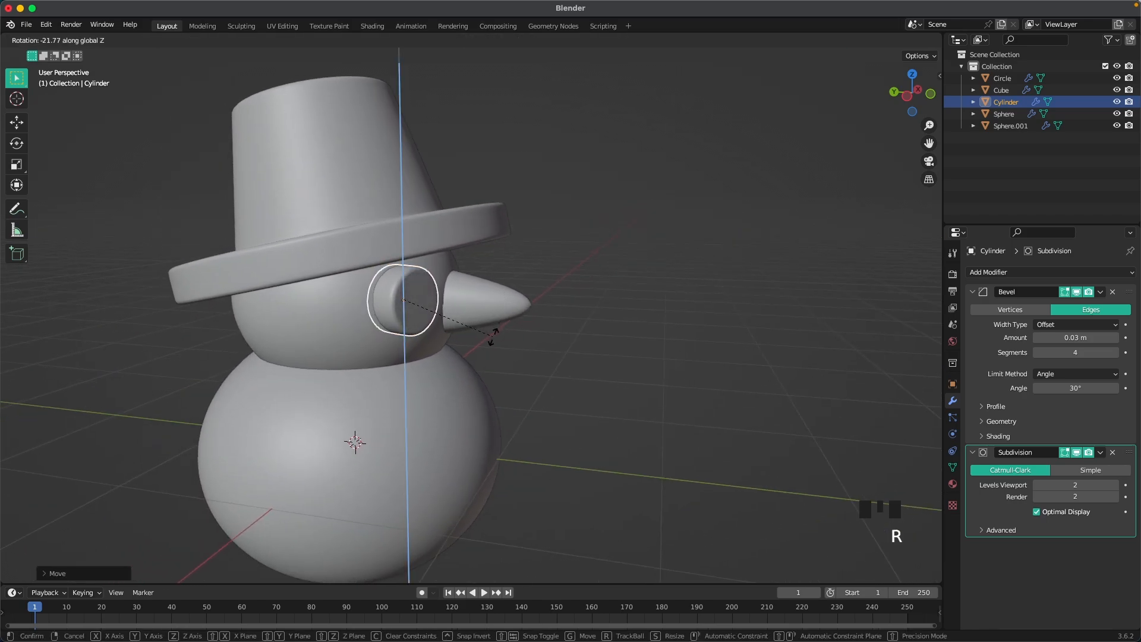
left_click(490, 348)
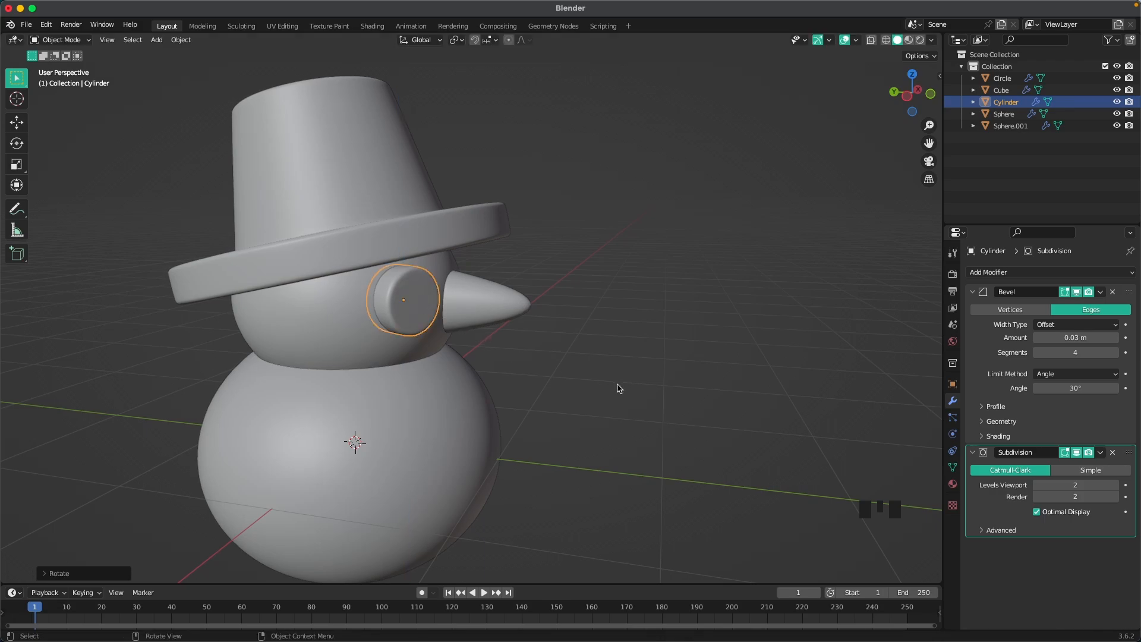
middle_click_drag(618, 388, 505, 392)
key("r")
key("z")
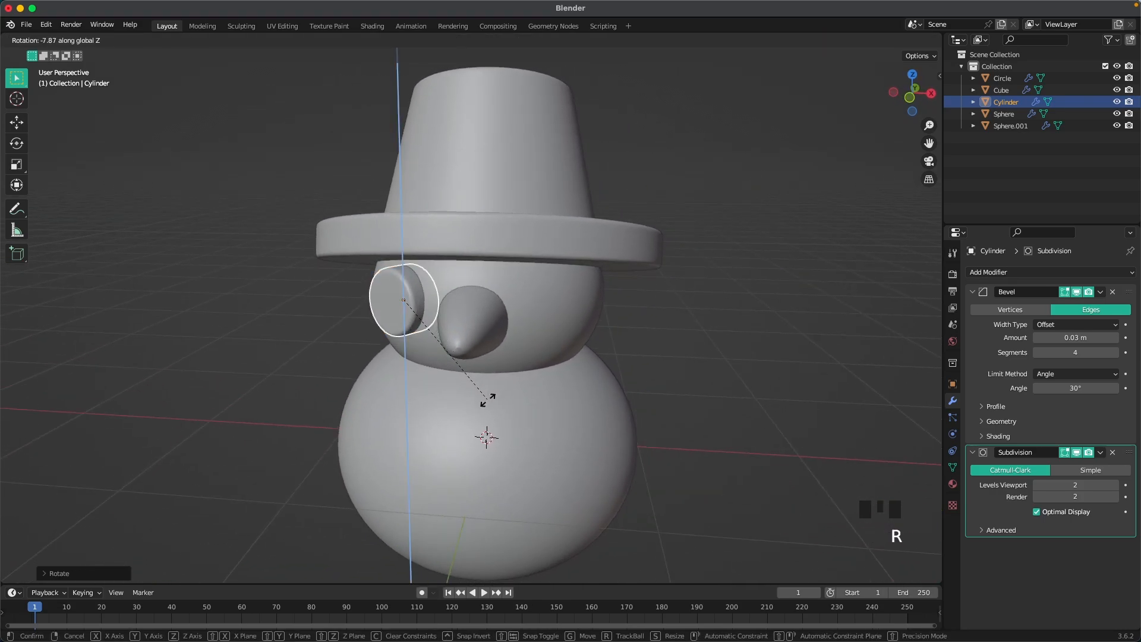
left_click(487, 400)
Tilt the eye slightly about its local X axis and shift it along its local Z axis to seat it on the head
middle_click_drag(414, 295, 604, 280)
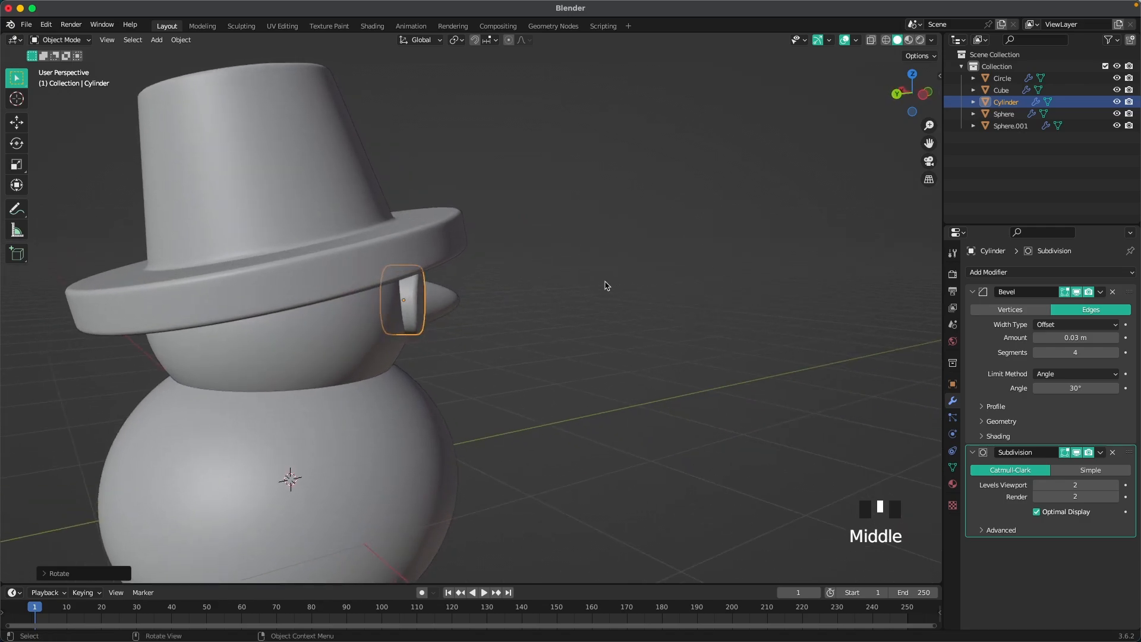
key("r")
key("x")
key("x")
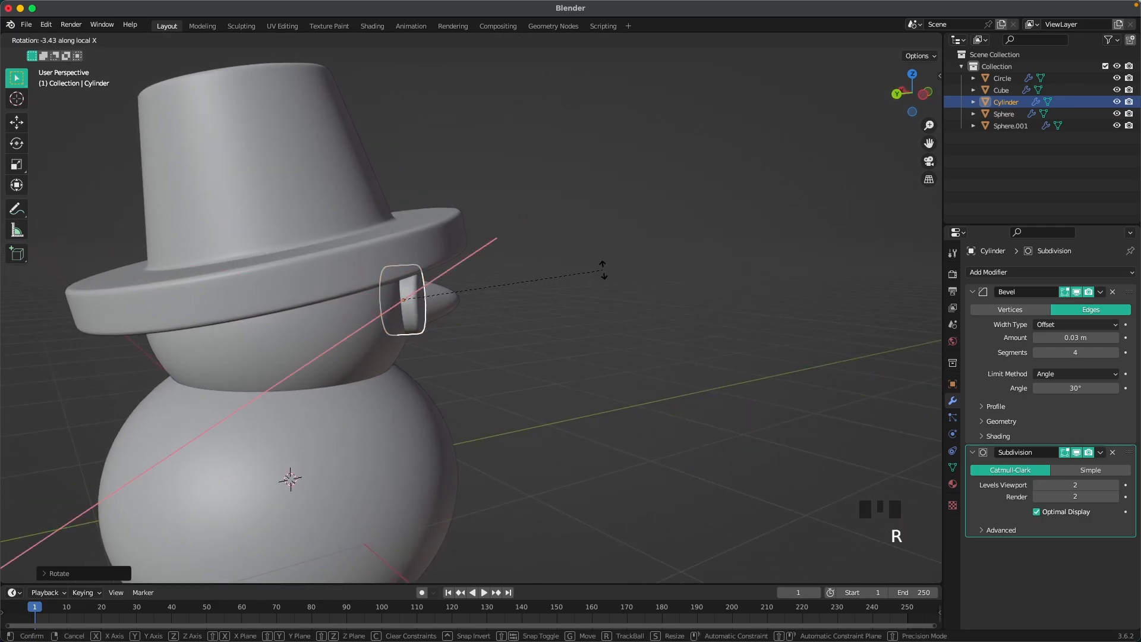
key("g")
key("z")
key("z")
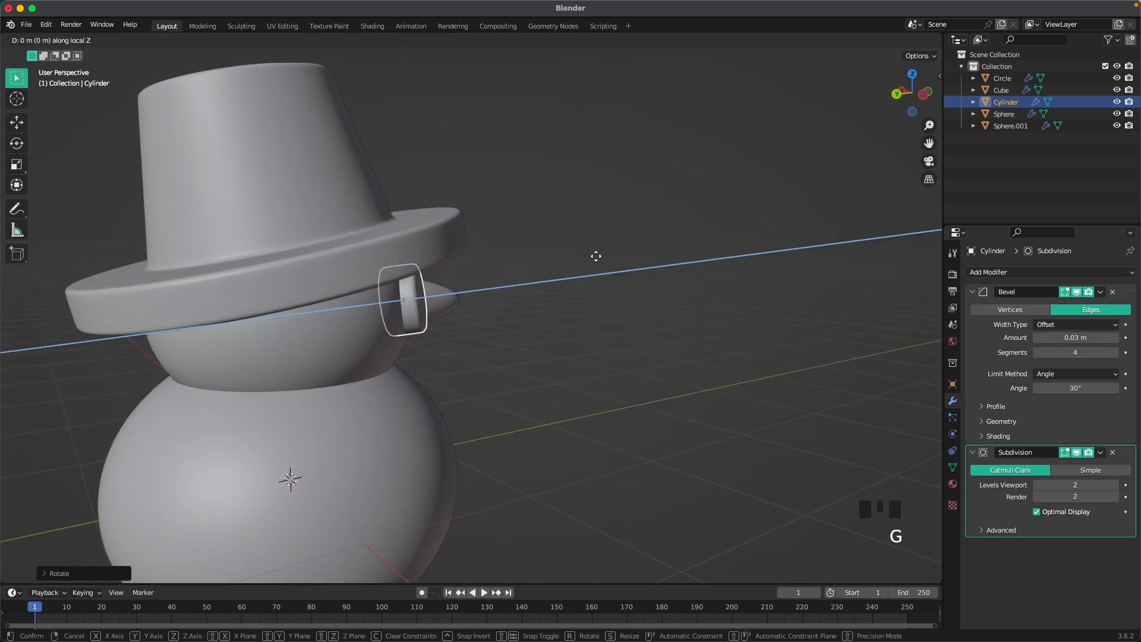
left_click(604, 283)
Move the eye closer to the nose in front view and push it into the head along its local Z axis
middle_click_drag(604, 283, 475, 366)
key("grave")
scroll(402, 305, "up", 1)
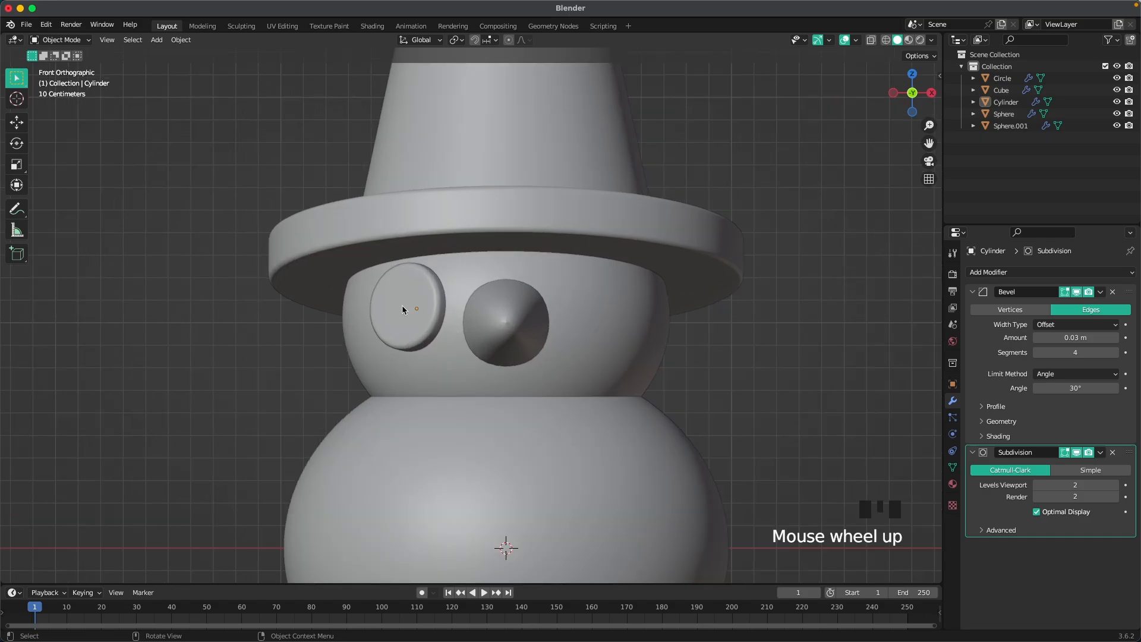
left_click(408, 315)
key("g")
left_click(420, 316)
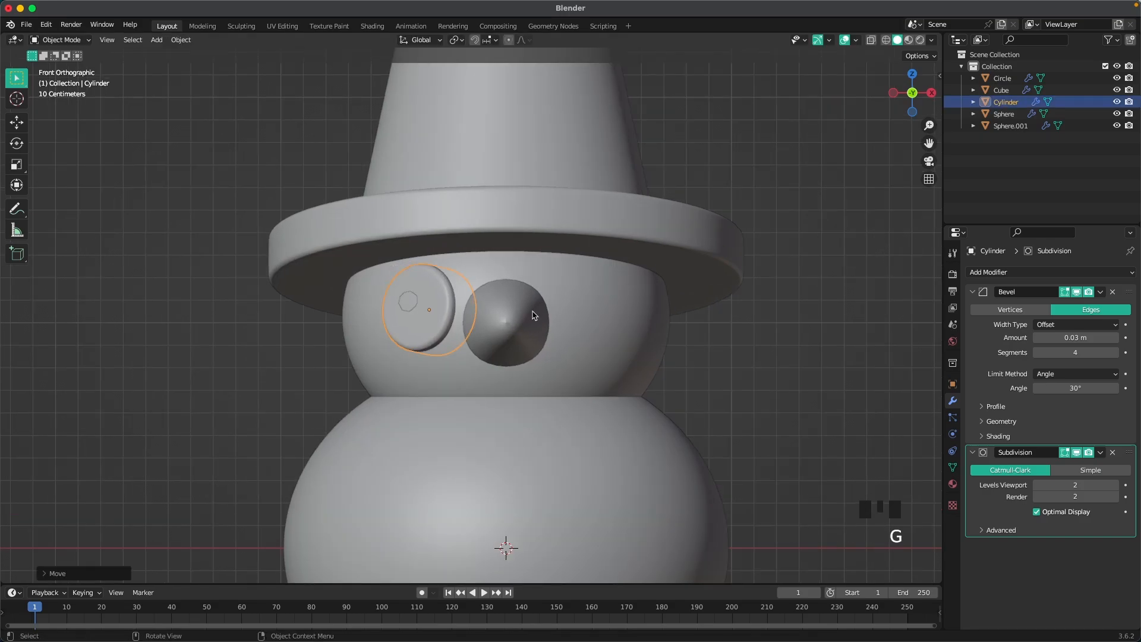
key("g")
key("z")
key("z")
left_click(631, 293)
left_click(764, 303)
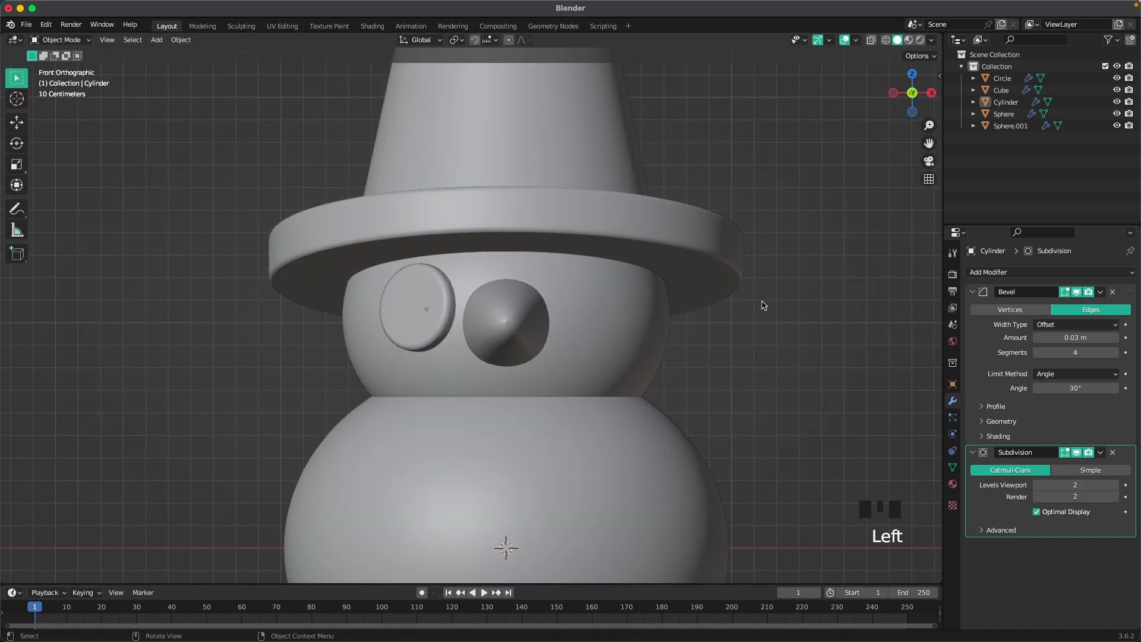
Add a Mirror modifier on the X axis to the eye, using the nose as the mirror object
scroll(492, 349, "down", 2)
left_click(419, 325)
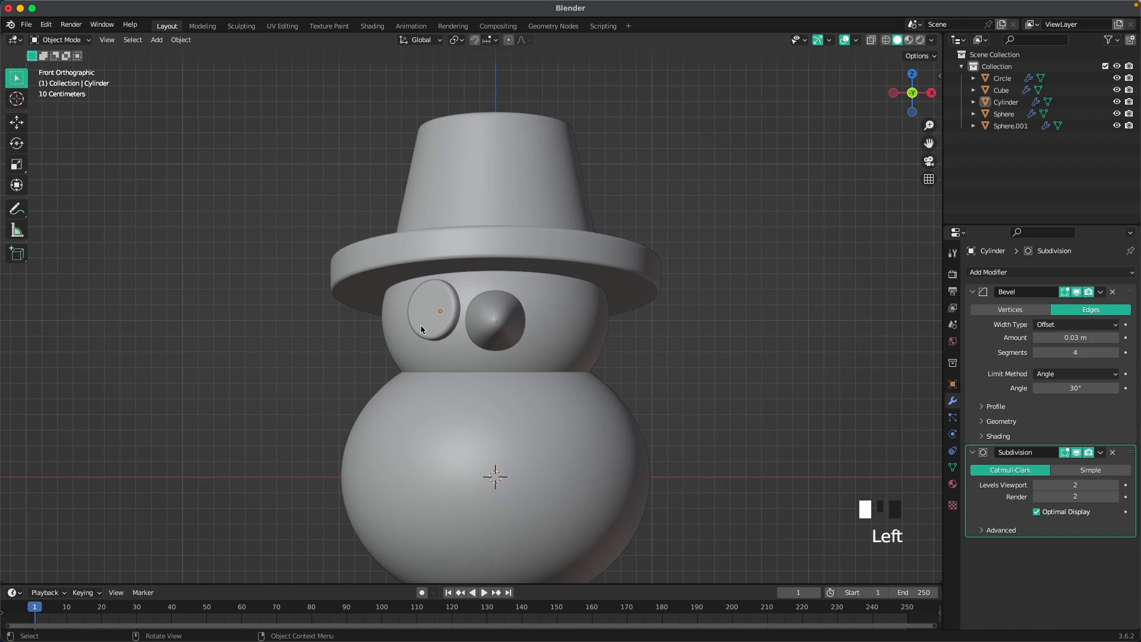
left_click(990, 275)
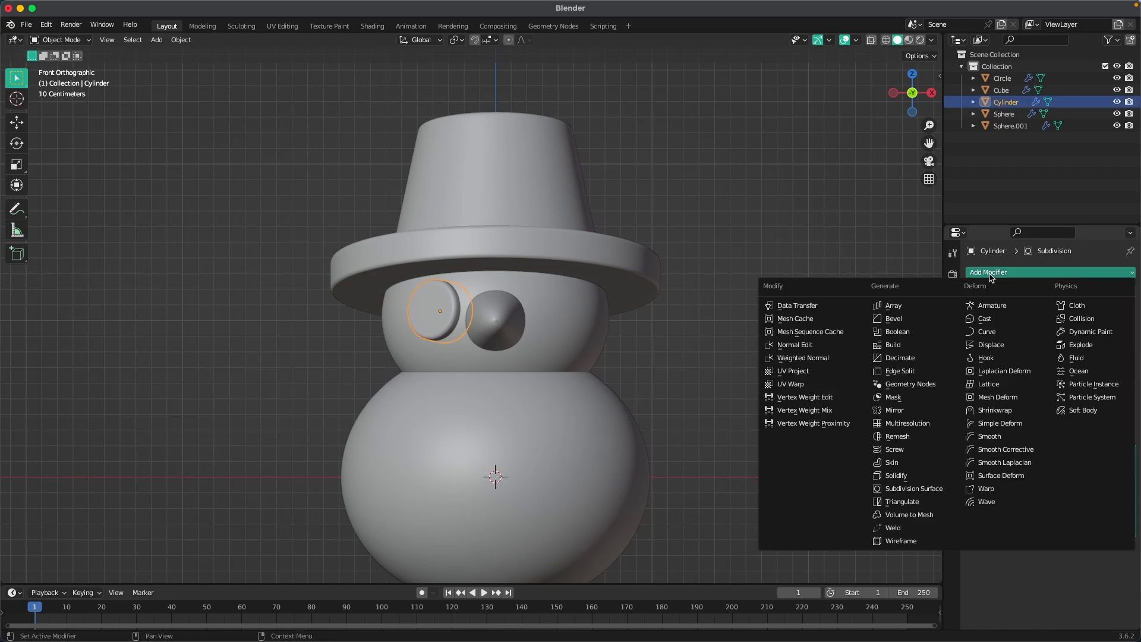
left_click(908, 412)
scroll(1100, 592, "down", 1)
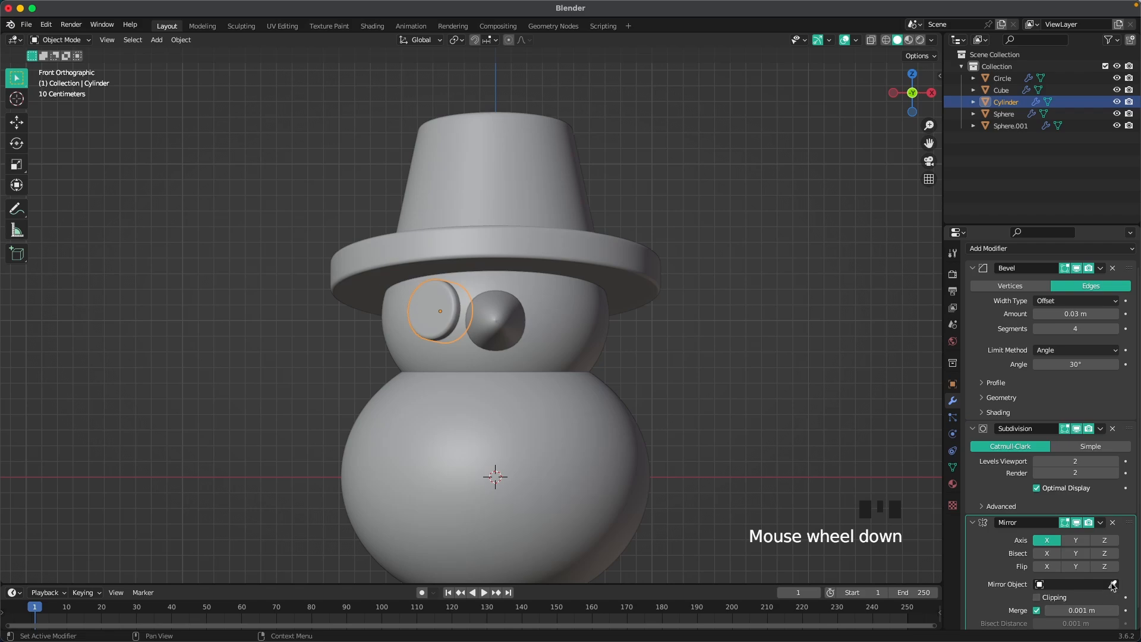
left_click(1113, 585)
left_click(496, 321)
left_click(744, 356)
Shorten the nose by scaling its whole mesh along Y to about 0.68 in Edit Mode, then return to Object Mode
middle_click_drag(508, 346, 606, 377)
left_click(509, 325)
key("Tab")
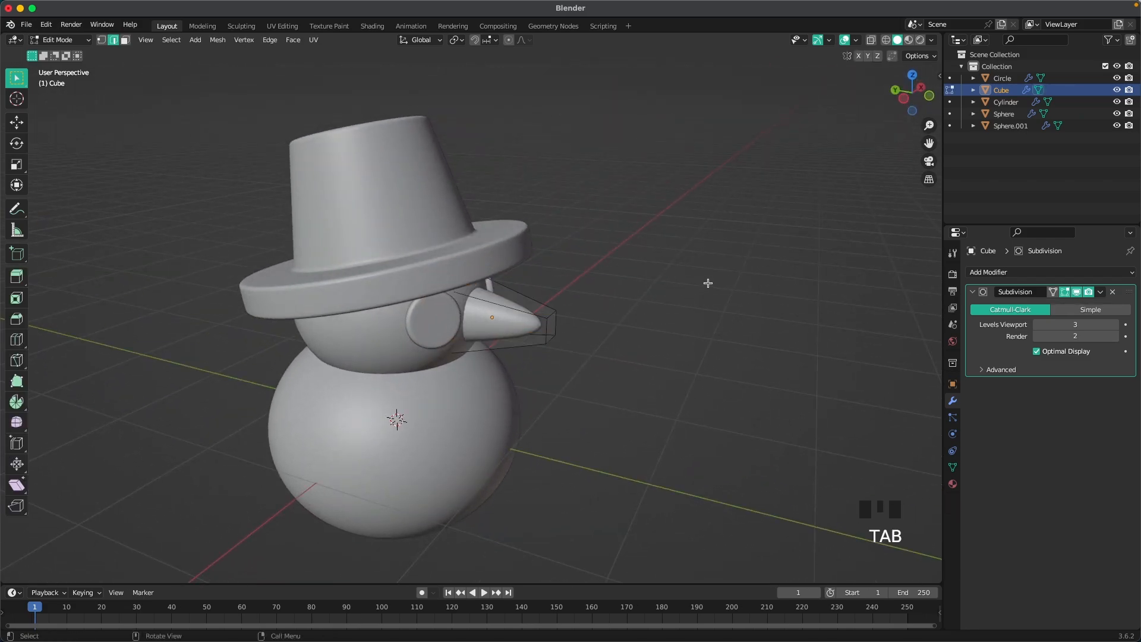
scroll(707, 282, "up", 1)
key("a")
key("s")
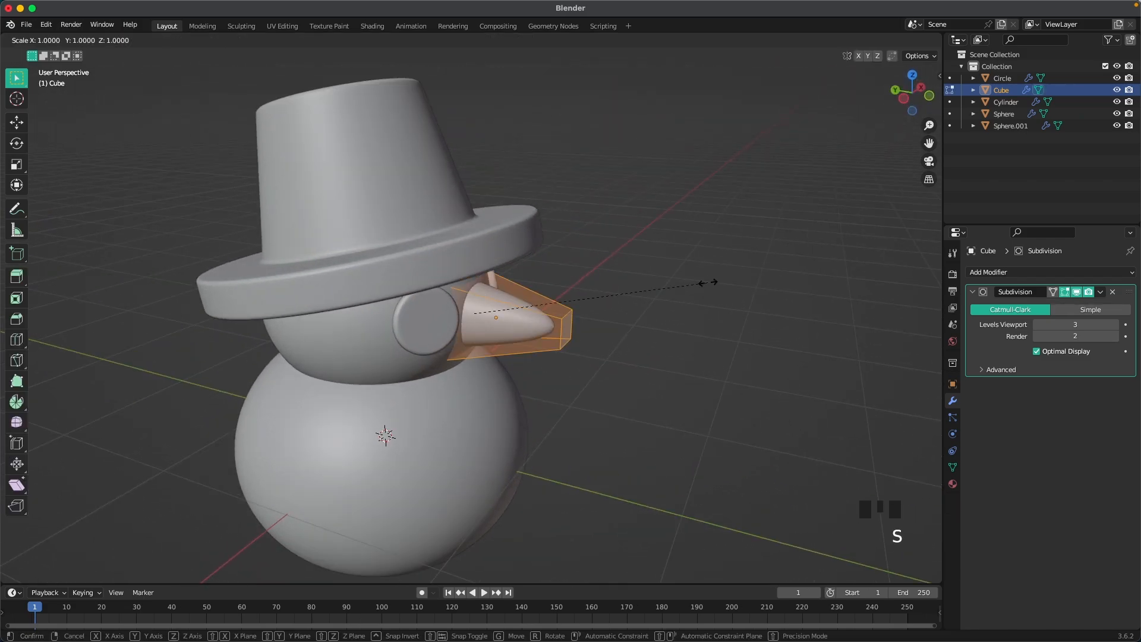
key("y")
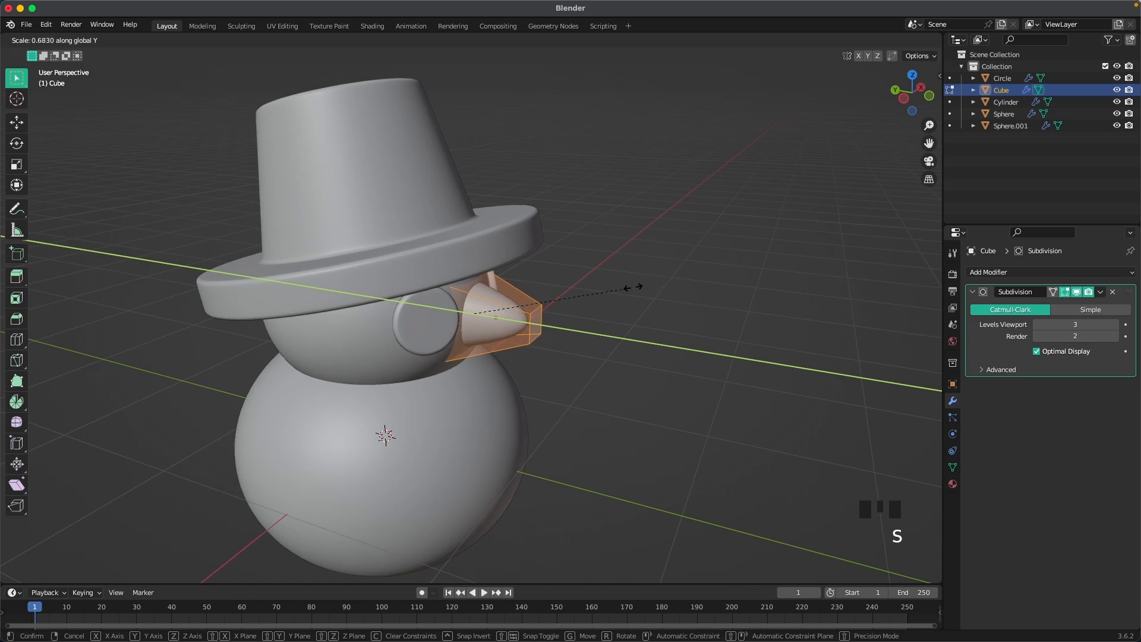
left_click(630, 288)
key("Tab")
middle_click_drag(669, 415, 640, 420)
scroll(435, 406, "down", 3)
left_click(639, 420)
scroll(626, 464, "down", 1)
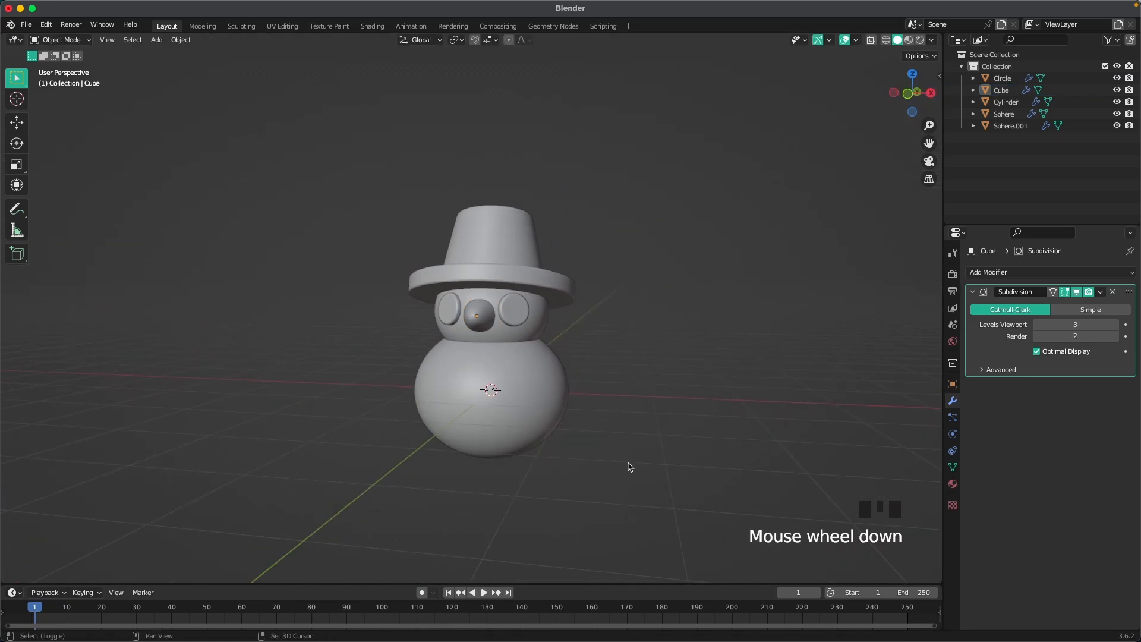
Select all faces of the lower body sphere's upper cap in Edit Mode, using face selection with X-ray in front view
middle_click_drag(626, 463, 458, 376, "shift")
scroll(459, 377, "up", 2)
left_click(469, 362)
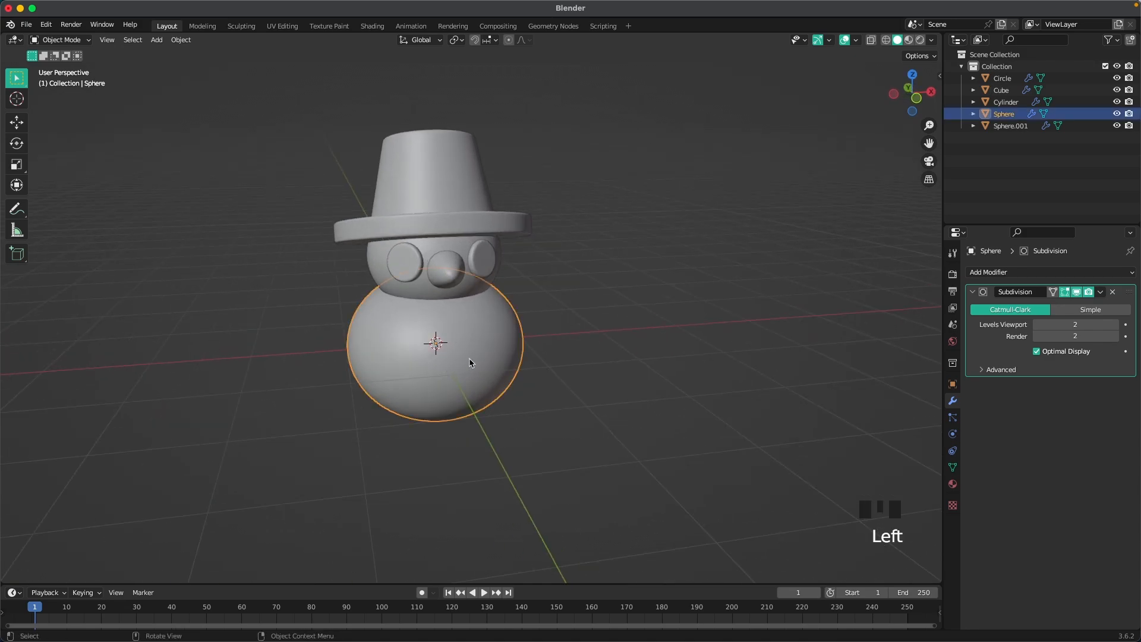
key("Tab")
middle_click_drag(521, 394, 410, 336, "shift")
scroll(410, 337, "up", 2)
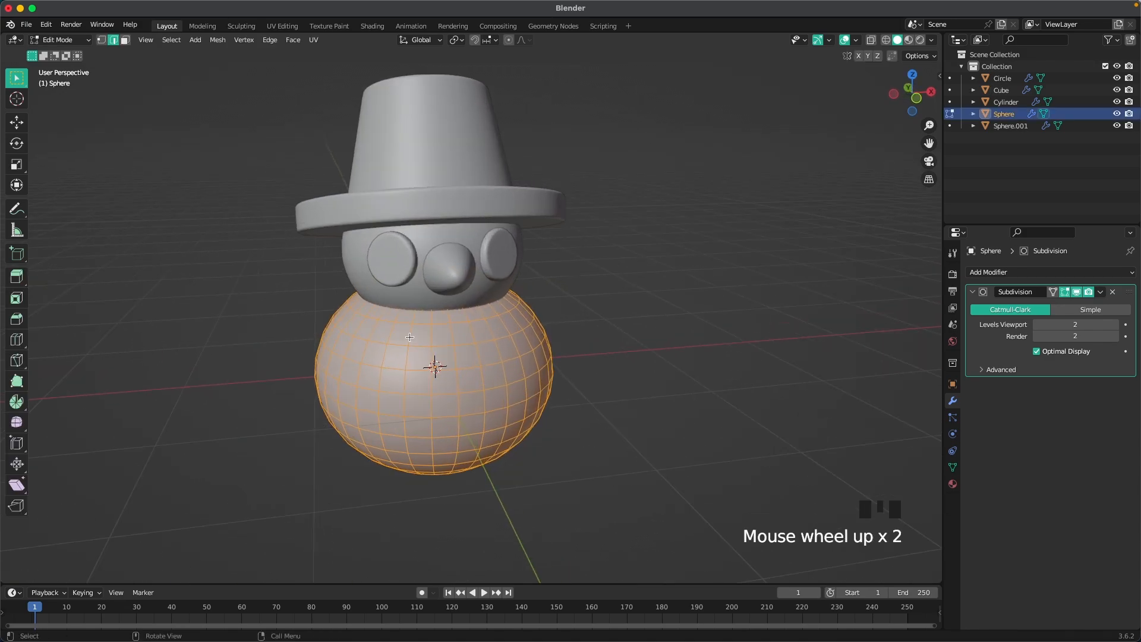
key("z")
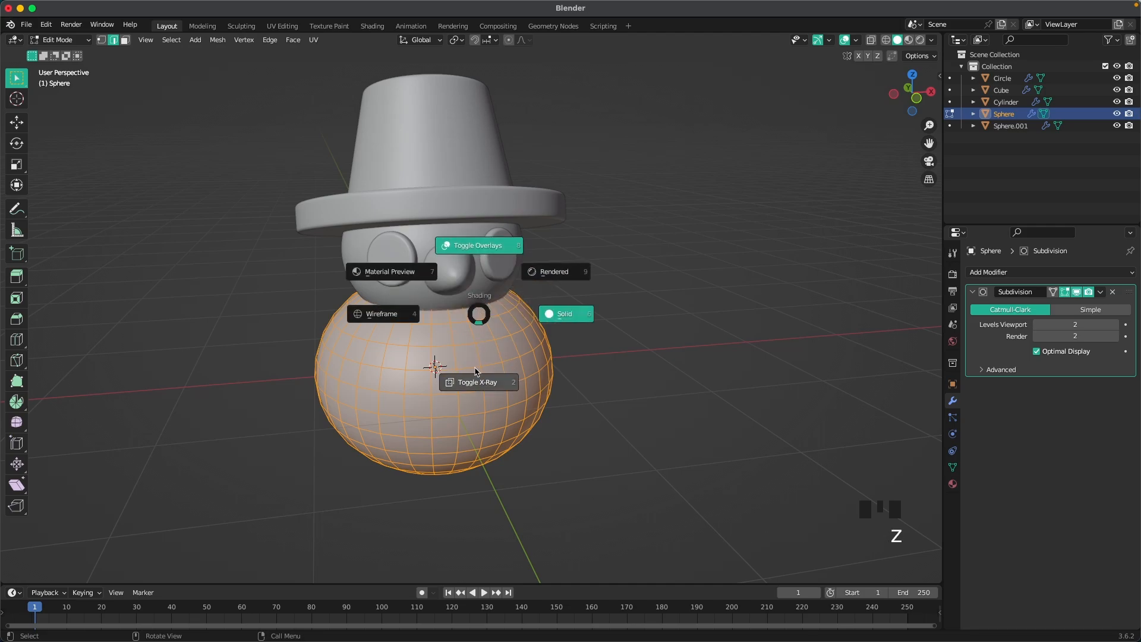
left_click(479, 390)
key("grave")
left_click(429, 335)
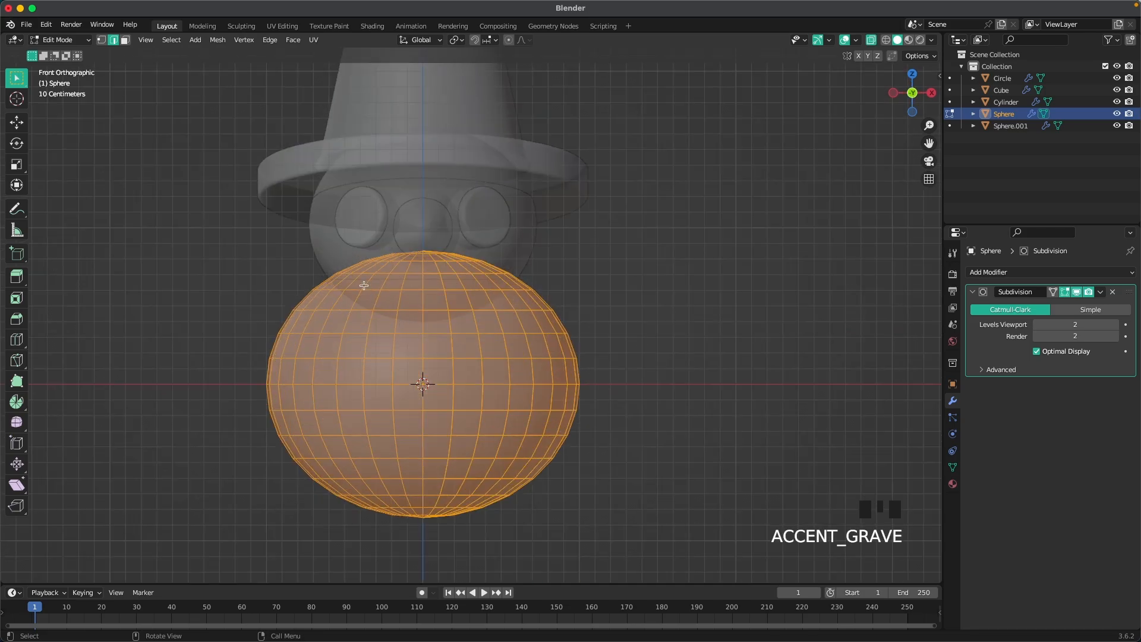
key("3")
left_click_drag(184, 202, 613, 305)
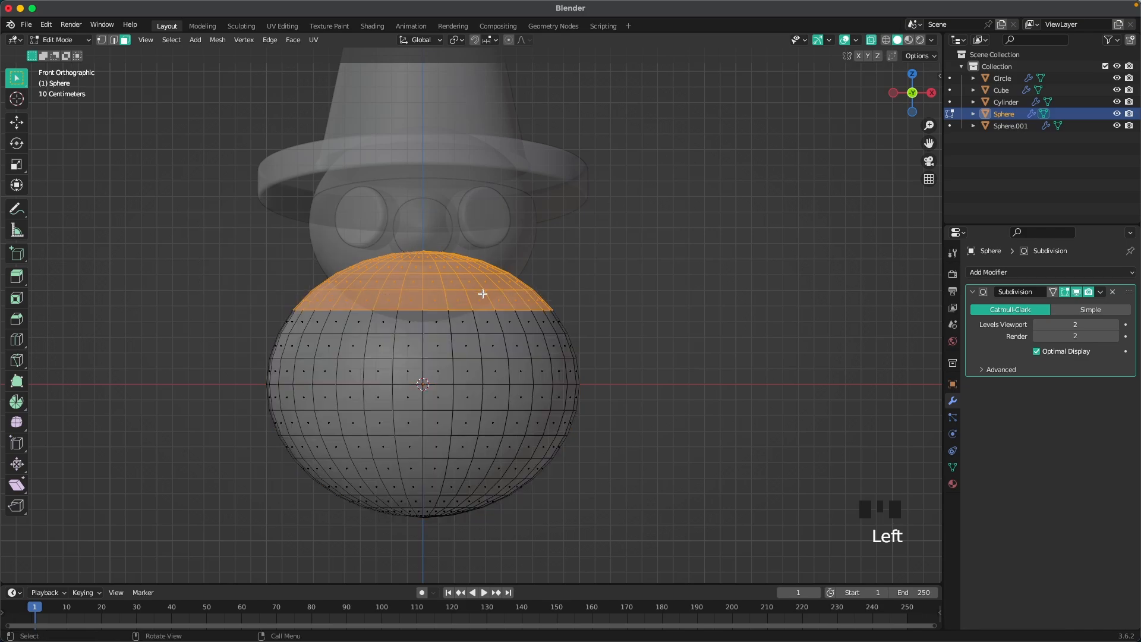
Turn off X-ray and add two hanging front strips to the face selection, one two columns by four rows, the other one column by three rows
middle_click_drag(493, 293, 517, 311)
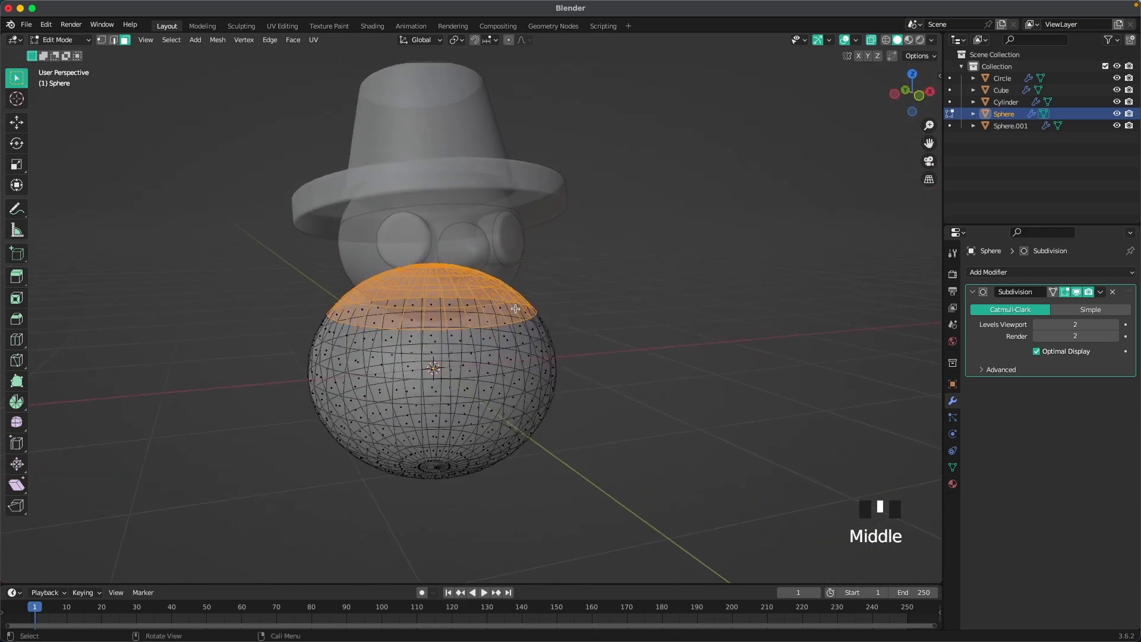
key("grave")
key("z")
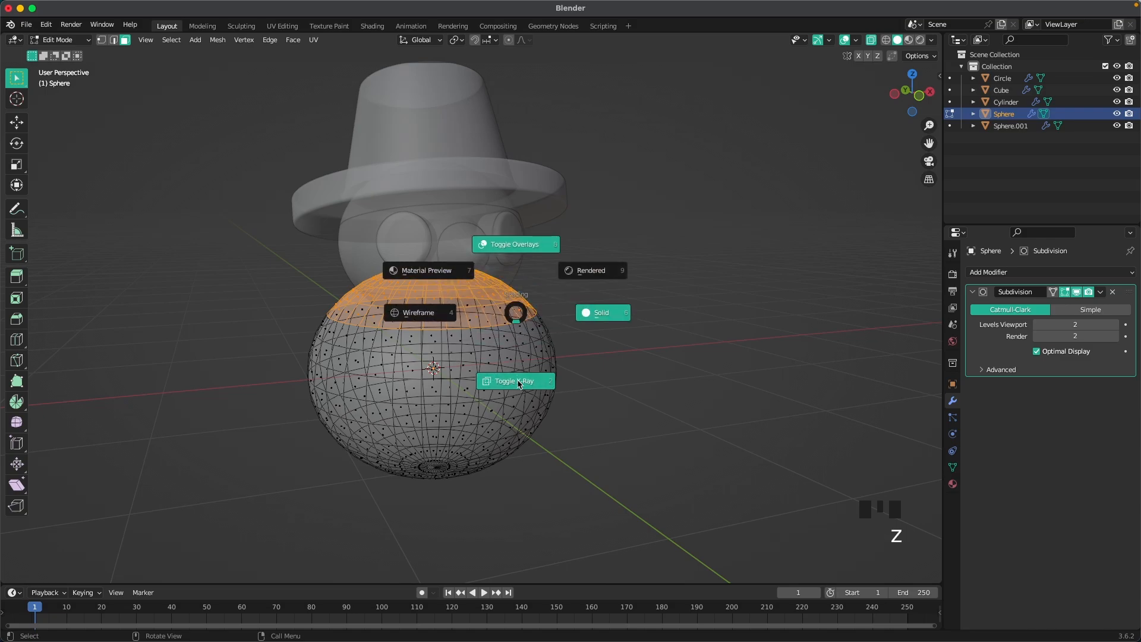
mouse_move(453, 374)
middle_mouse_down()
mouse_move(410, 398)
mouse_move(399, 388)
middle_mouse_up()
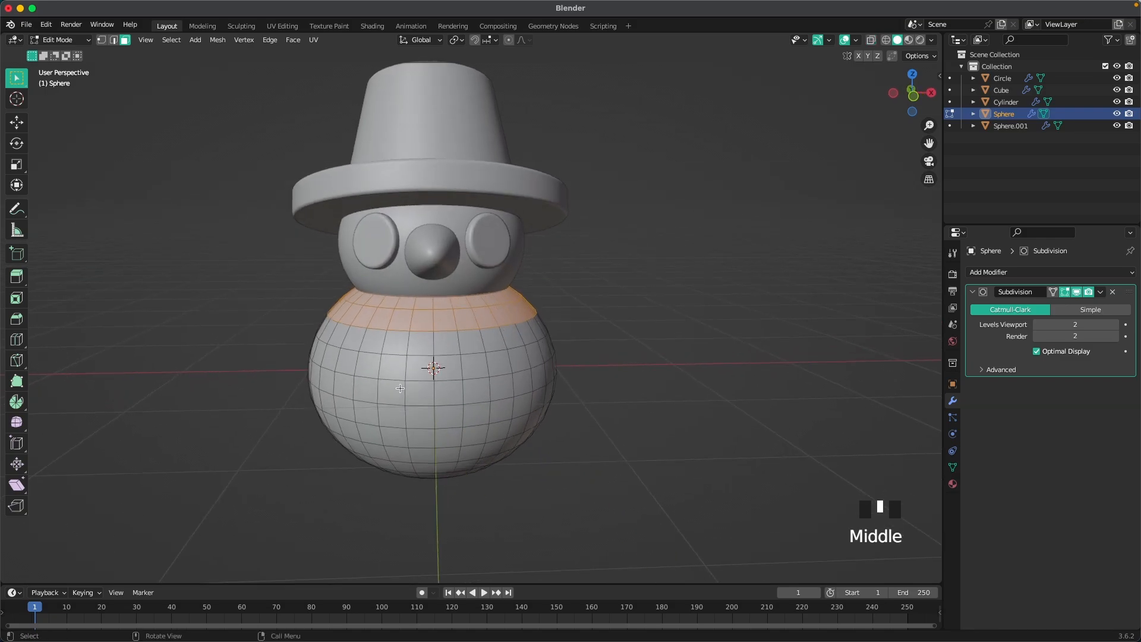
left_click(378, 351, "shift")
left_click_drag(393, 416, 416, 427, "shift")
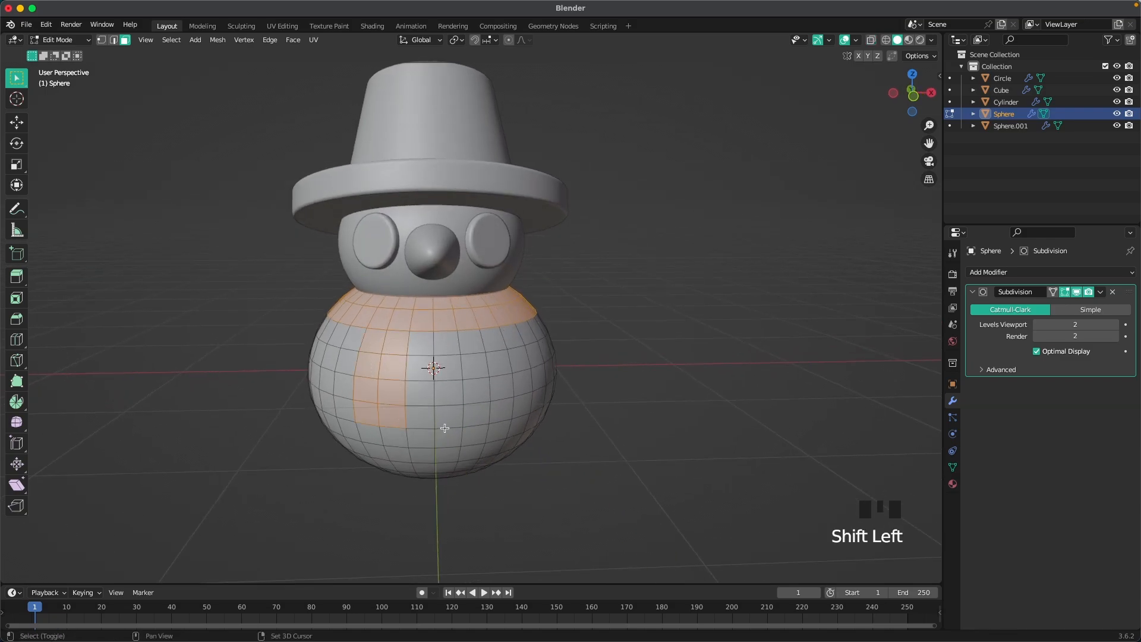
left_click_drag(464, 331, 489, 402, "shift")
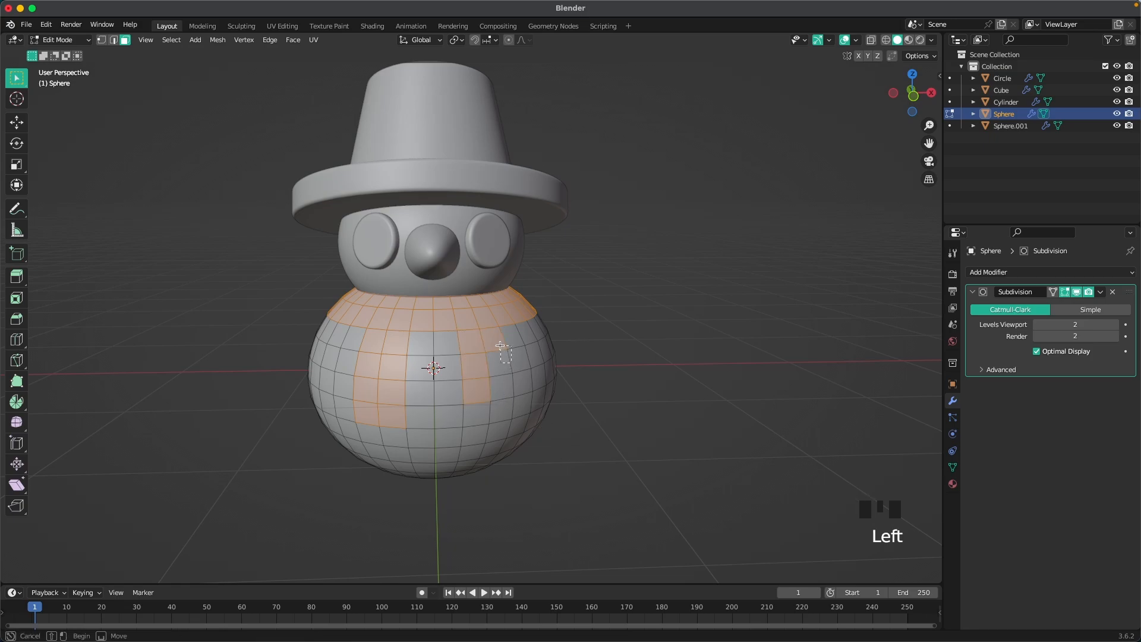
Duplicate the selected scarf-shaped faces in place, separate them into their own object, and return to Object Mode
middle_click_drag(588, 427, 544, 414)
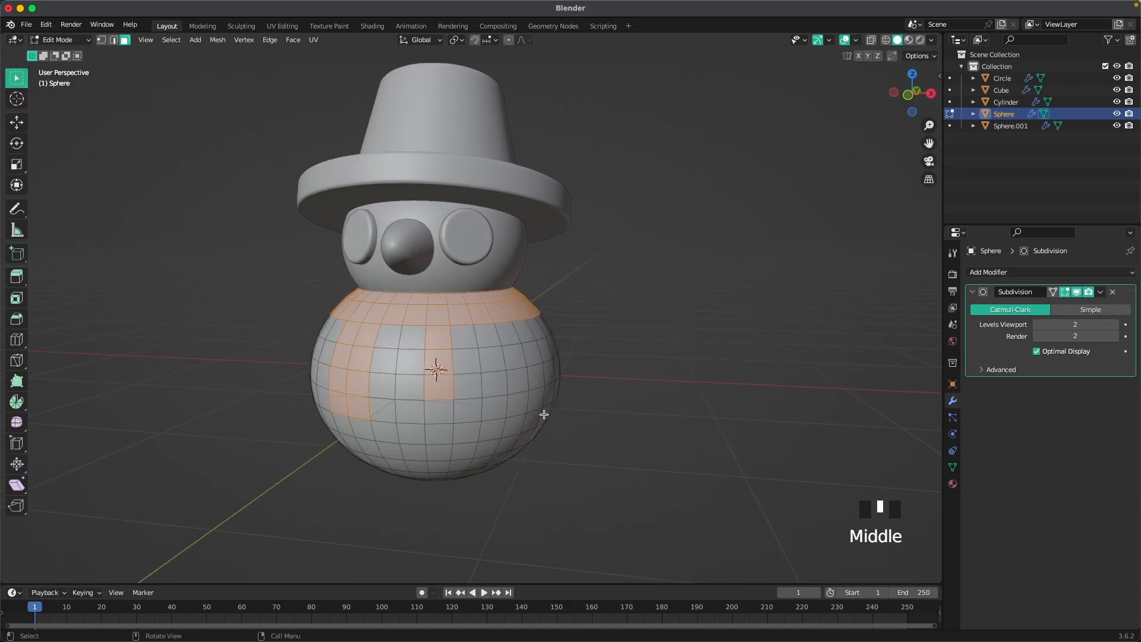
key("shift+d")
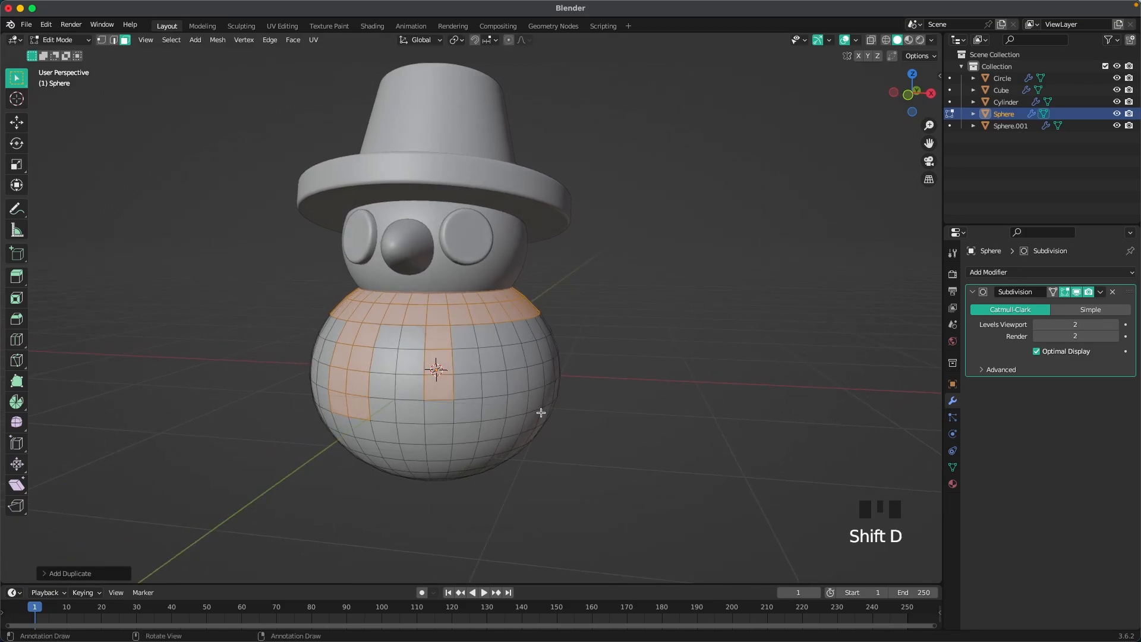
key("p")
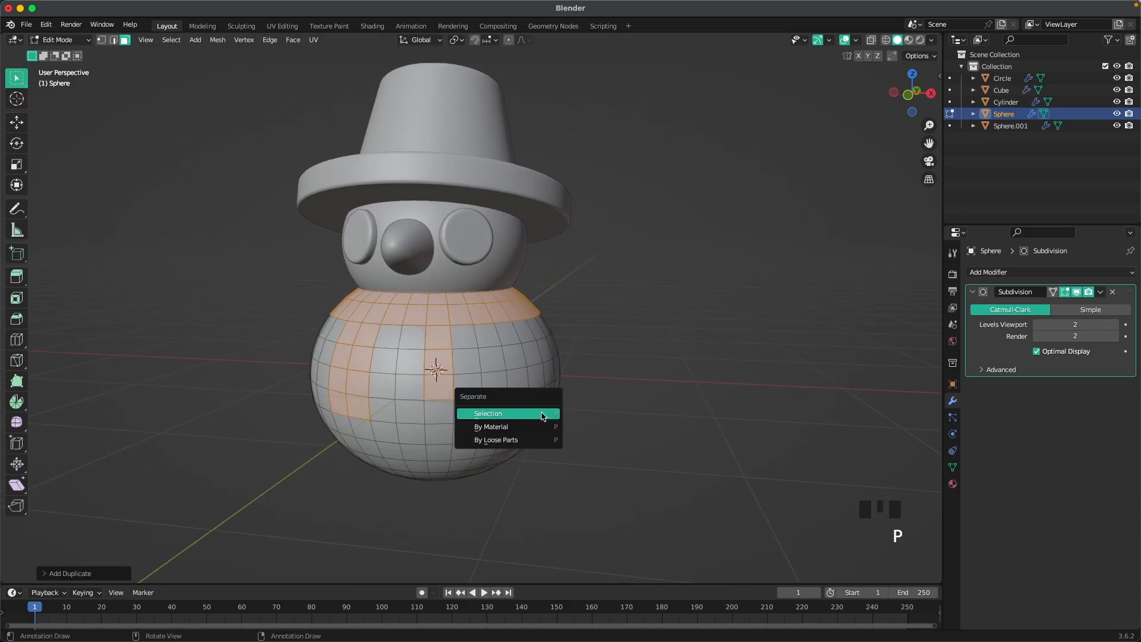
left_click(542, 415)
key("Tab")
left_click(629, 357)
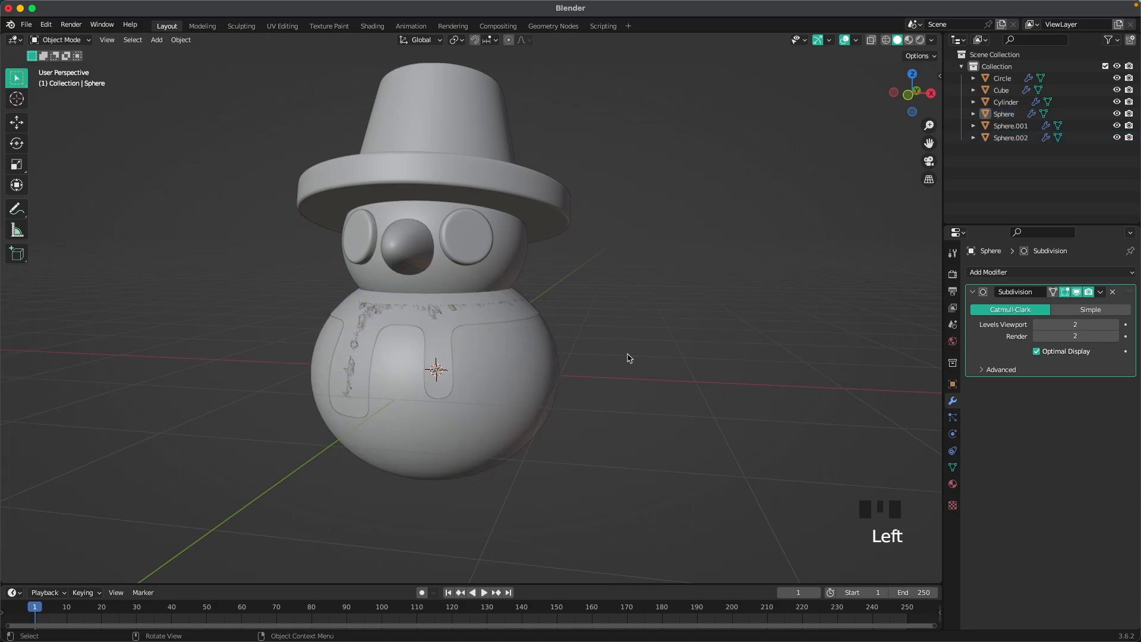
Scale the separated scarf's whole mesh down slightly in Edit Mode
left_click(461, 327)
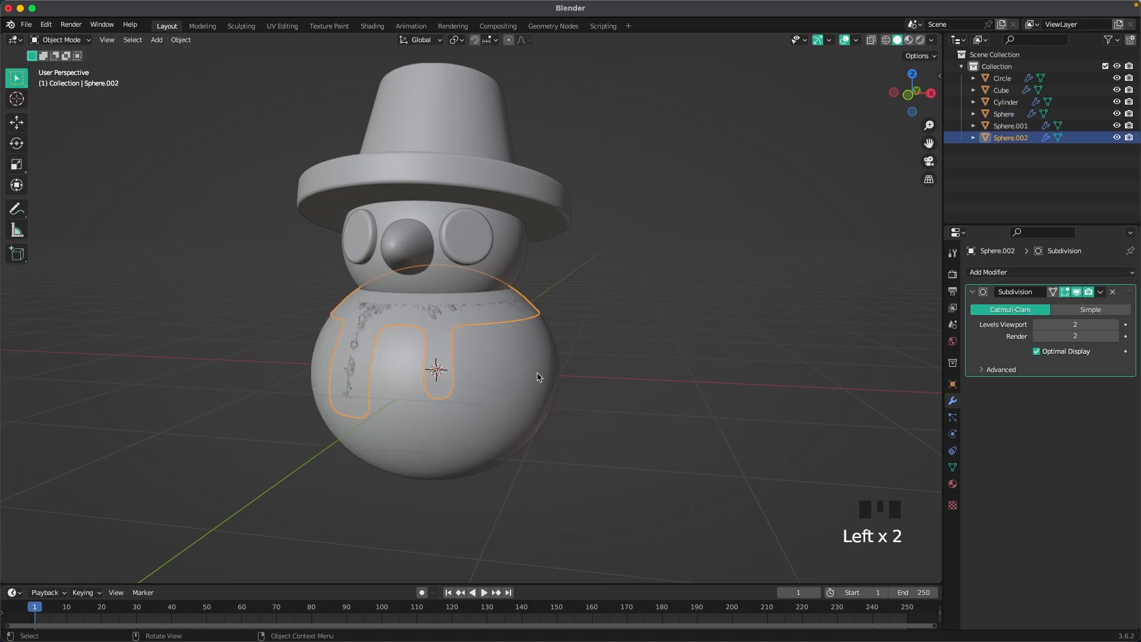
middle_click_drag(538, 376, 659, 351)
key("Tab")
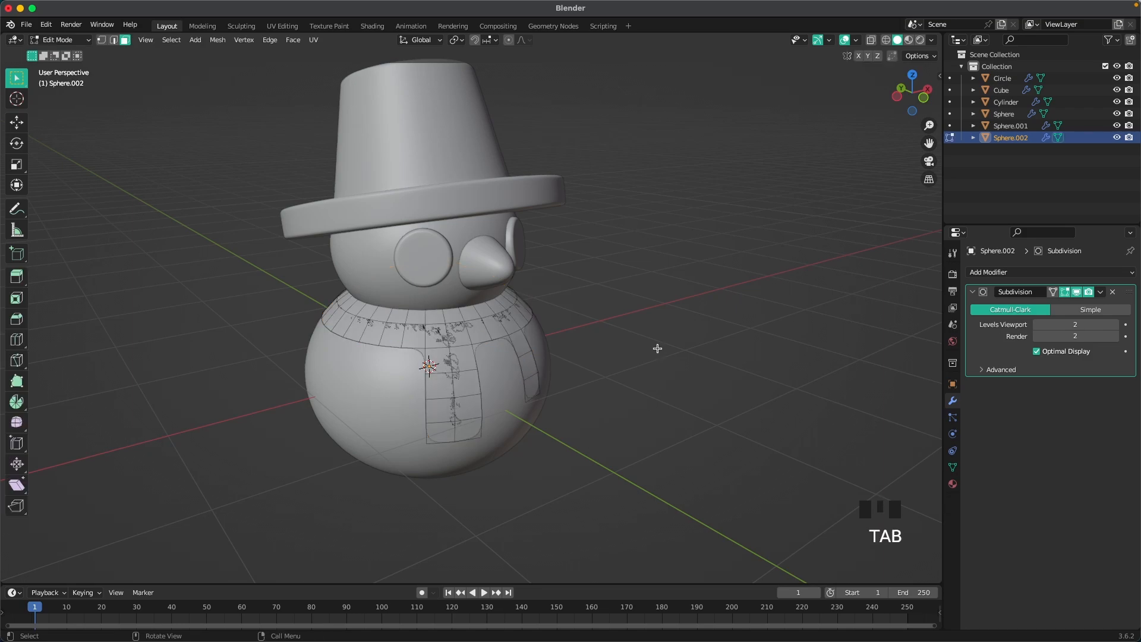
key("a")
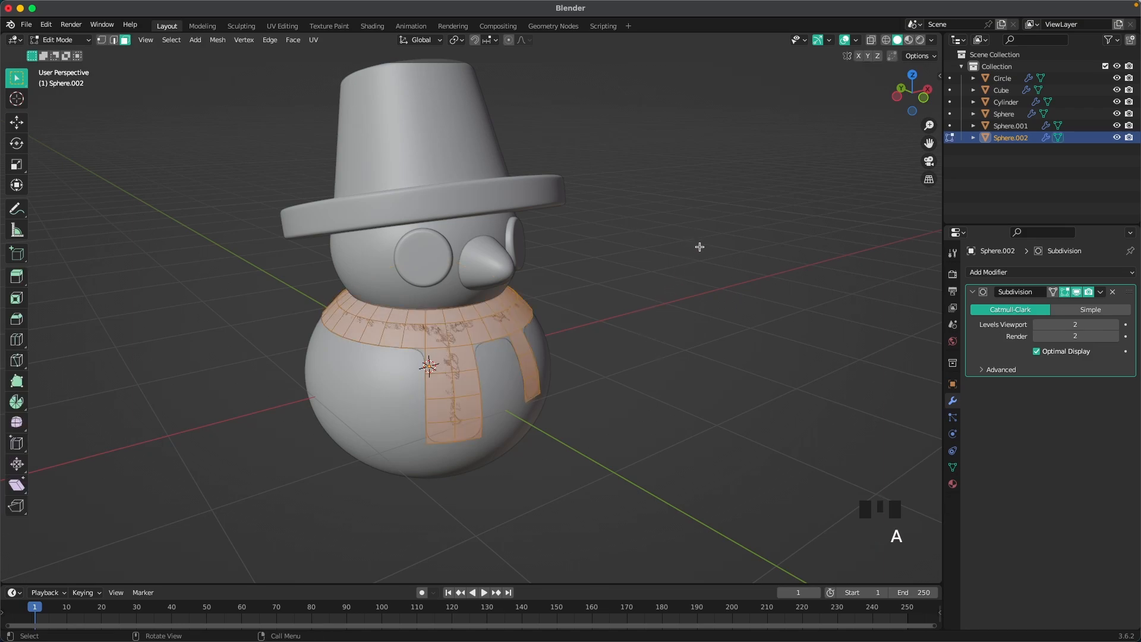
key("s")
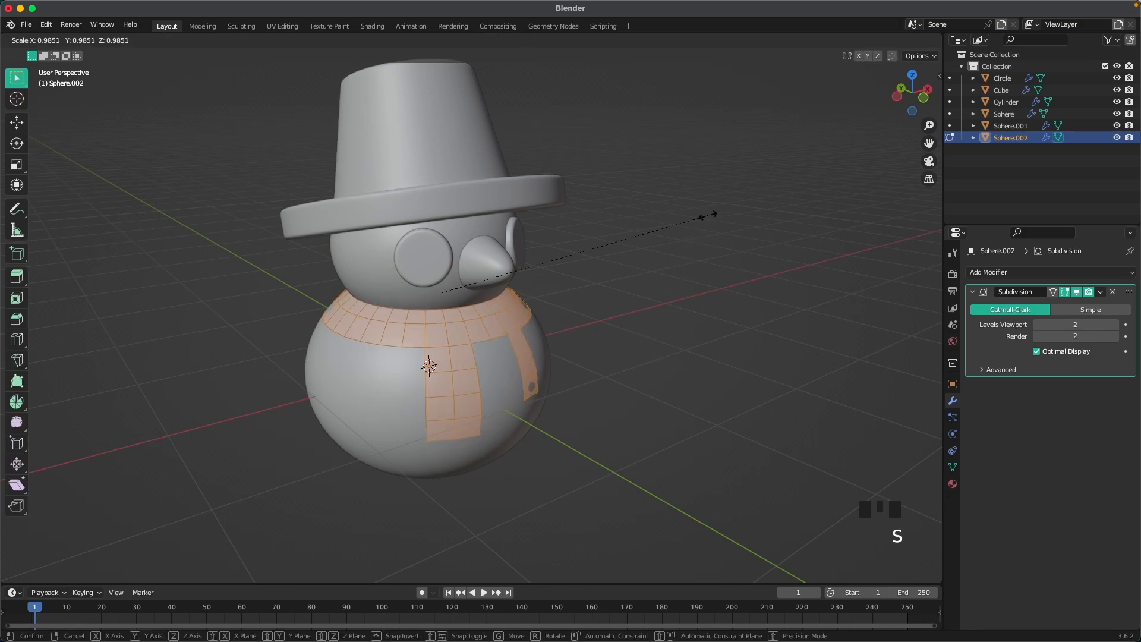
left_click(707, 216)
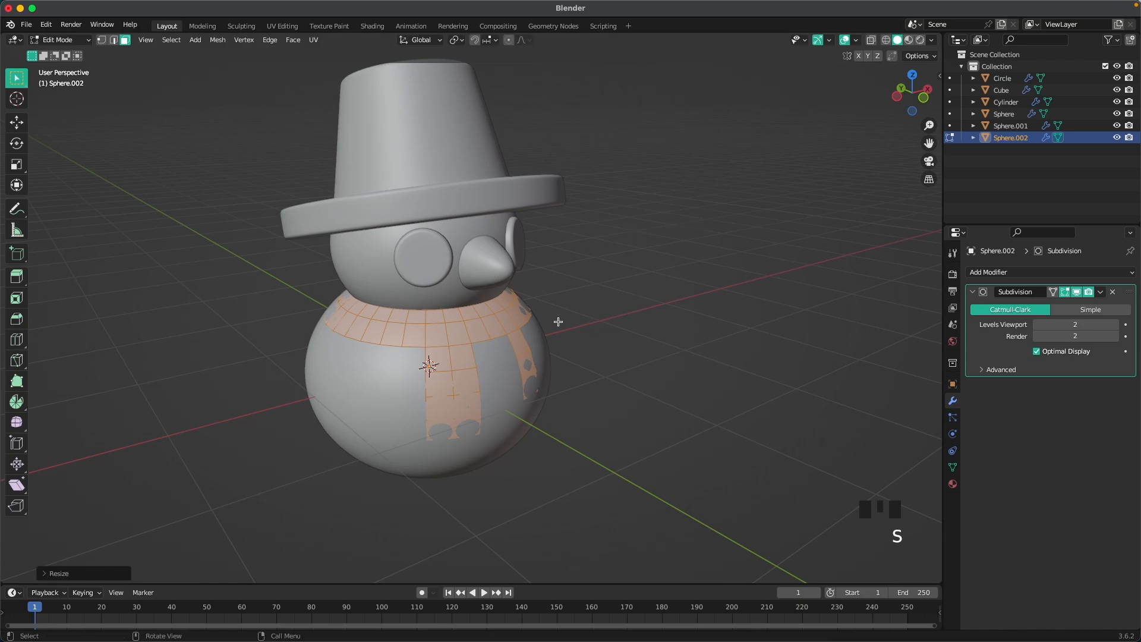
Extrude the selected scarf faces outward along their normals by about 0.14 m, and return to Object Mode
scroll(558, 321, "up", 1)
key("alt+e")
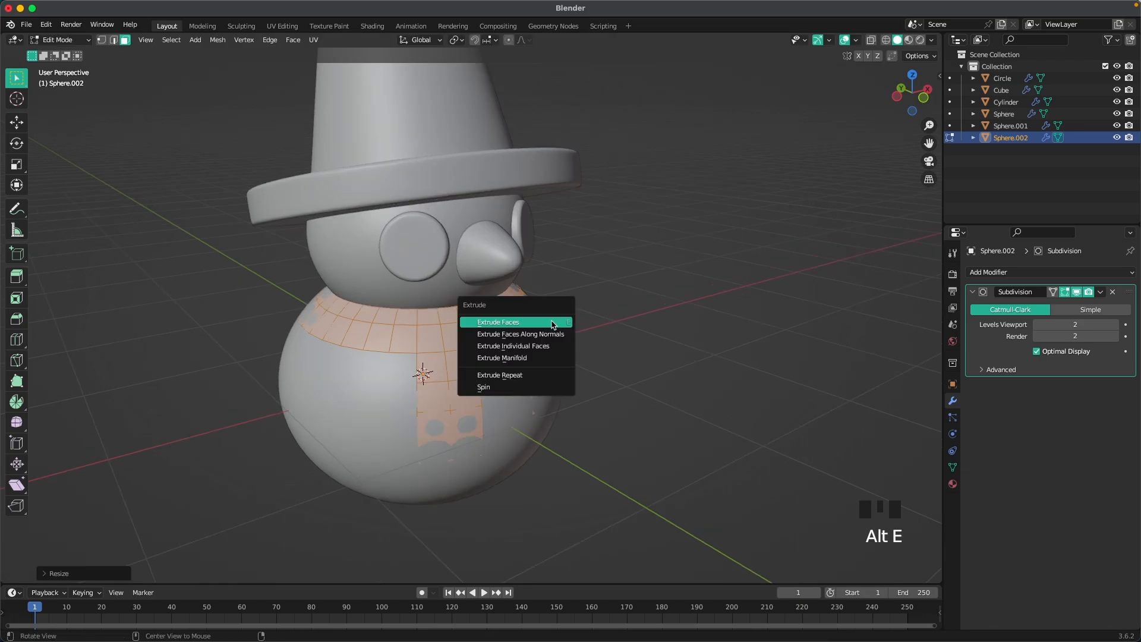
left_click(552, 334)
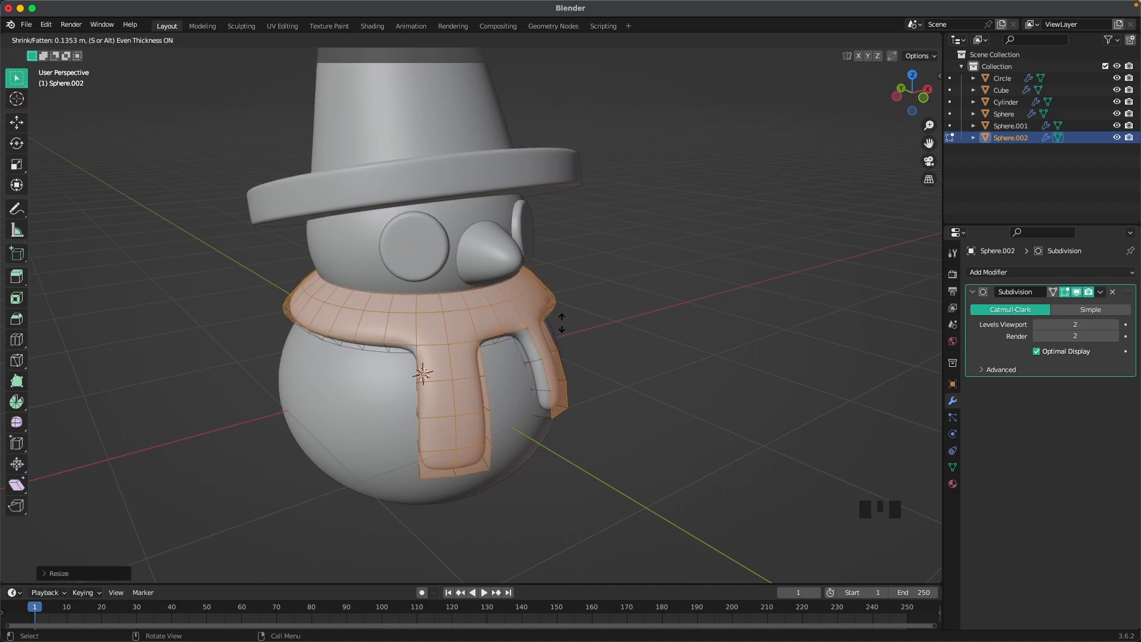
left_click(565, 323)
key("Tab")
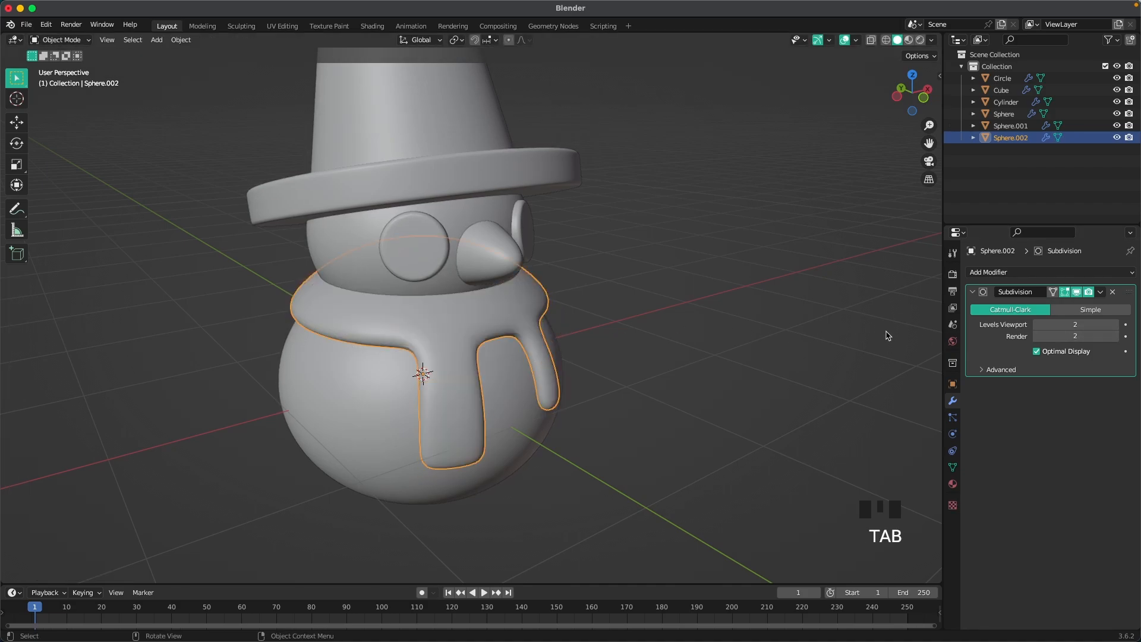
Set the scarf's viewport and render subdivision levels to 3, and lower it about 0.07 m along Z
left_click(1115, 336)
middle_click_drag(653, 333, 554, 338)
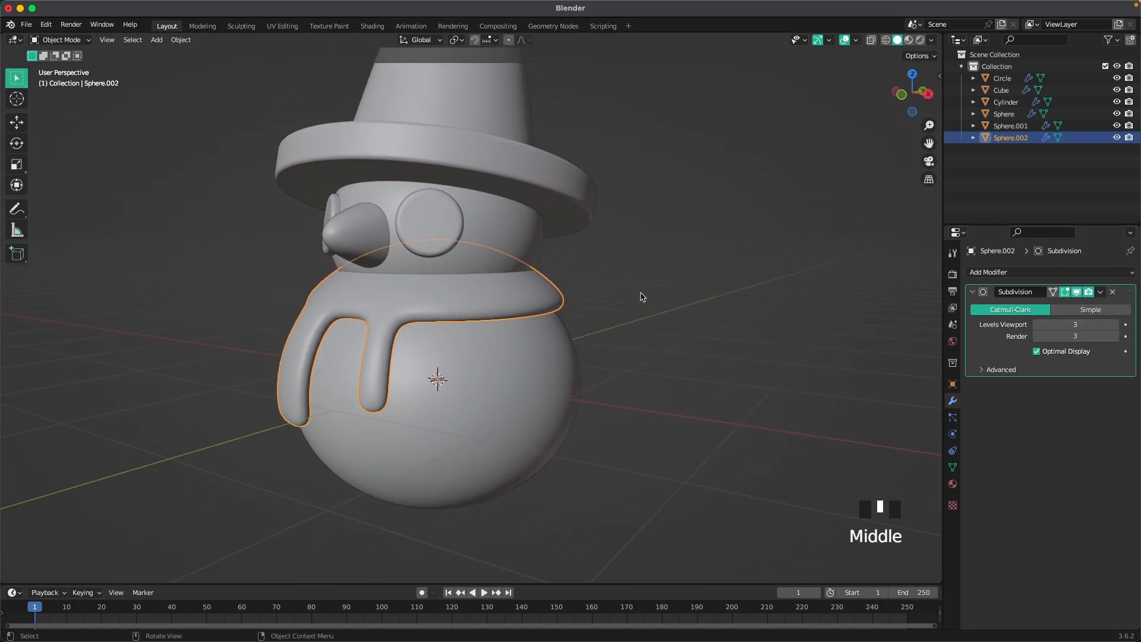
key("g")
key("z")
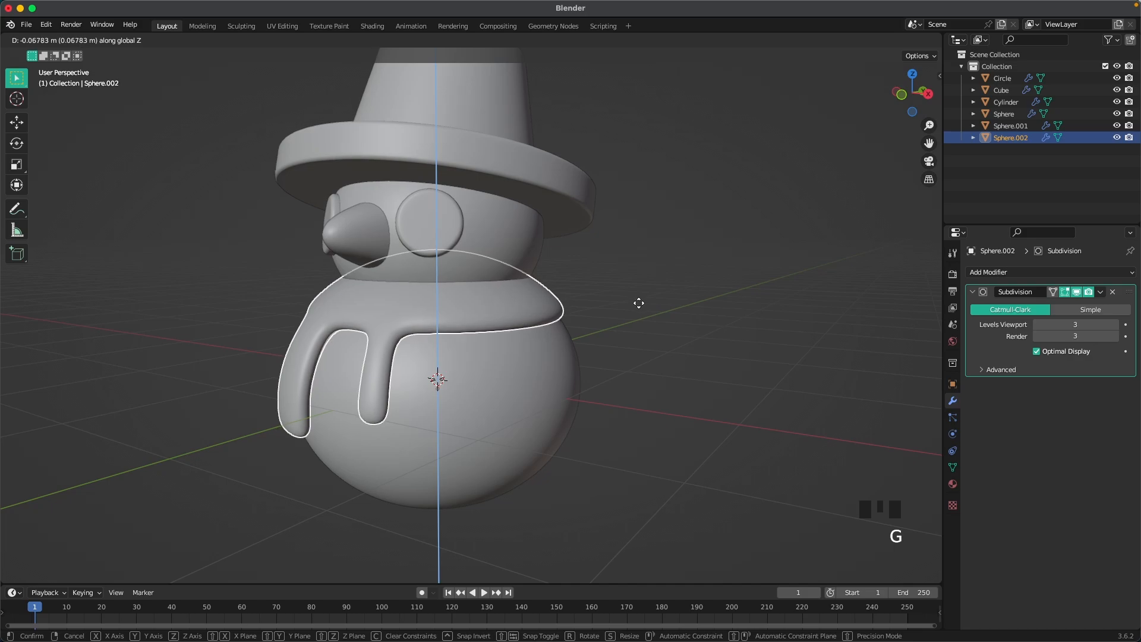
left_click(638, 304)
left_click(663, 298)
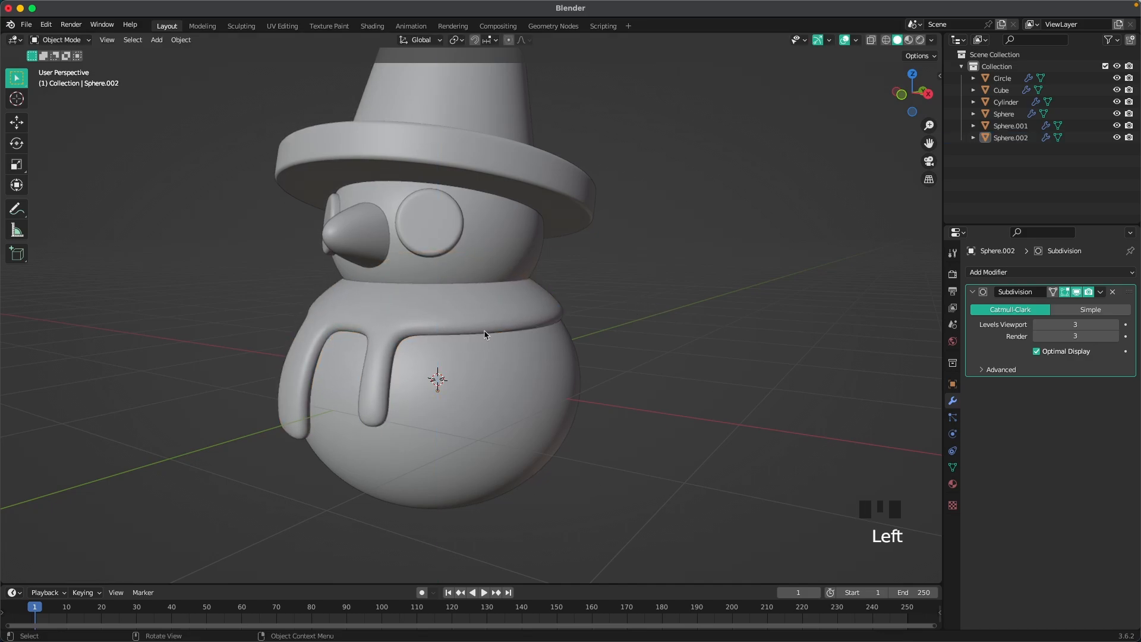
Add a single-vertex mesh at the 3D cursor with Add Single Vert
middle_click_drag(485, 335, 580, 425)
scroll(619, 433, "down", 1)
scroll(579, 425, "down", 1)
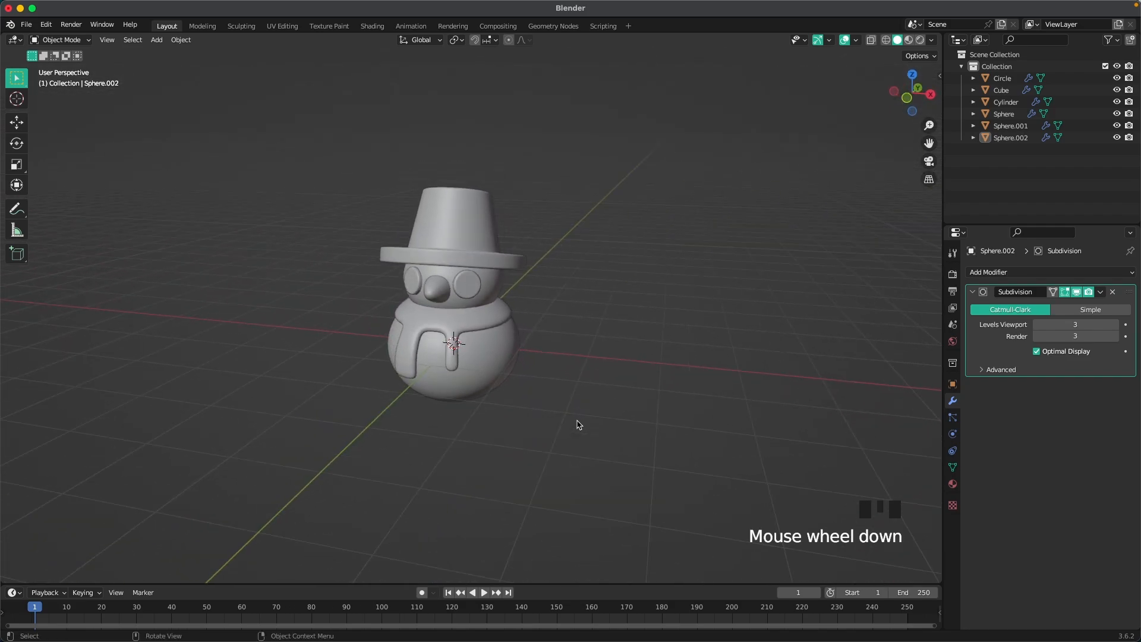
key("grave")
key("Escape")
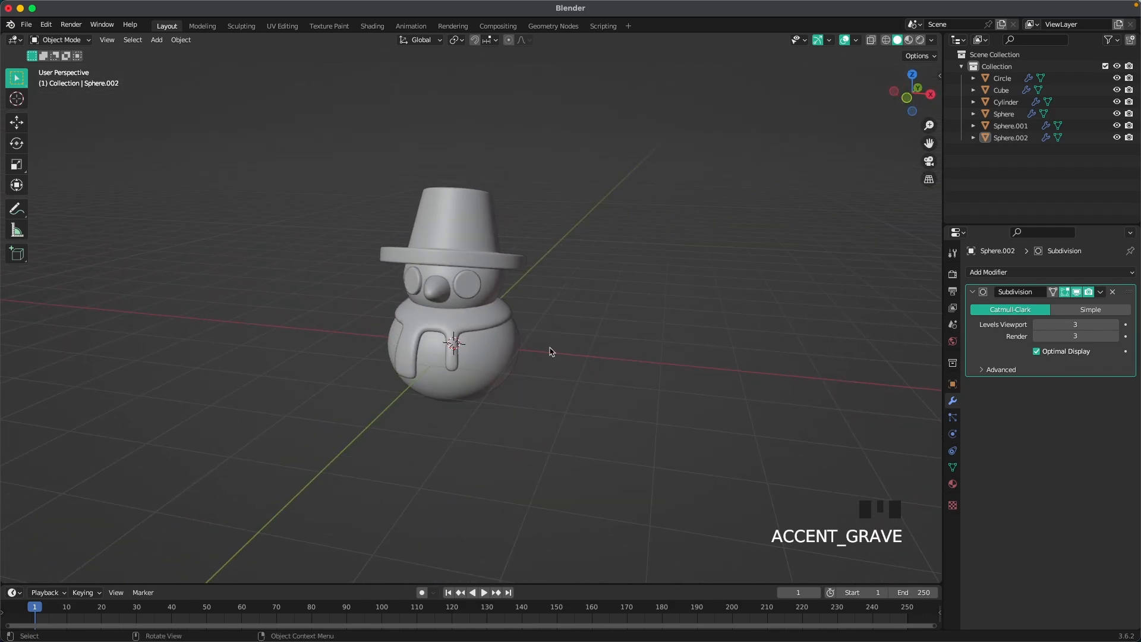
middle_click_drag(554, 370, 495, 371, "shift")
middle_click_drag(495, 371, 496, 375)
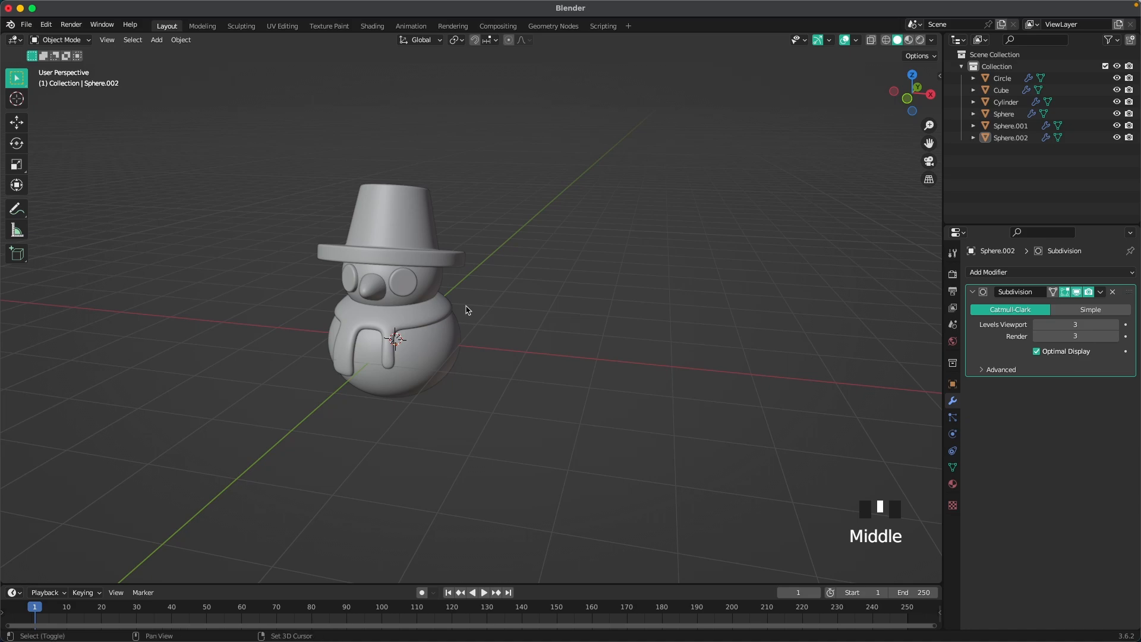
key("shift+a")
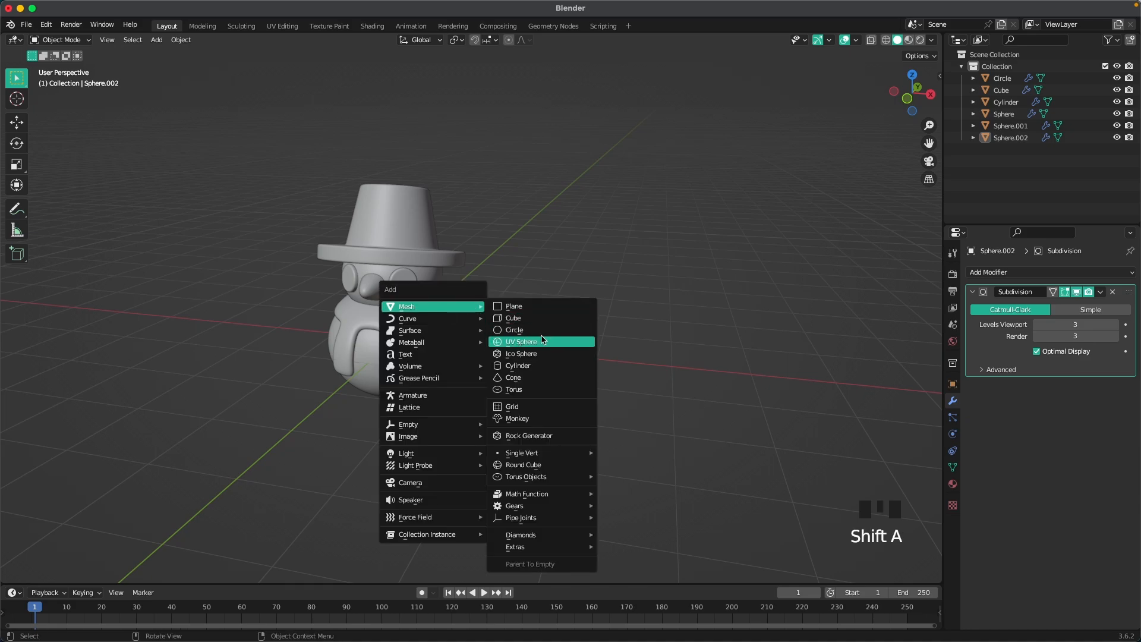
mouse_move(537, 459)
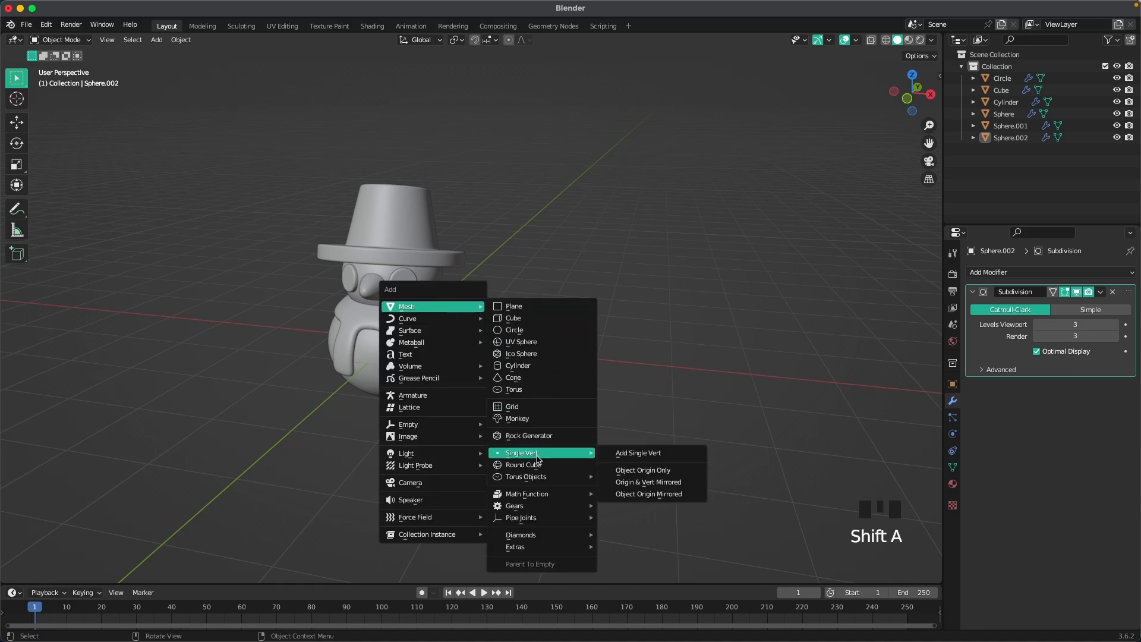
left_click(653, 455)
Move the new vertex about 2 m along X to beside the snowman, and switch to vertex selection mode
key("g")
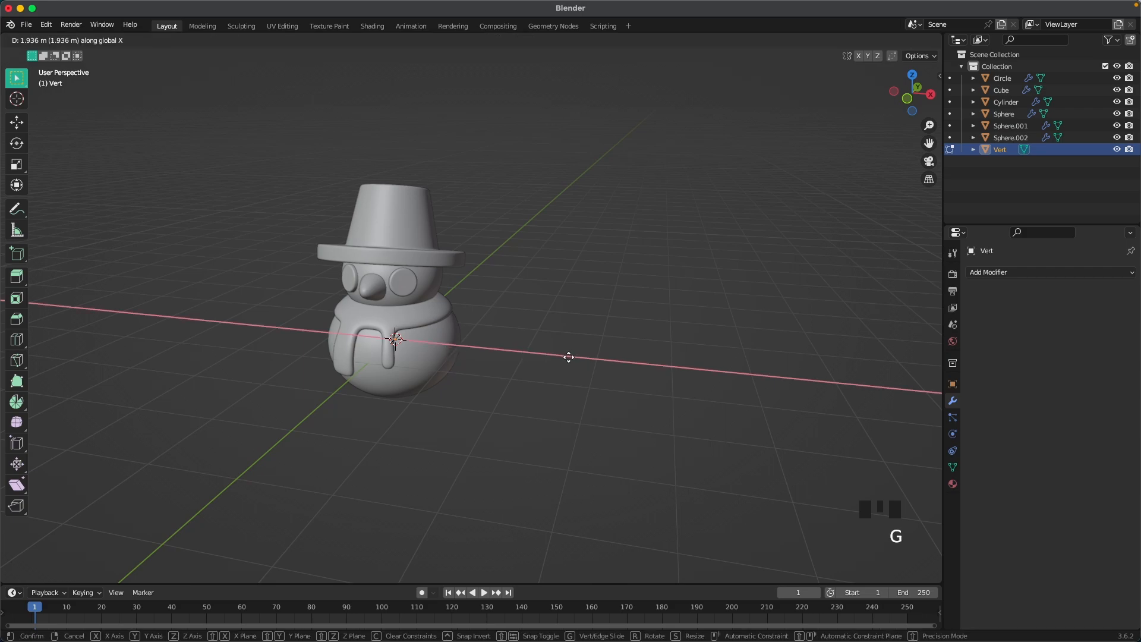
left_click(588, 367)
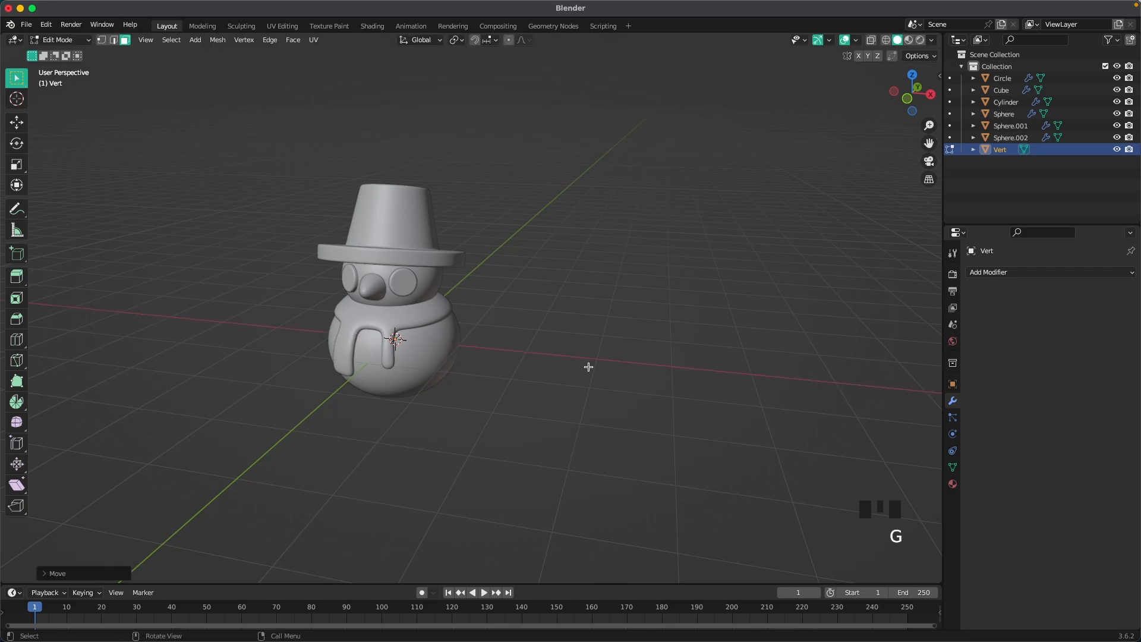
left_click(101, 41)
key("g")
left_click(577, 334)
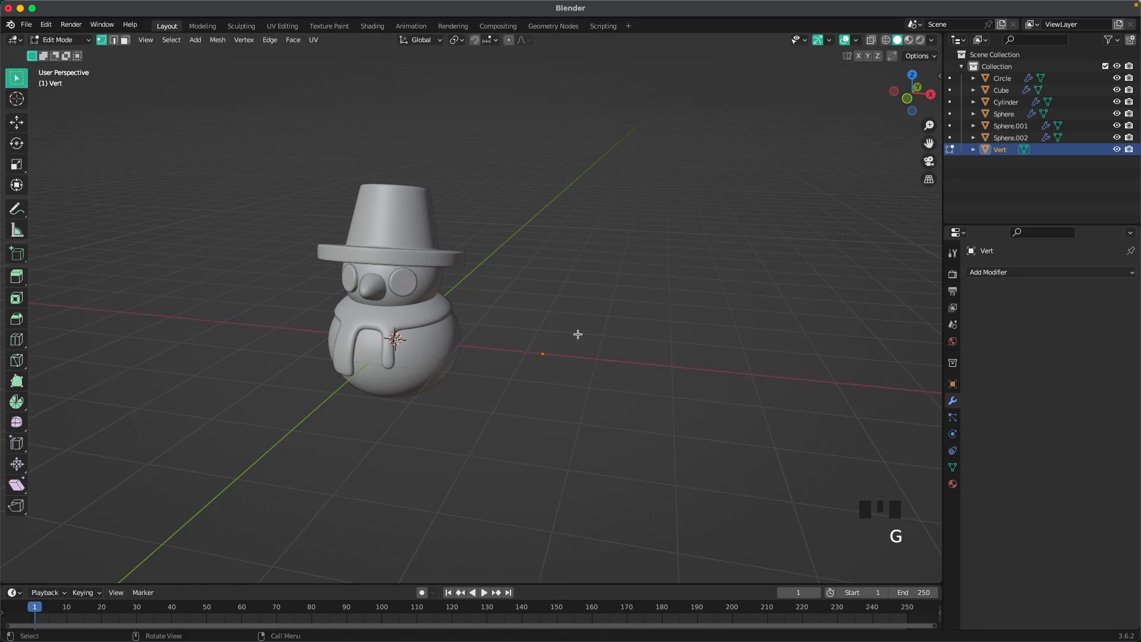
In front view, extrude the vertex diagonally up and away from the body, then extrude again almost straight up about 0.33 m
key("grave")
left_click(585, 327)
middle_click_drag(647, 384, 448, 315, "shift")
scroll(438, 354, "up", 3)
scroll(393, 300, "up", 1)
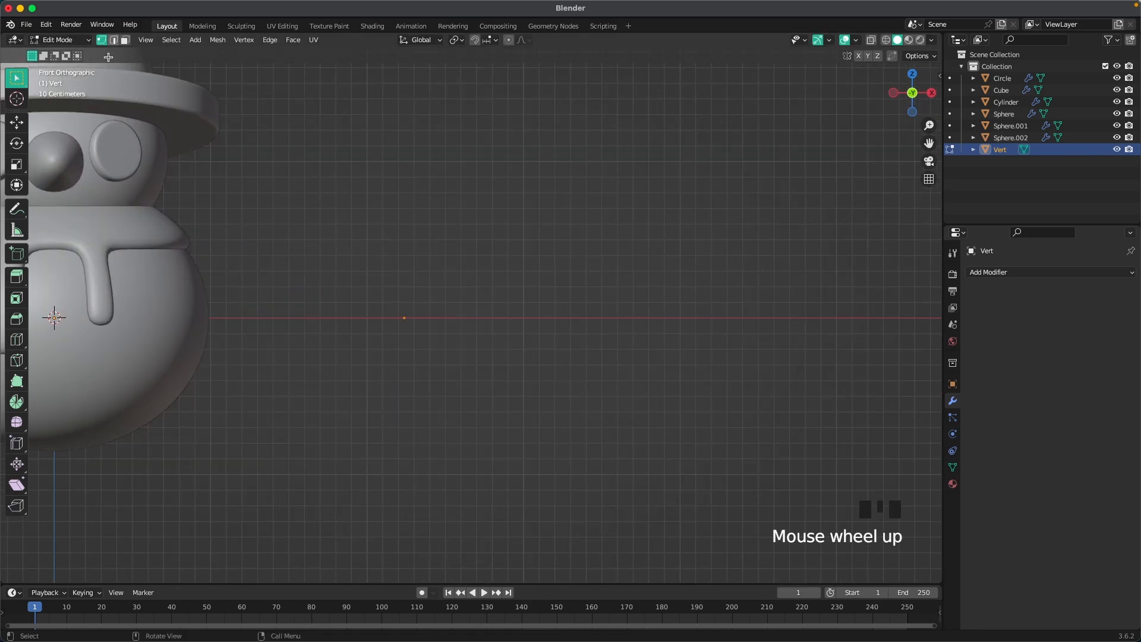
key("e")
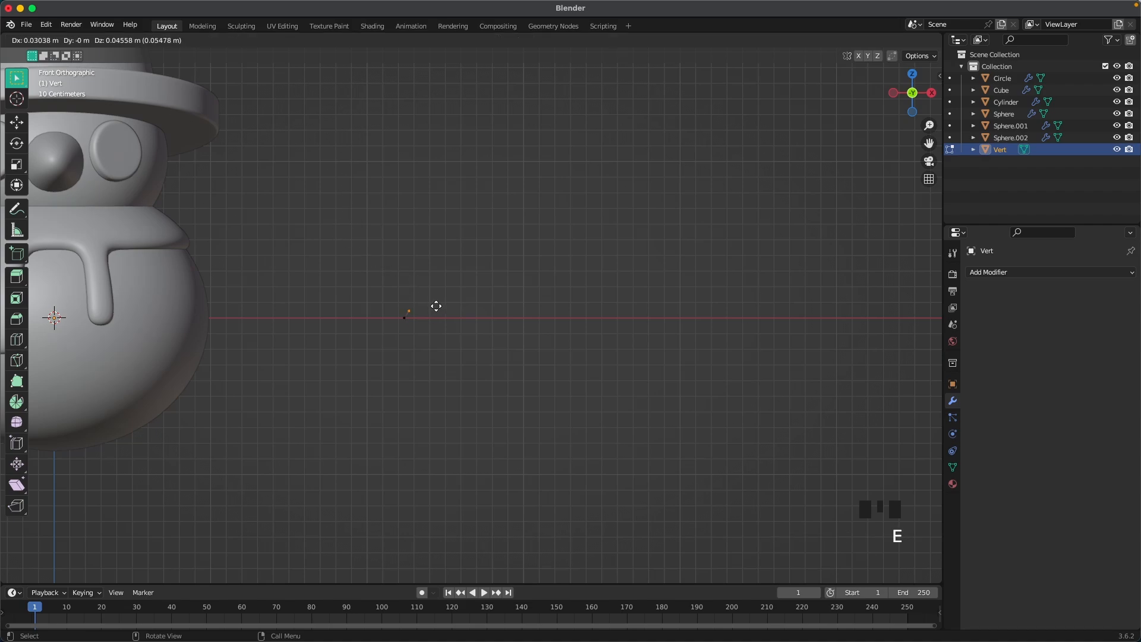
left_click(494, 249)
key("e")
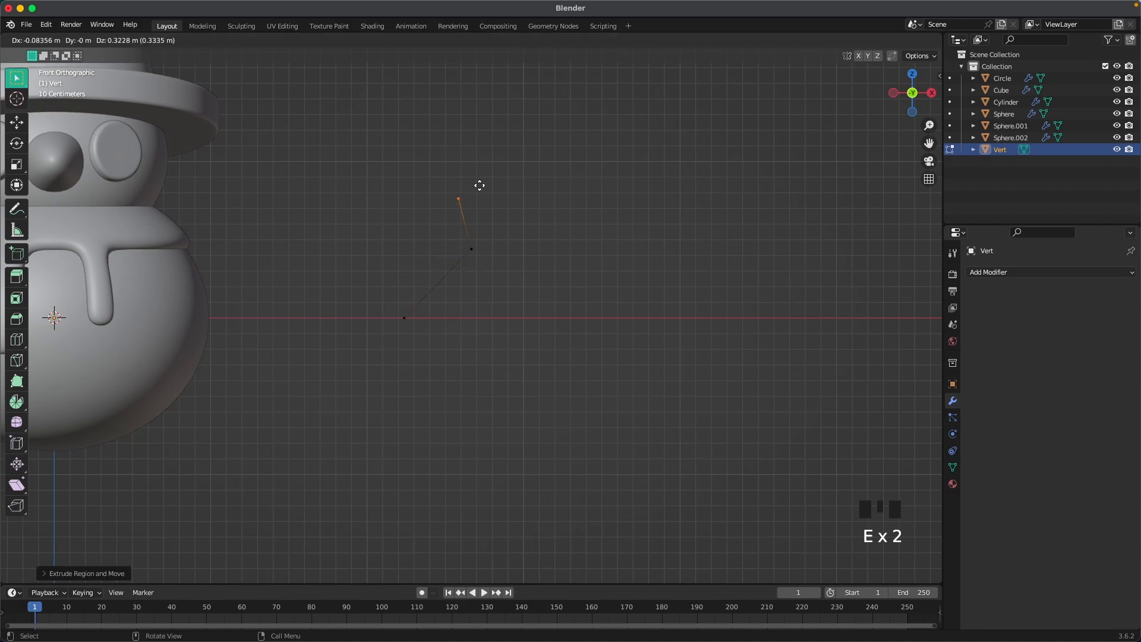
left_click(475, 187)
Extrude the branch's middle vertex sideways, away from the body, by about 0.5 m to form a second twig
left_click(471, 249)
key("e")
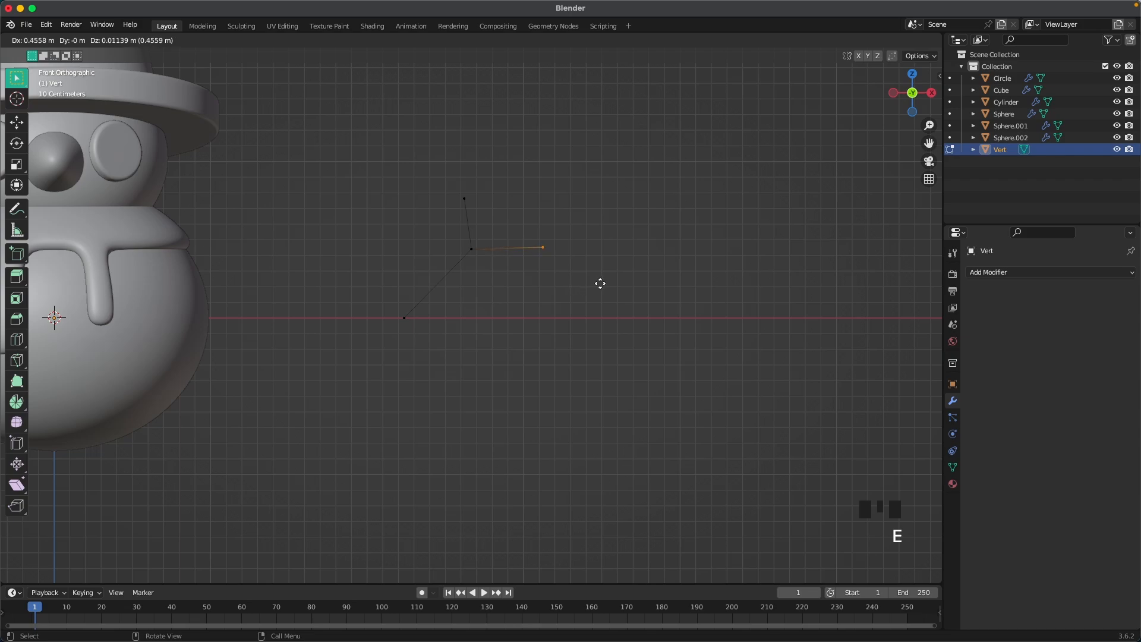
left_click(607, 284)
Add a Skin modifier to the branch, shrink the skin radius of all its vertices to thin twigs, and return to Object Mode
scroll(606, 283, "up", 1)
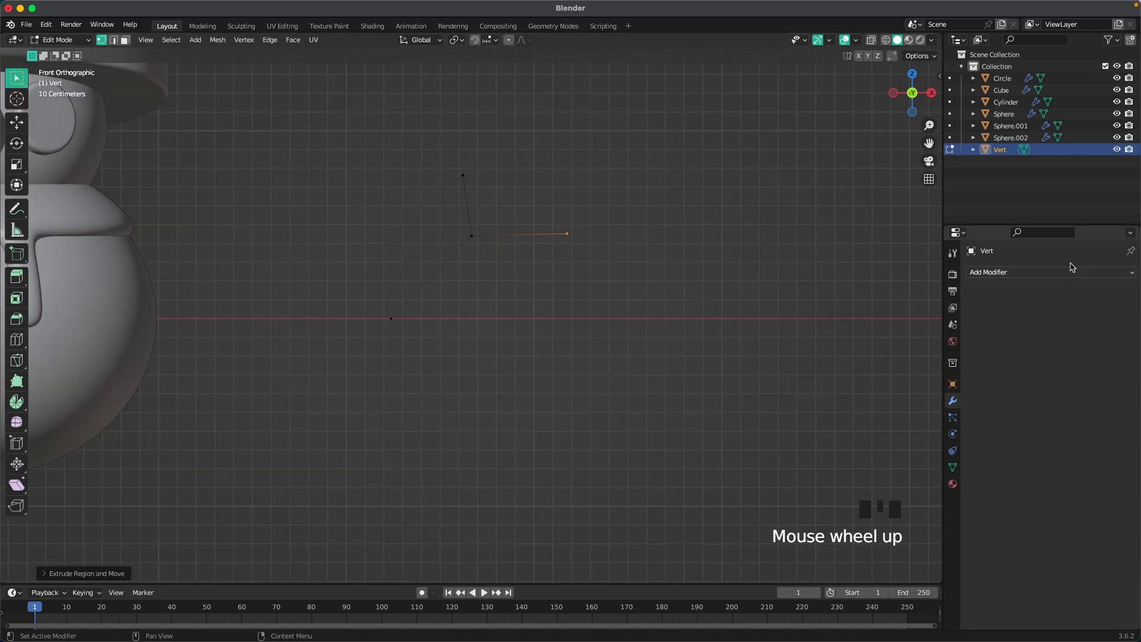
left_click(1063, 271)
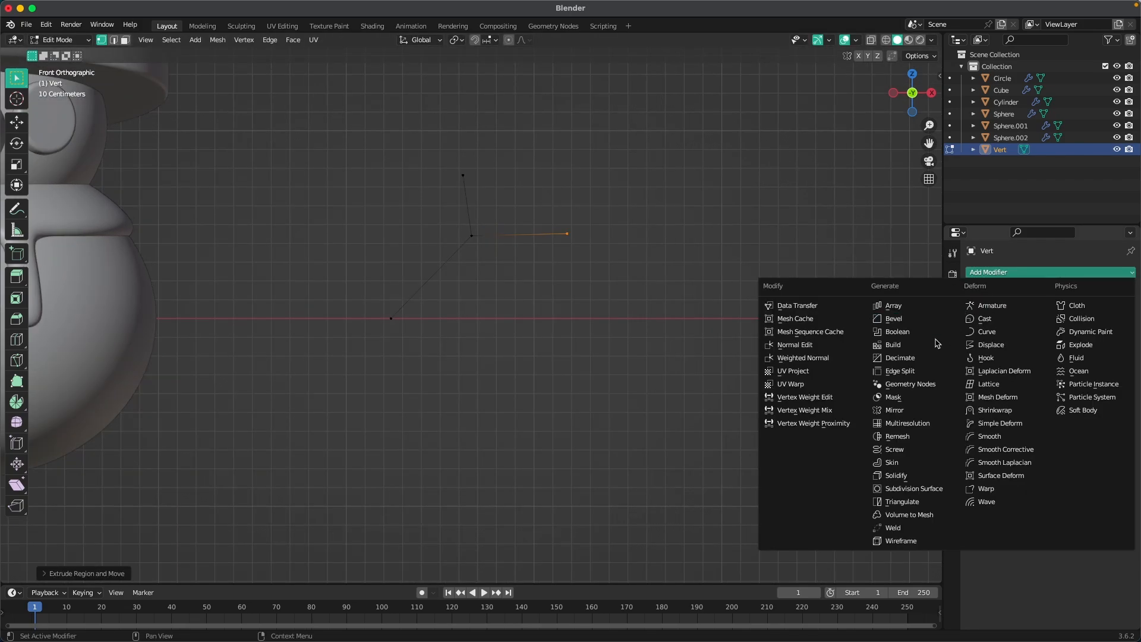
left_click(895, 463)
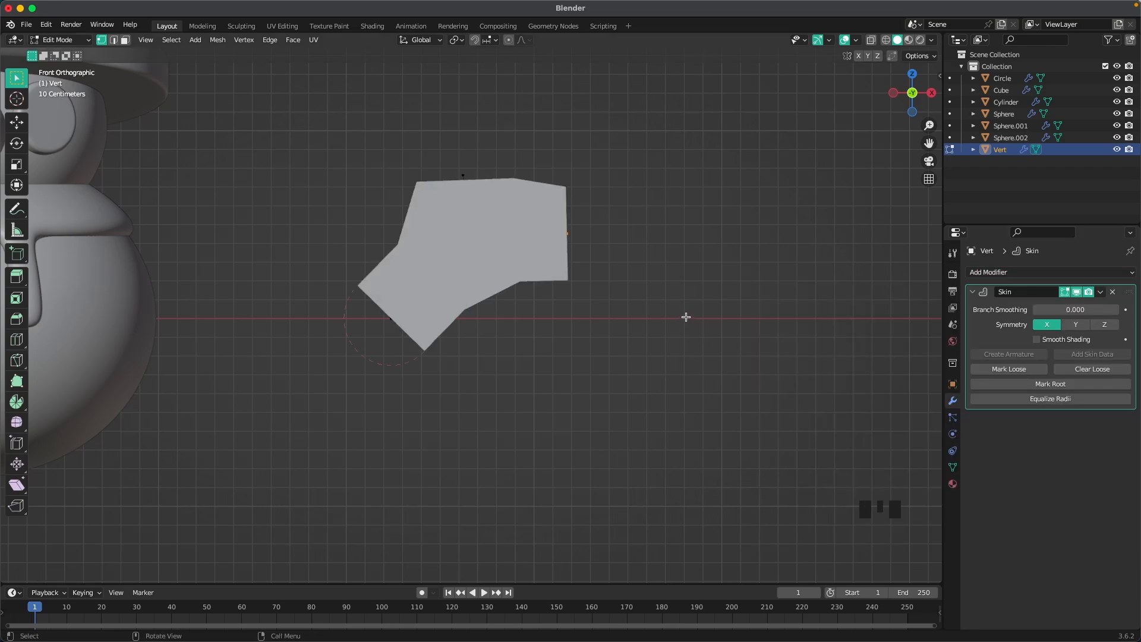
key("ctrl+a")
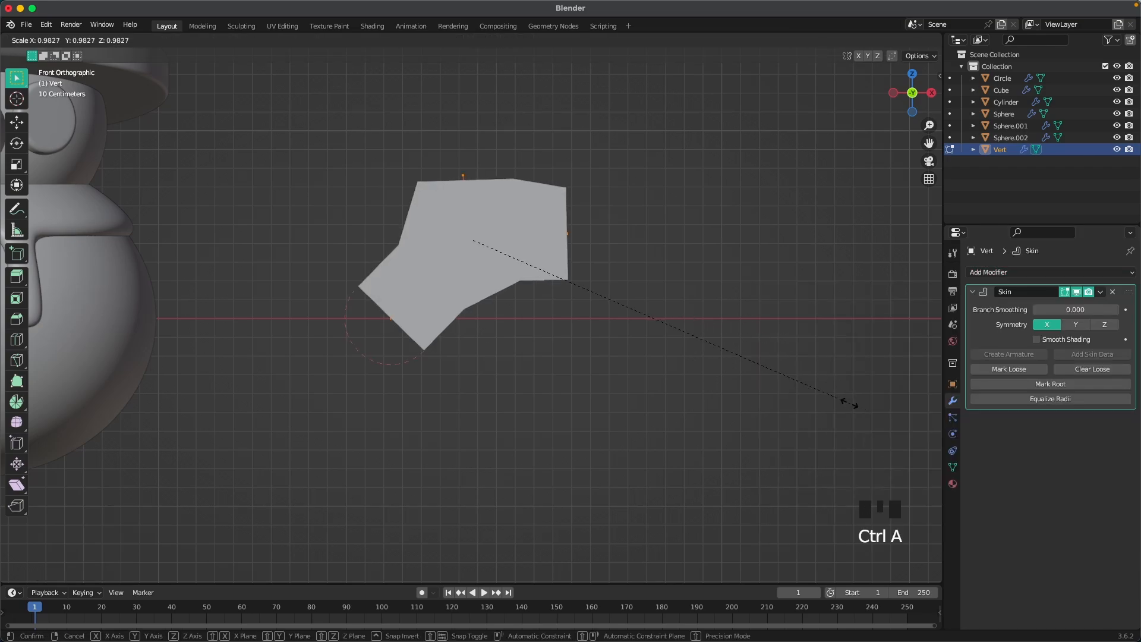
left_click(596, 295)
key("Tab")
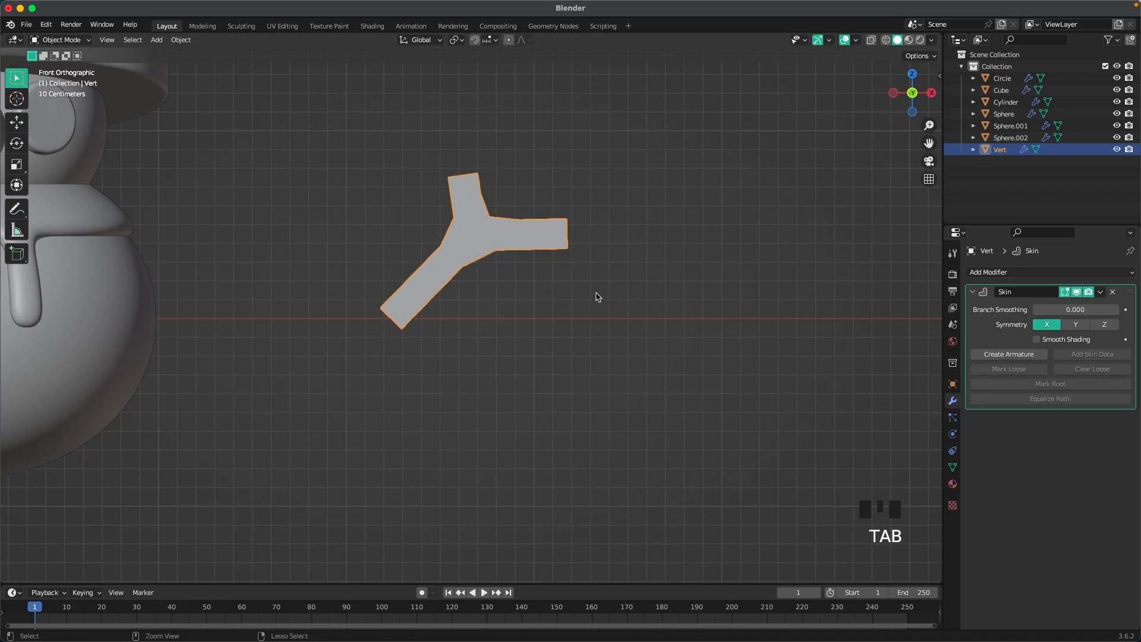
Add a level 3 Subdivision modifier to the branch, and move the tip vertices of its upper and side twigs outward to lengthen them
key("ctrl+3")
scroll(596, 298, "up", 2)
middle_click_drag(596, 298, 558, 357, "shift")
key("Tab")
left_click(514, 252)
key("g")
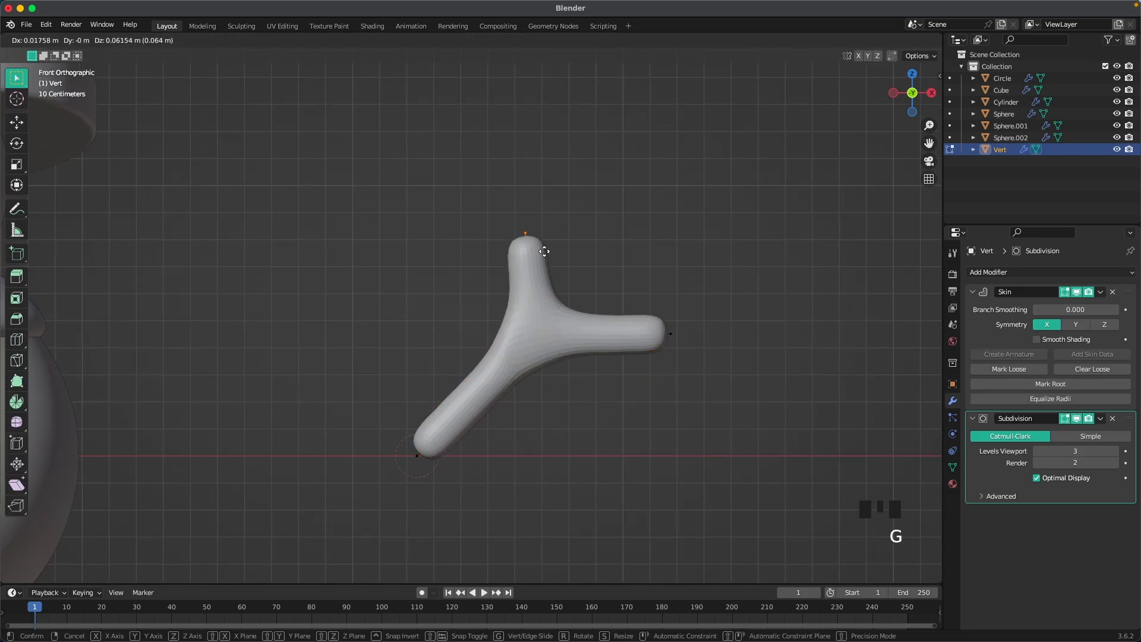
left_click(552, 234)
left_click(670, 333)
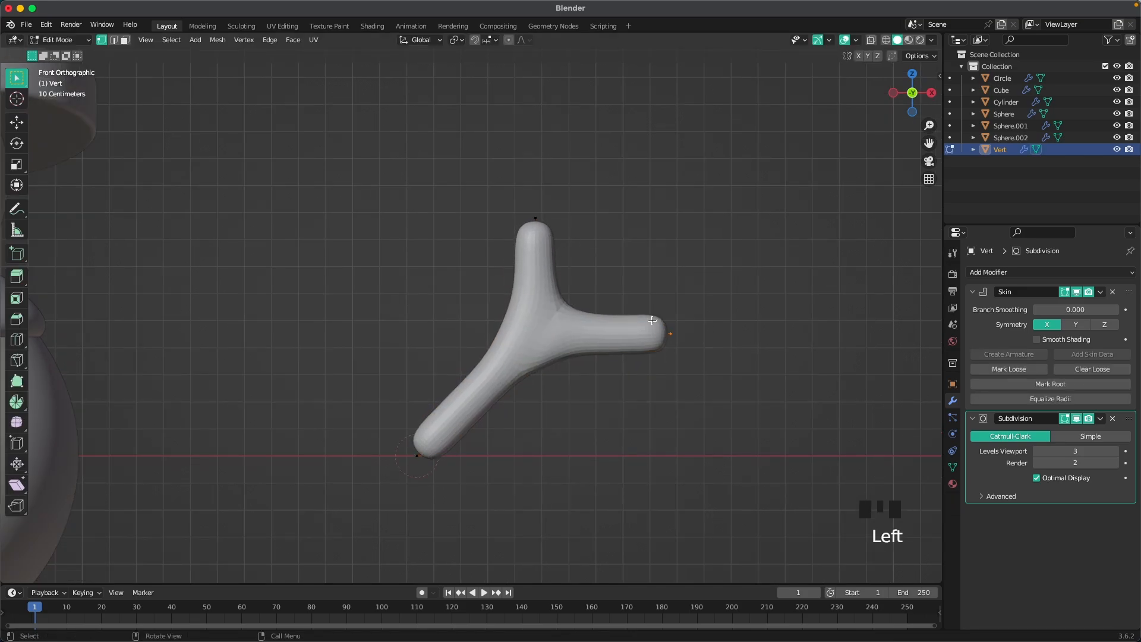
key("g")
left_click(701, 334)
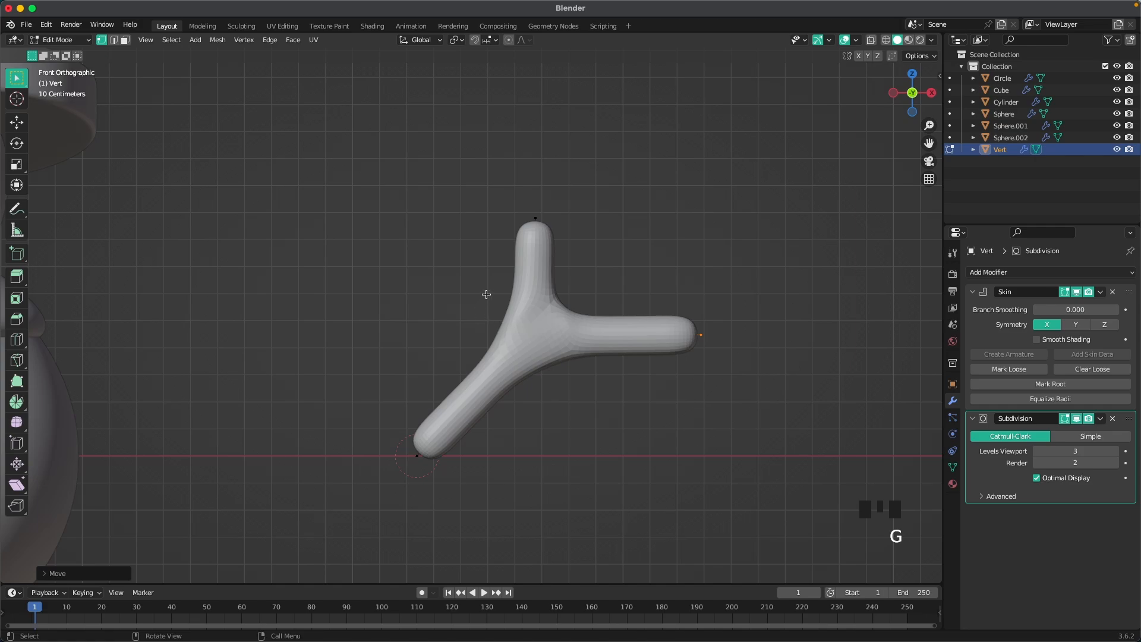
Reduce the skin radius at the branch's fork vertex, then scale the base vertex's skin radius to about 0.77
left_click_drag(486, 294, 600, 386)
key("ctrl+a")
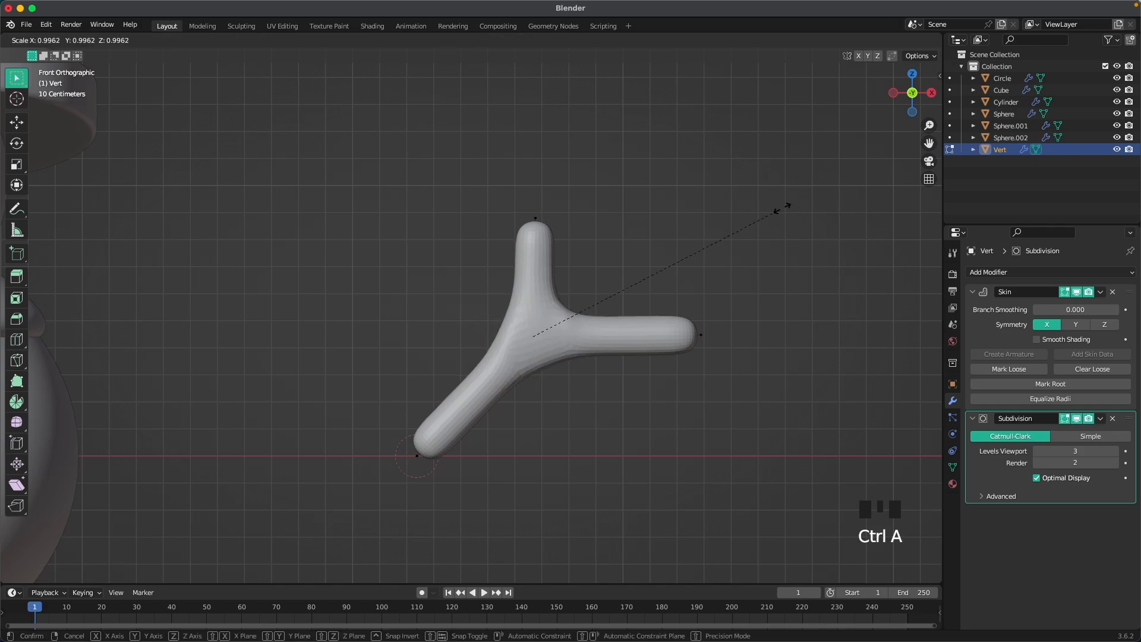
left_click(713, 235)
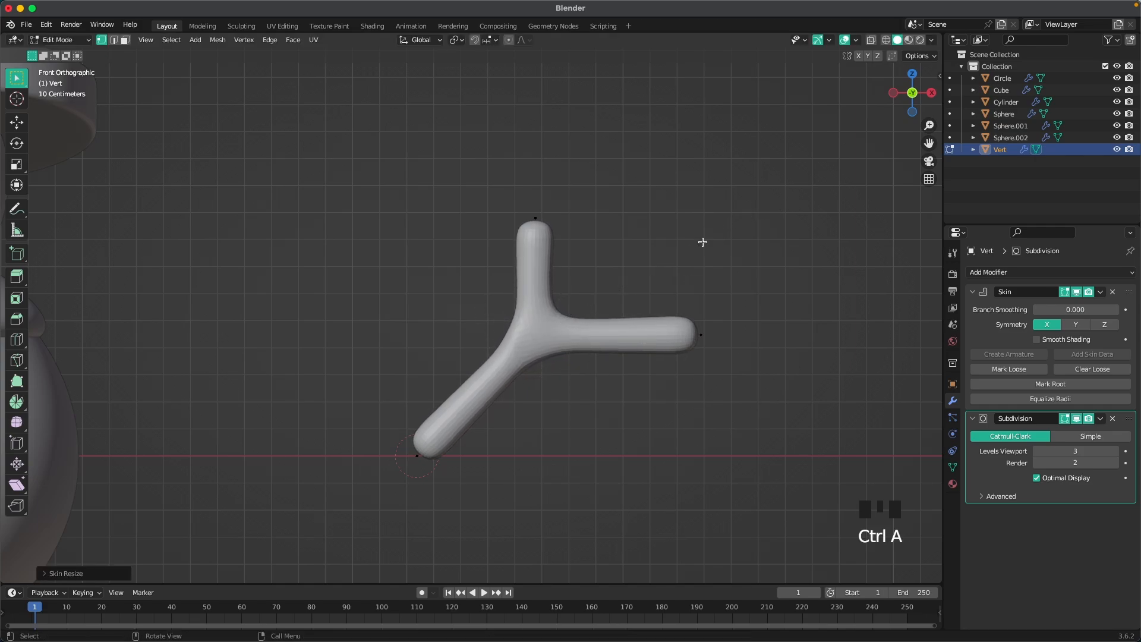
left_click(416, 455)
key("ctrl+a")
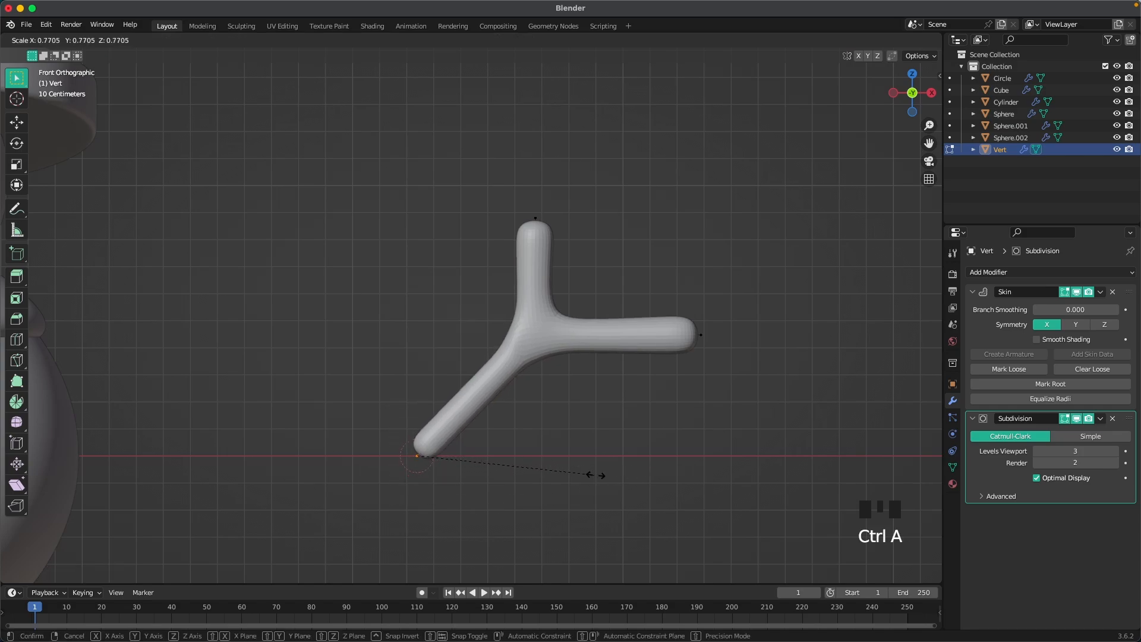
left_click(596, 475)
Return to Object Mode and move the branch so its base meets the side of the snowman's body as an arm
key("Tab")
scroll(594, 473, "down", 4)
middle_click_drag(573, 466, 637, 476, "shift")
key("g")
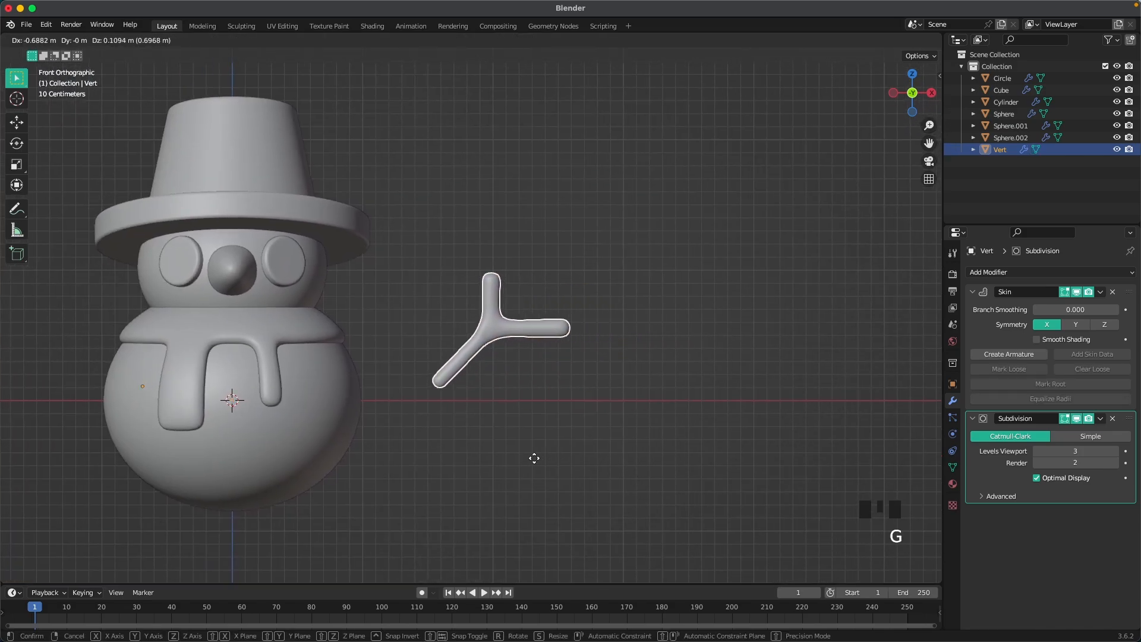
left_click(467, 449)
Set the branch arm's origin to its geometry, and nudge it slightly closer so its base sinks into the body
right_click(423, 317)
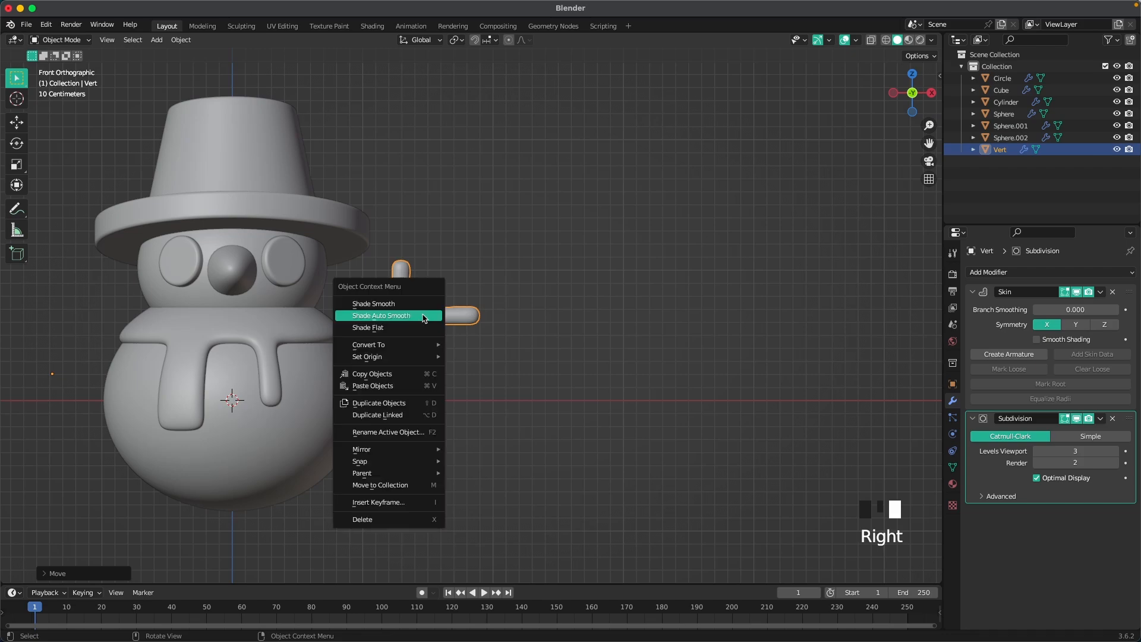
mouse_move(414, 357)
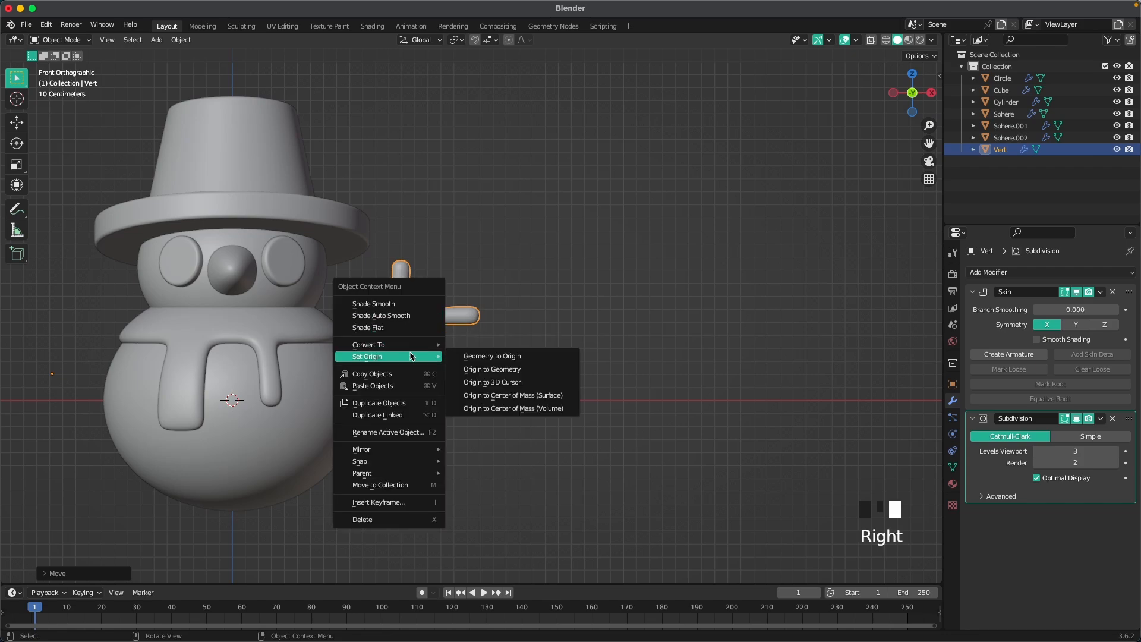
left_click(507, 371)
middle_click_drag(507, 371, 591, 387, "shift")
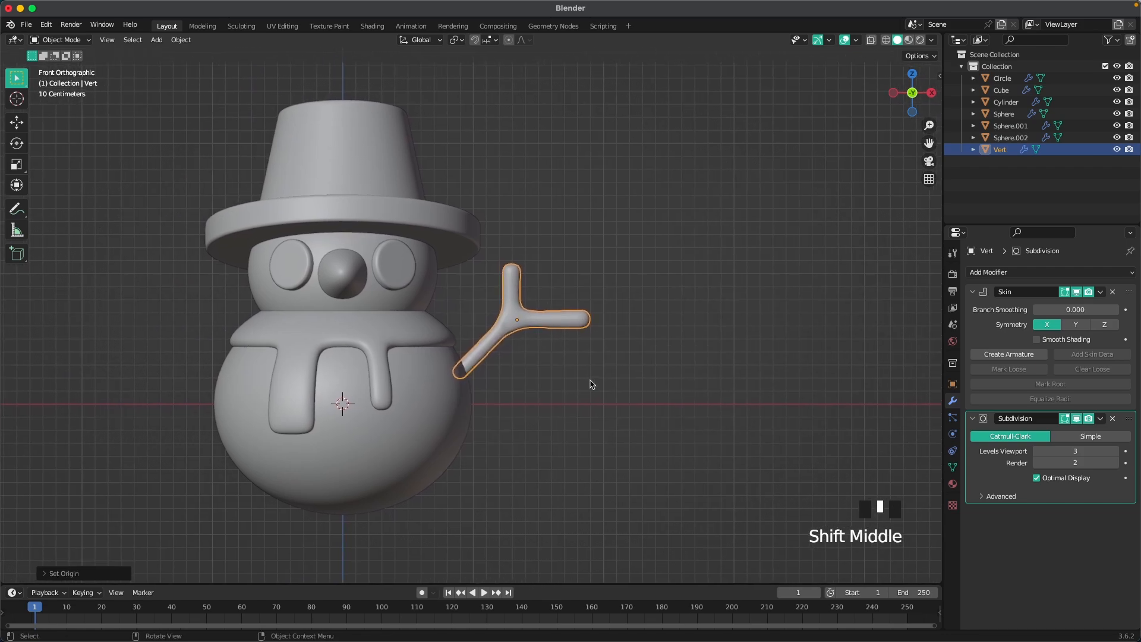
key("g")
left_click(581, 381)
left_click(579, 390)
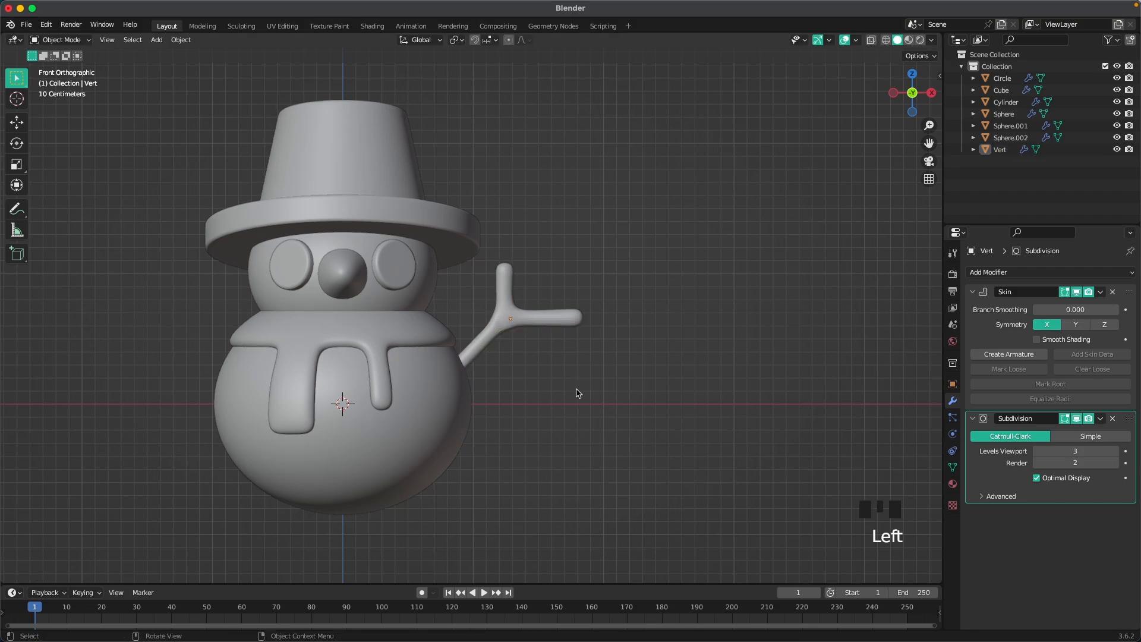
scroll(574, 395, "down", 4)
middle_click_drag(529, 419, 510, 438)
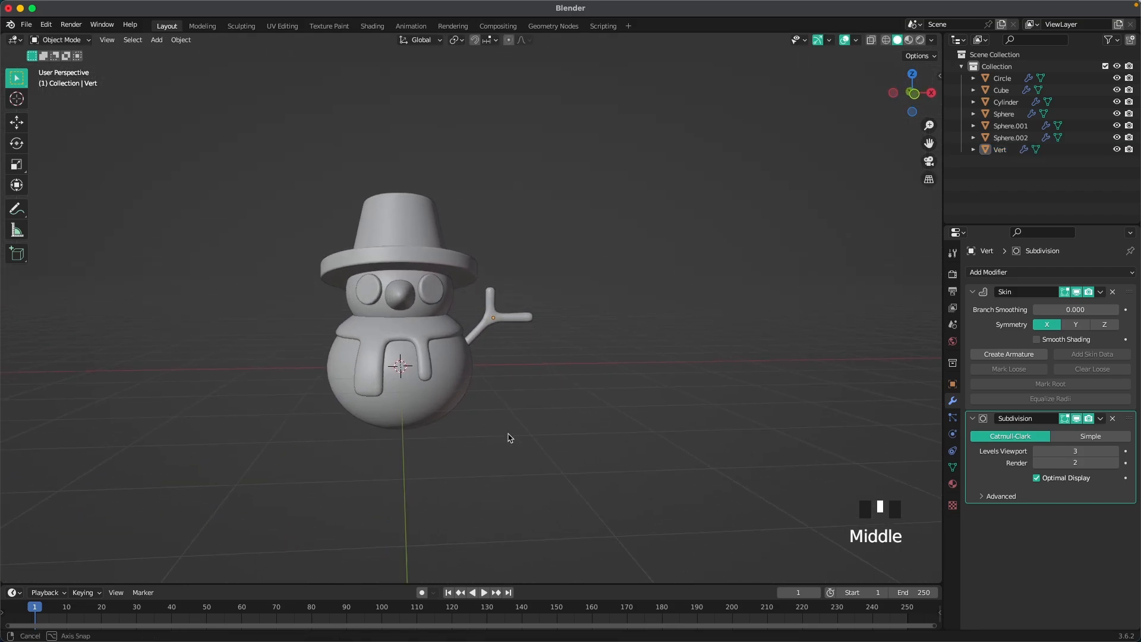
Enlarge the skin radius of all the branch arm's vertices to about 1.15 times and return to Object Mode
middle_click_drag(508, 361, 531, 364, "shift")
scroll(531, 363, "up", 2)
key("Tab")
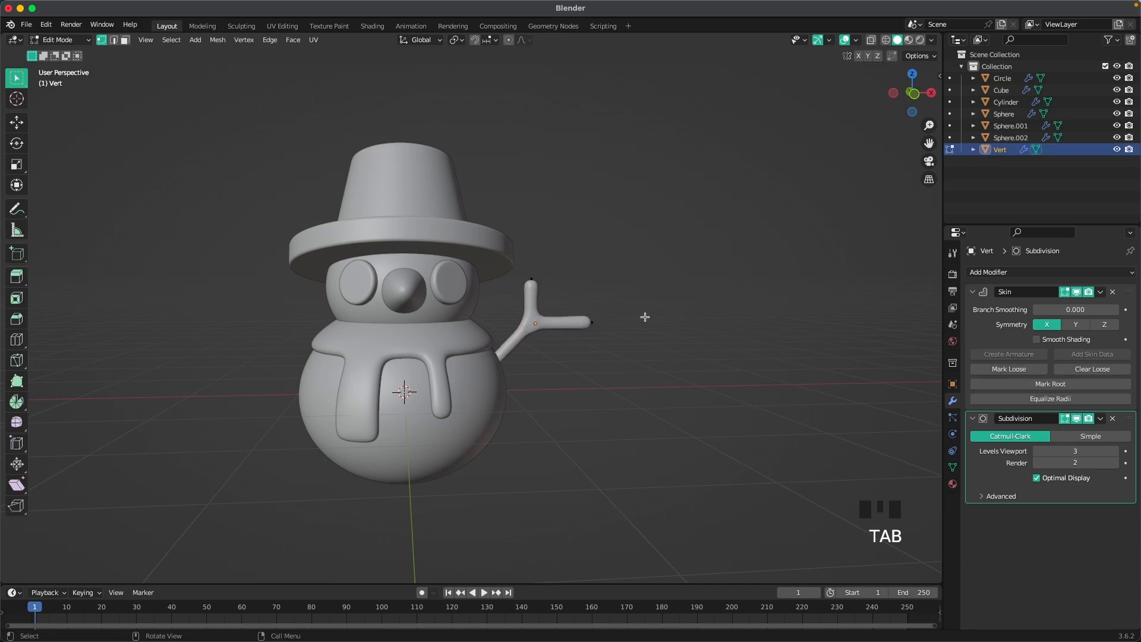
key("ctrl+a")
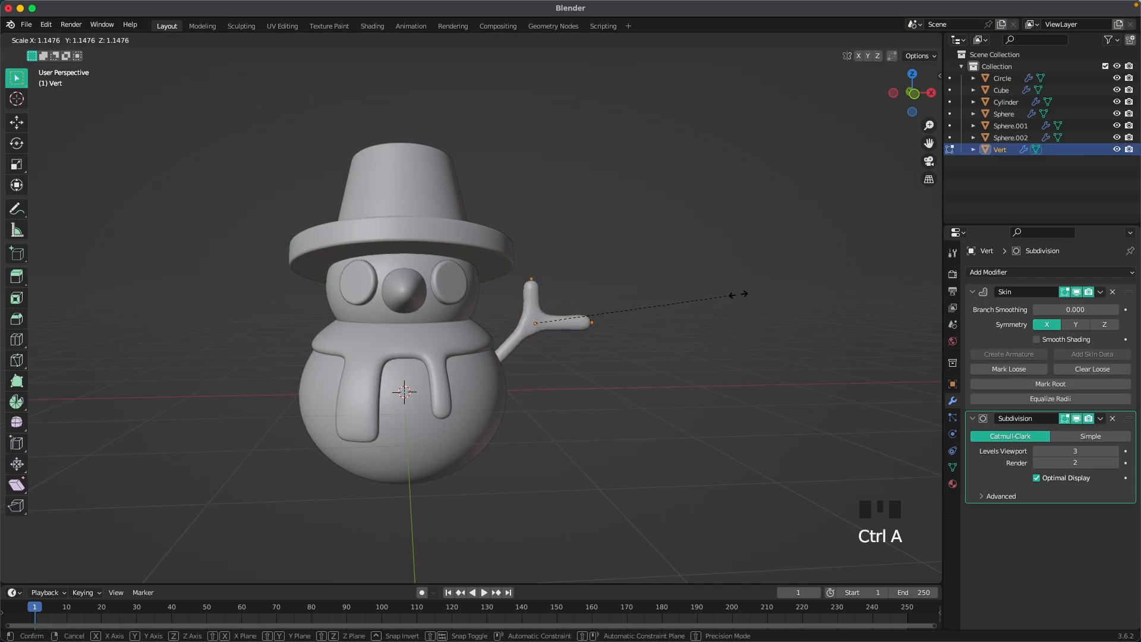
left_click(736, 294)
scroll(693, 309, "up", 2)
key("Tab")
middle_click_drag(693, 309, 559, 344)
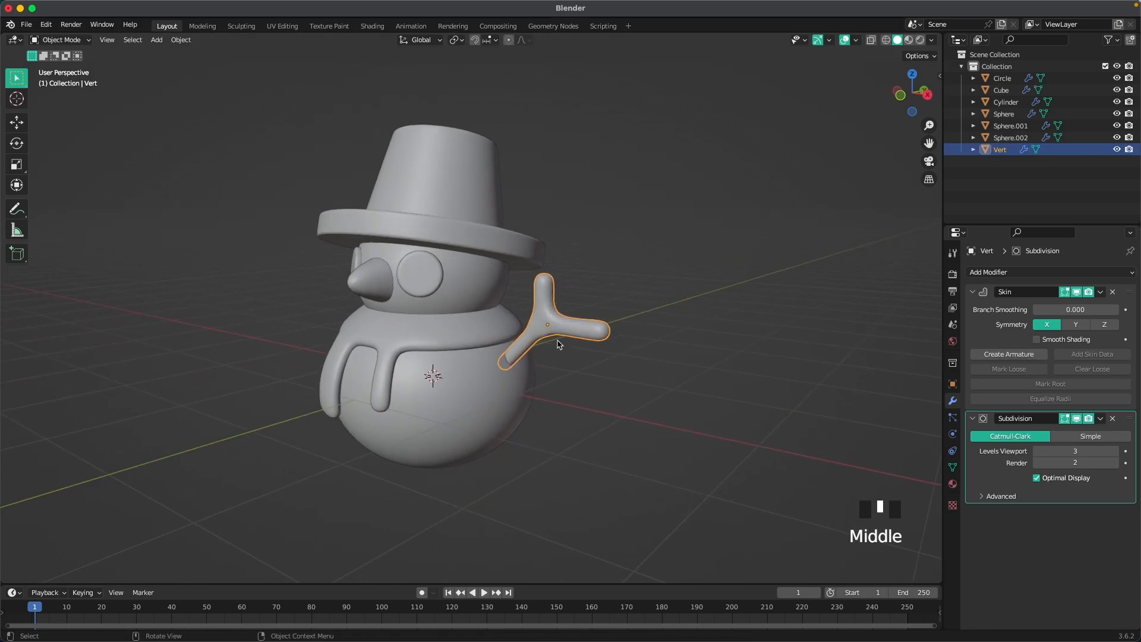
Scale the skin radius at the branch arm's fork vertex to about 0.81 and return to Object Mode
key("Tab")
left_click(652, 275)
key("ctrl+a")
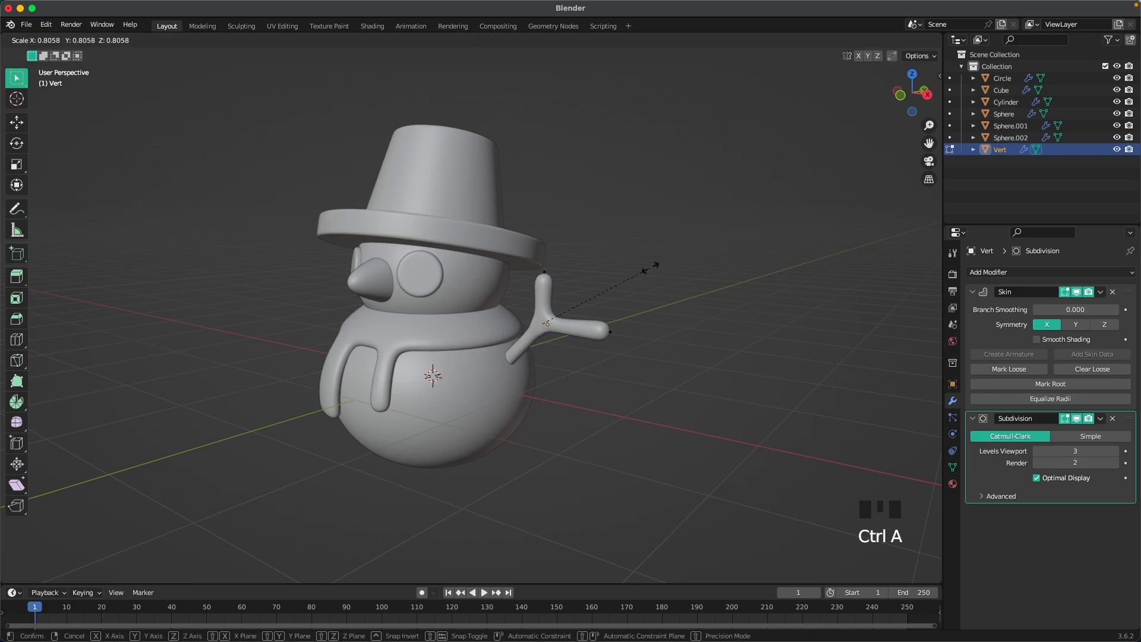
left_click(645, 265)
key("Tab")
middle_click_drag(614, 395, 784, 371)
Add a Mirror modifier on X to the branch arm, using the snowman's body sphere as the mirror object
left_click(988, 272)
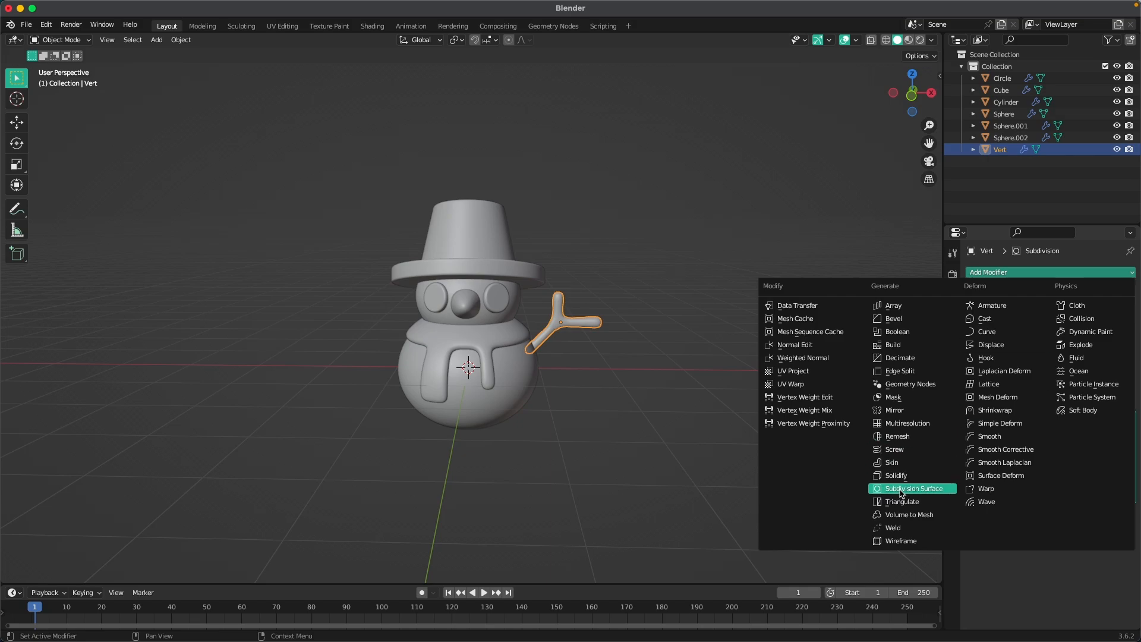
left_click(896, 410)
scroll(845, 418, "up", 1)
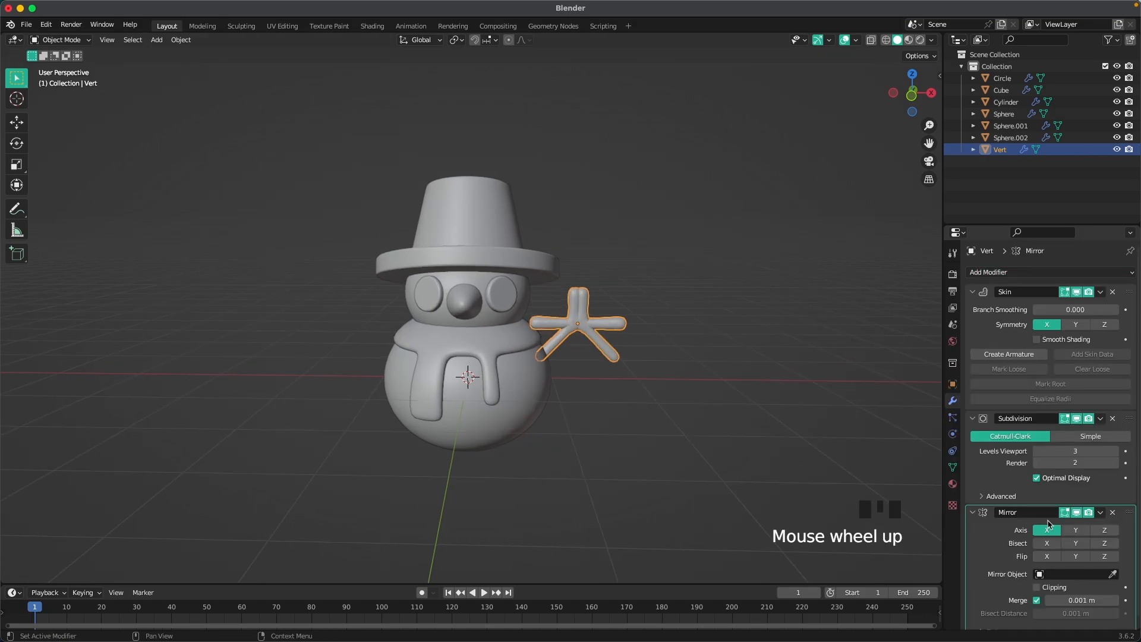
left_click(1115, 575)
left_click(499, 397)
left_click(649, 425)
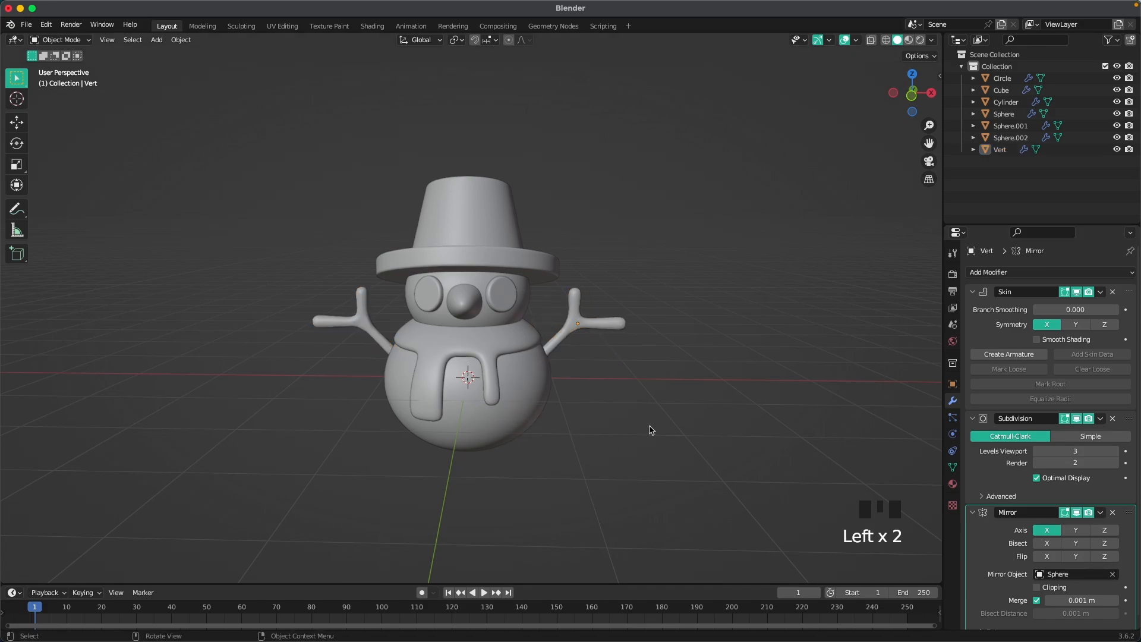
Add a circle mesh and move it down along Z to the bottom of the snowman's body
scroll(602, 445, "down", 2)
middle_click_drag(602, 445, 452, 329)
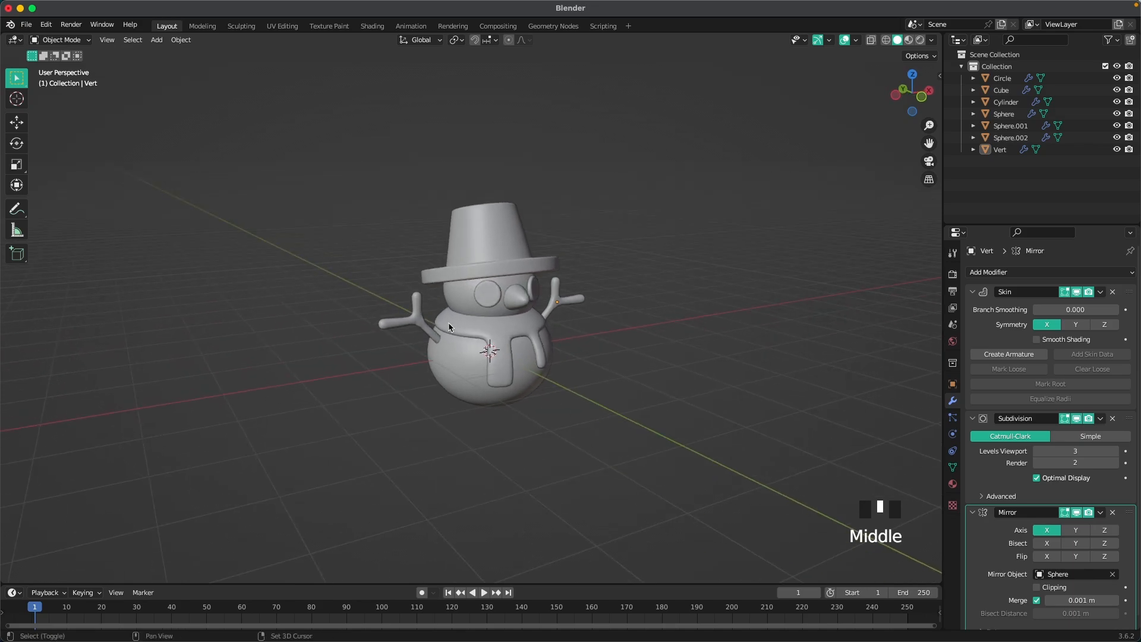
key("shift+a")
mouse_move(448, 326)
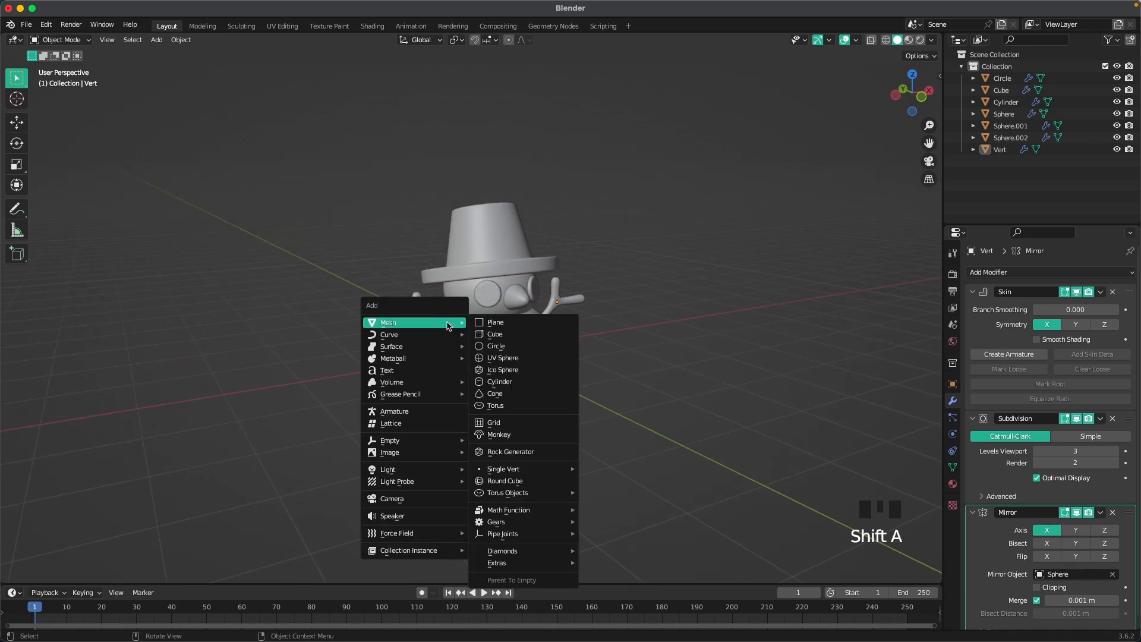
left_click(498, 346)
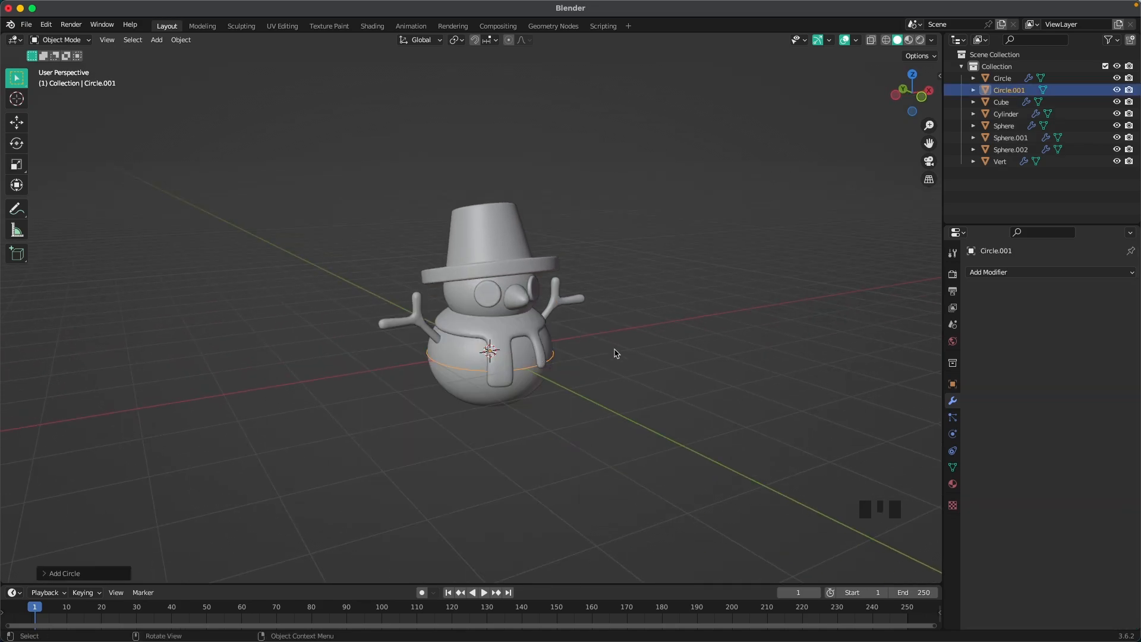
key("g")
key("z")
left_click(618, 265)
In Edit Mode, scale the circle to about 1.66 and fill it with a face
key("Tab")
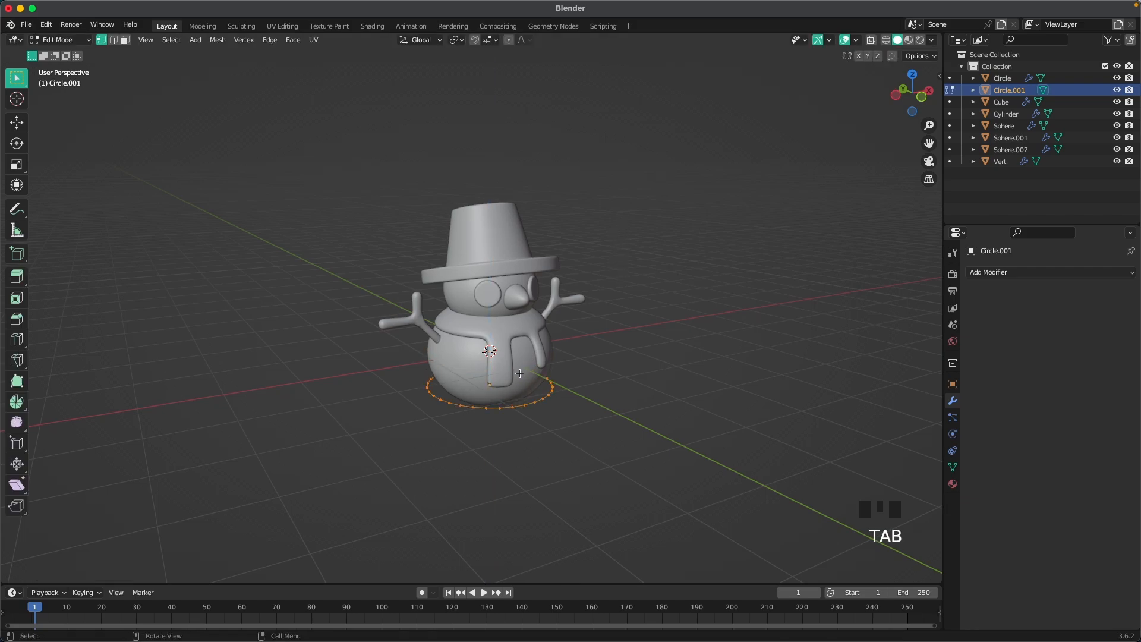
key("s")
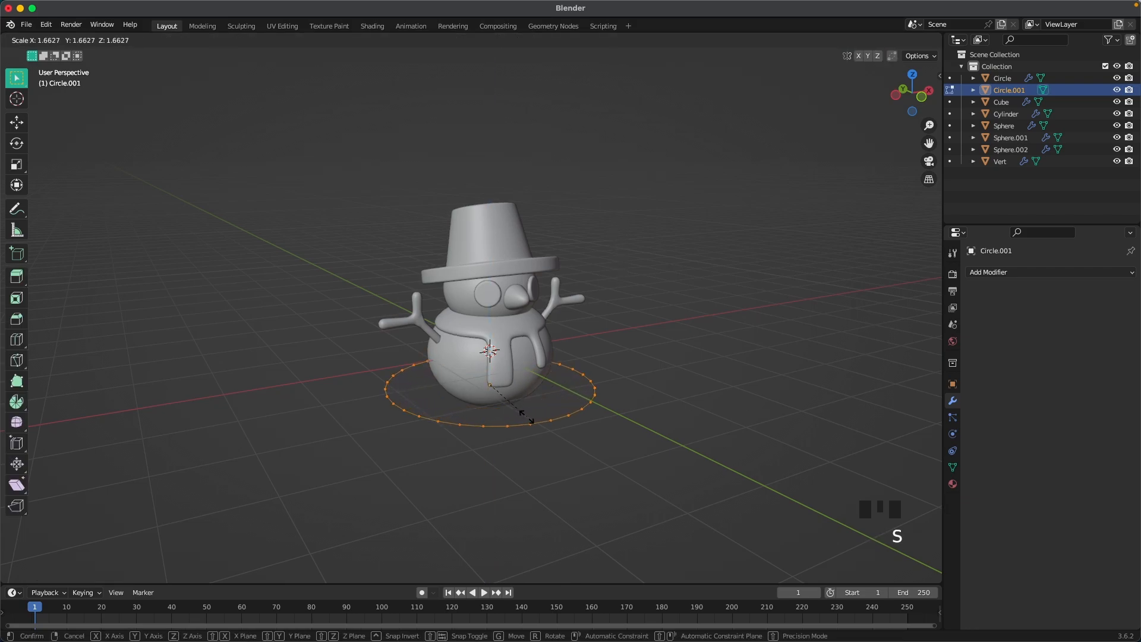
left_click(522, 412)
key("f")
Extrude the filled circle downward into a thick round pedestal beneath the snowman
middle_click_drag(590, 435, 571, 306, "shift")
scroll(637, 257, "up", 3)
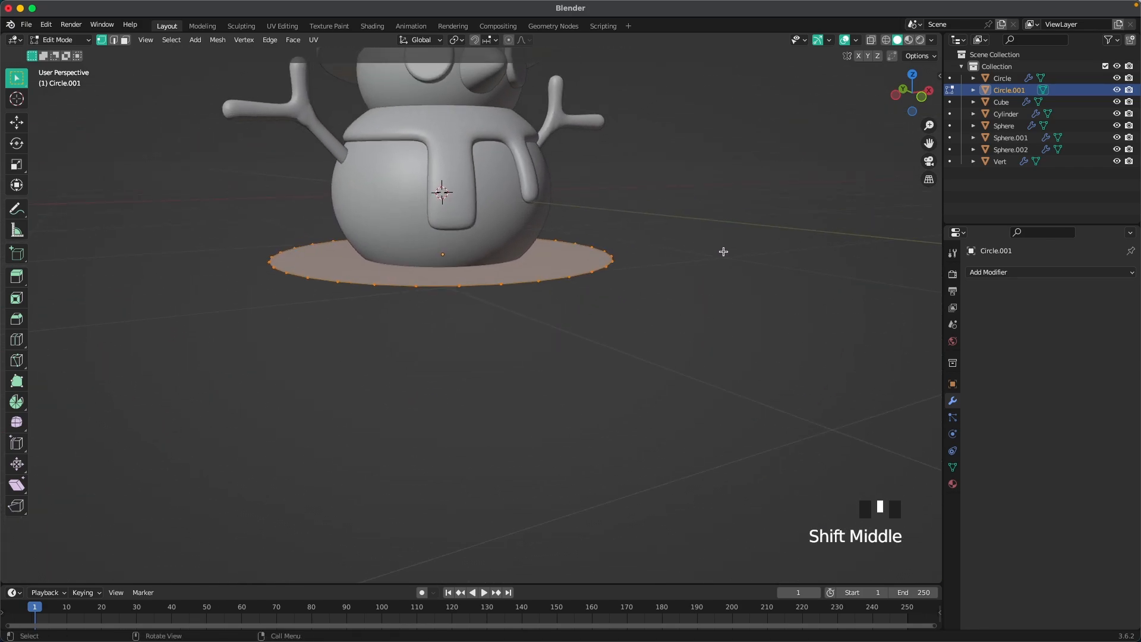
key("e")
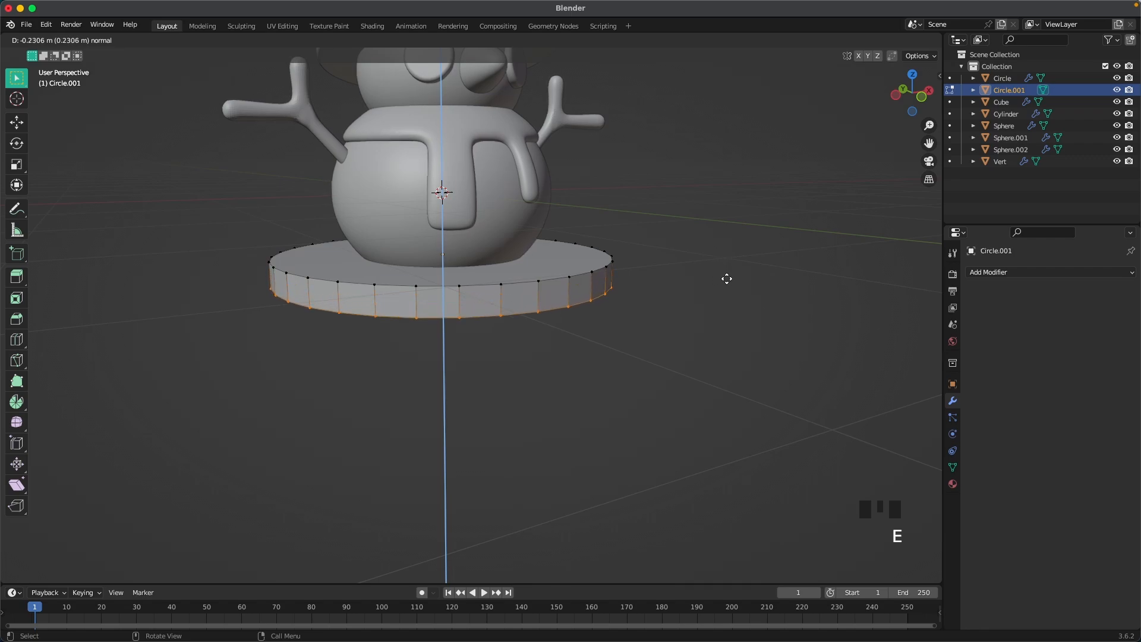
left_click(594, 334)
Cut a centred edge loop around the pedestal's side and bevel it by about 0.11 m into a wide band
key("ctrl+r")
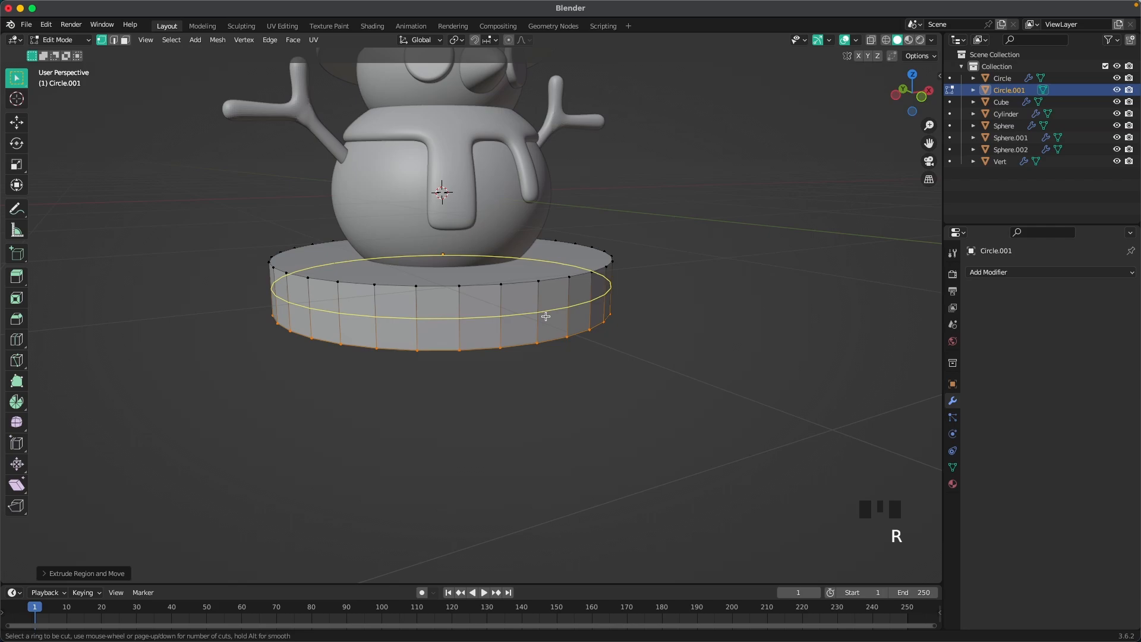
left_click(546, 316)
left_click(546, 316)
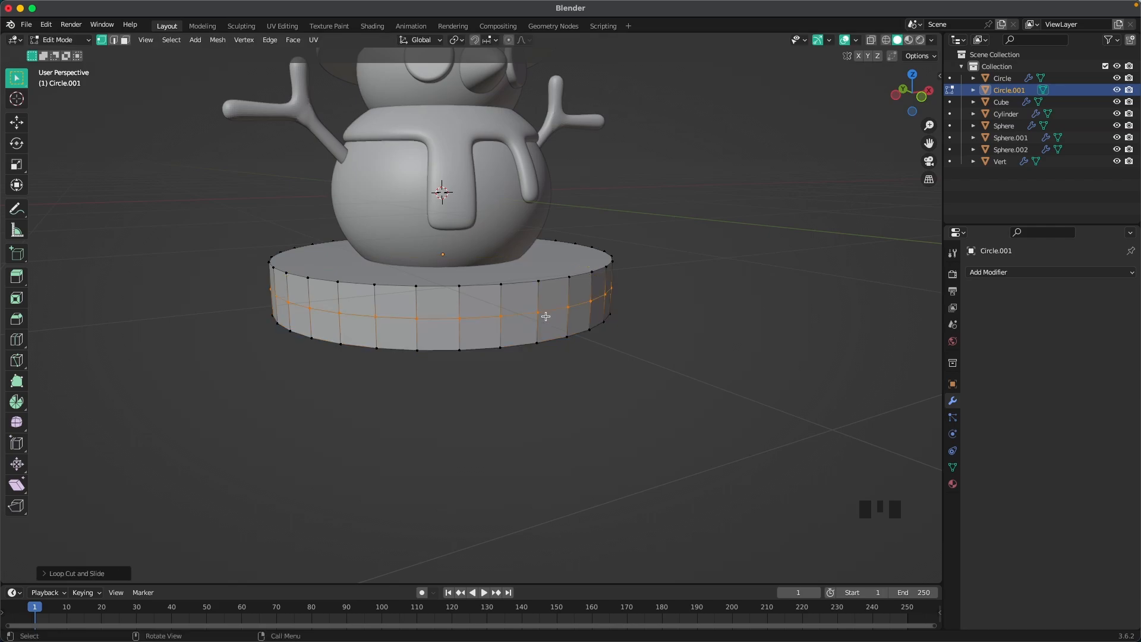
key("ctrl+b")
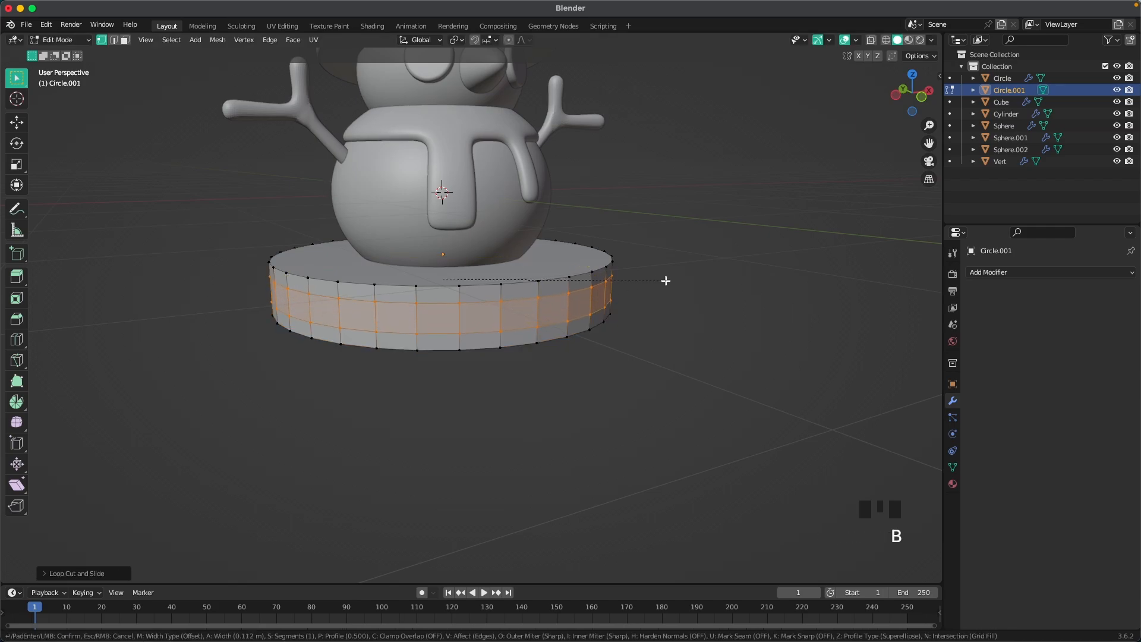
left_click(667, 281)
Extrude the side band inward along its normals by about 0.13 m to form a groove, and return to Object Mode
key("alt+e")
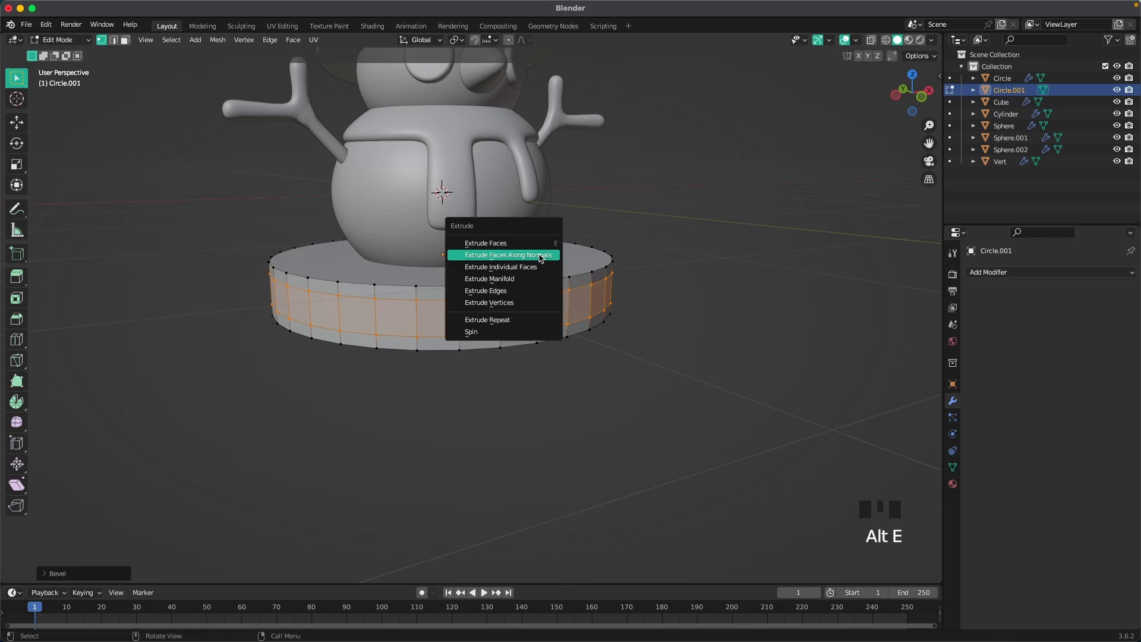
left_click(522, 256)
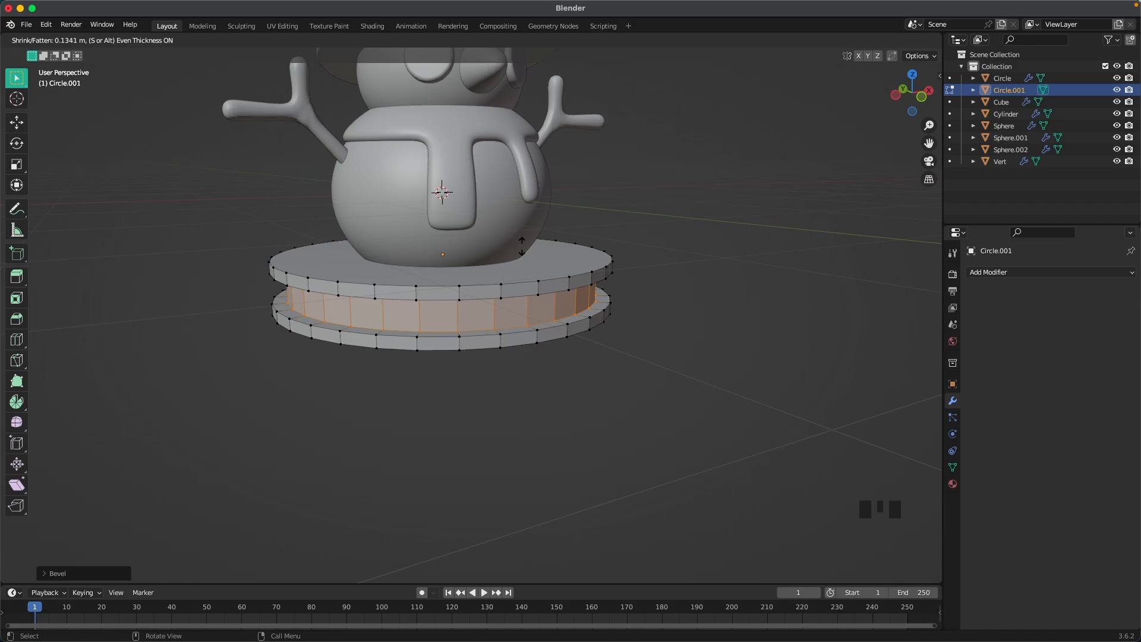
left_click(522, 248)
key("Tab")
Add a Bevel modifier to the pedestal with 4 segments and an amount of 0.03 m
scroll(656, 296, "up", 2)
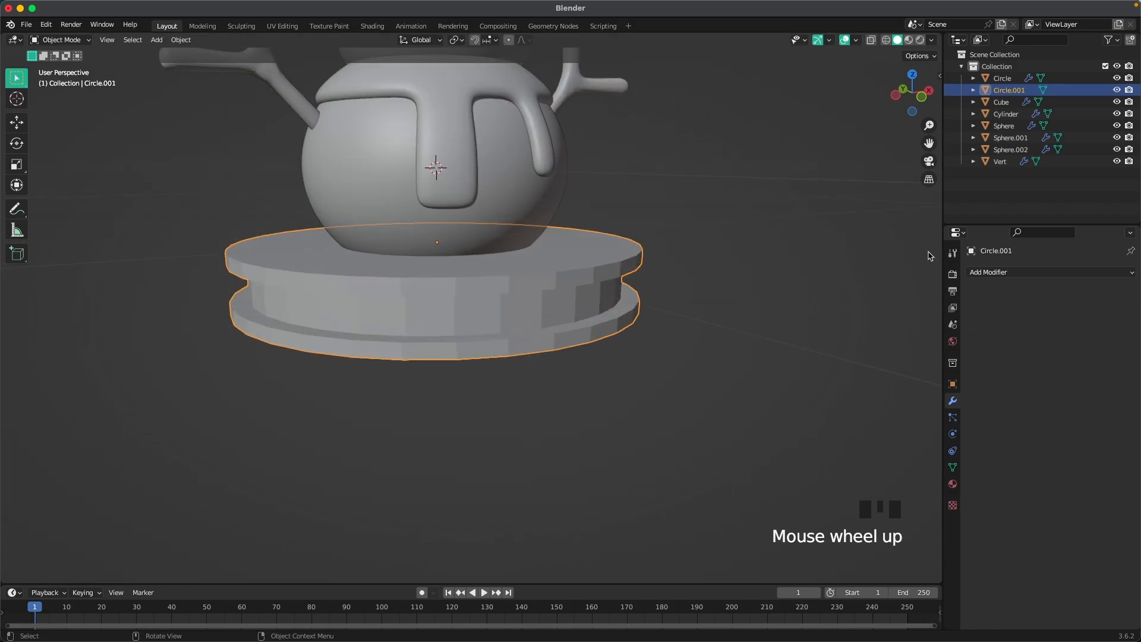
left_click(1025, 272)
left_click(934, 319)
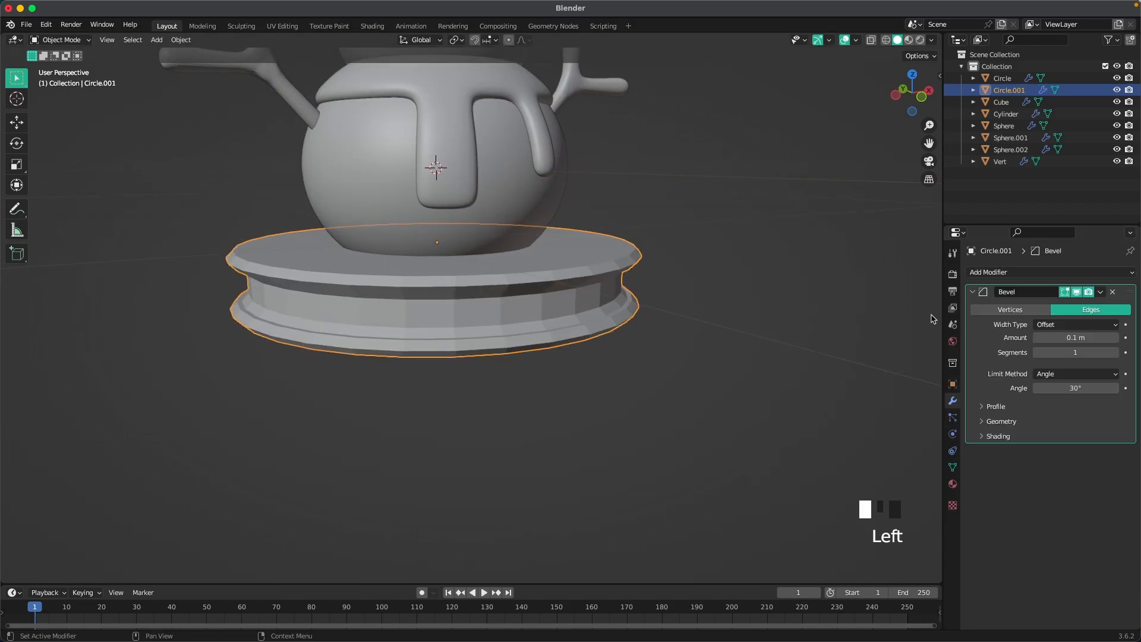
left_click(1097, 352)
type("4")
key("Tab")
left_click(1084, 339)
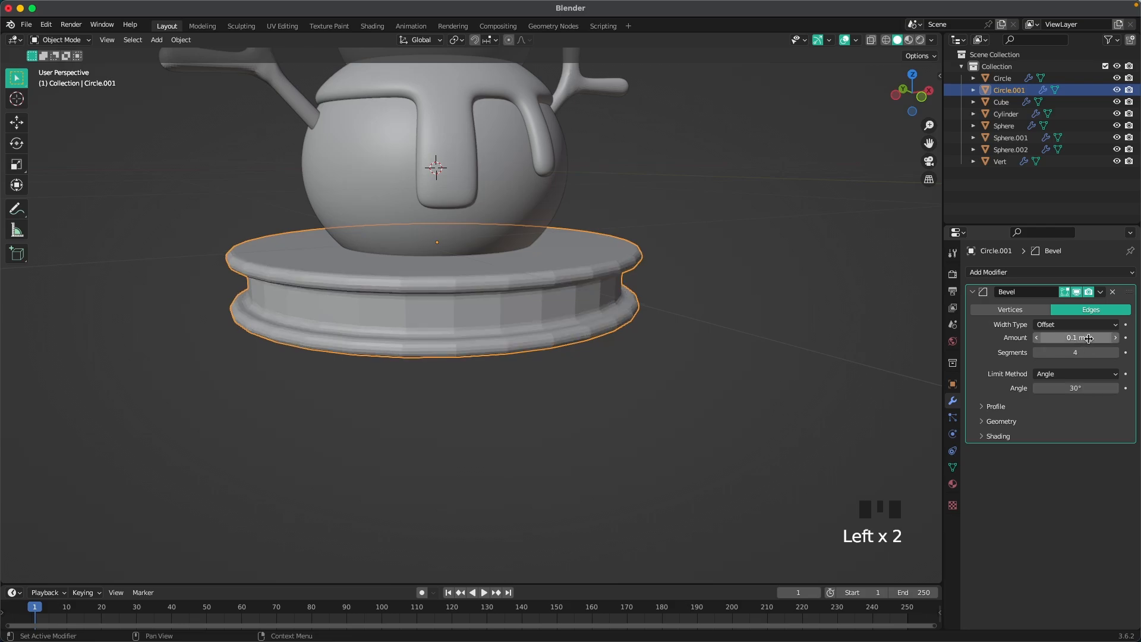
left_click_drag(1099, 338, 1064, 339, "shift")
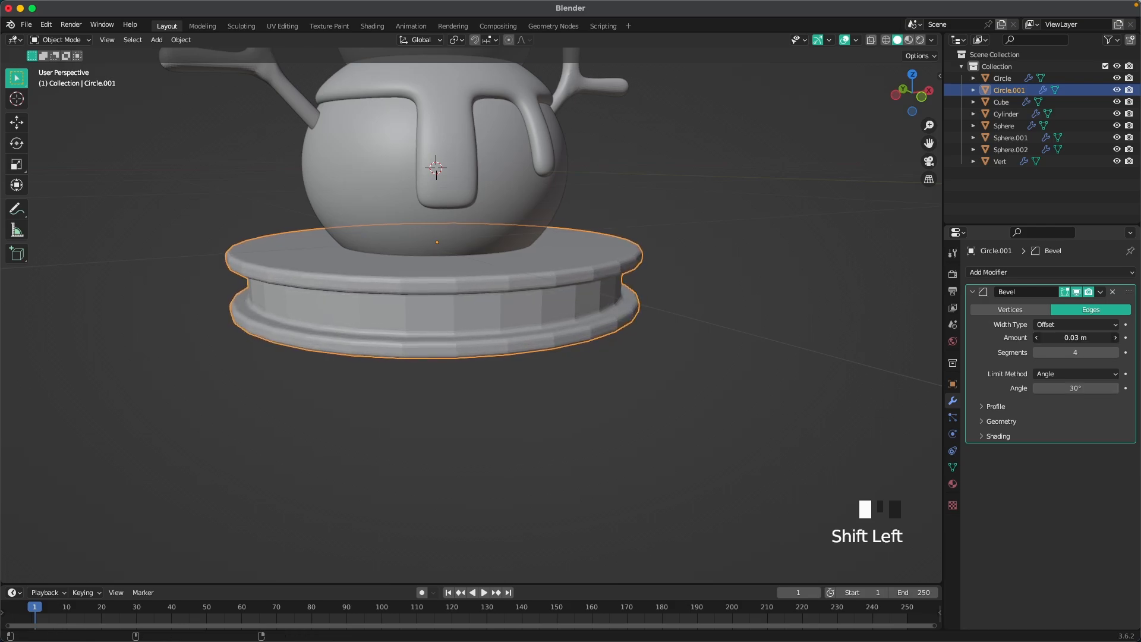
Add a level 2 Subdivision modifier to the pedestal, apply Shade Auto Smooth, and deselect it
key("ctrl+2")
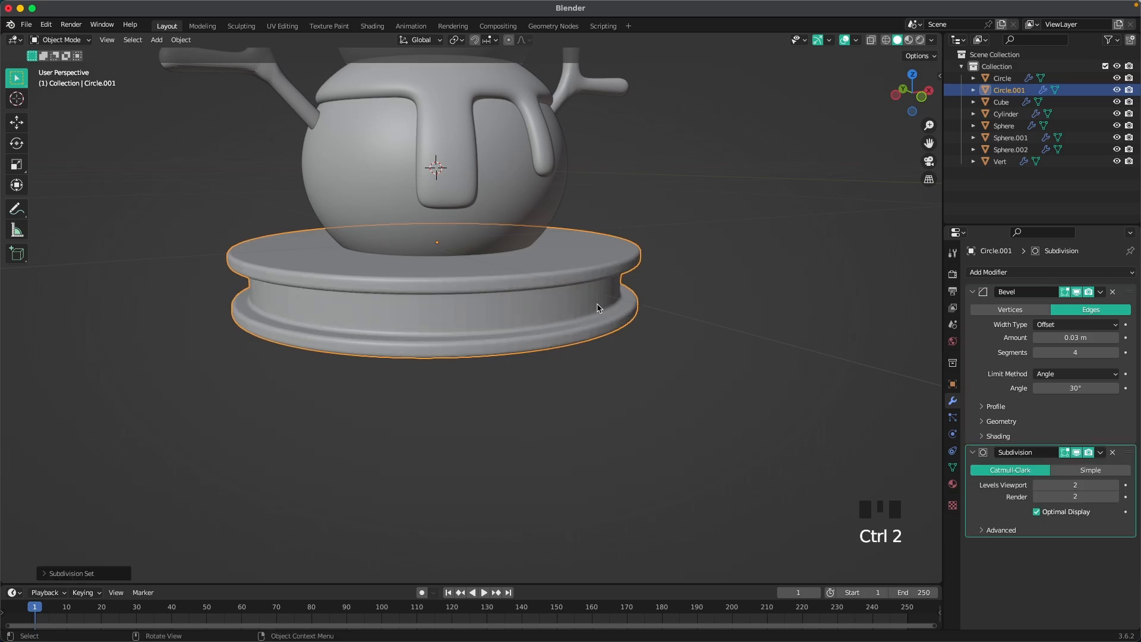
right_click(531, 297)
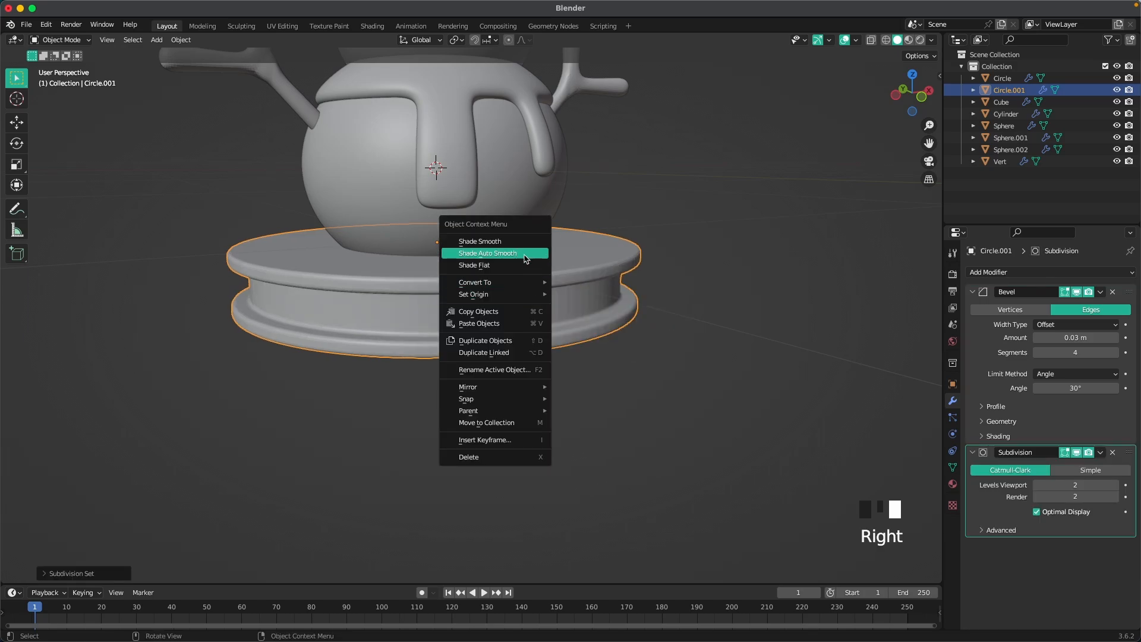
left_click(526, 254)
left_click(707, 306)
Nudge the pedestal so its upper face meets the bottom of the snowman, and deselect it
scroll(713, 312, "down", 5)
middle_click_drag(713, 312, 561, 311)
left_click(438, 298)
left_click(560, 311)
scroll(441, 304, "up", 2)
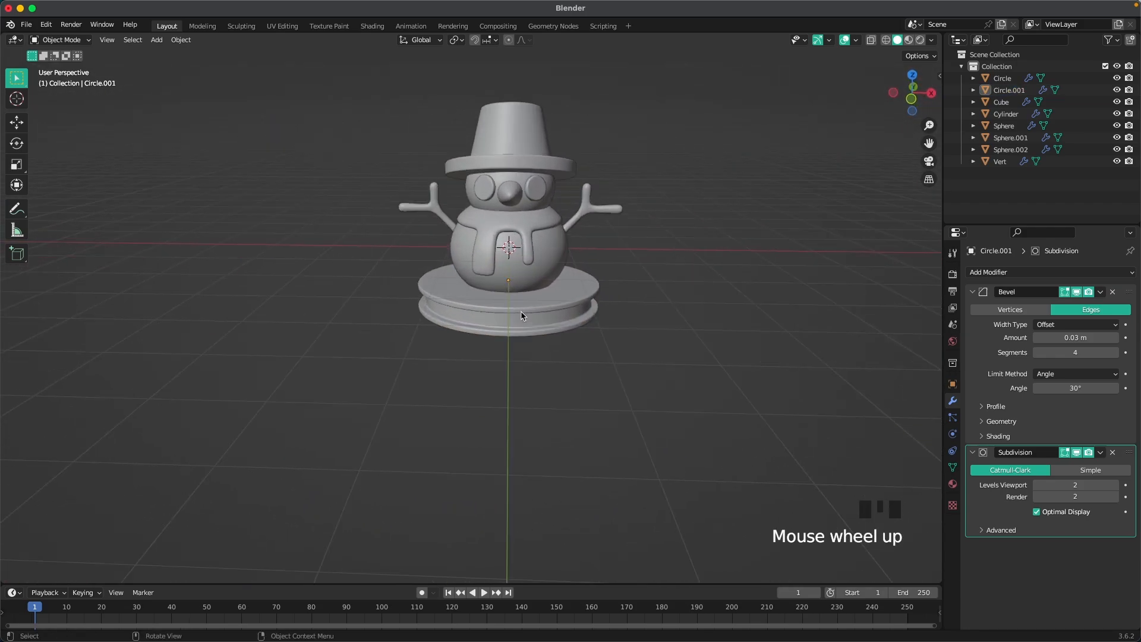
left_click(556, 312)
key("g")
left_click(611, 292)
left_click(610, 289)
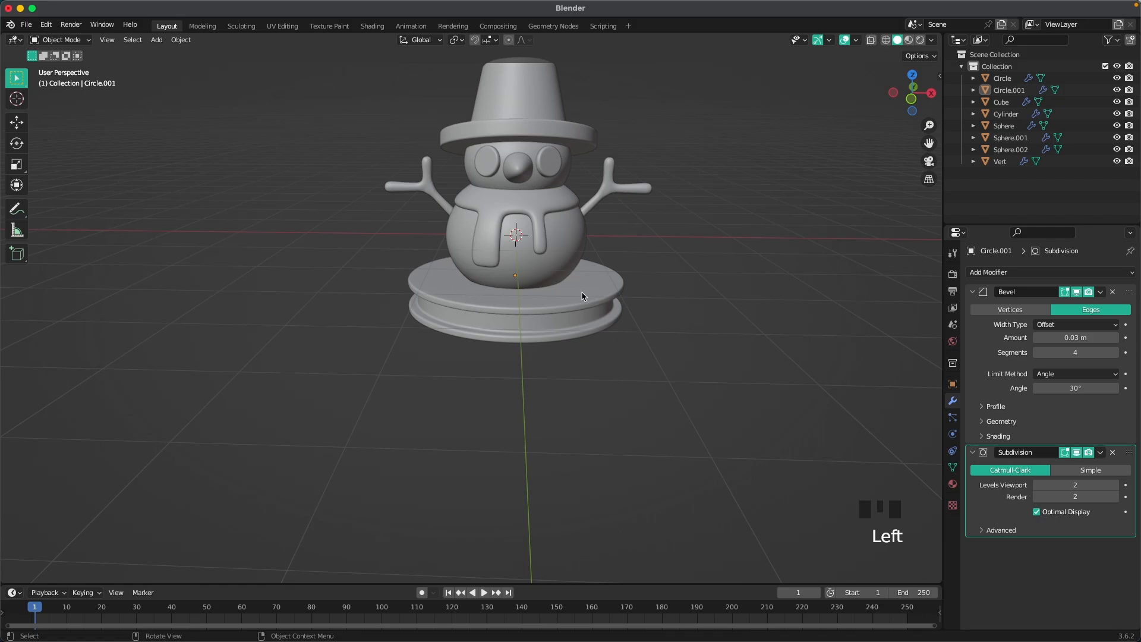
Add another circle mesh and move it down along Z by about 0.55 m onto the pedestal's upper face
scroll(582, 295, "up", 1)
key("shift+a")
mouse_move(510, 240)
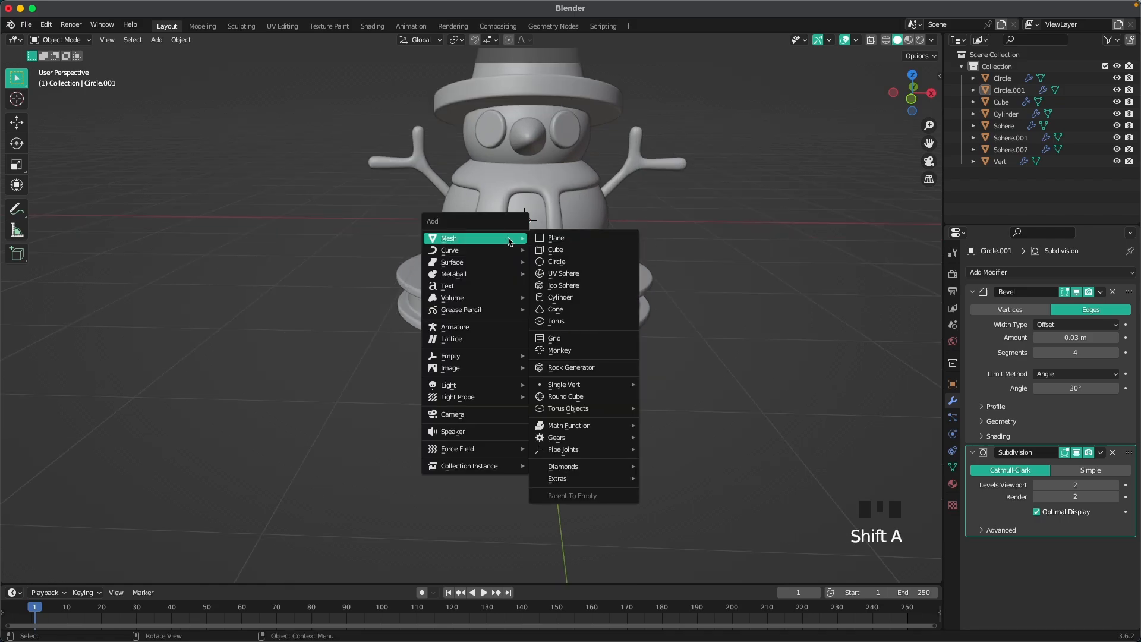
left_click(573, 265)
key("g")
key("z")
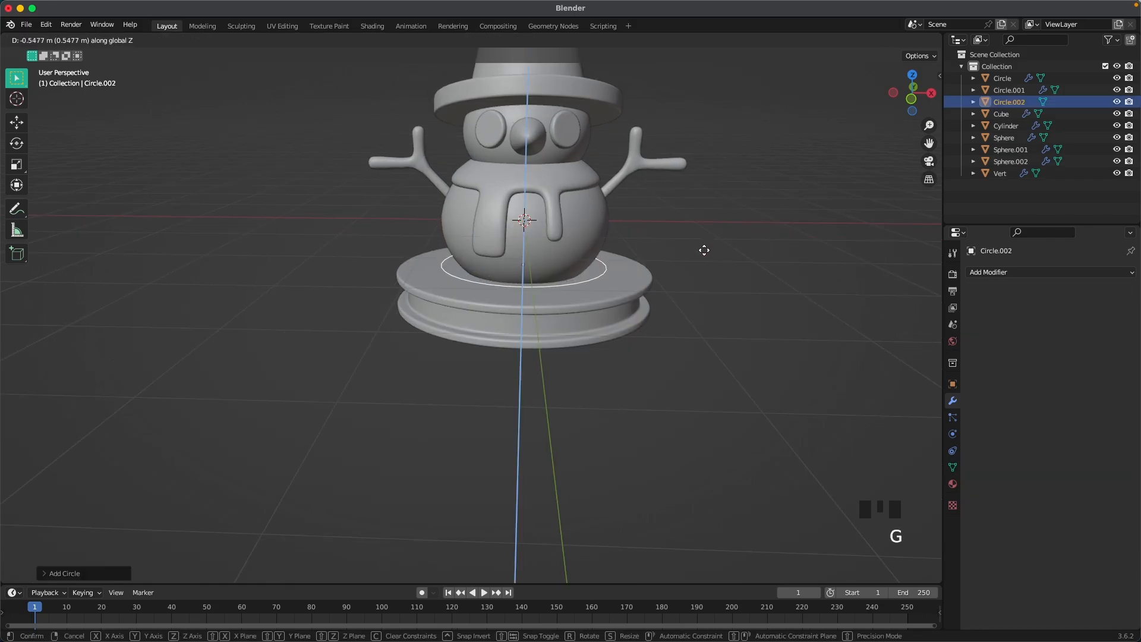
left_click(704, 250)
In Edit Mode, scale the new circle to extend beyond the snowman's body but stay inside the pedestal's rim, and fill it
key("Tab")
key("s")
left_click(687, 256)
scroll(653, 254, "up", 2)
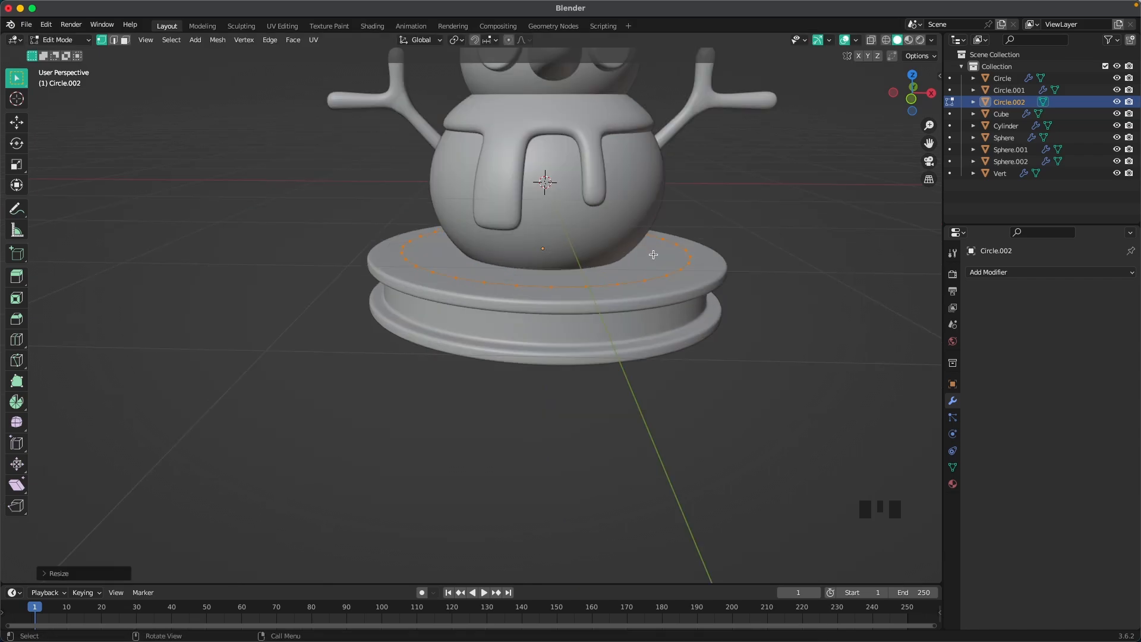
key("f")
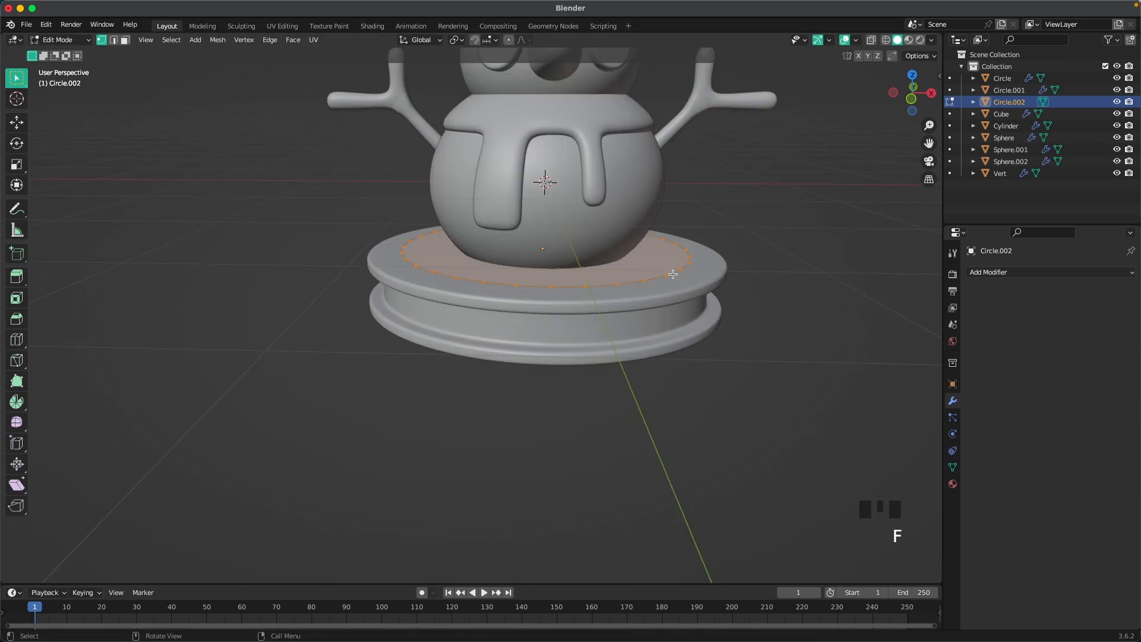
Extrude the filled circle upward into a thin disc around the snowman's bottom and add a level 3 Subdivision modifier
key("e")
left_click(730, 260)
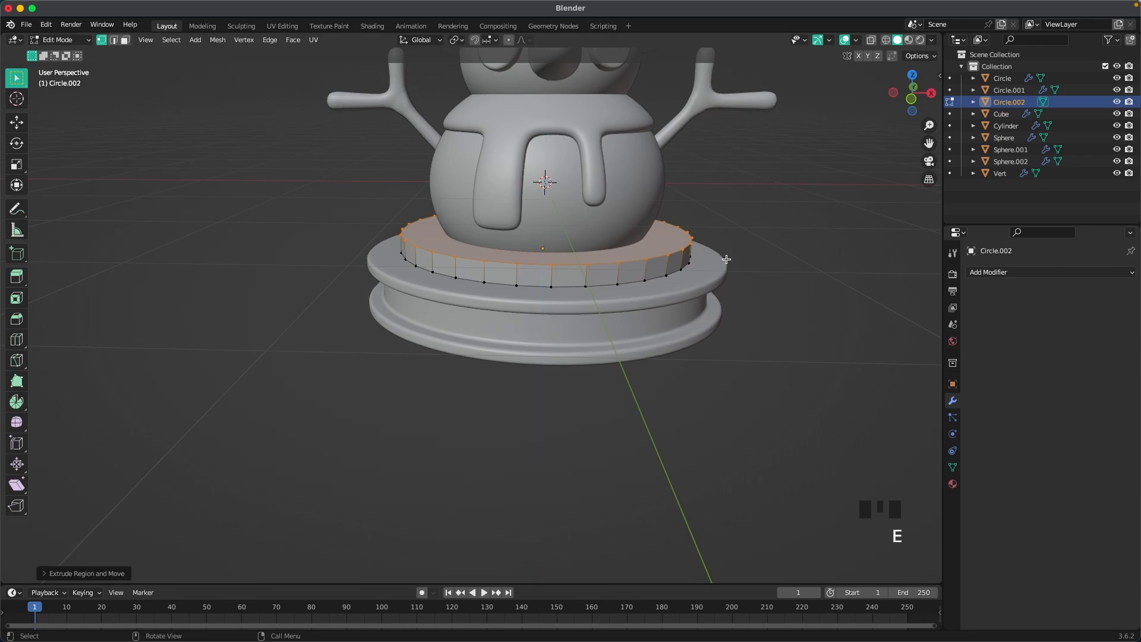
key("Tab")
middle_click_drag(682, 276, 526, 363, "shift")
scroll(661, 301, "up", 2)
key("ctrl+3")
Add a loop cut around the disc's side and slide it down close to its lower edge
key("Tab")
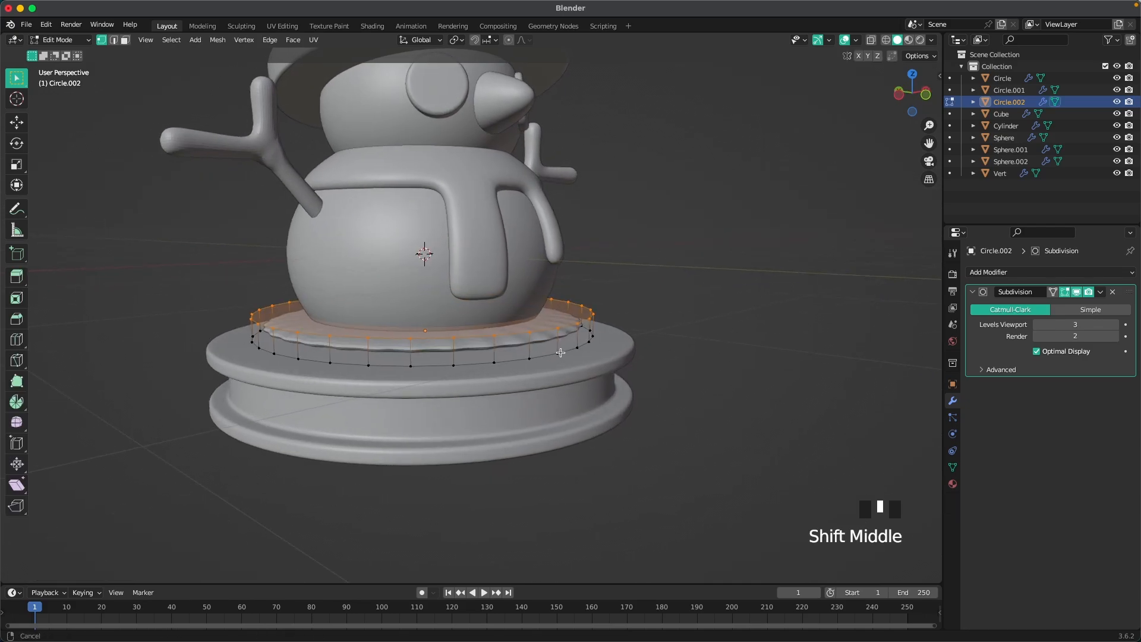
middle_click_drag(431, 363, 448, 355, "shift")
scroll(433, 352, "up", 2)
key("ctrl+r")
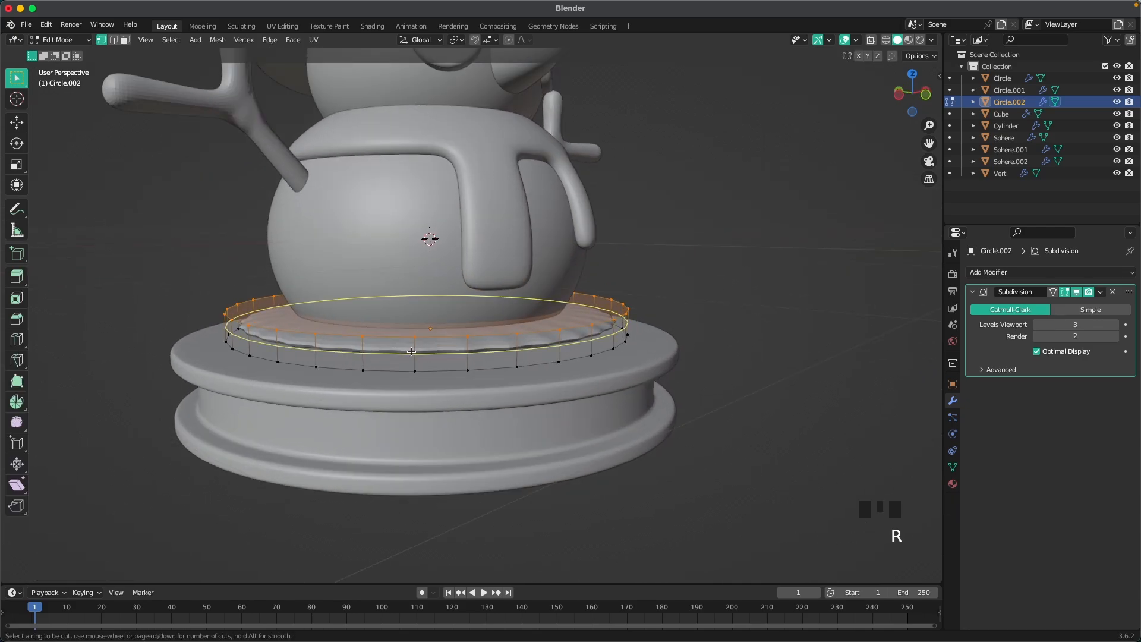
left_click(414, 354)
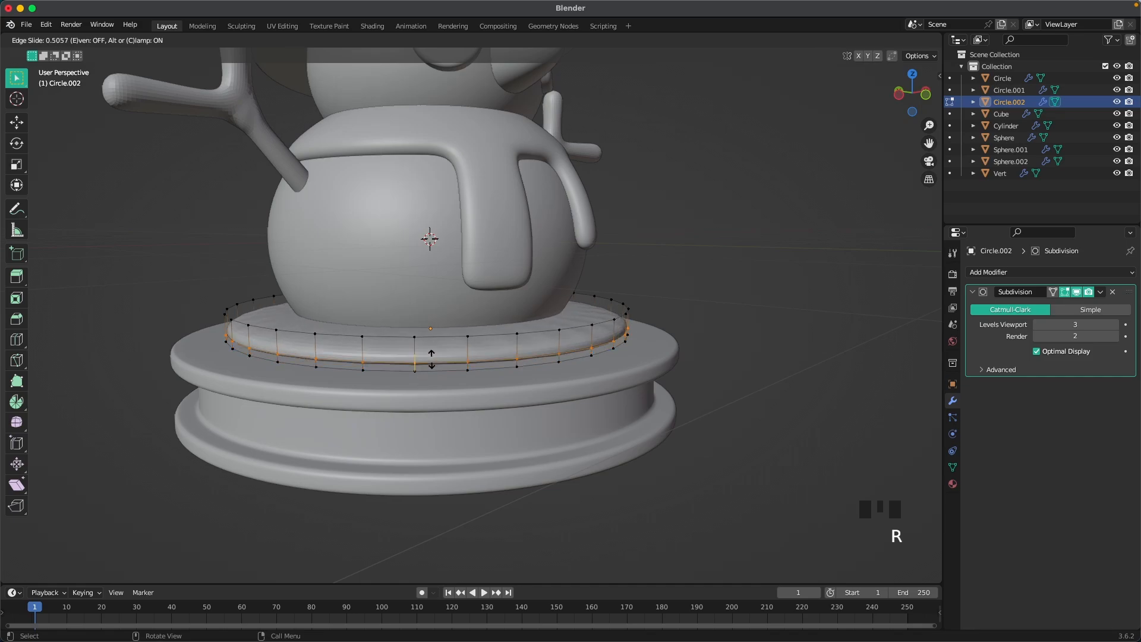
left_click(436, 419)
middle_click_drag(438, 419, 436, 418)
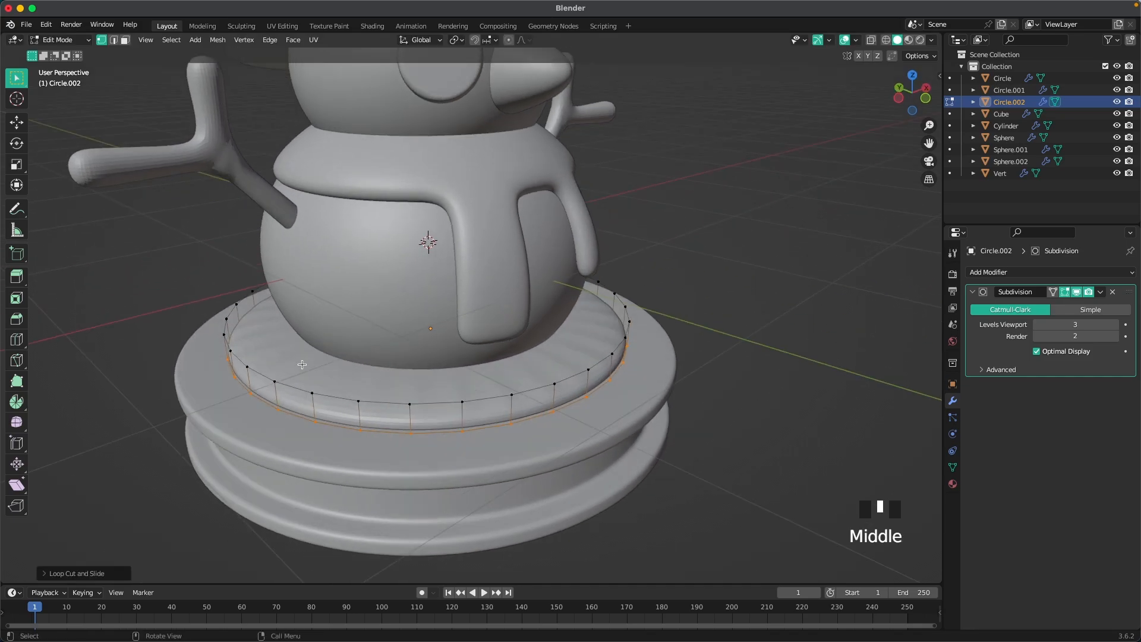
Select the disc's upper face and inset it three times in succession toward the snowman's body
key("3")
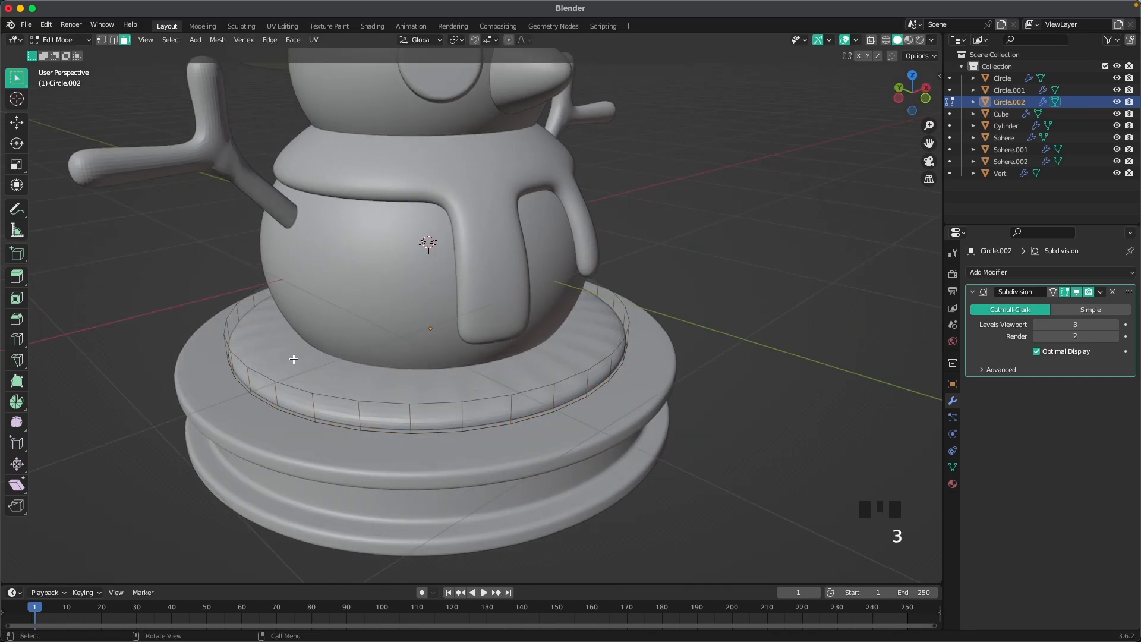
left_click(363, 383)
key("i")
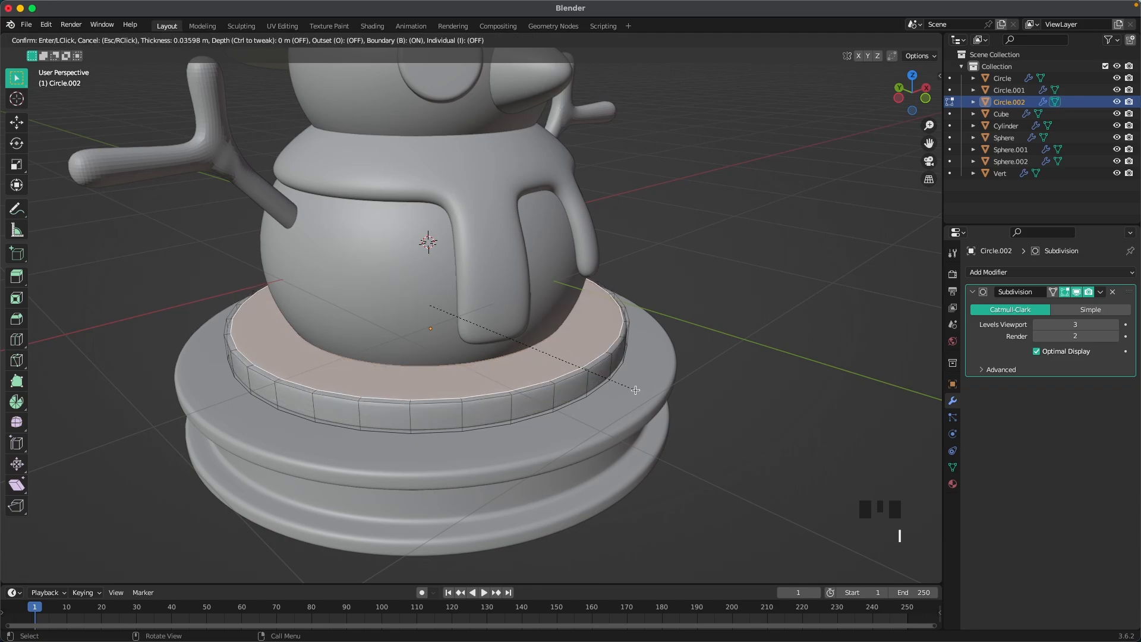
left_click(623, 383)
key("i")
left_click(603, 379)
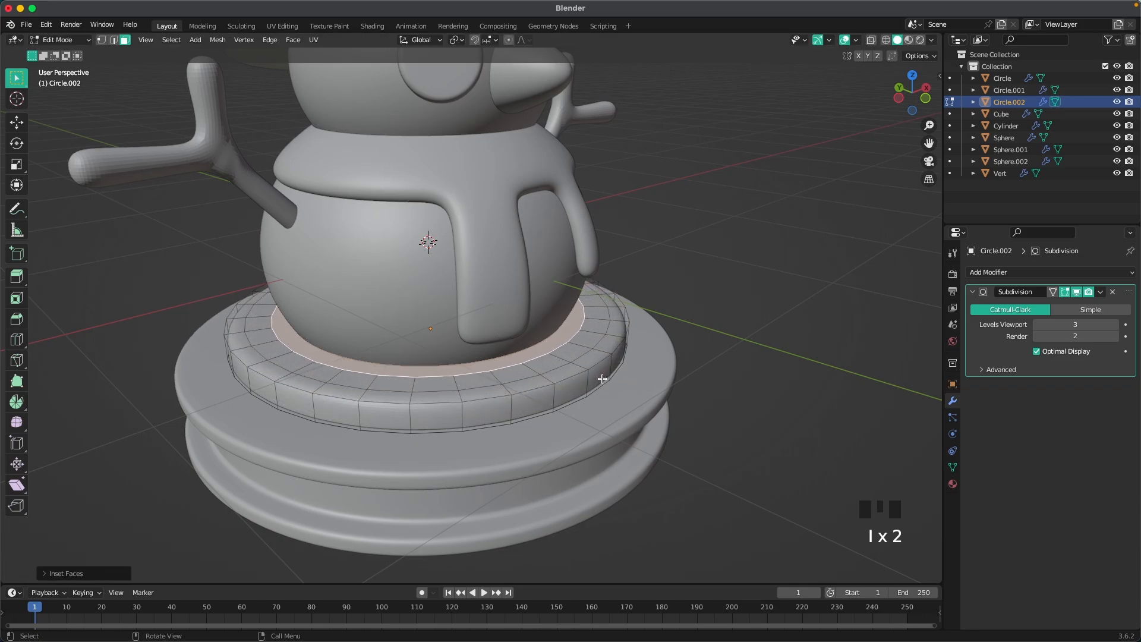
key("i")
left_click(579, 372)
Return to Object Mode and shade the disc smooth
key("Tab")
right_click(515, 406)
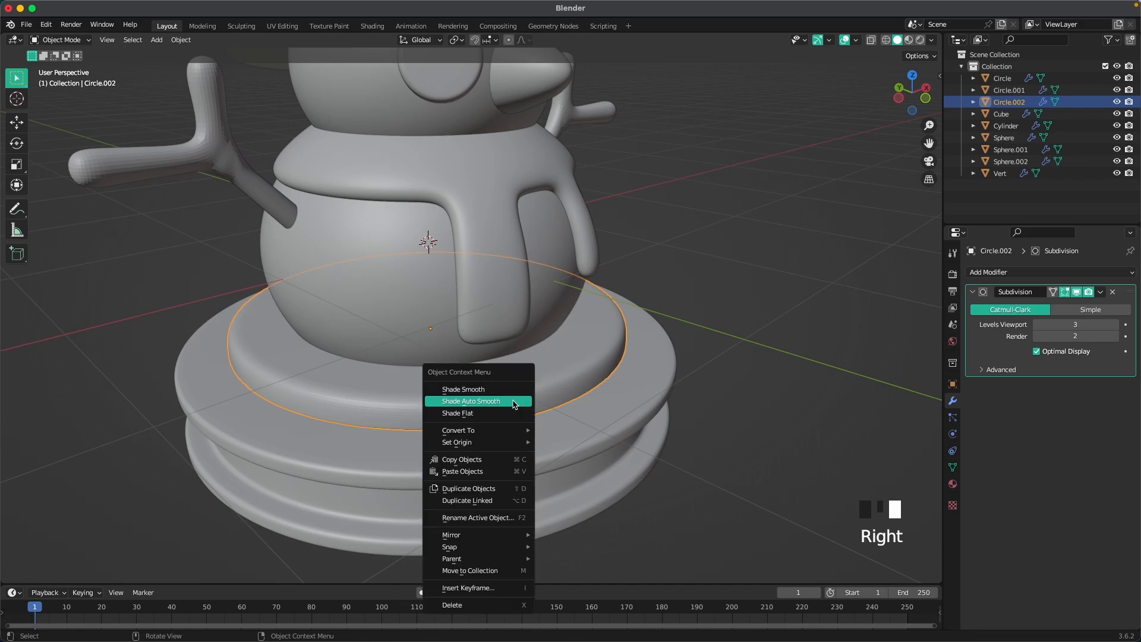
left_click(526, 403)
In front view, lower the disc about 0.09 m along Z so it sits on the pedestal, and deselect it
middle_click_drag(652, 434, 636, 380)
key("grave")
left_click(582, 357)
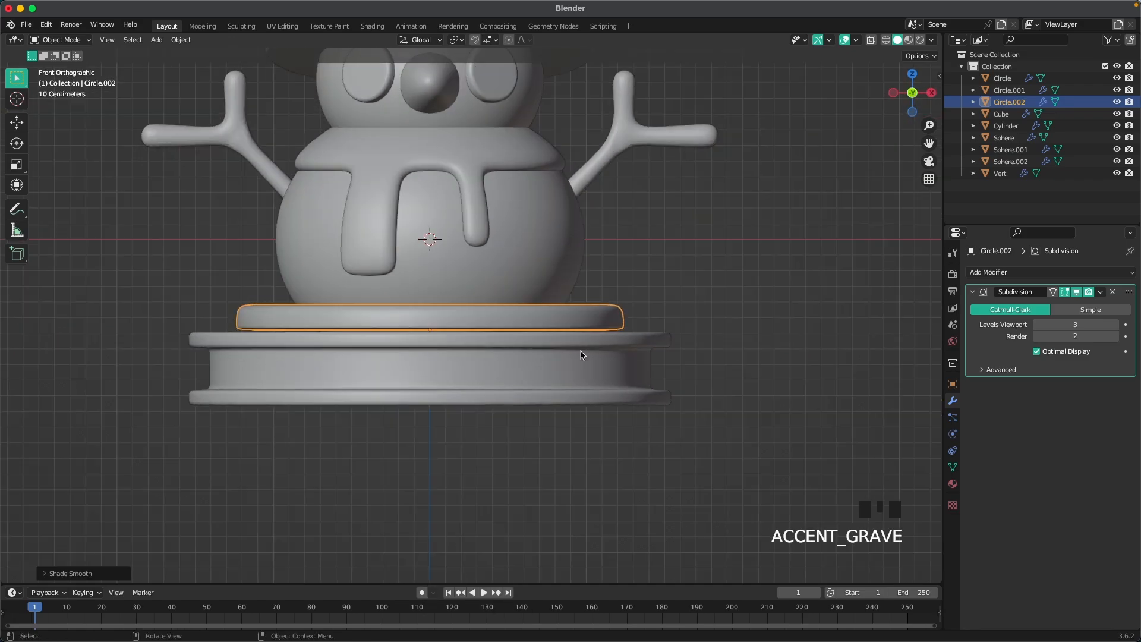
scroll(603, 359, "up", 2)
key("g")
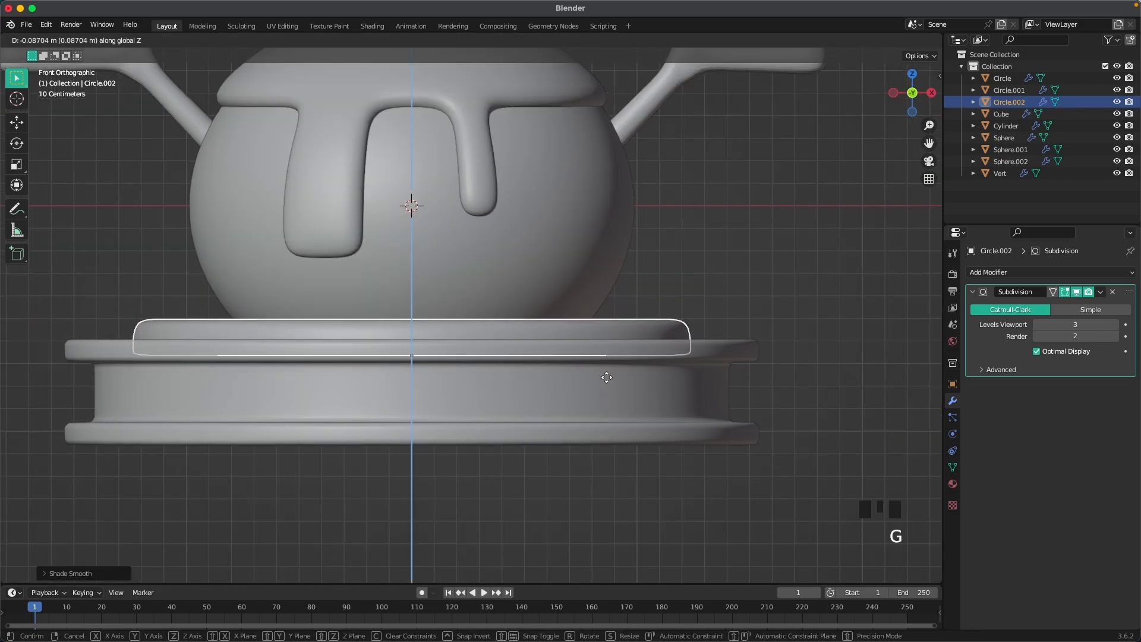
left_click(606, 375)
left_click(687, 293)
Add a UV sphere mesh and move it out of the snowman to the open space beside the body
middle_click_drag(687, 293, 603, 466)
scroll(601, 376, "down", 4)
middle_click_drag(543, 410, 514, 317)
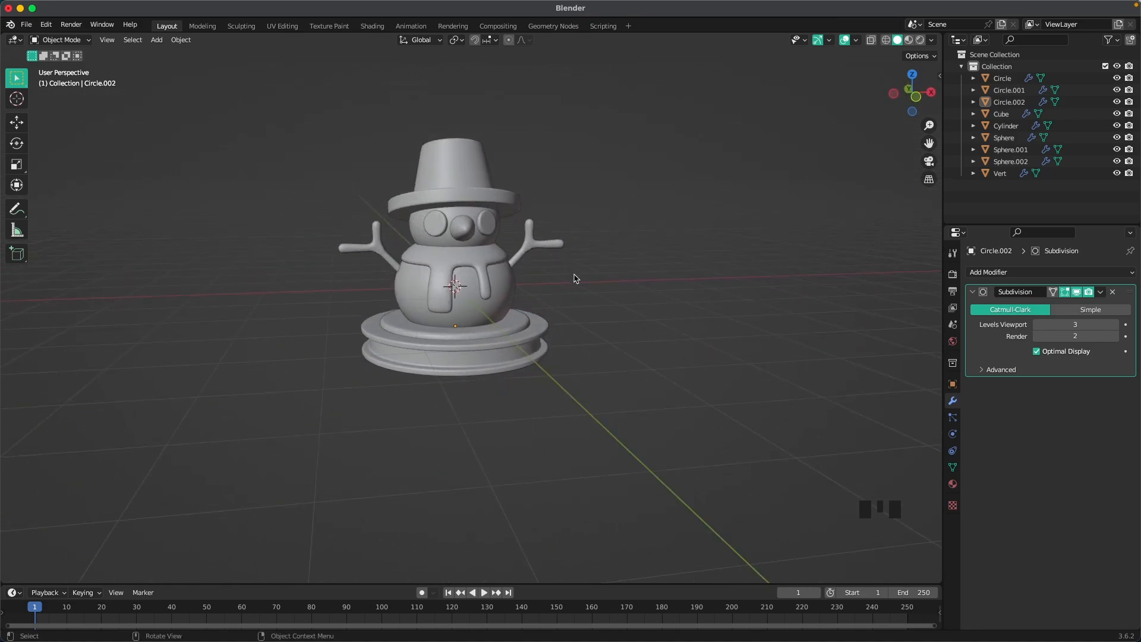
middle_click_drag(574, 278, 687, 301)
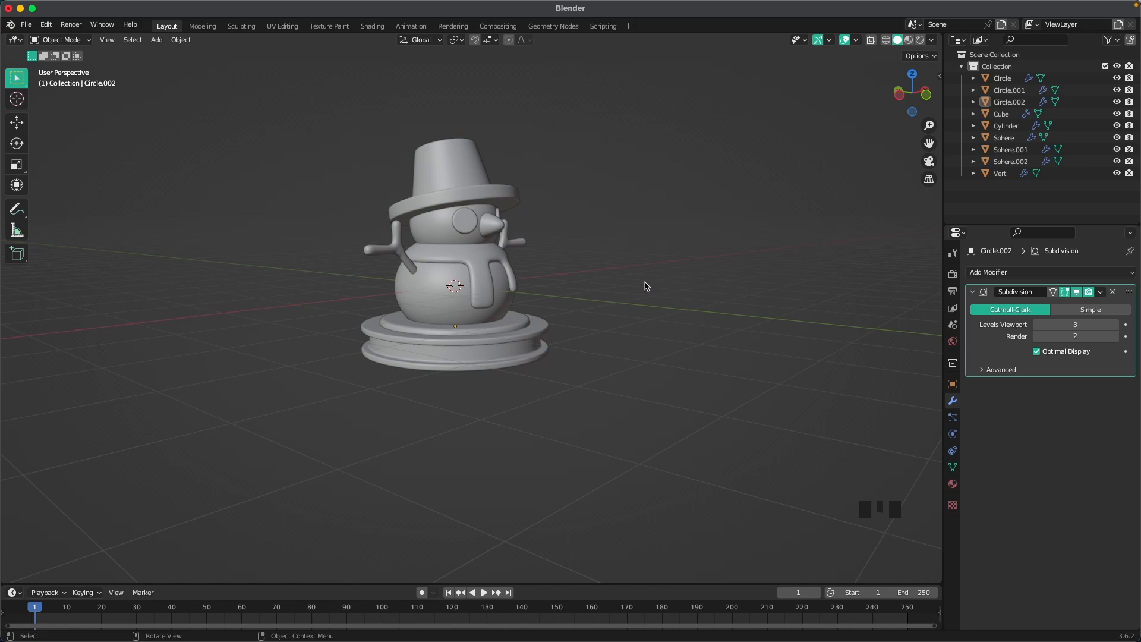
middle_click_drag(616, 276, 515, 270)
key("shift+a")
mouse_move(515, 271)
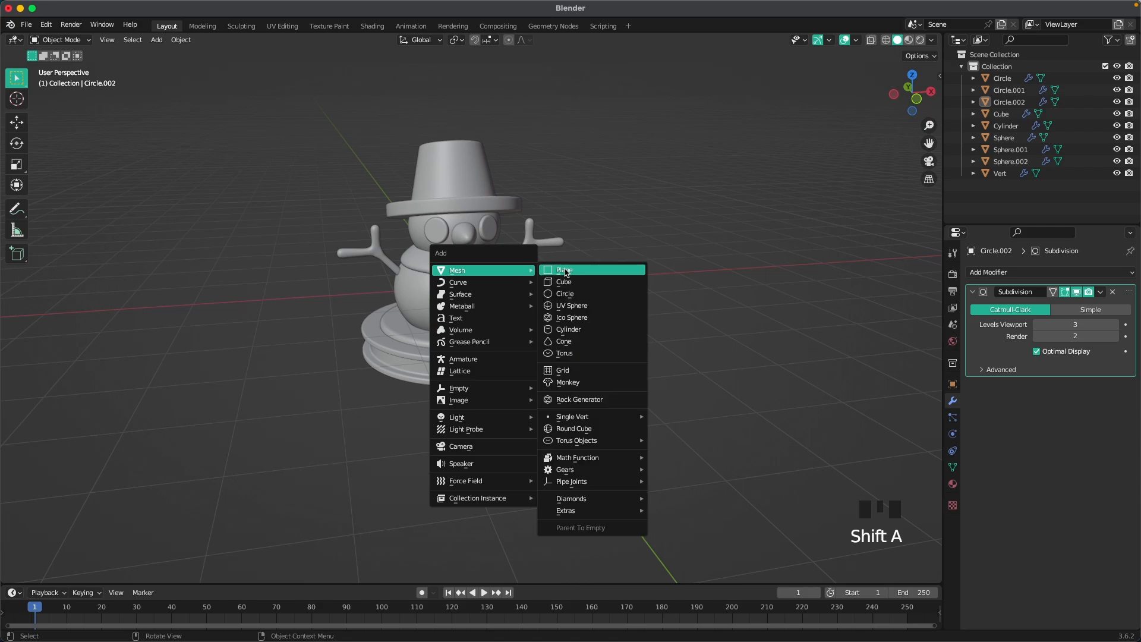
left_click(586, 304)
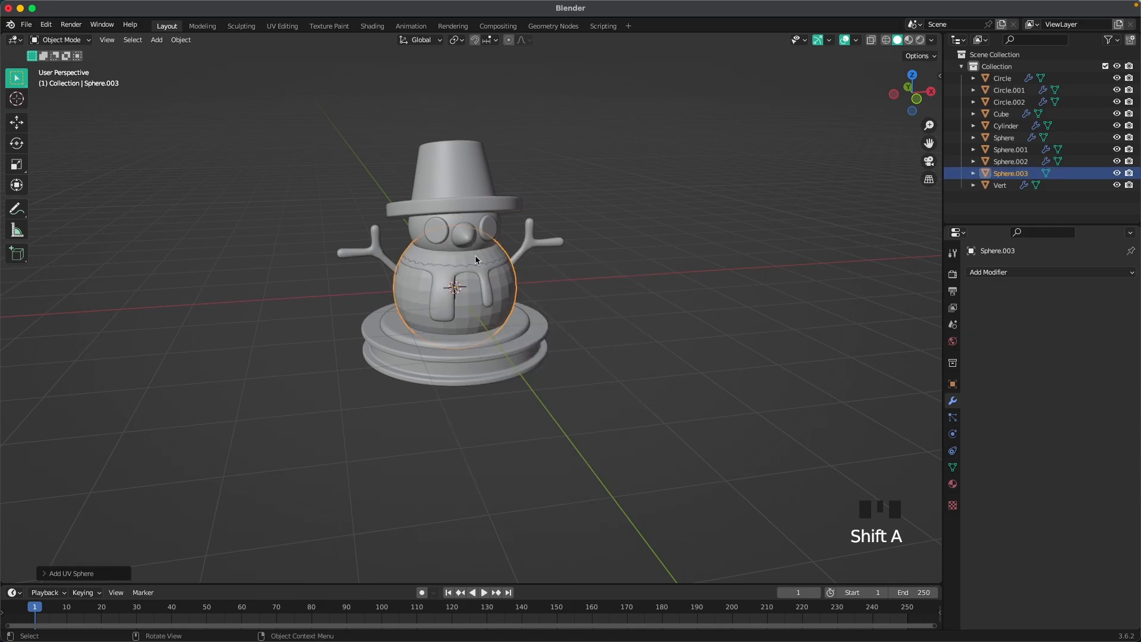
key("g")
left_click(600, 255)
In Edit Mode, scale the whole new sphere down to about 0.19 of its size
key("Tab")
key("a")
key("s")
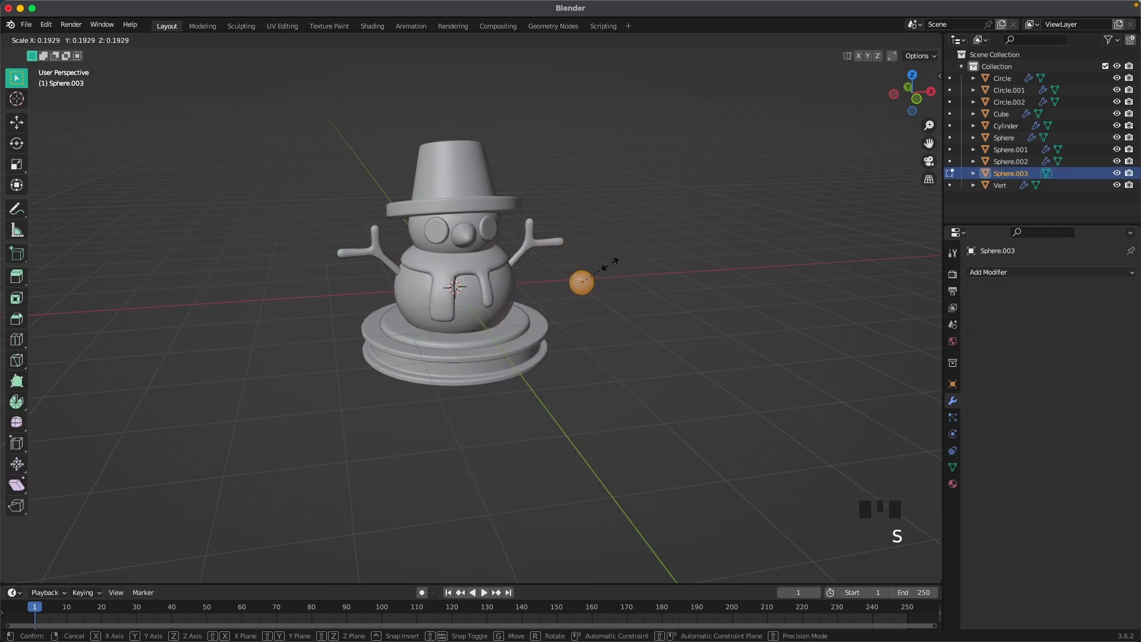
left_click(609, 265)
Give the small sphere a level 2 Subdivision modifier and shade it smooth
scroll(612, 267, "up", 2)
key("Tab")
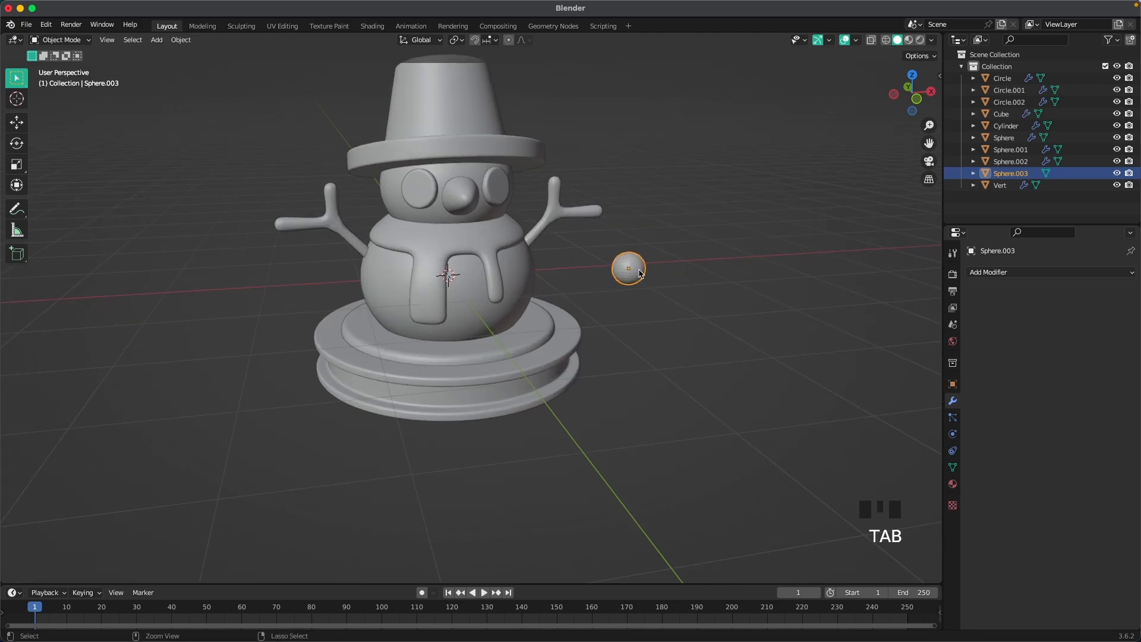
key("ctrl+2")
right_click(640, 272)
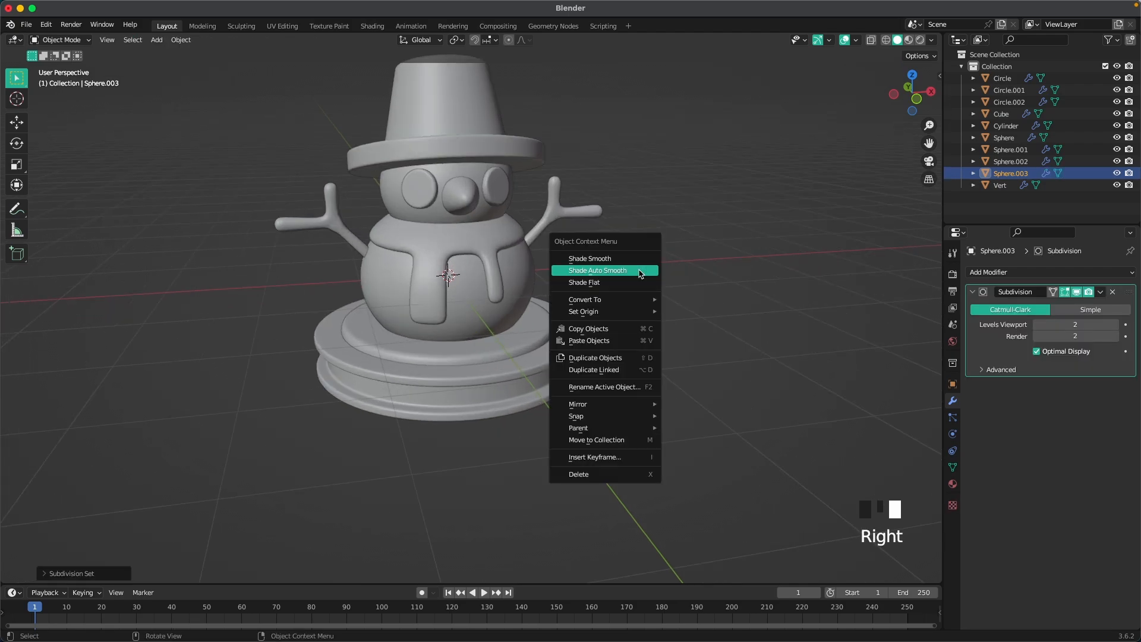
left_click(640, 272)
In front view, move the small sphere about 1 m along negative X and 0.94 m up, beside the snowman's head
middle_click_drag(695, 280, 685, 323, "shift")
key("grave")
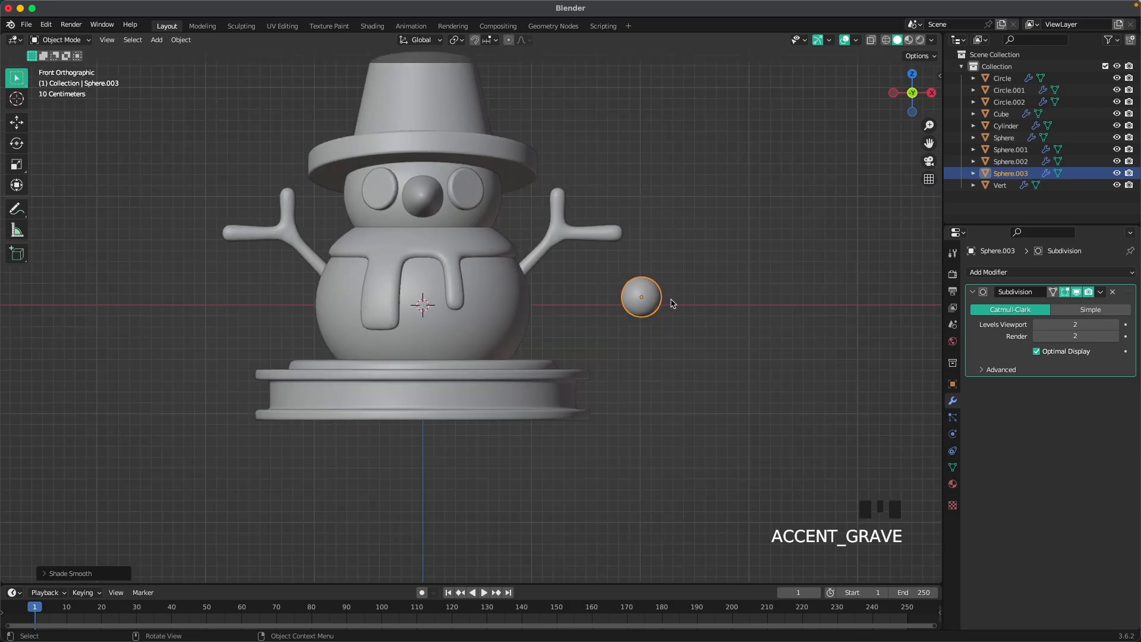
key("g")
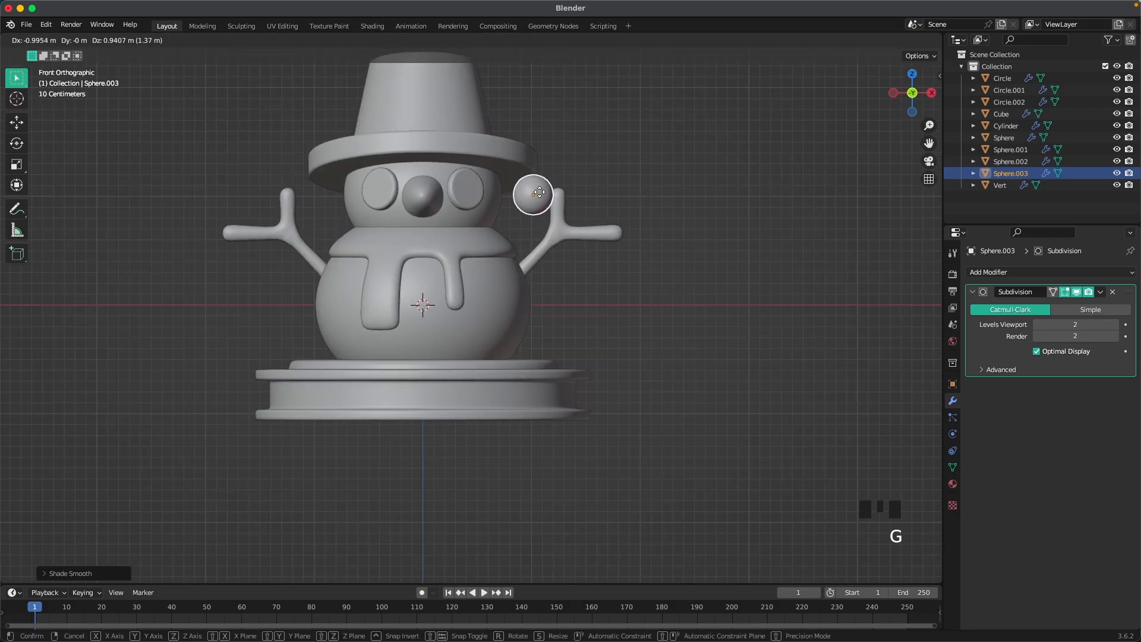
left_click(539, 193)
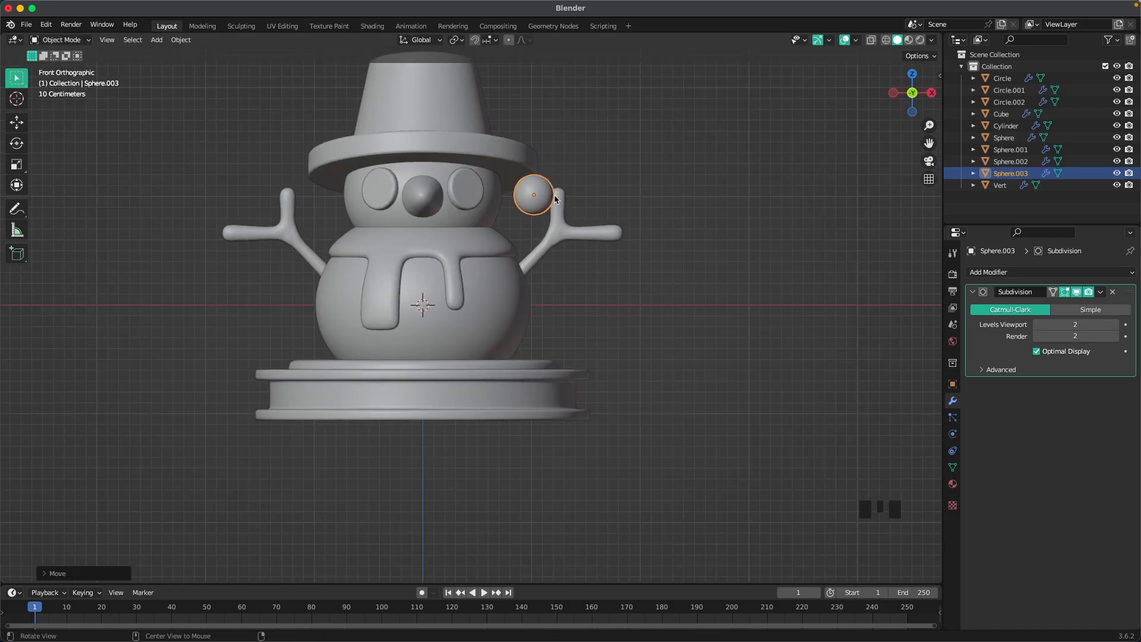
Make a linked duplicate of the sphere beside the opposite side of the lower body and shift it horizontally with Z locked
key("alt+d")
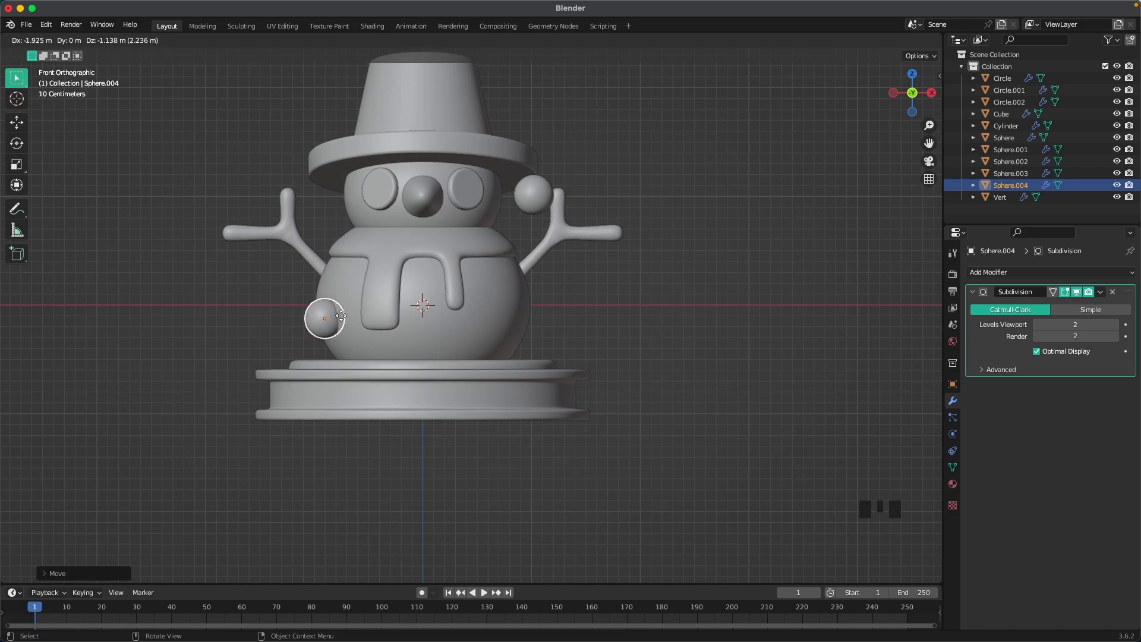
left_click(314, 321)
middle_click_drag(313, 321, 427, 307)
key("g")
key("shift+z")
left_click(536, 330)
Make two more linked sphere duplicates, placing one beside the hat and the other behind the snowman's body
key("alt+d")
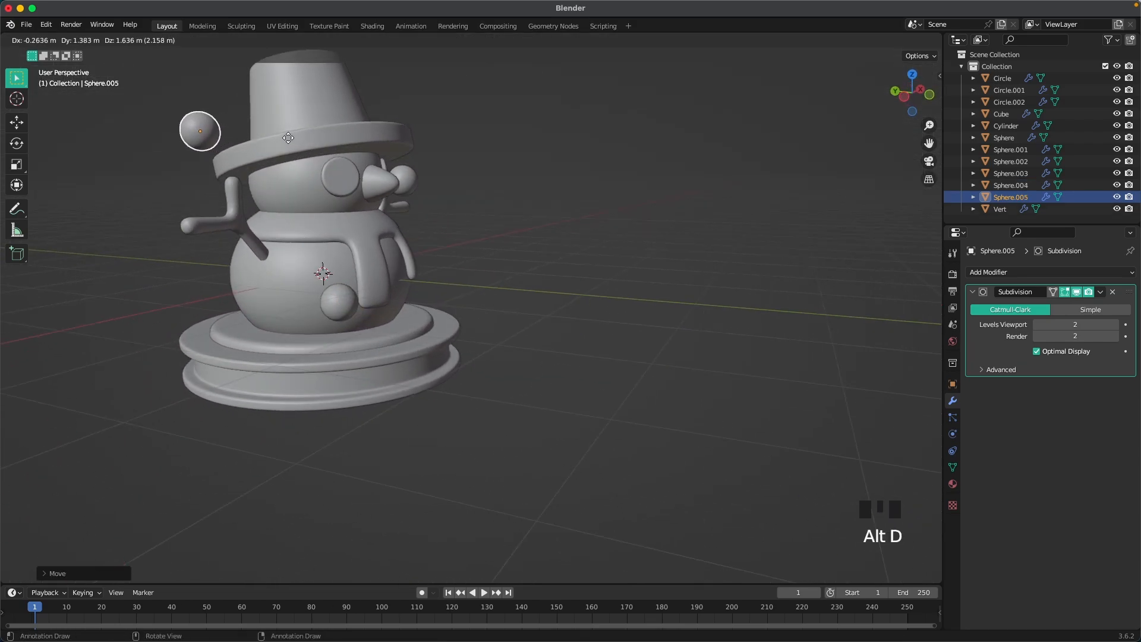
left_click(288, 138)
middle_click_drag(289, 138, 543, 234)
key("alt+d")
left_click(291, 306)
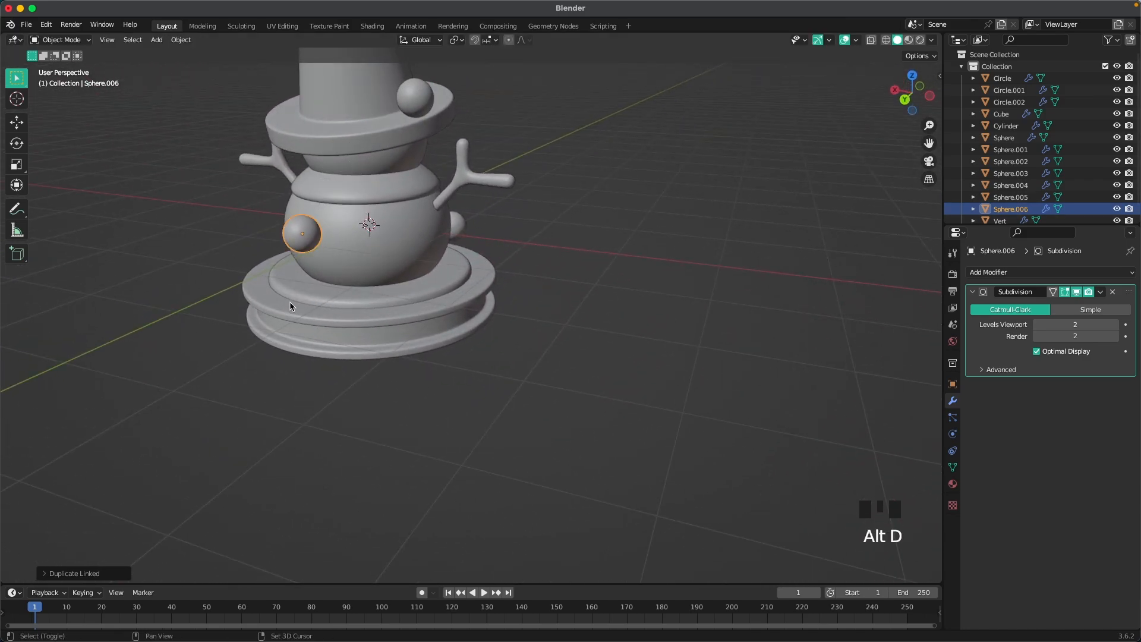
middle_click_drag(290, 306, 450, 291)
key("g")
left_click(287, 263)
Make a linked duplicate of the sphere beside the head and position it at the top of the hat
scroll(450, 291, "down", 2)
left_click(422, 198)
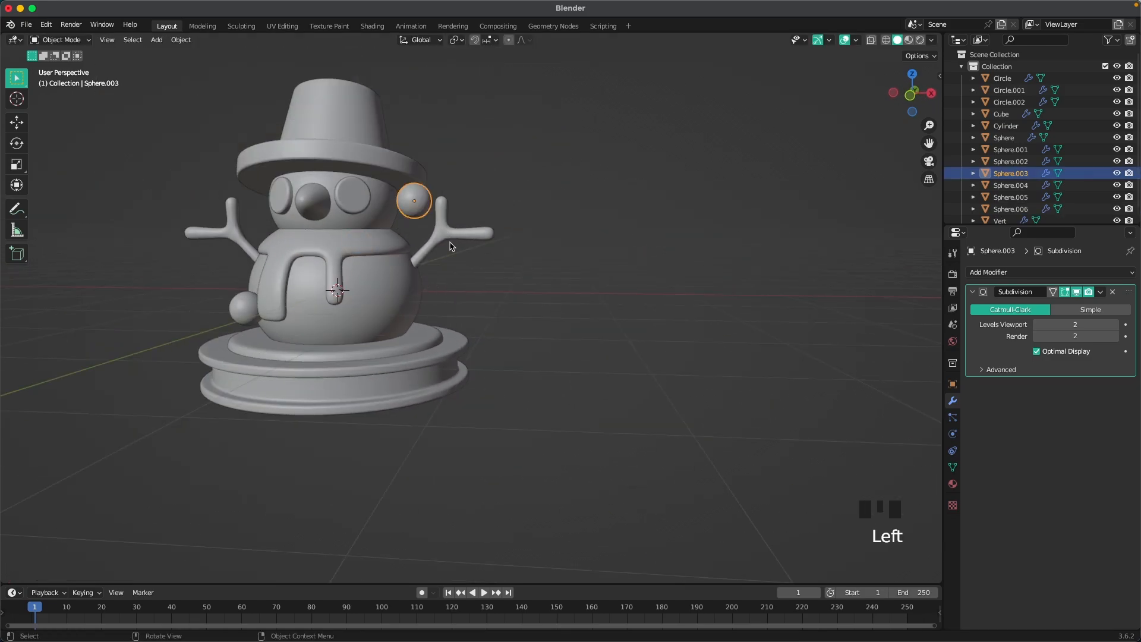
middle_click_drag(454, 248, 501, 290)
key("alt+d")
left_click(358, 176)
middle_click_drag(357, 177, 439, 215)
key("g")
left_click(482, 172)
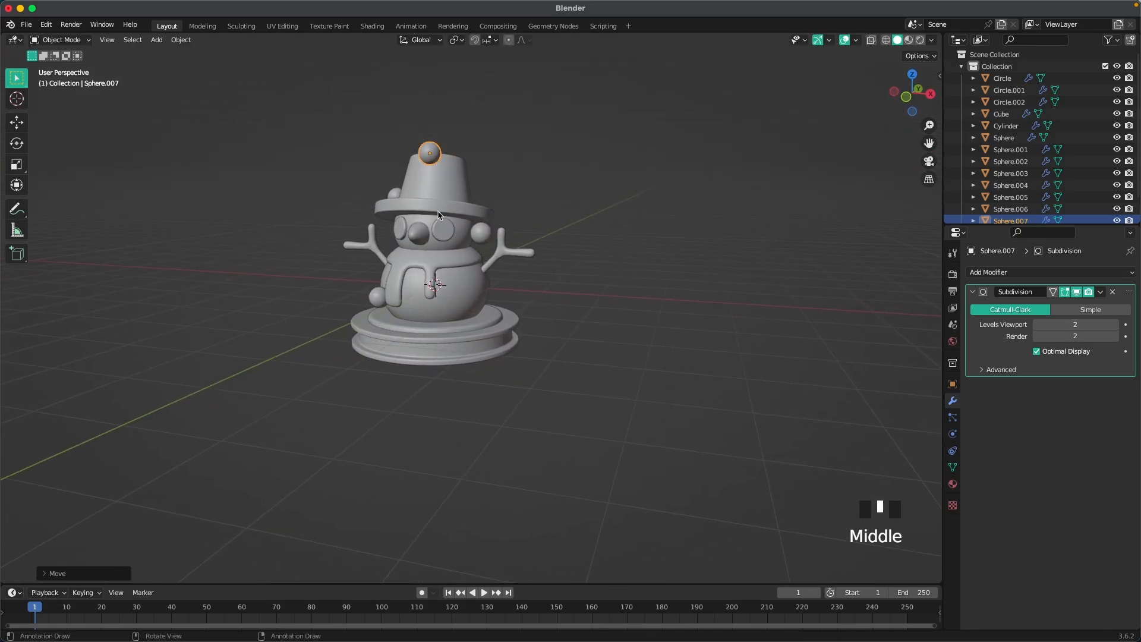
Make a linked duplicate of the sphere at the hat's top and place it behind the hat
middle_click_drag(505, 191, 465, 171)
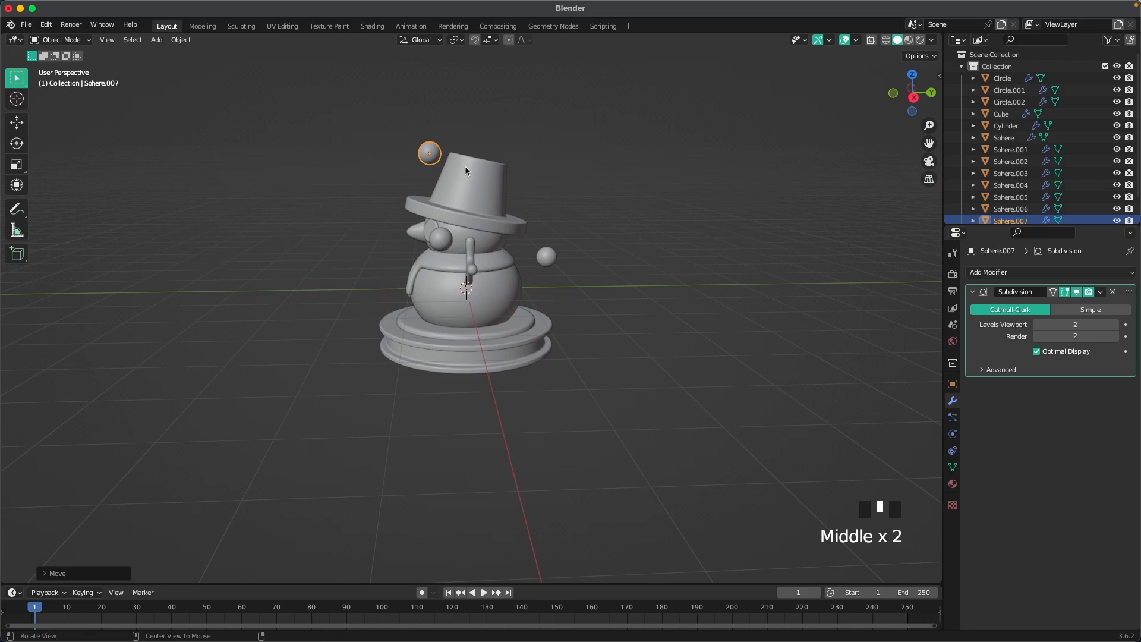
key("alt+d")
left_click(568, 219)
Lower the sphere behind the snowman's body along Z
middle_click_drag(647, 255, 486, 253)
left_click(580, 271)
key("g")
key("z")
left_click(580, 299)
Nudge the sphere behind the hat slightly outward and lower the one beside the hat about 0.41 m along Z
left_click(531, 204)
key("g")
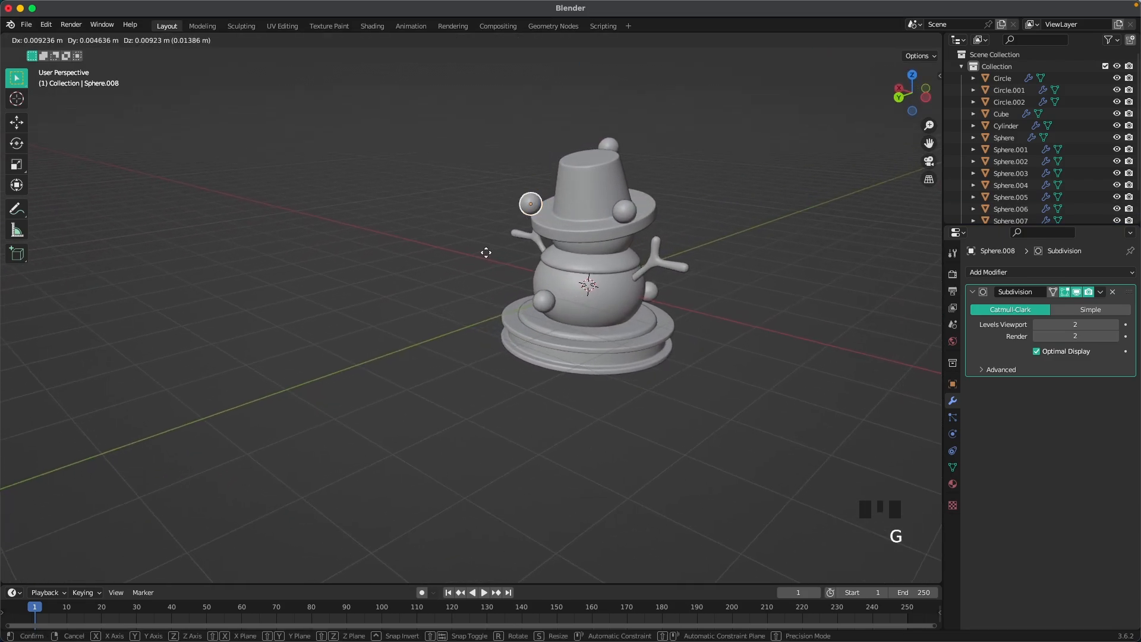
left_click(482, 254)
left_click(624, 211)
key("g")
key("z")
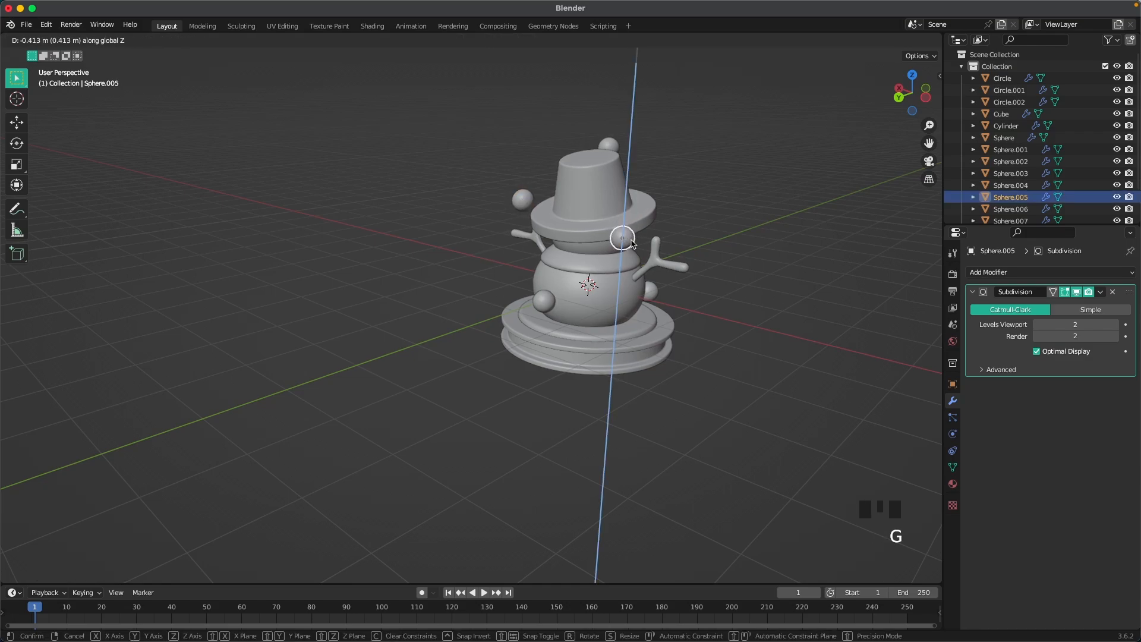
left_click(631, 244)
Nudge the sphere beside the lower body, and shift the one beneath the hat brim horizontally with Z locked
middle_click_drag(631, 244, 454, 227)
middle_click_drag(722, 325, 535, 310, "shift")
middle_click_drag(534, 310, 384, 270)
left_click(440, 318)
key("g")
left_click(442, 303)
left_click(332, 236)
key("g")
key("z")
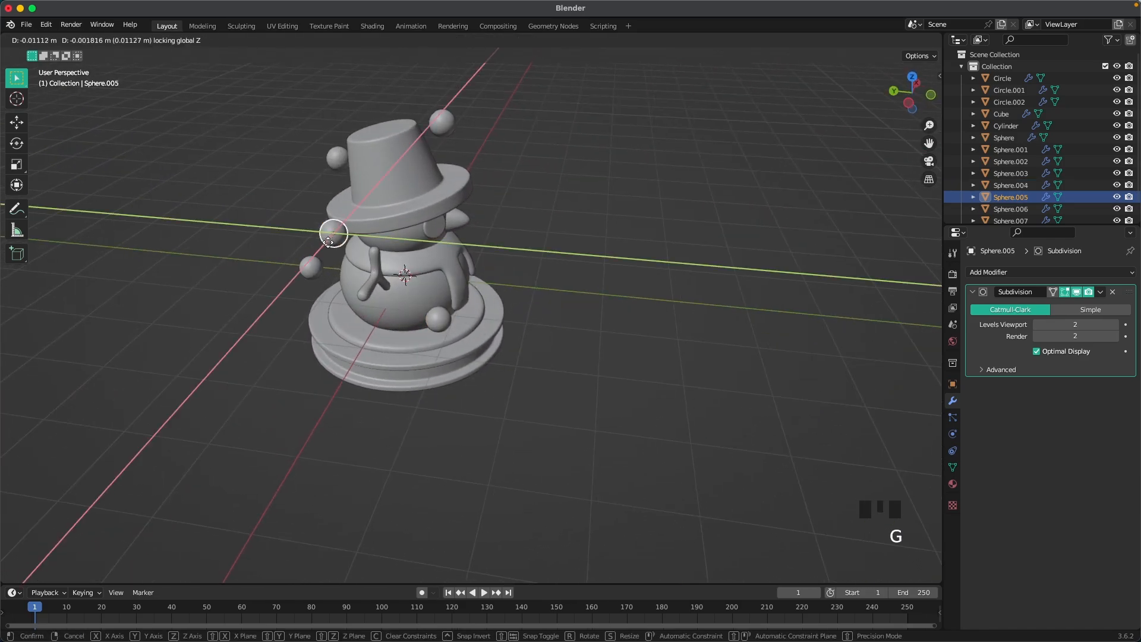
left_click(323, 244)
Reposition the lower spheres freehand around the snowman, leaving one close to the body just above the disc
middle_click_drag(604, 315, 502, 342)
left_click(404, 371)
key("g")
left_click(428, 364)
left_click(359, 389)
key("g")
left_click(526, 484)
key("g")
left_click(606, 344)
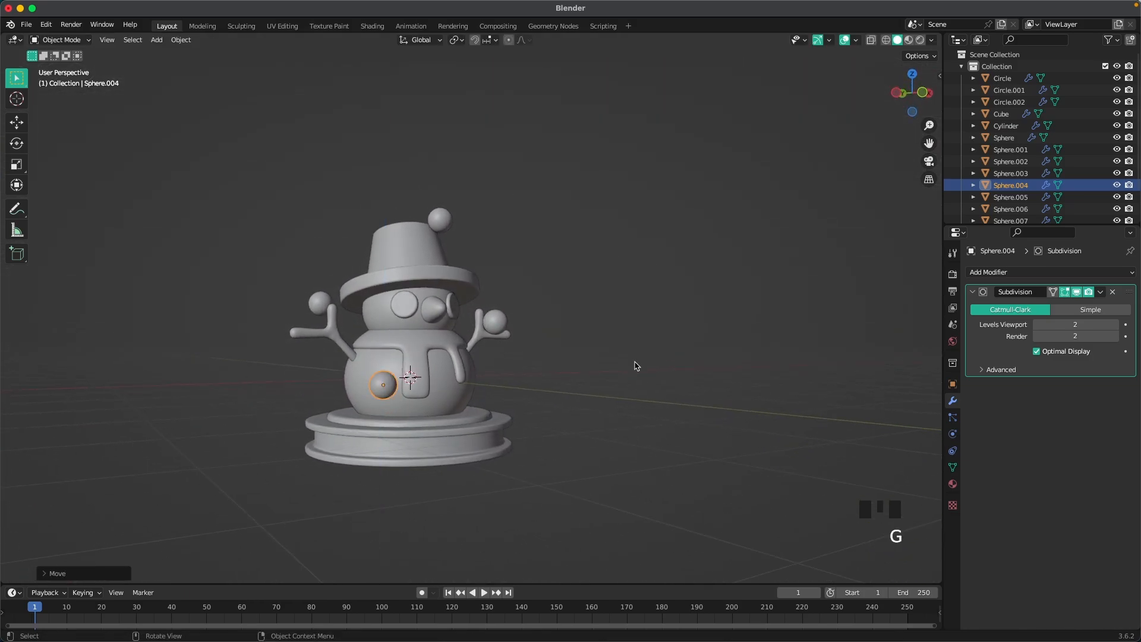
Move the sphere beside the head down next to the nearby branch arm and deselect it
middle_click_drag(634, 364, 621, 343)
scroll(586, 384, "down", 2)
left_click(516, 329)
key("g")
left_click(527, 340)
left_click(618, 350)
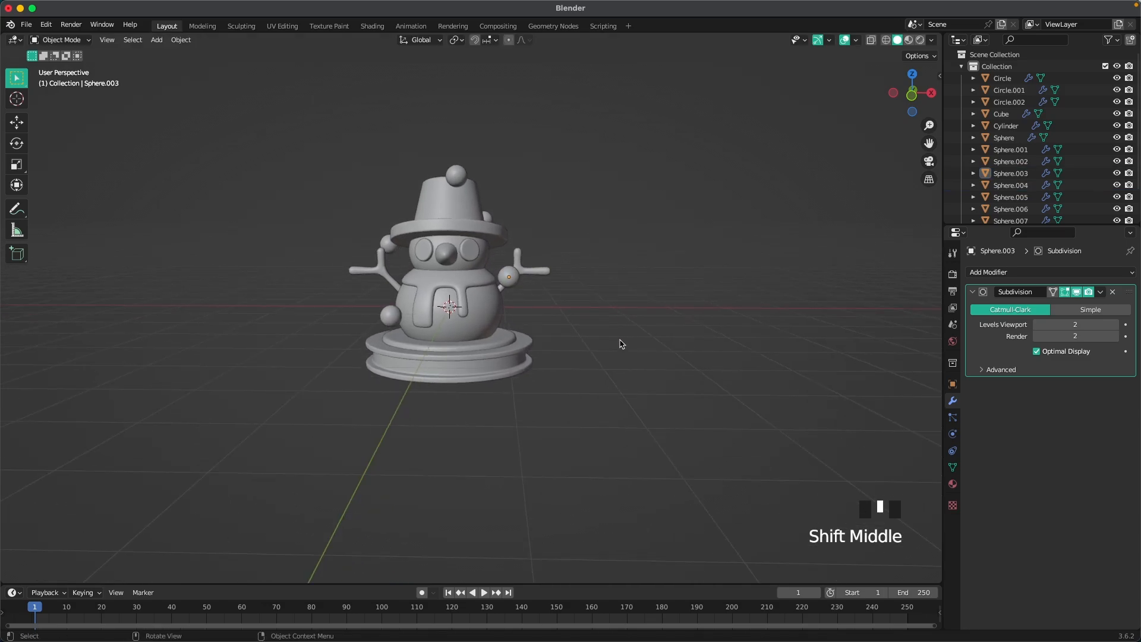
Add a Round Cube mesh at the world origin and set its radius to 1.00 to form a sphere
key("shift+a")
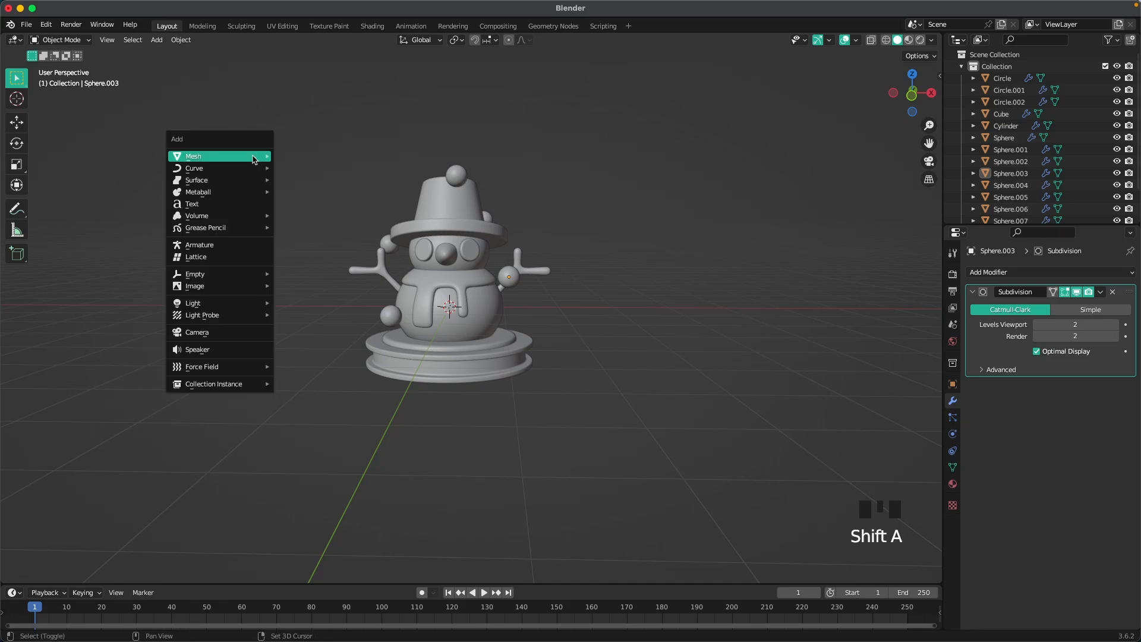
mouse_move(267, 156)
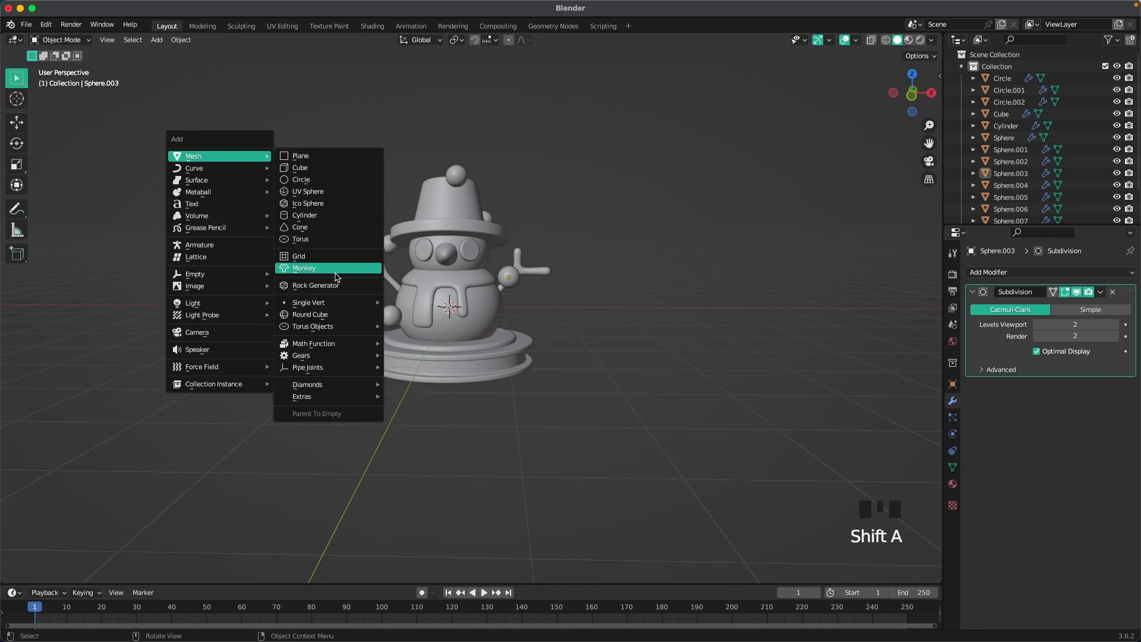
left_click(322, 315)
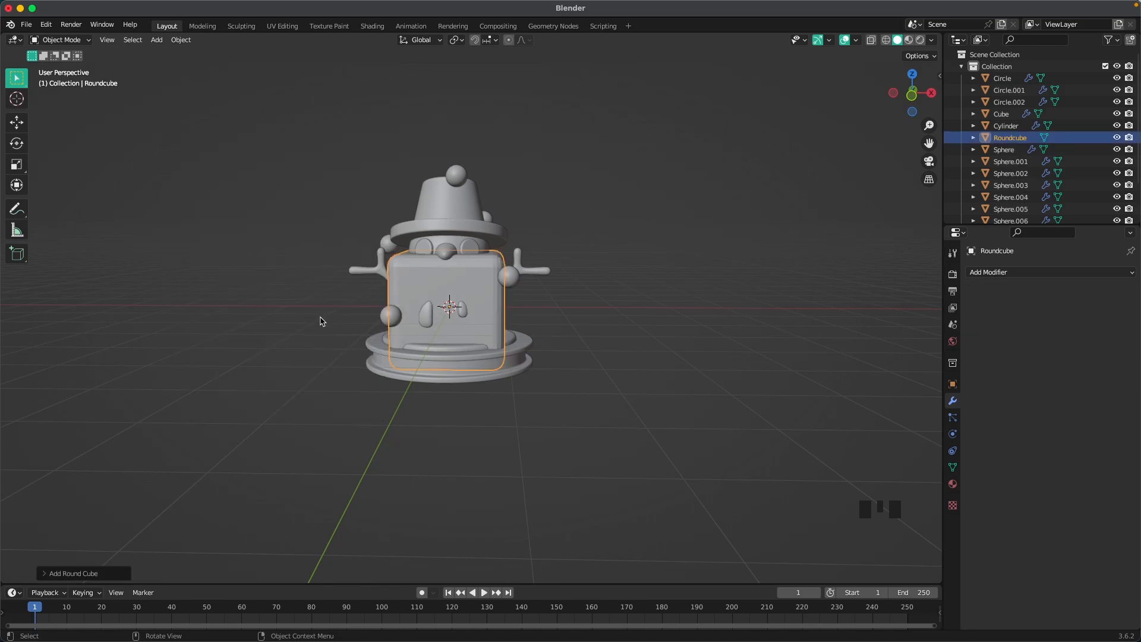
left_click(43, 572)
left_click(181, 290)
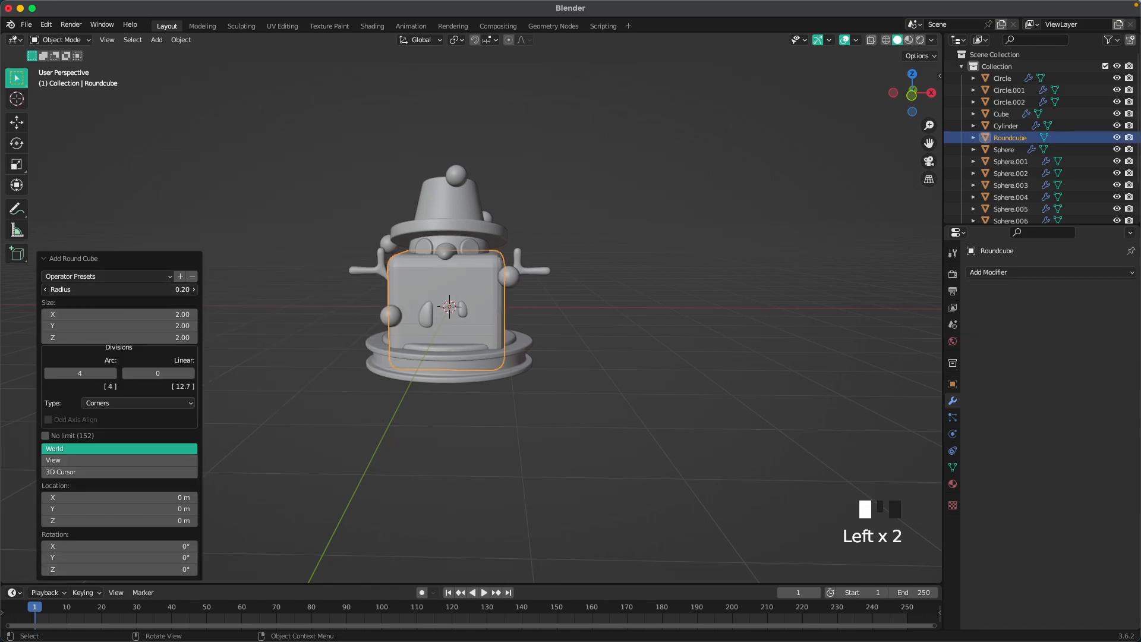
type("1")
key("Tab")
Raise the round cube's arc divisions to 10 for a finer spherical surface
left_click(112, 380)
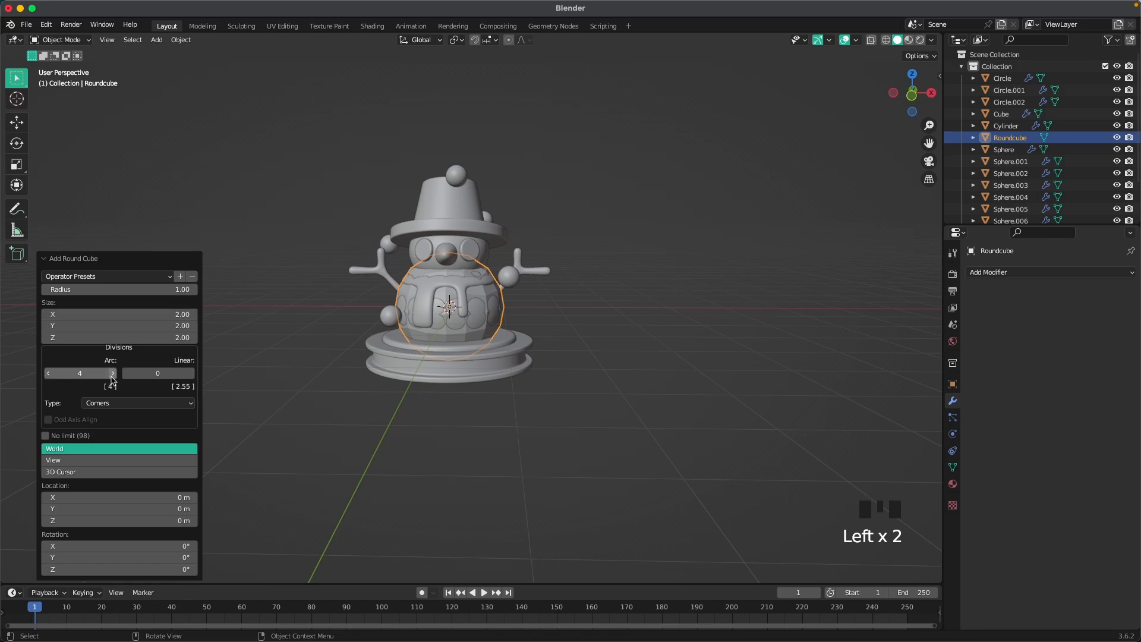
left_click(113, 373)
left_click(113, 373)
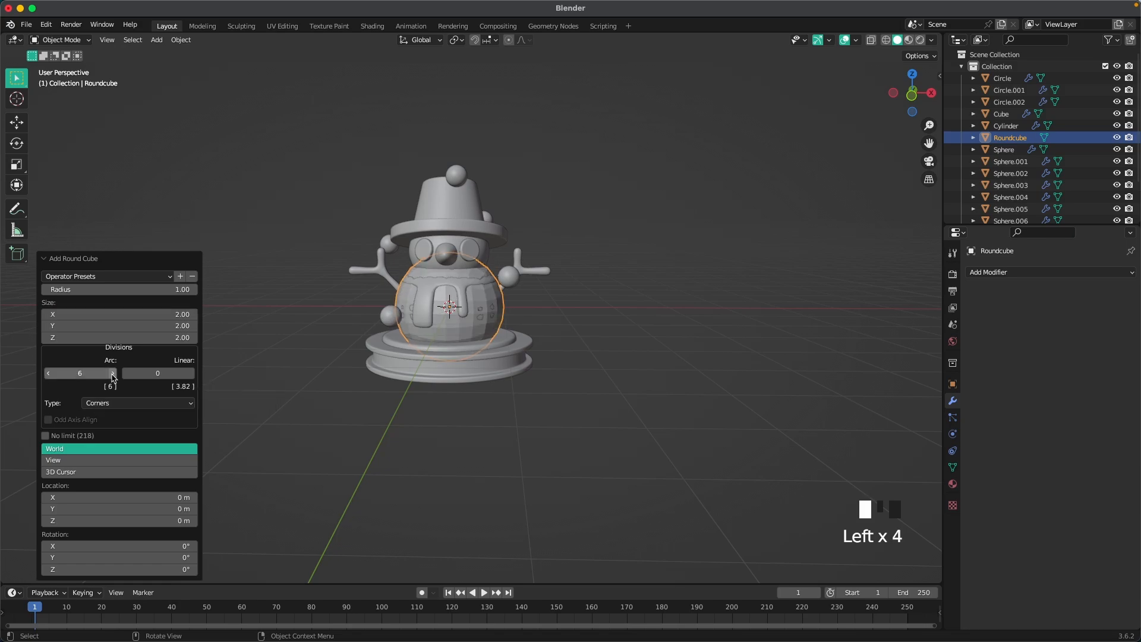
left_click(113, 373)
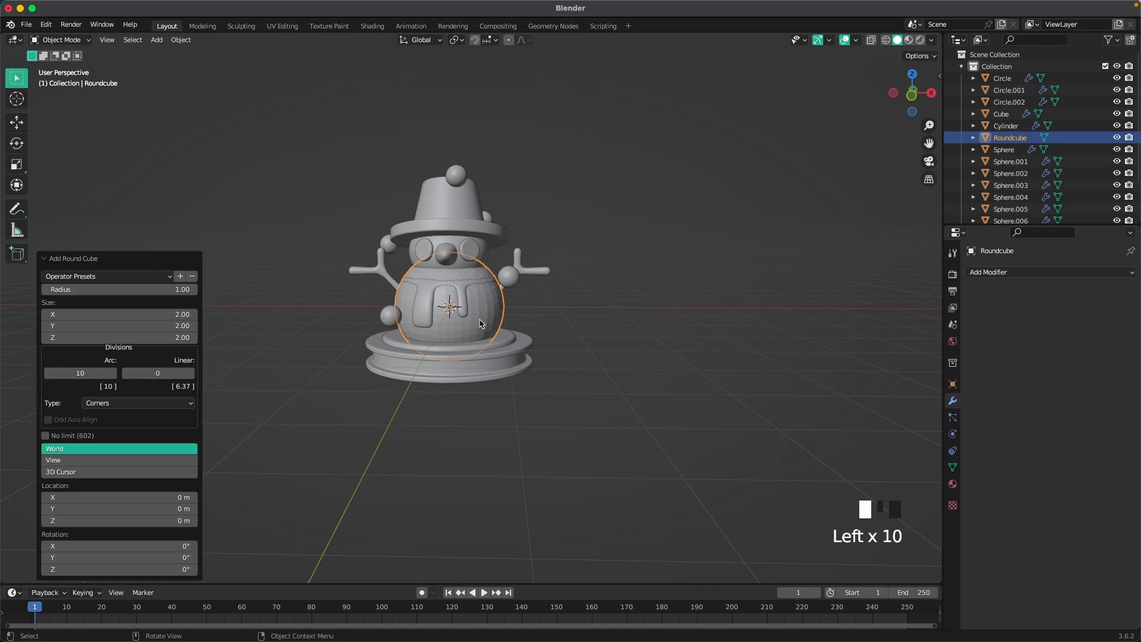
scroll(481, 322, "up", 3)
scroll(488, 323, "down", 2)
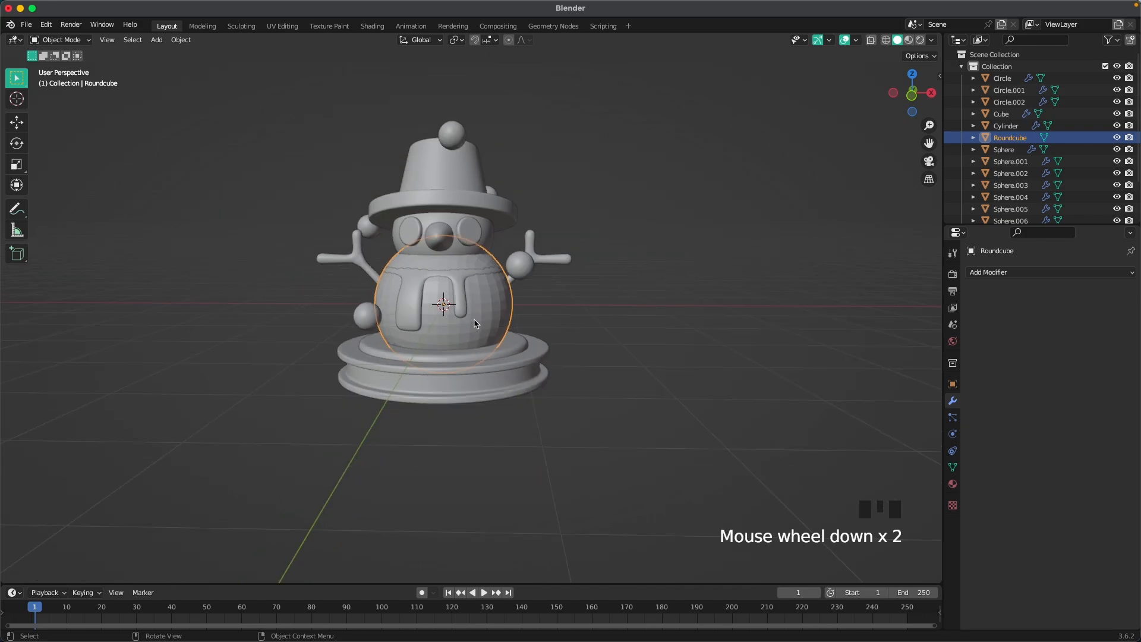
Scale up the sphere's whole mesh in Edit Mode until it envelops the snowman, and return to Object Mode
key("Tab")
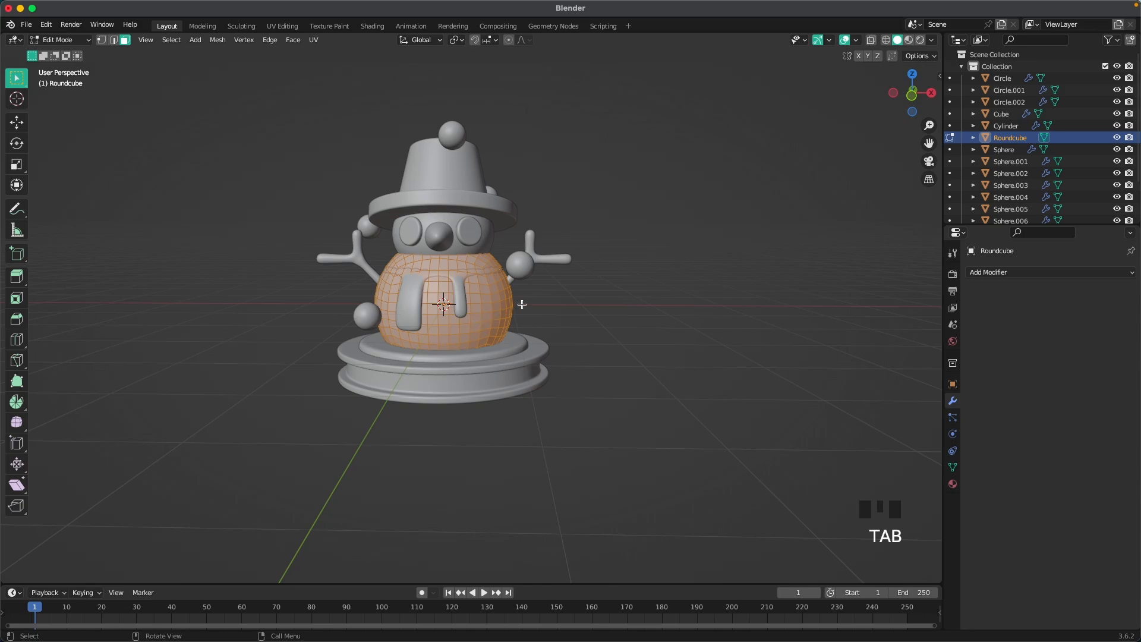
key("s")
left_click(634, 295)
key("Tab")
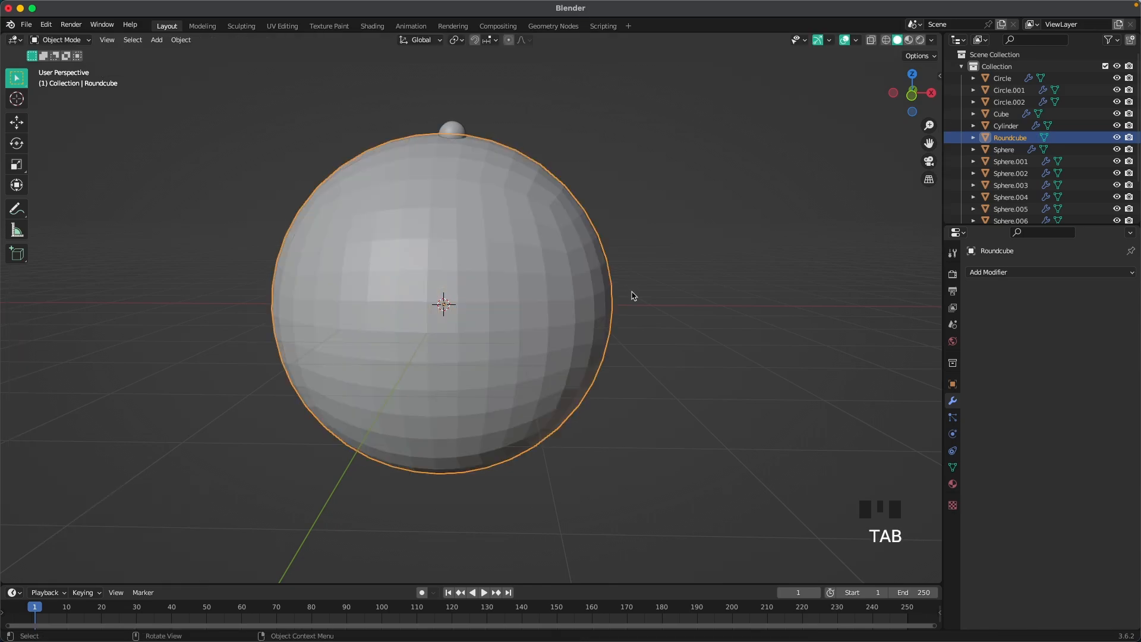
In front view, raise the large sphere about 1.43 m along Z above the pedestal
key("grave")
left_click(604, 270)
key("g")
key("z")
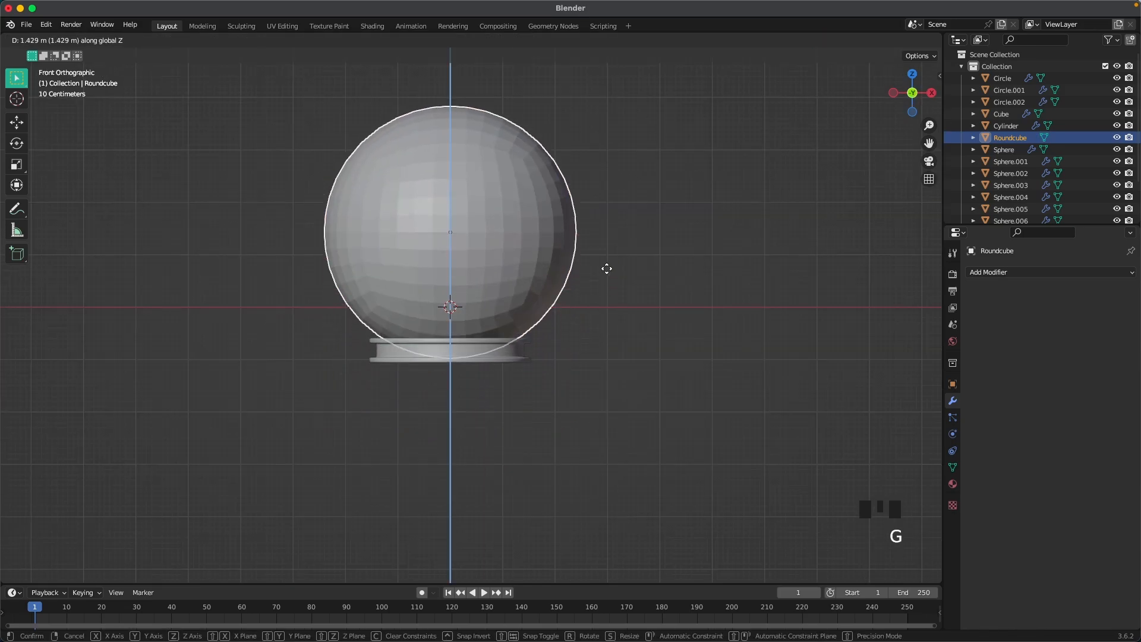
left_click(606, 268)
Scale the sphere's mesh by about 0.895 in Edit Mode and turn on X-ray display
key("Tab")
key("s")
left_click(662, 245)
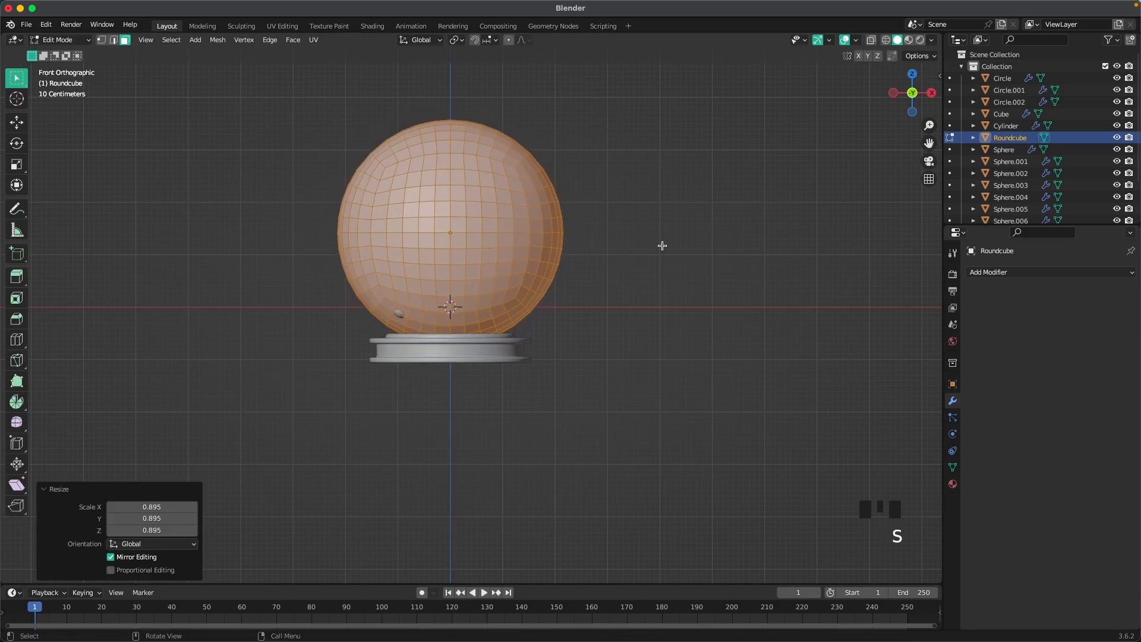
key("z")
left_click(660, 312)
scroll(594, 300, "up", 3)
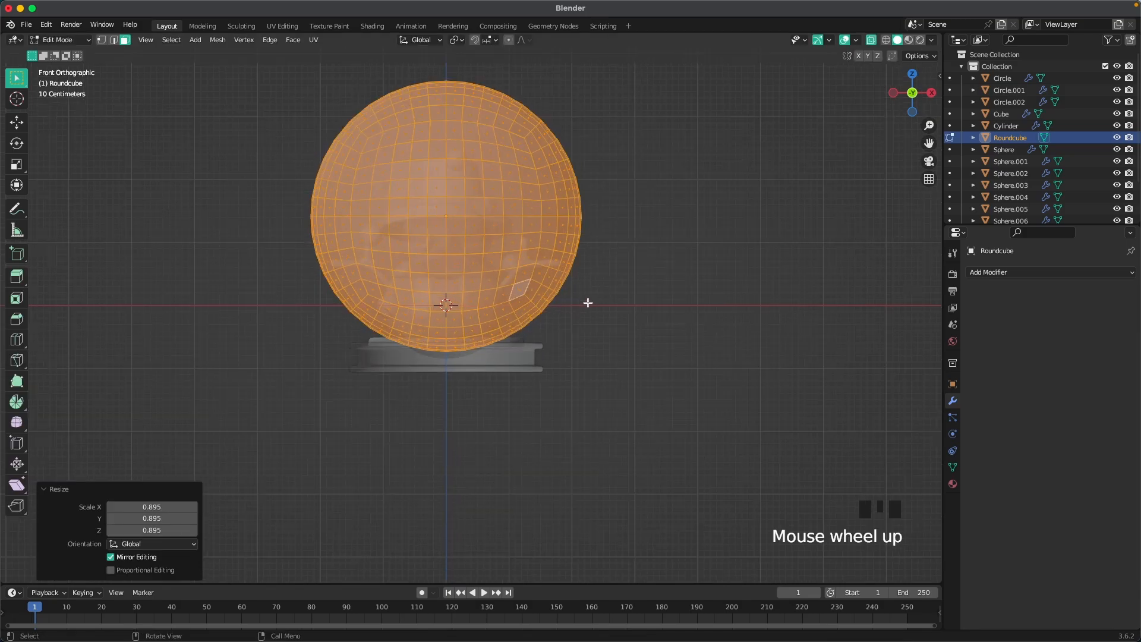
Shrink the sphere's mesh further by a factor of about 0.88
middle_click_drag(597, 301, 607, 372, "shift")
key("s")
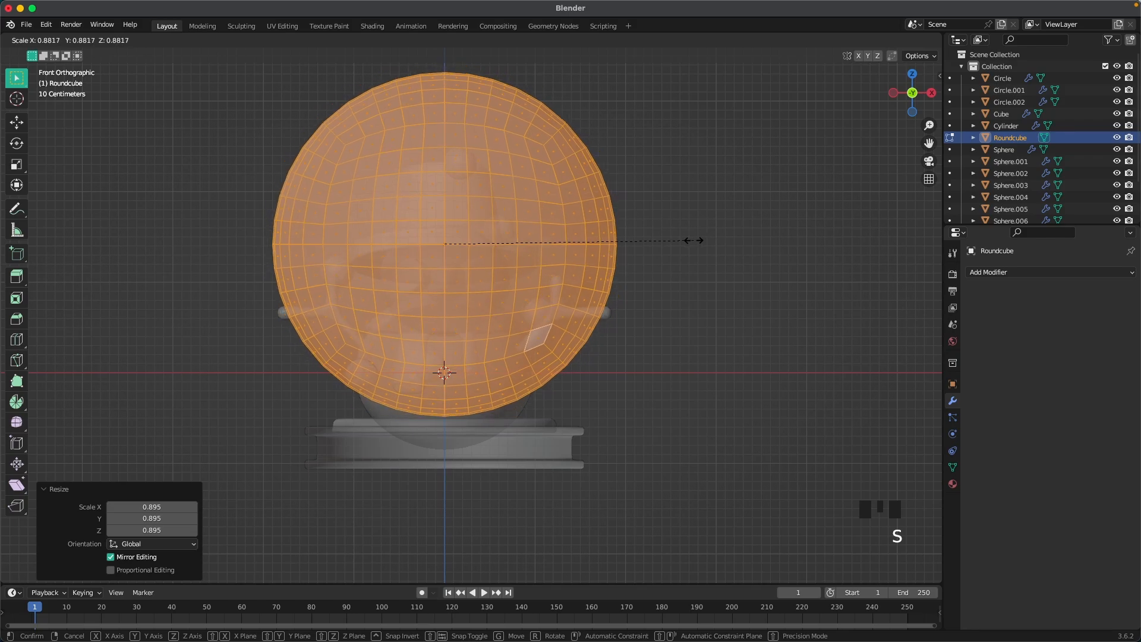
left_click(695, 237)
Lower the sphere in Object Mode along Z until its underside reaches just past the pedestal's base
key("g")
right_click(702, 239)
key("Tab")
key("Tab")
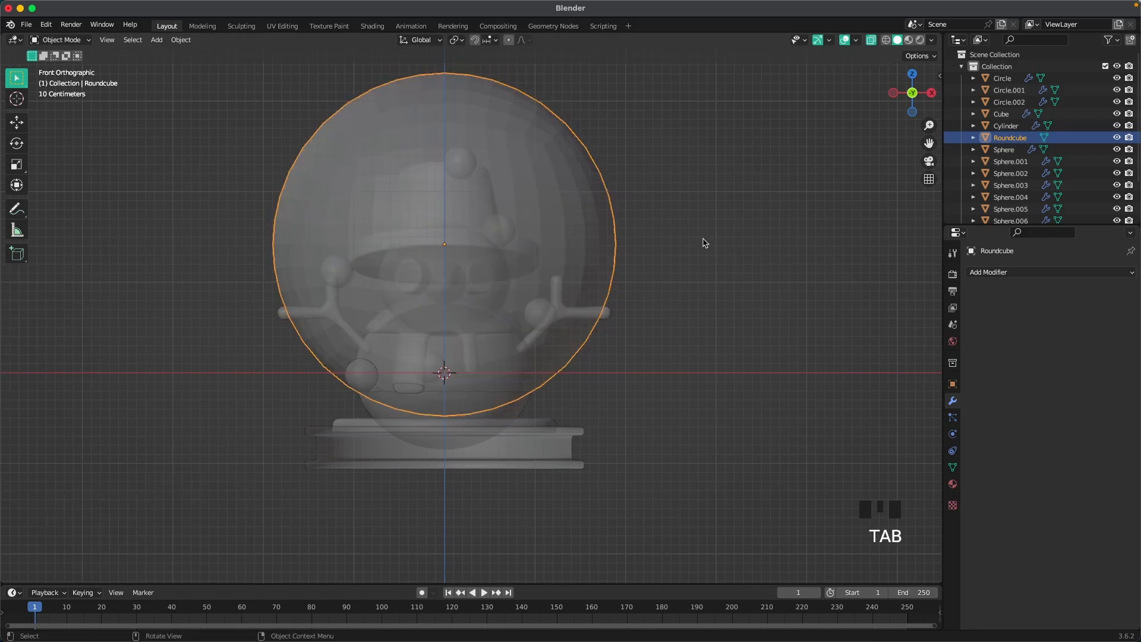
key("Tab")
key("g")
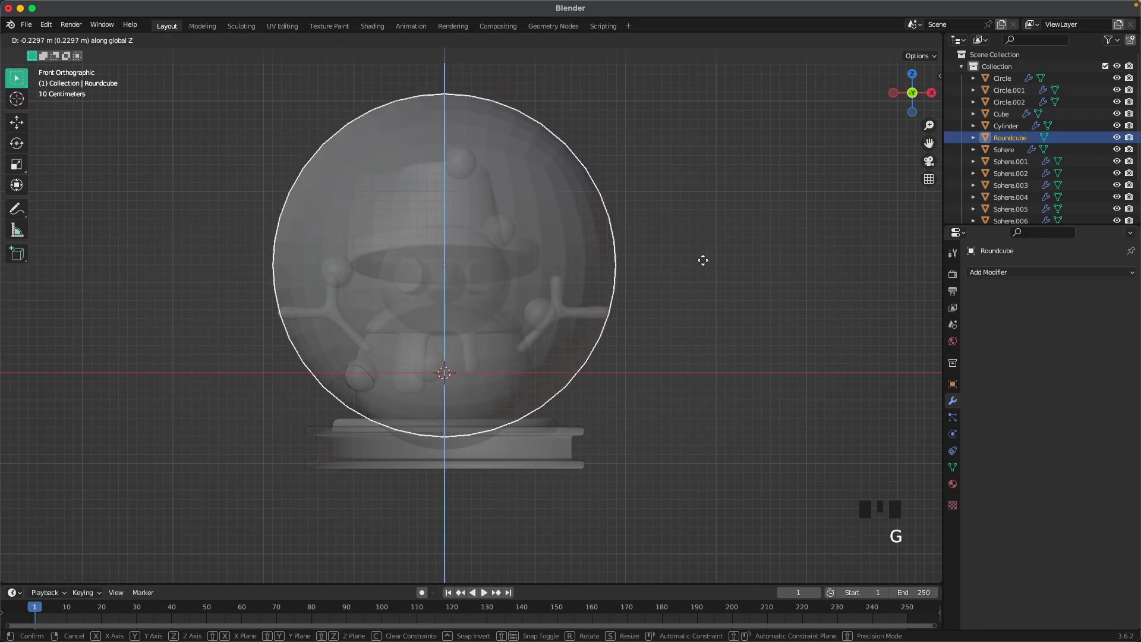
left_click(700, 300)
Enlarge the sphere's mesh slightly to enclose both branch arms, and raise the object about 0.12 m along Z
key("Tab")
key("s")
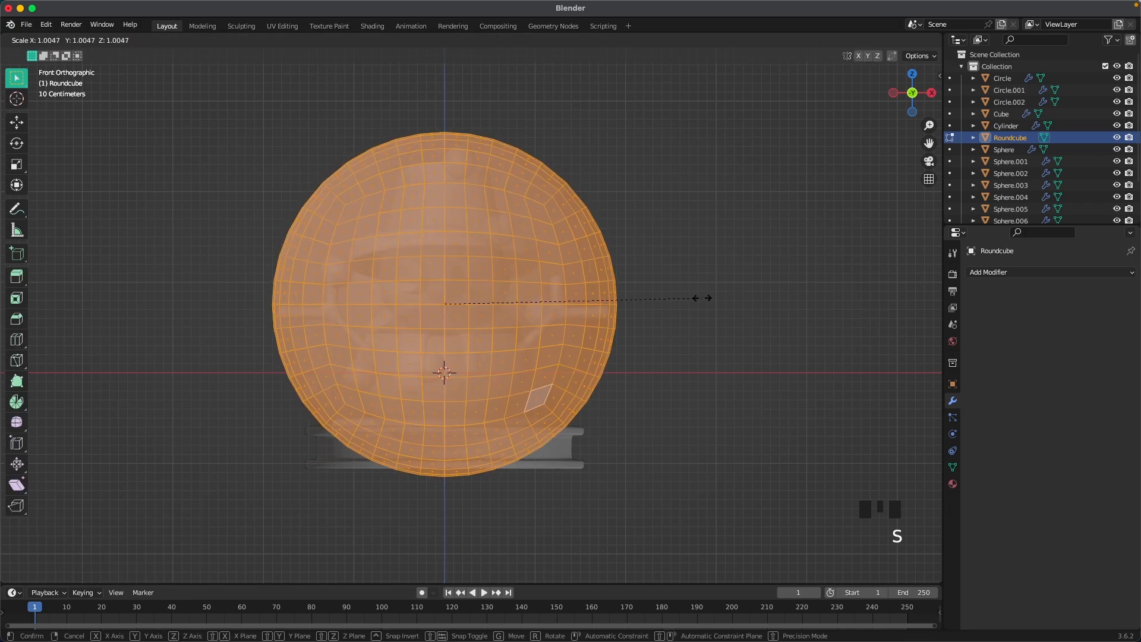
left_click(718, 297)
key("Tab")
key("g")
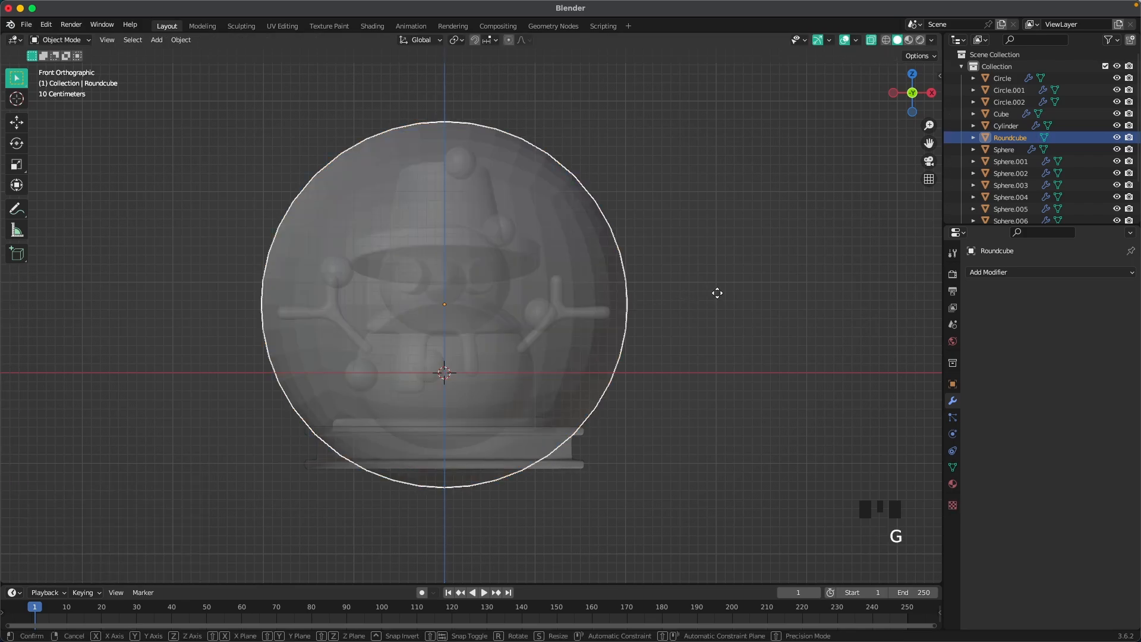
key("z")
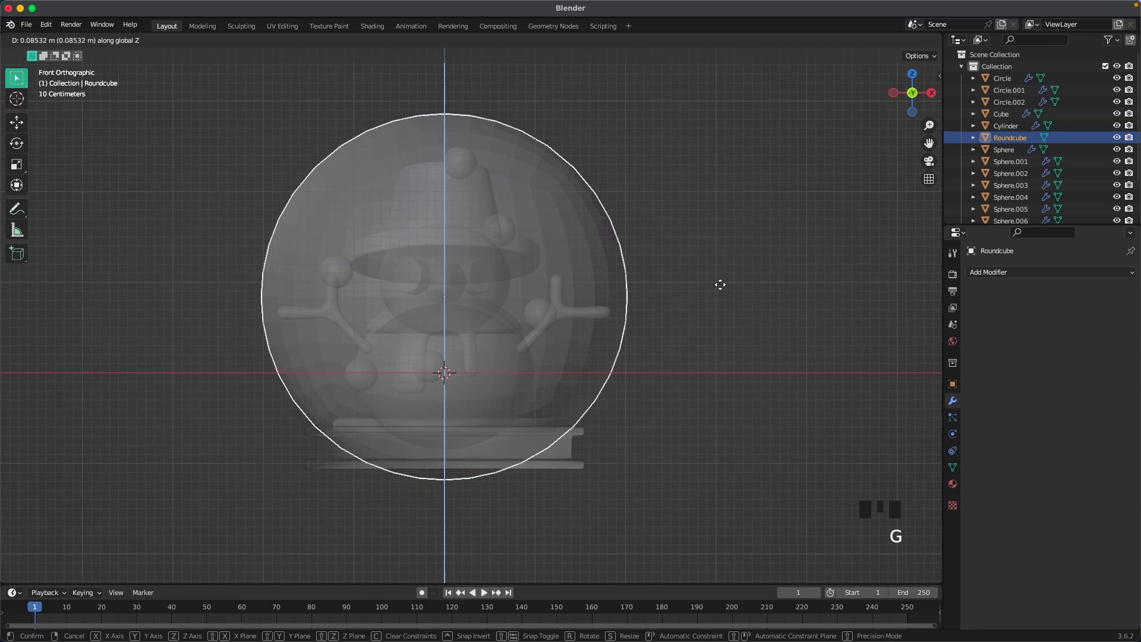
left_click(720, 282)
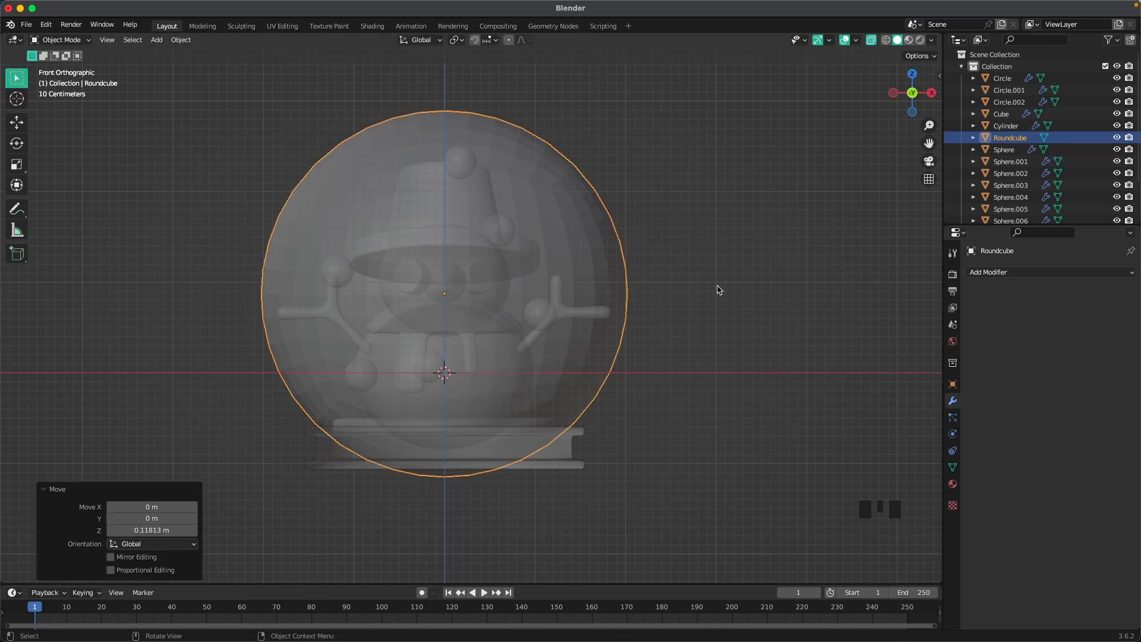
Knife-cut the sphere's mesh along a straight horizontal line at the pedestal's upper rim, using the angle constraint
middle_click_drag(615, 419, 627, 339, "shift")
key("Tab")
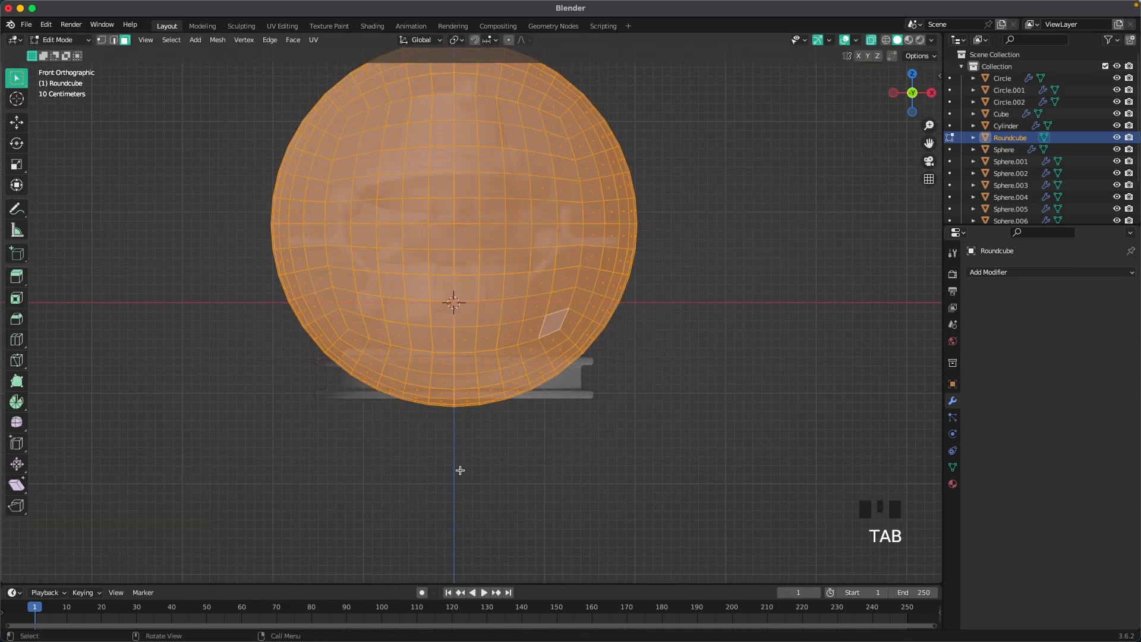
scroll(389, 441, "up", 2)
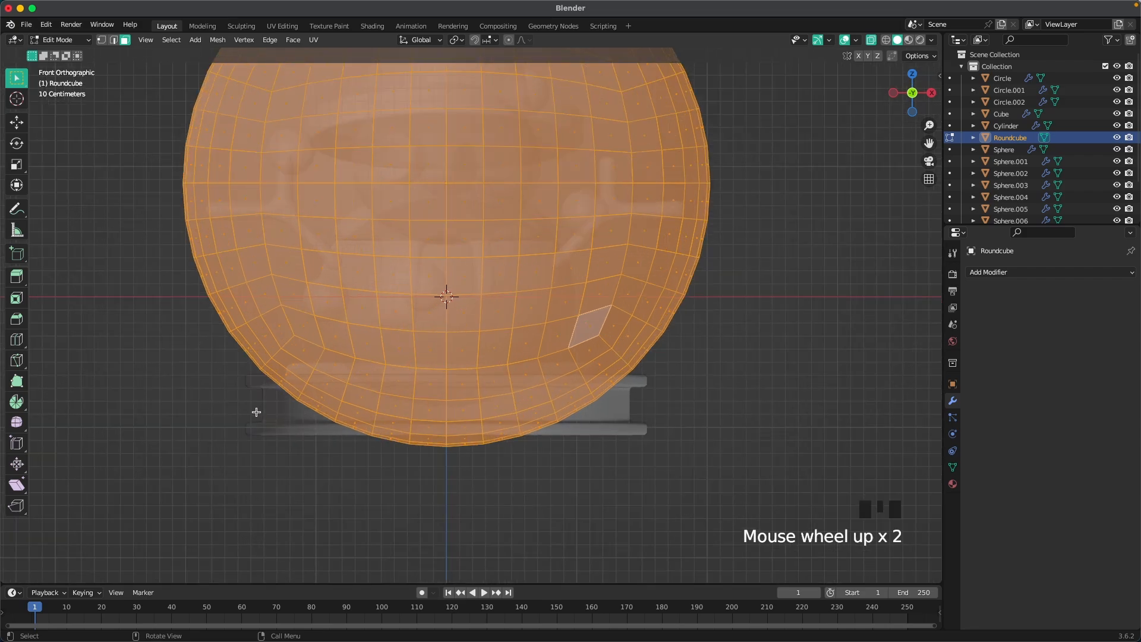
key("k")
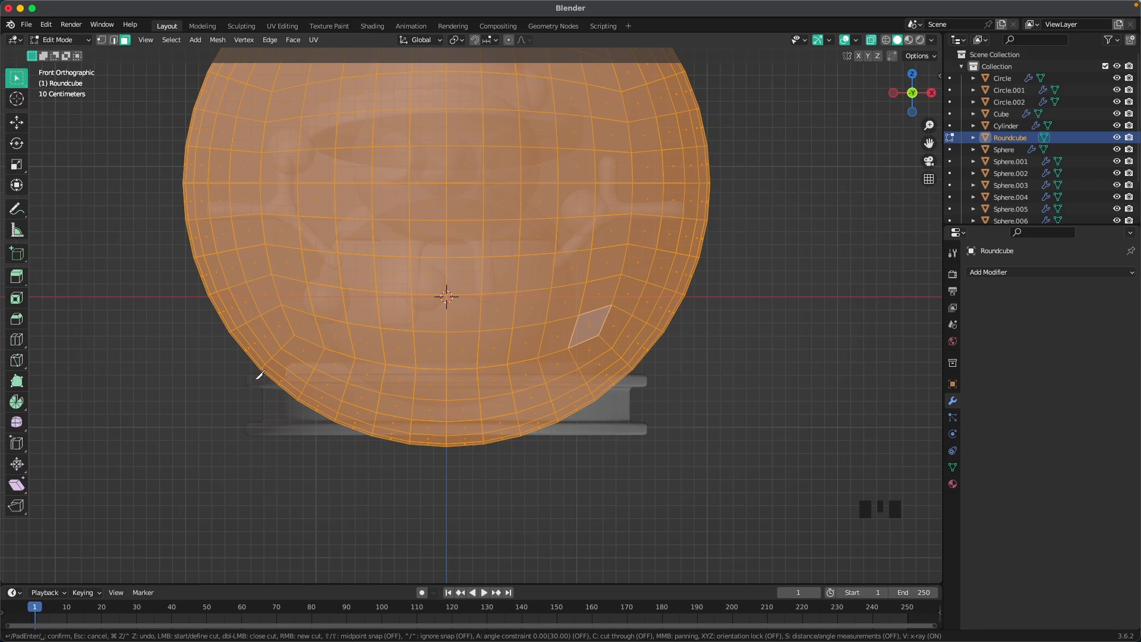
key("a")
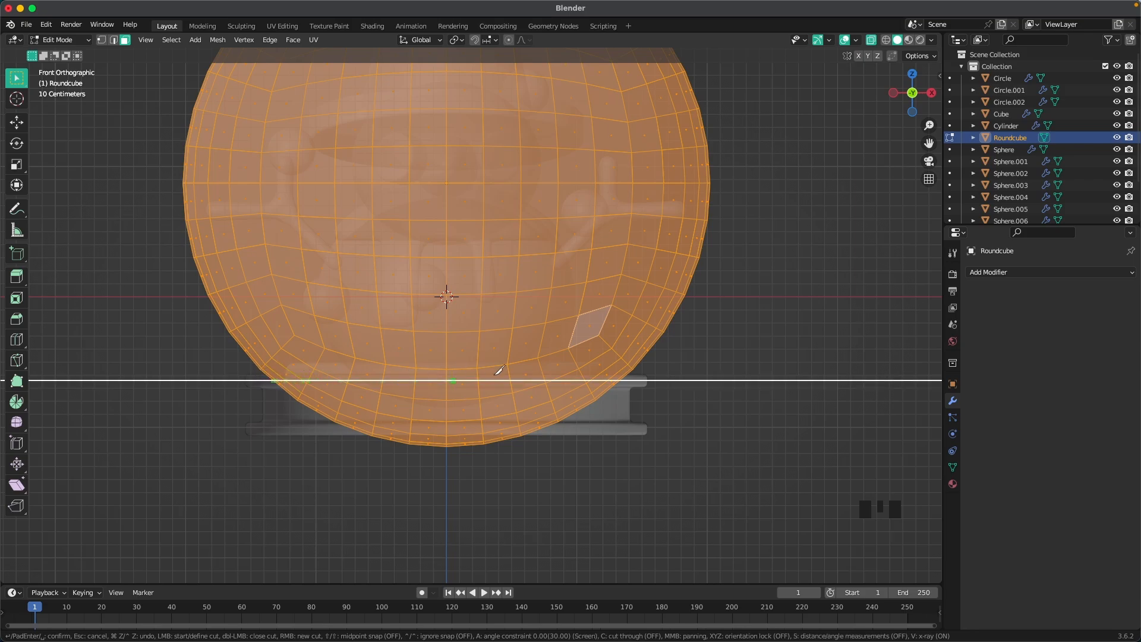
left_click(660, 365)
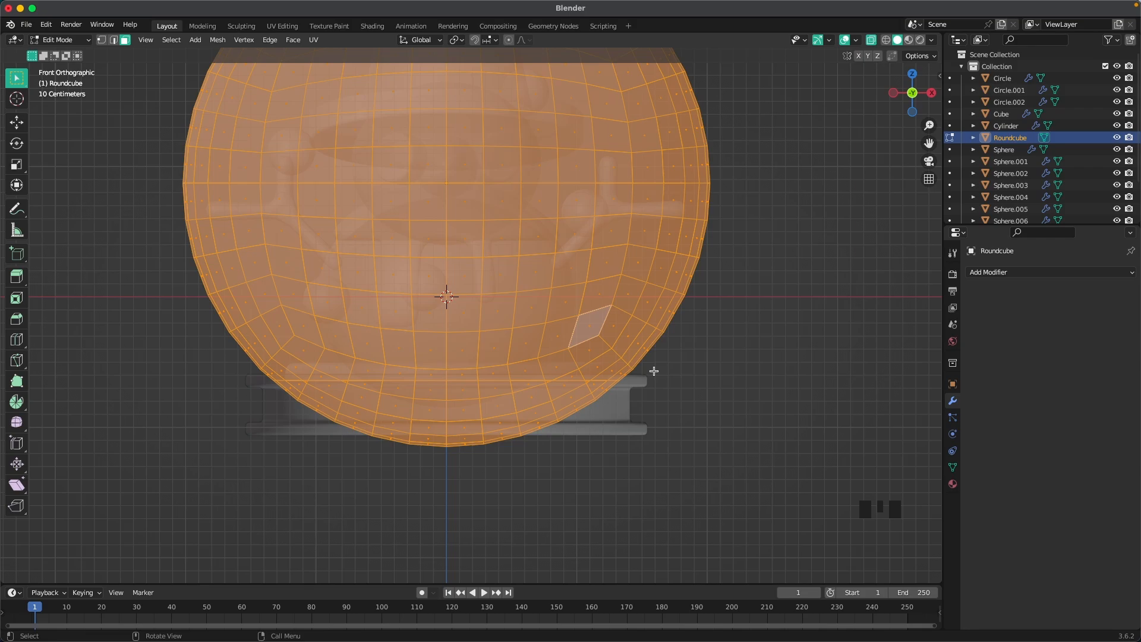
scroll(342, 491, "up", 1)
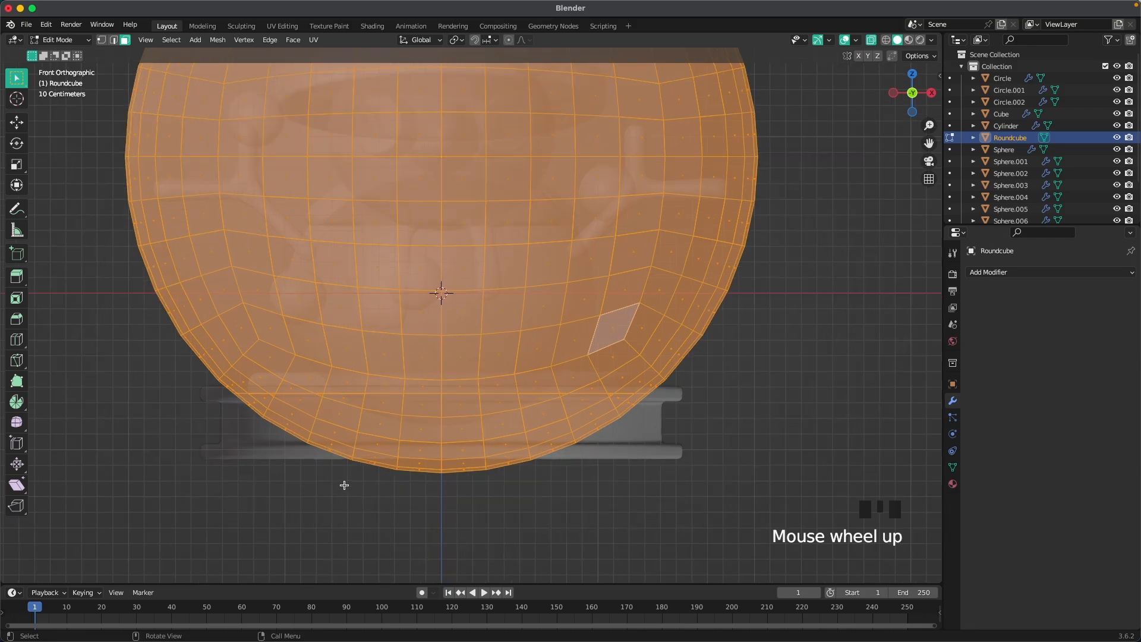
Select the sphere's vertices below the knife cut in vertex mode and delete them to leave an open bottom
left_click_drag(158, 543, 759, 395)
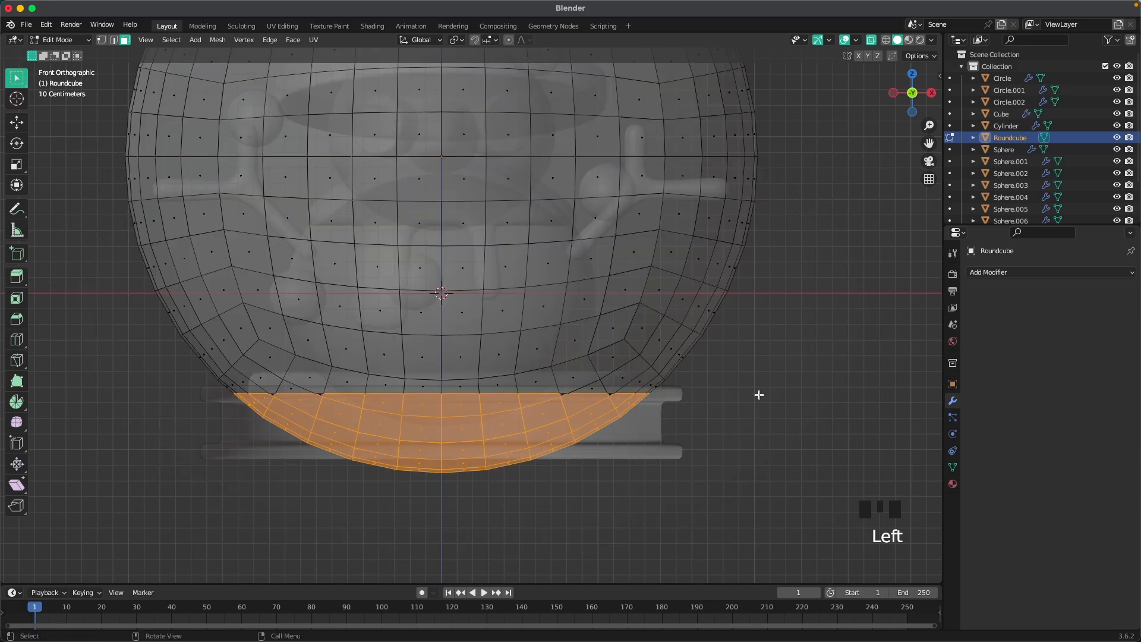
key("1")
left_click_drag(162, 542, 783, 394)
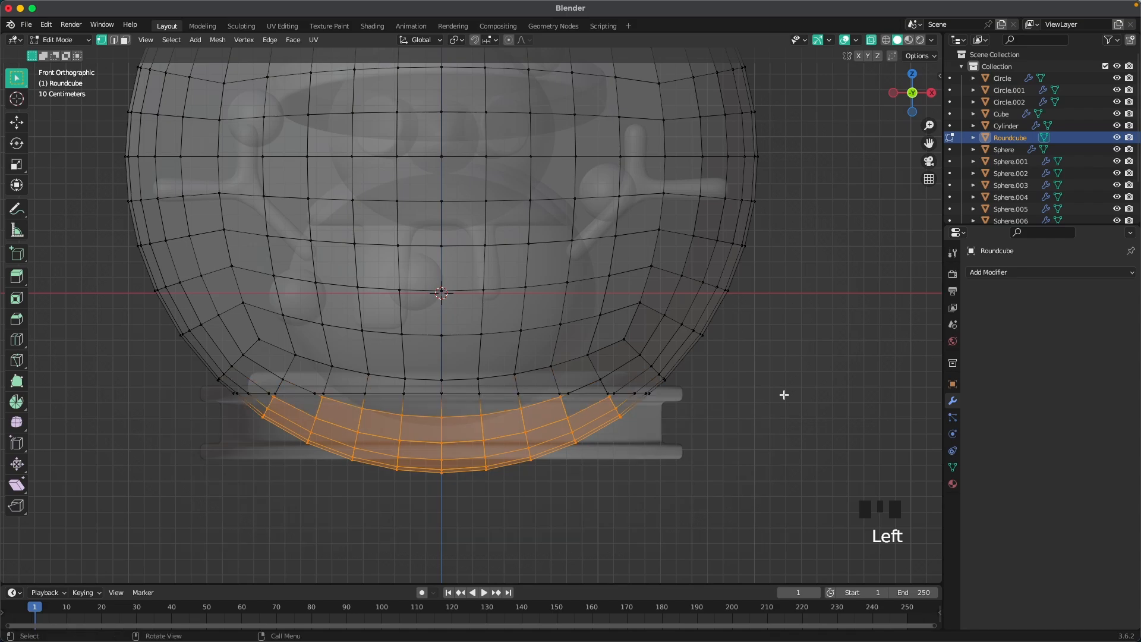
key("x")
left_click(785, 395)
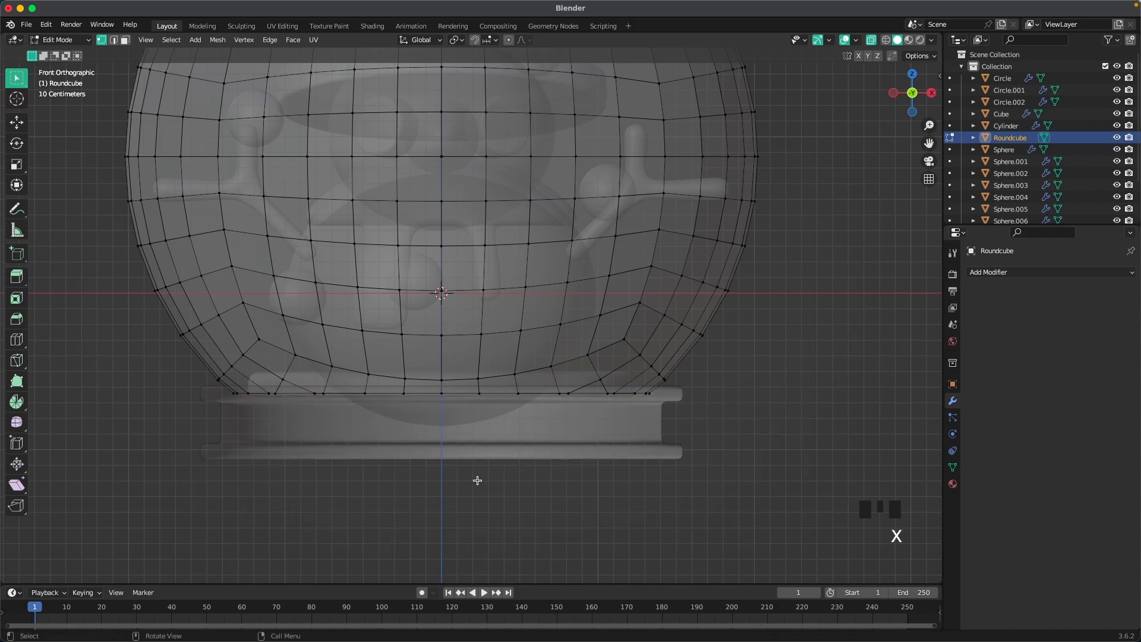
scroll(473, 473, "up", 3)
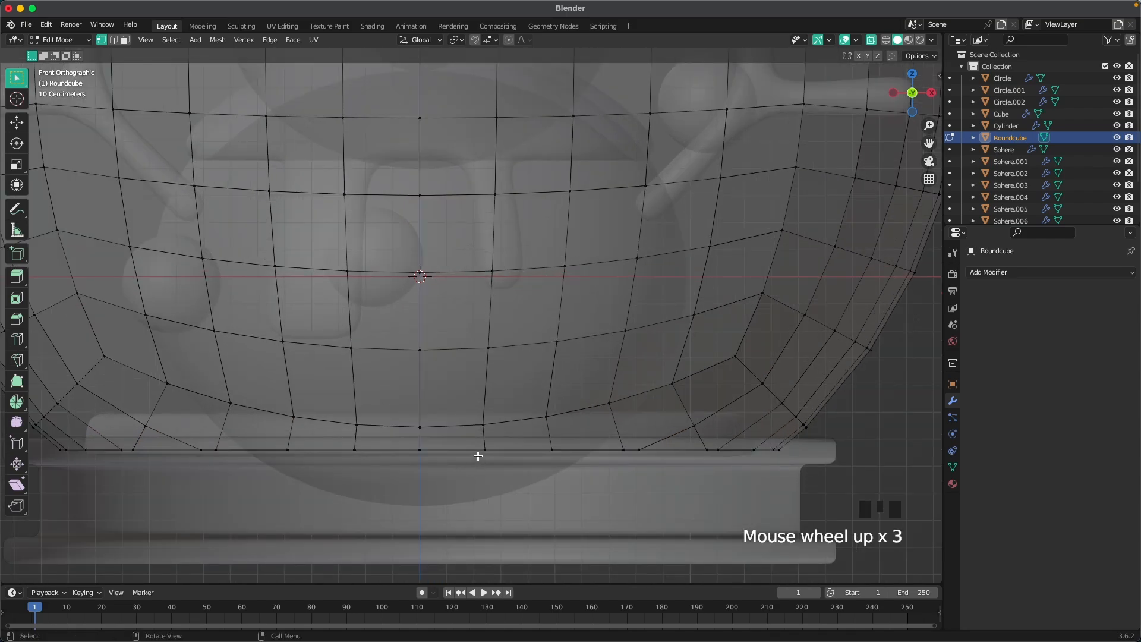
Leave the globe's mesh editing and add a Solidify modifier with a thickness of about 0.069 m to the globe
scroll(477, 456, "down", 4)
key("Tab")
scroll(518, 283, "down", 1)
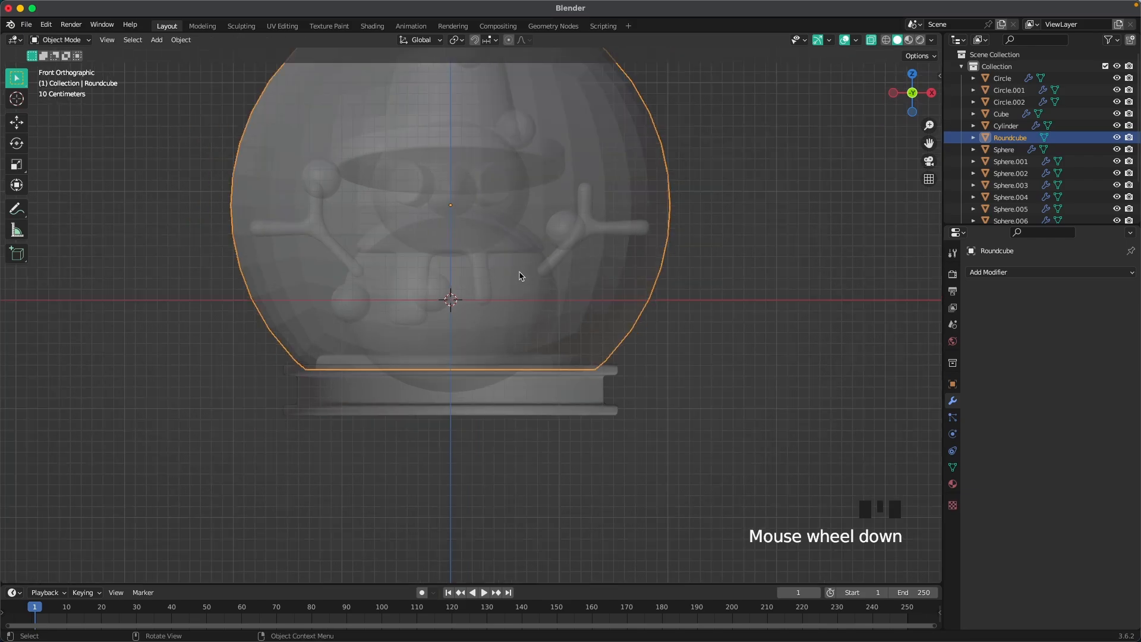
double_click(620, 461)
left_click(615, 295)
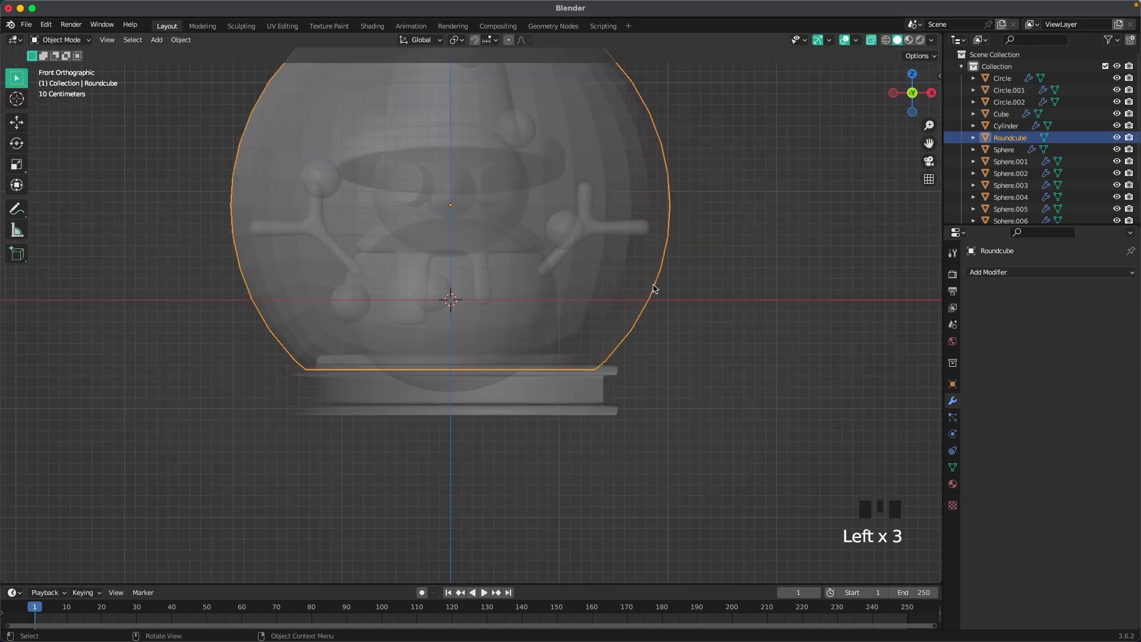
left_click(990, 272)
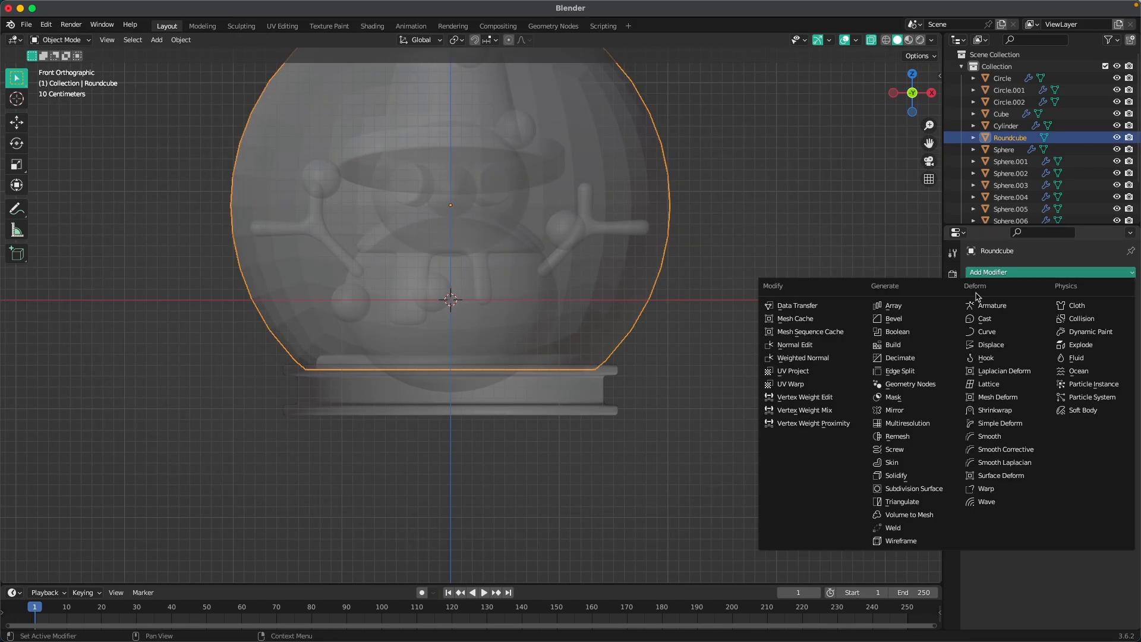
left_click(895, 476)
mouse_move(1076, 325)
left_mouse_down("shift")
mouse_move(1055, 324)
mouse_move(1093, 325)
left_mouse_up("shift")
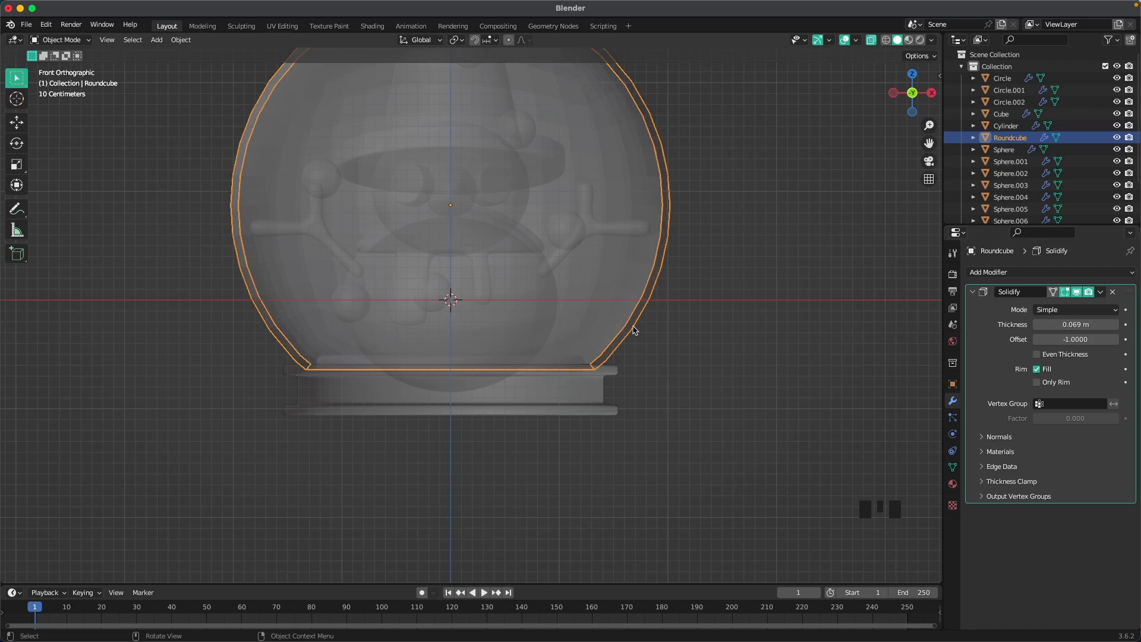
Add a level 2 Subdivision Surface modifier to the globe and shade it smooth
key("ctrl+2")
middle_click_drag(650, 180, 637, 231, "shift")
right_click(636, 230)
left_click(637, 227)
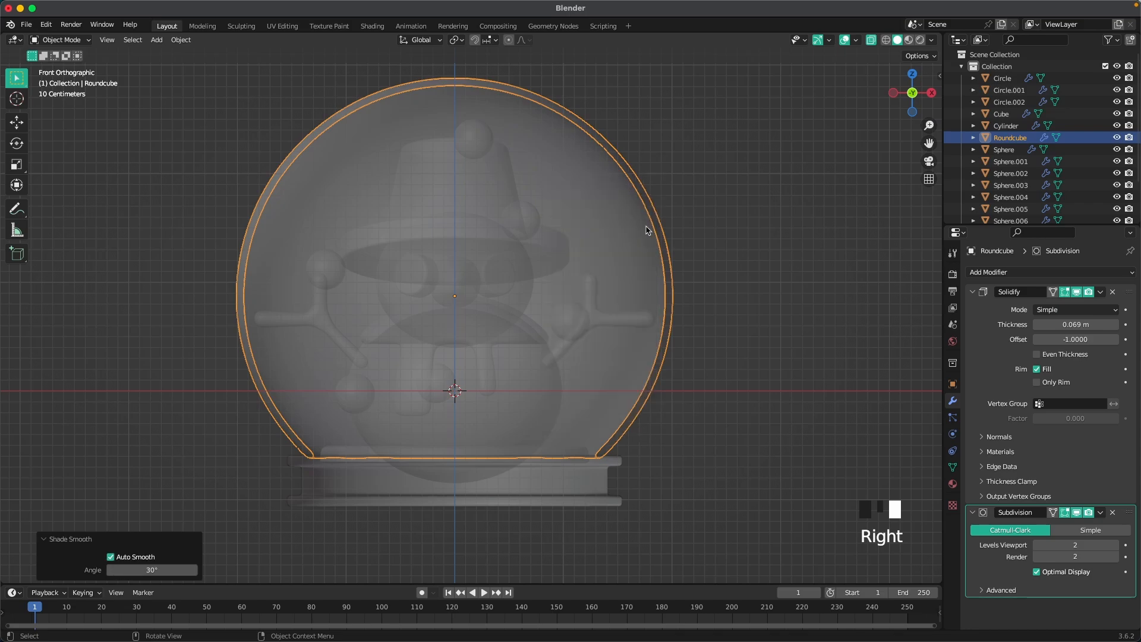
left_click(772, 244)
Add a camera at the origin and move it in front of the snow globe, about -5.48 m along the Y axis
middle_click_drag(772, 245, 780, 284)
scroll(780, 285, "down", 5)
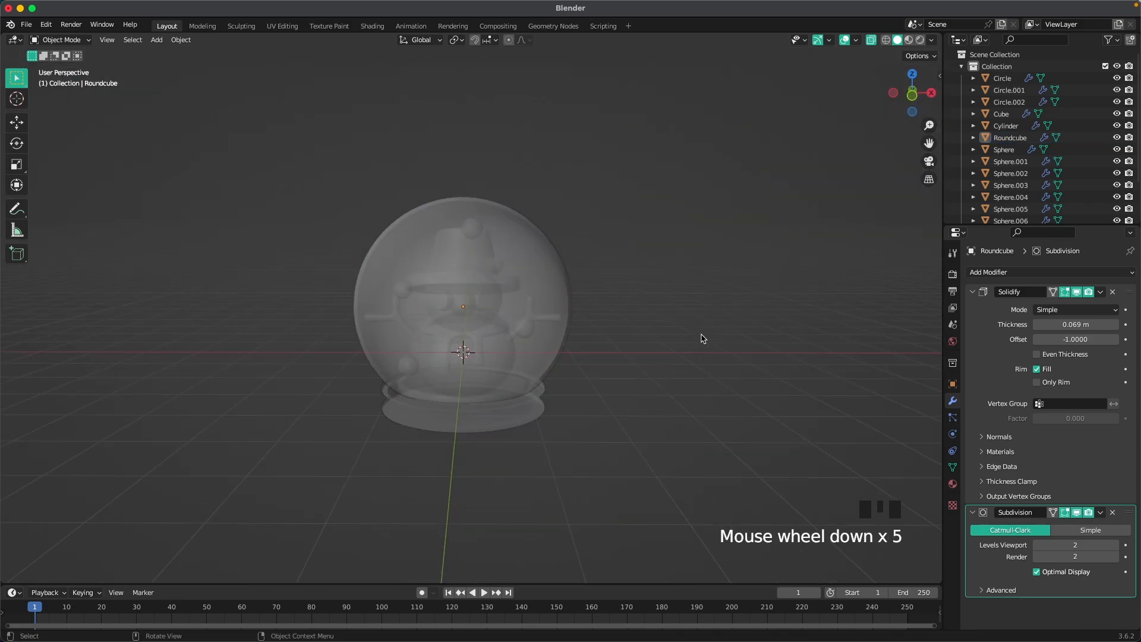
mouse_move(618, 345)
middle_mouse_down()
mouse_move(603, 349)
mouse_move(598, 326)
mouse_move(703, 327)
mouse_move(695, 365)
mouse_move(659, 385)
mouse_move(775, 360)
mouse_move(789, 324)
mouse_move(636, 344)
middle_mouse_up()
key("grave")
scroll(636, 350, "up", 5)
key("shift+a")
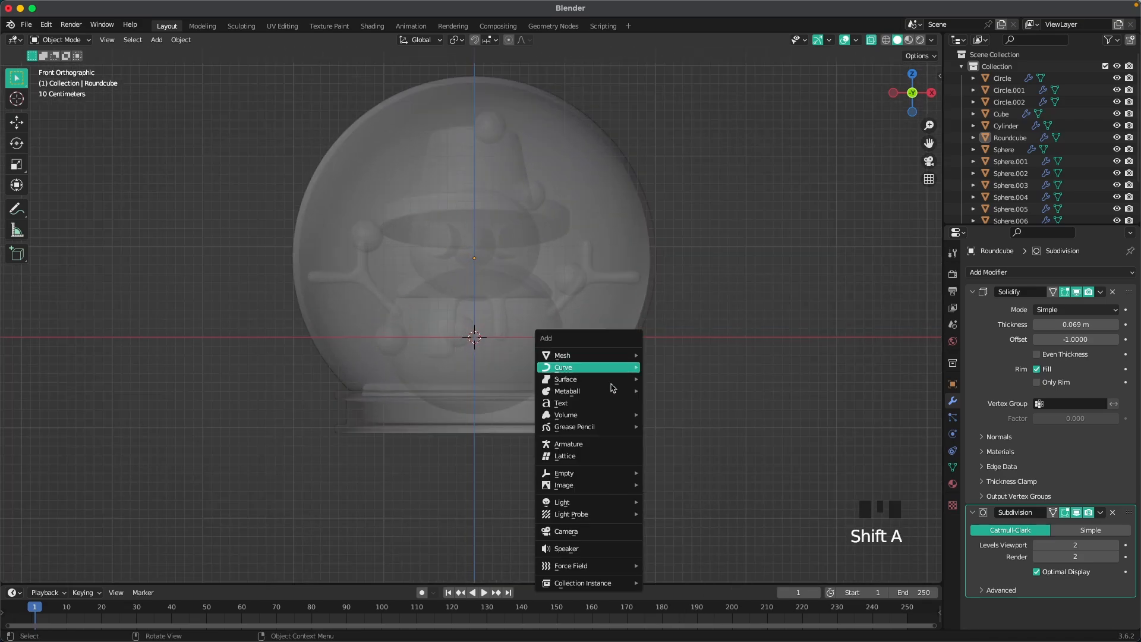
left_click(590, 531)
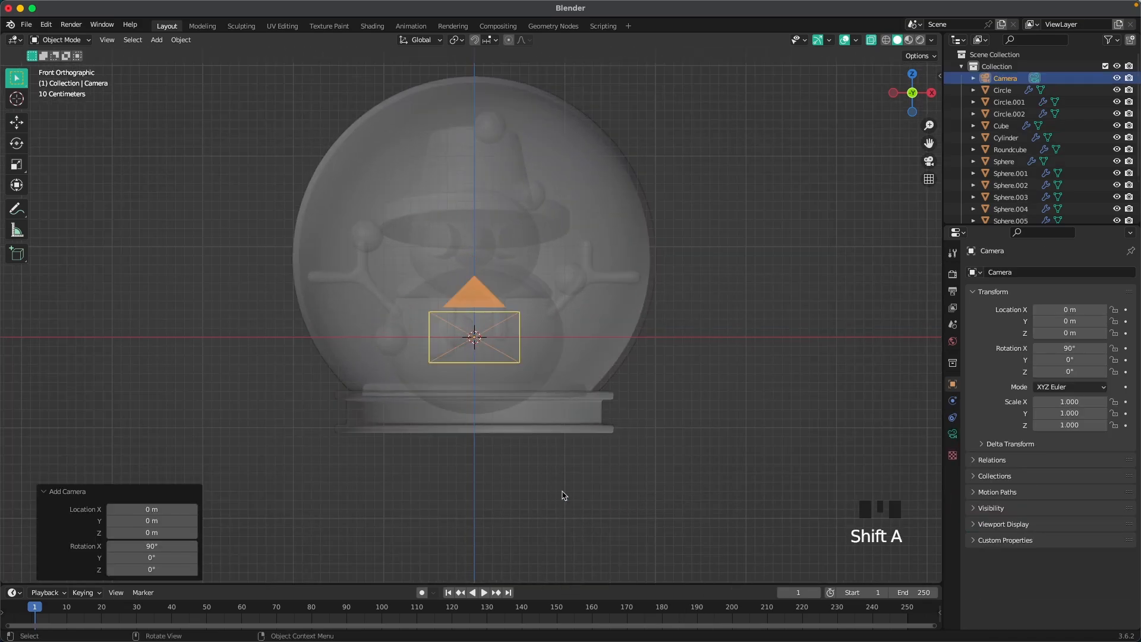
middle_click_drag(560, 494, 530, 433)
scroll(543, 440, "down", 3)
key("g")
key("y")
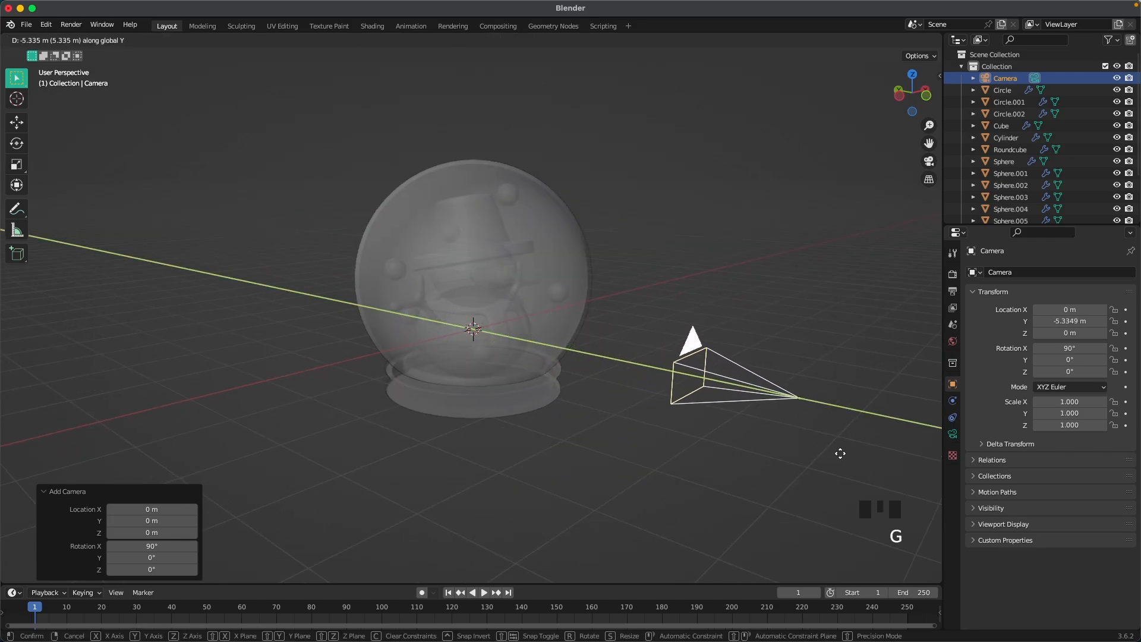
left_click(848, 458)
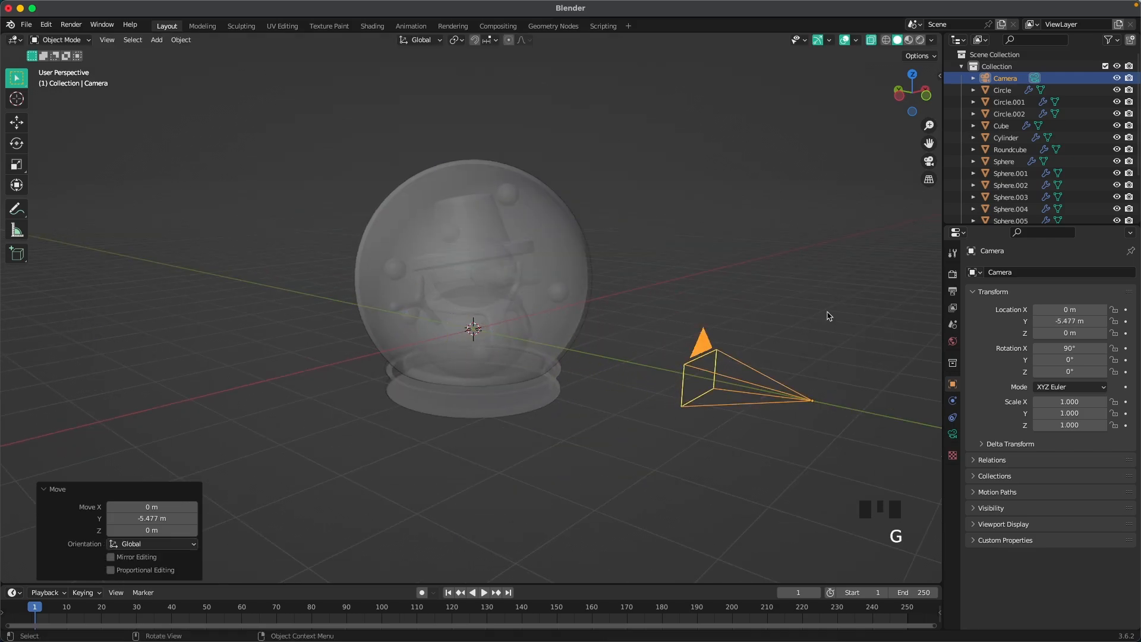
Look through the camera and set the vertical output resolution to 1920 px for a square frame
key("grave")
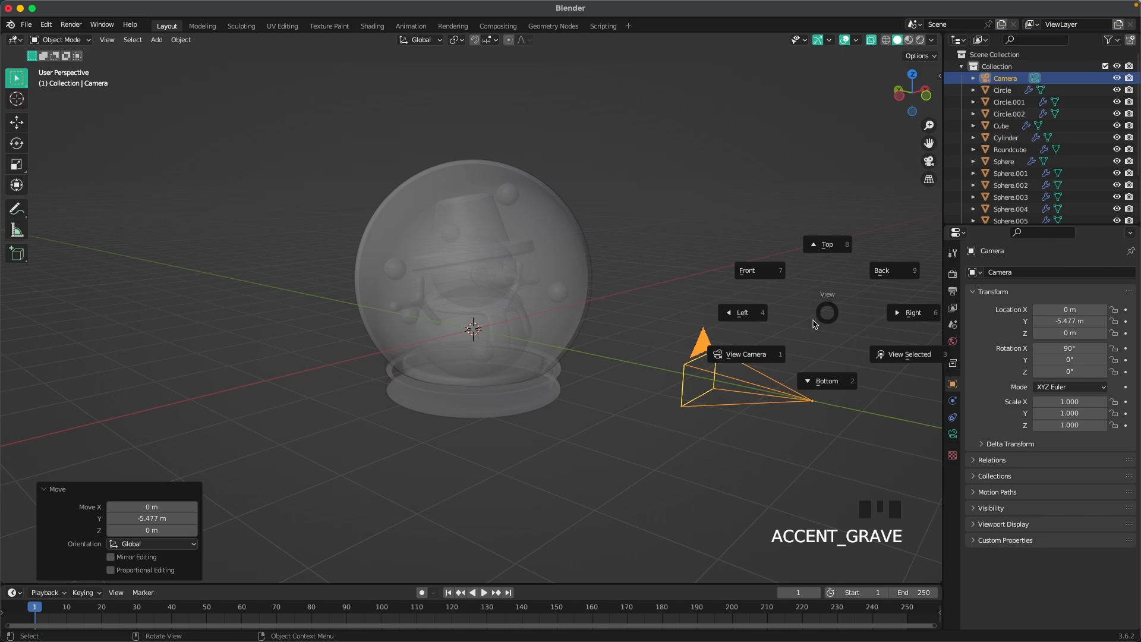
left_click(764, 355)
scroll(690, 357, "down", 3)
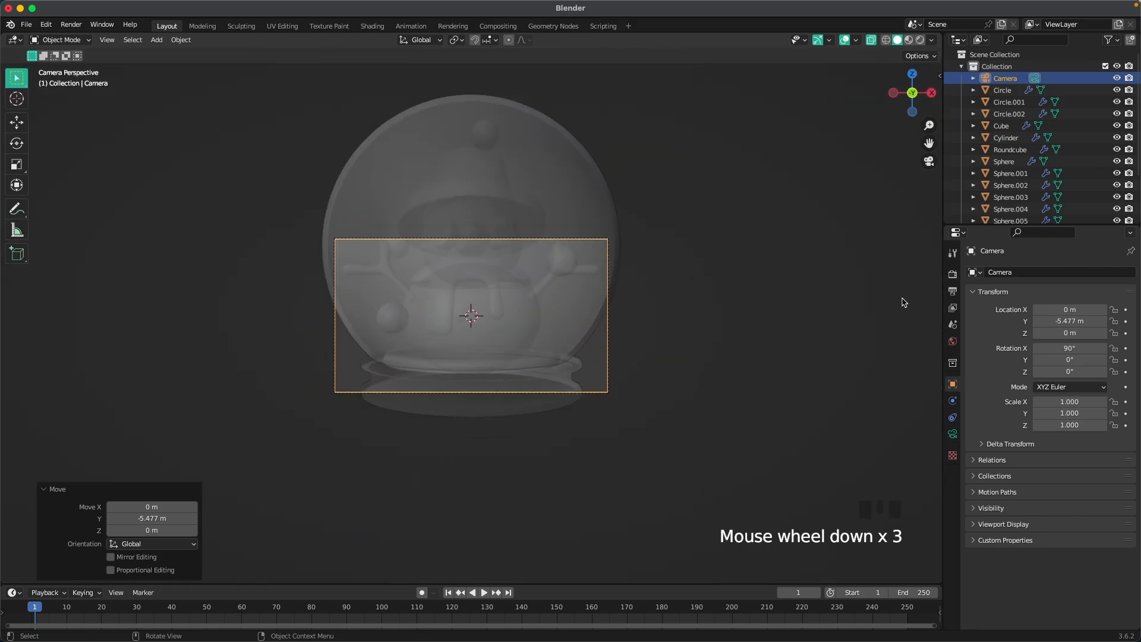
left_click(953, 291)
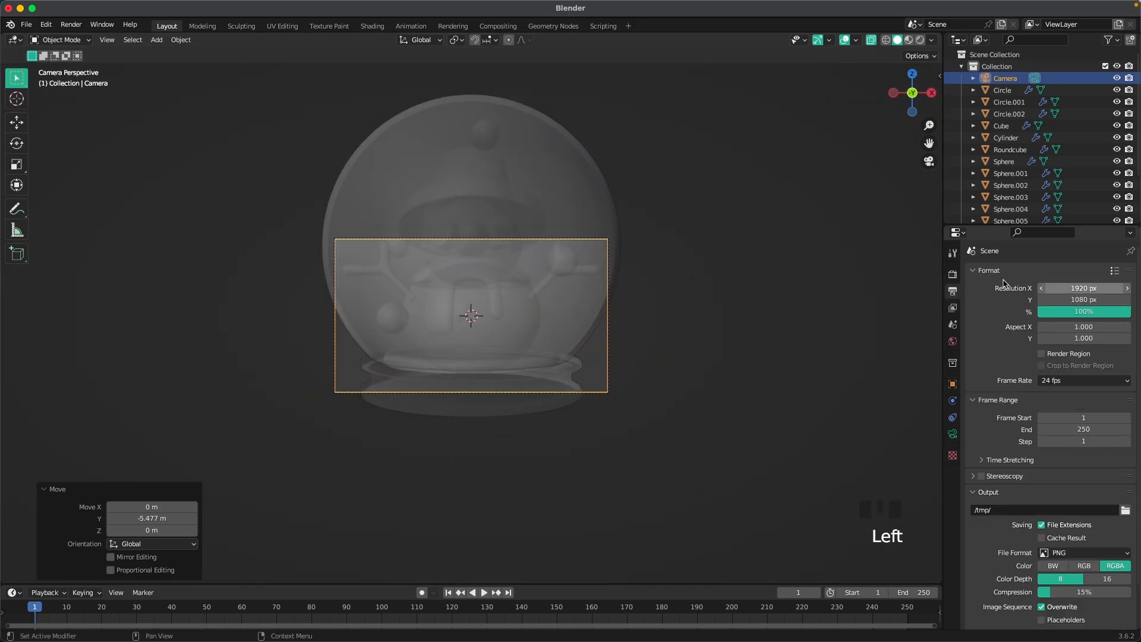
double_click(1077, 301)
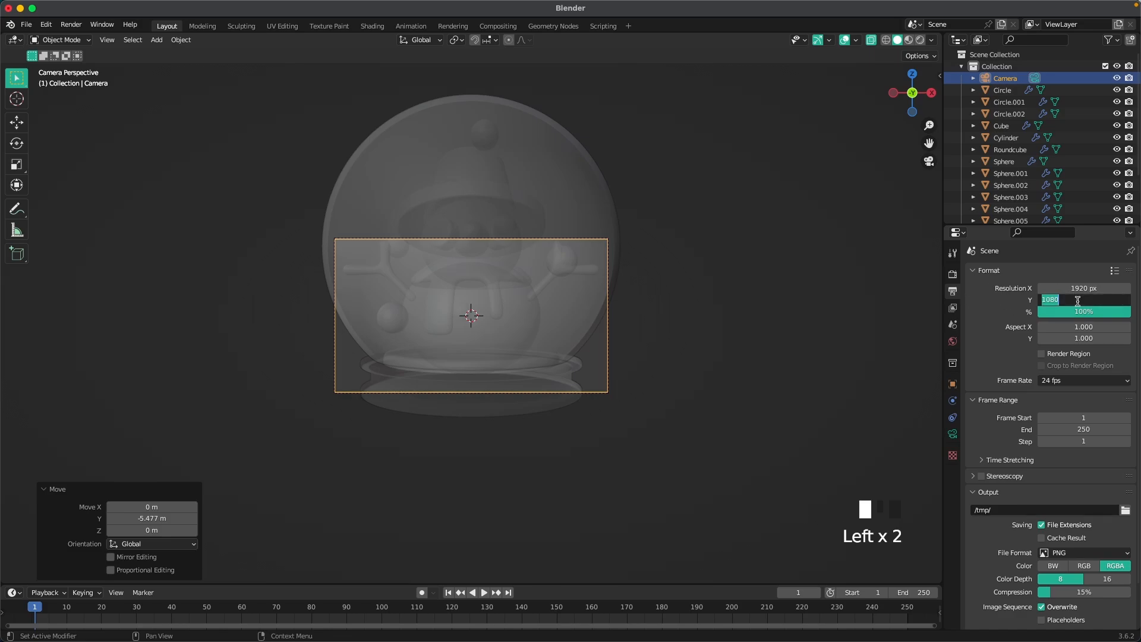
type("1920")
key("Return")
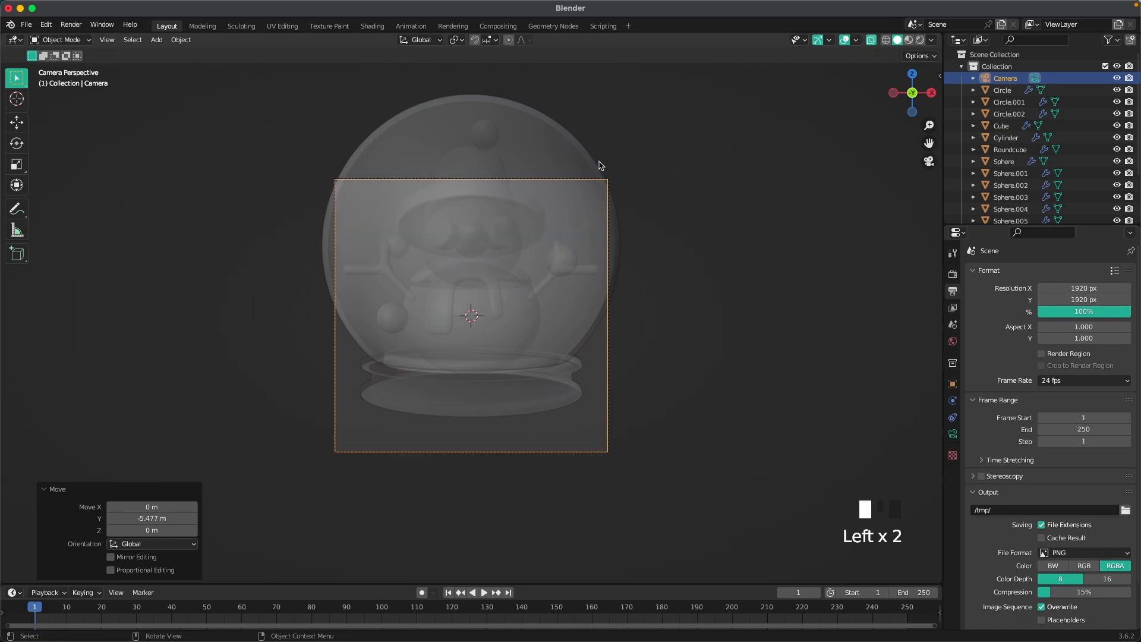
Move the camera back about 3.27 m along its local Z axis so the whole globe fits the frame
scroll(550, 288, "down", 1)
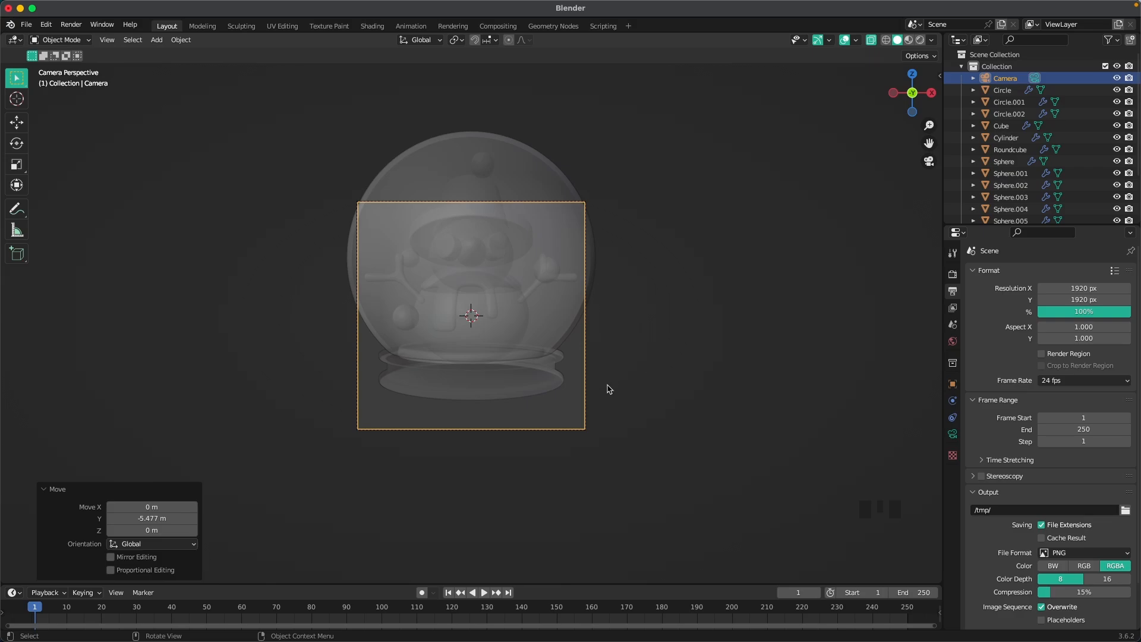
key("g")
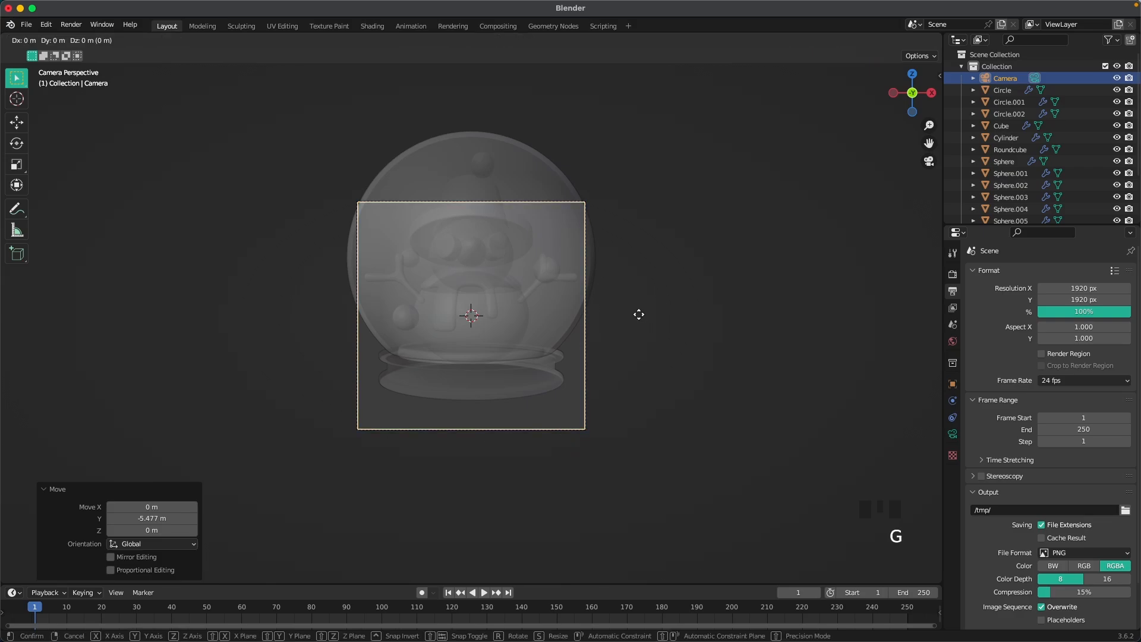
key("z")
key("z")
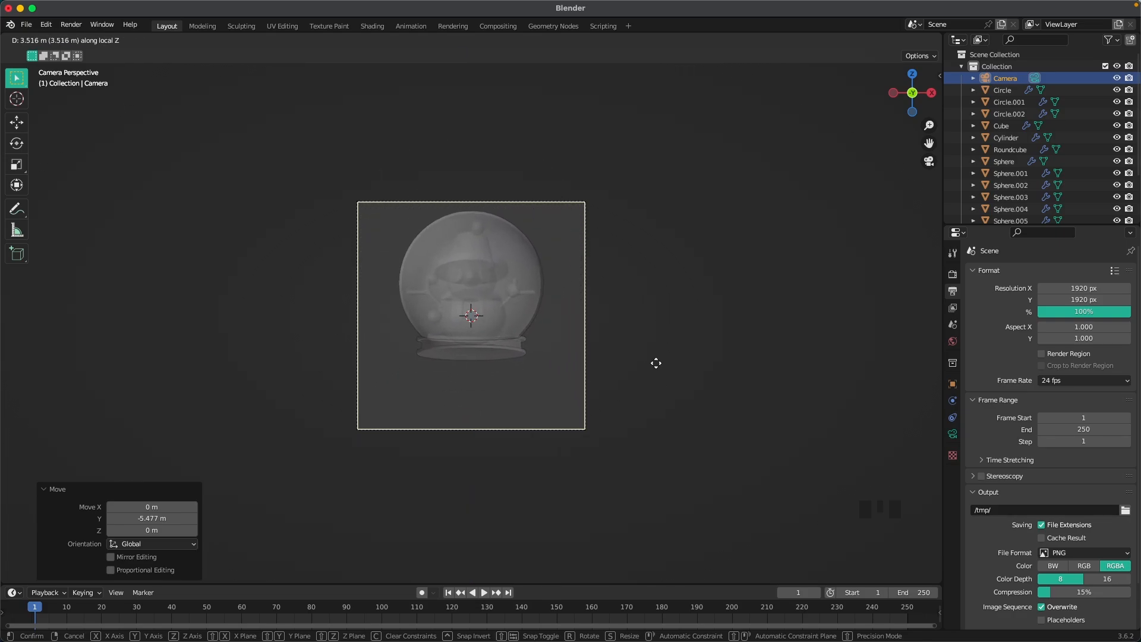
left_click(656, 363)
scroll(657, 364, "up", 4)
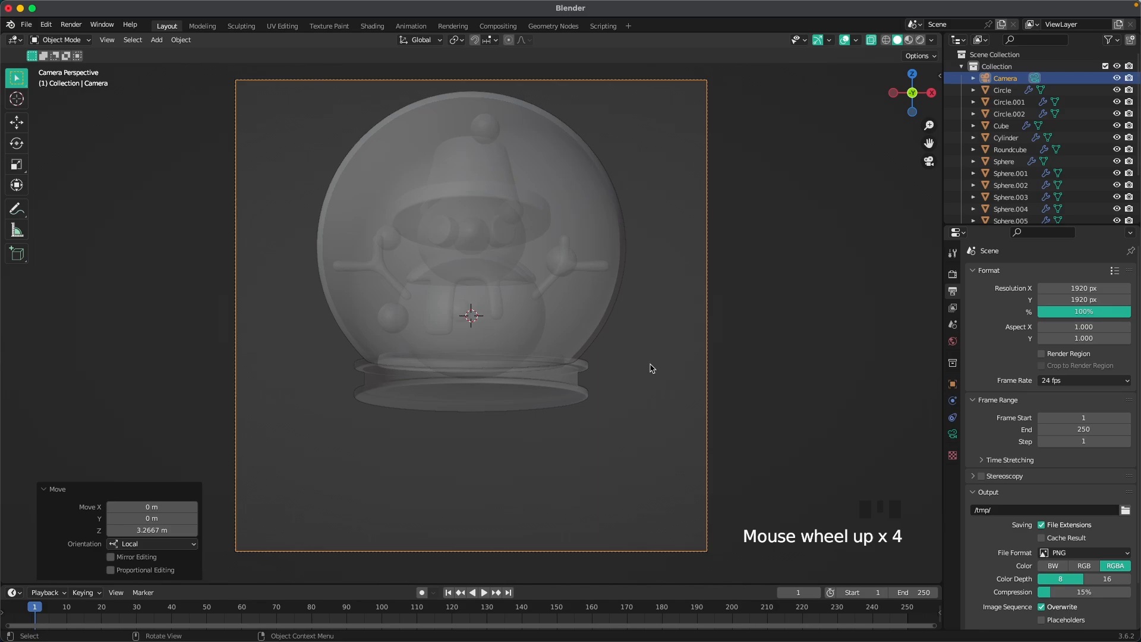
Select all snow globe and snowman objects and move them down about 0.62 m along Z to centre them in the frame
left_click_drag(622, 449, 306, 93)
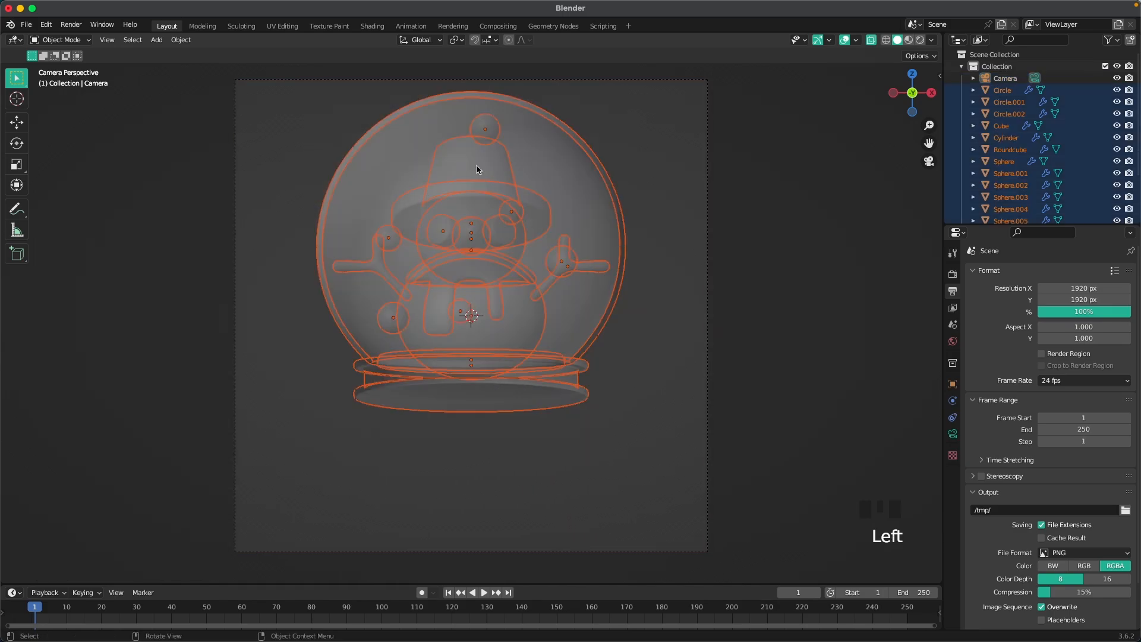
key("g")
key("z")
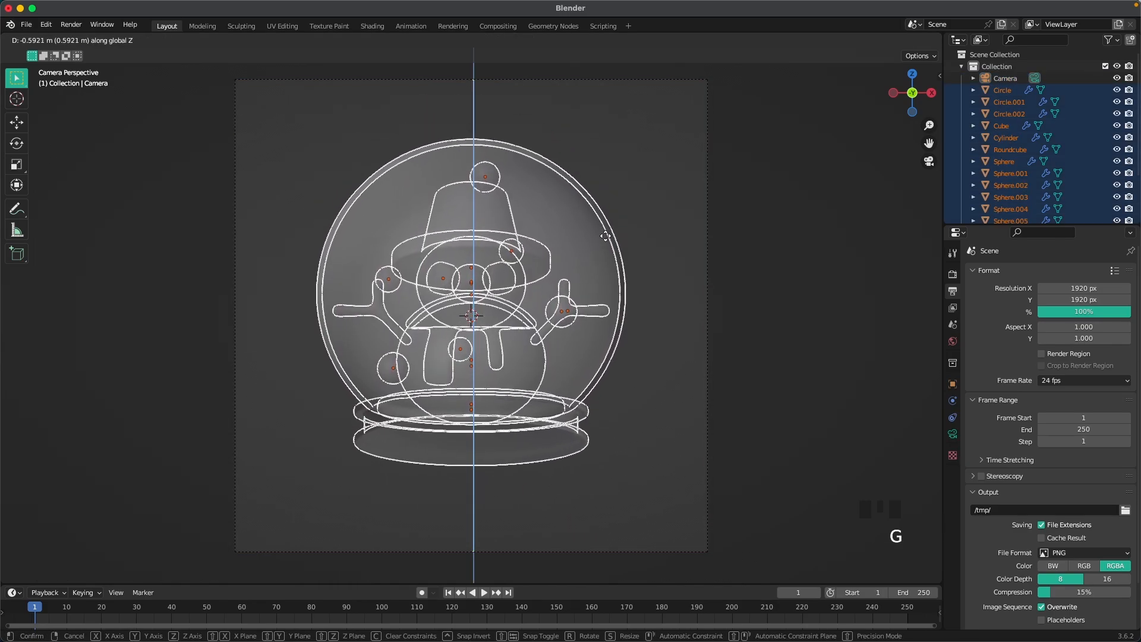
left_click(604, 240)
Trackball-rotate the selected snow globe objects by about 11.5 and -31 degrees to face the camera at an angle, and deselect them
key("r")
key("r")
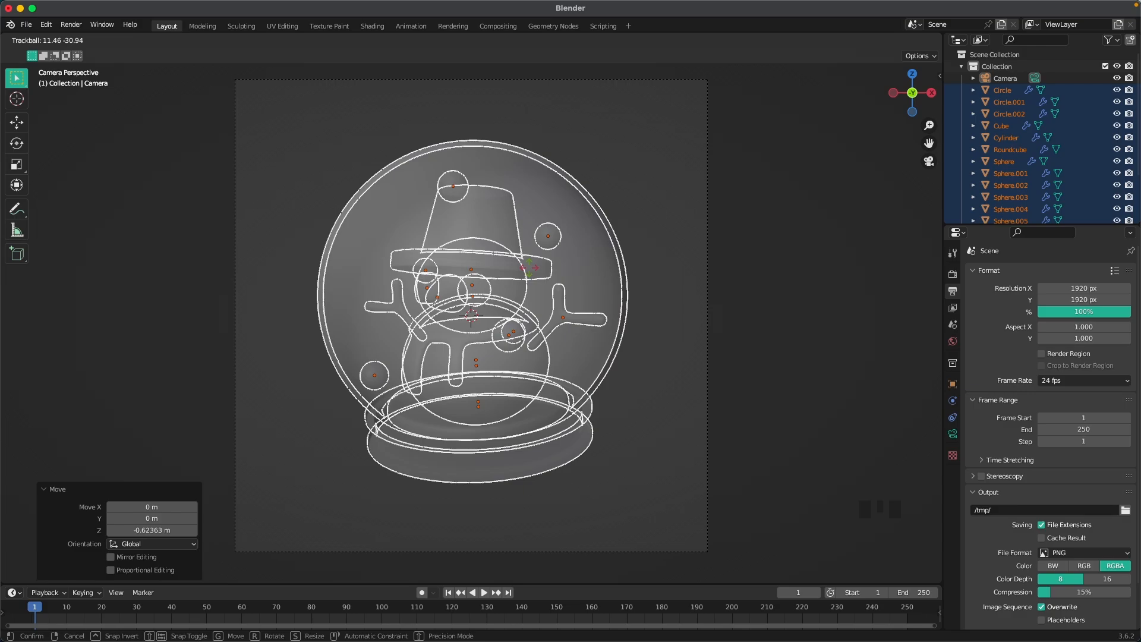
left_click(529, 269)
left_click(672, 250)
scroll(672, 249, "down", 2)
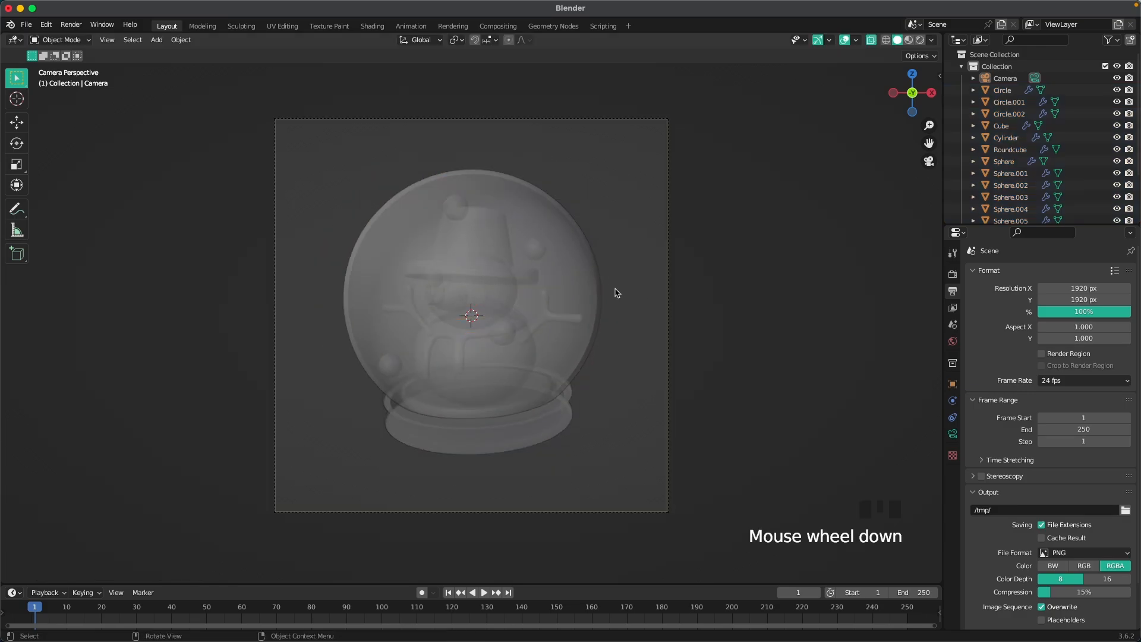
Add a plane and rotate it 90° about the X axis so it stands upright
key("shift+a")
mouse_move(605, 111)
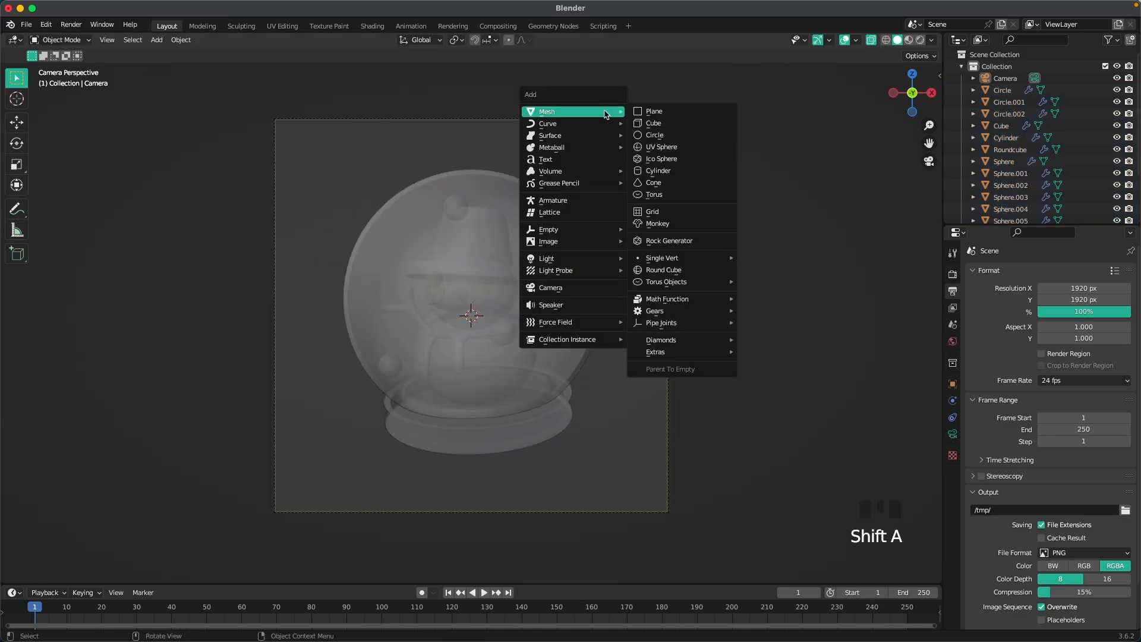
left_click(666, 112)
type("rx")
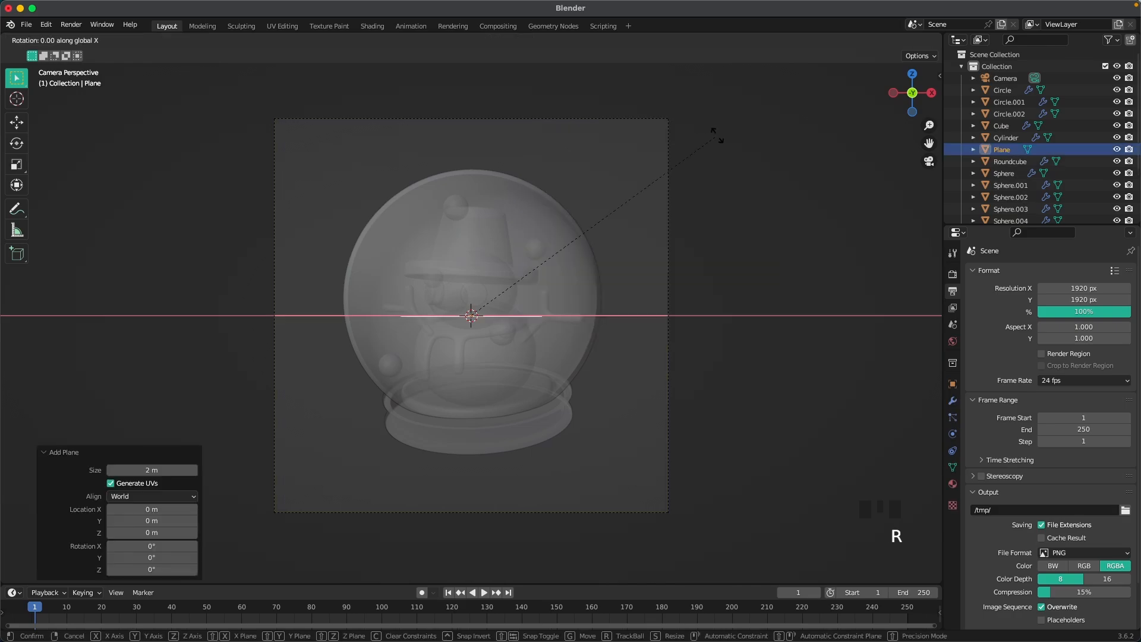
type("90")
key("Return")
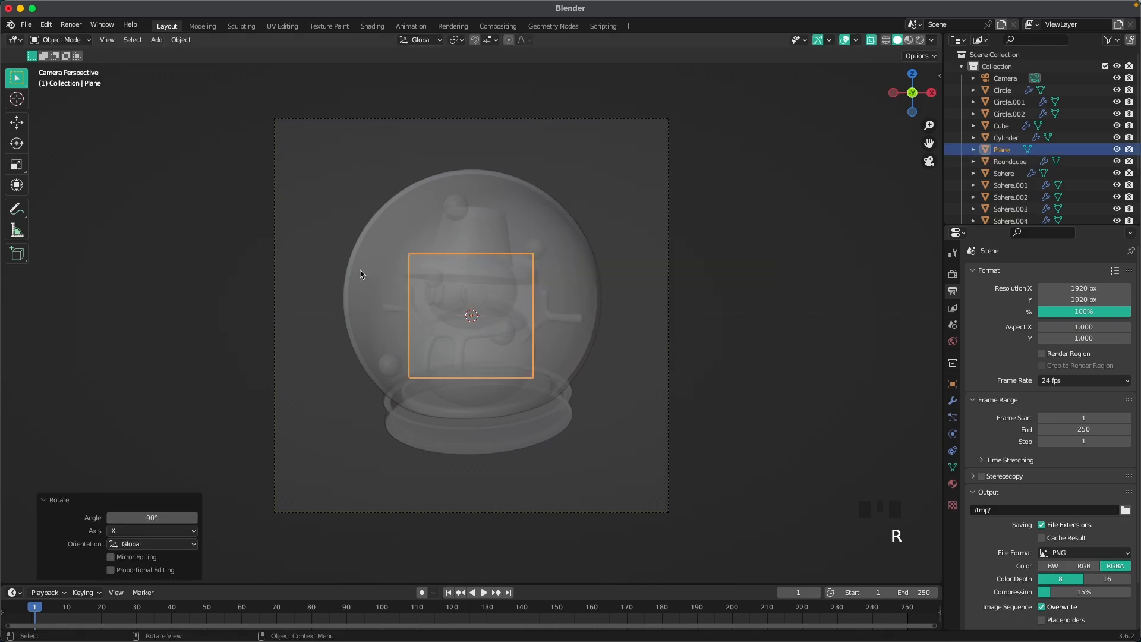
Move the upright plane along the Y axis to well behind the snow globe, opposite the camera
scroll(469, 313, "down", 4)
key("g")
key("y")
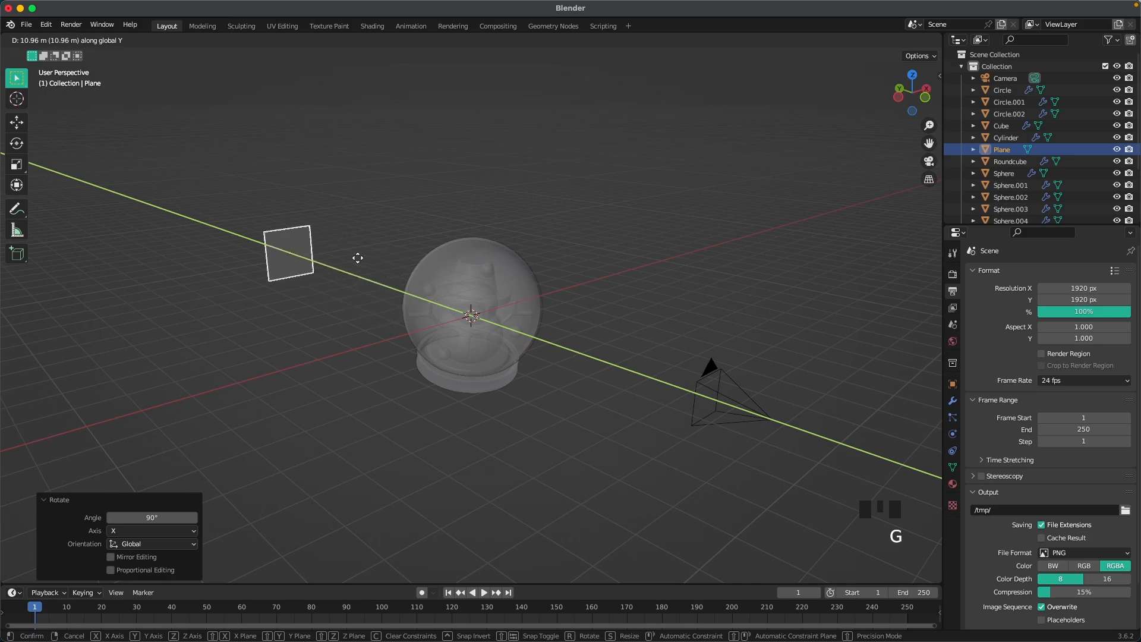
left_click(325, 251)
Scale the plane's mesh by about 14.5 in Edit Mode so it fills the camera's background, and return to the camera view
key("Tab")
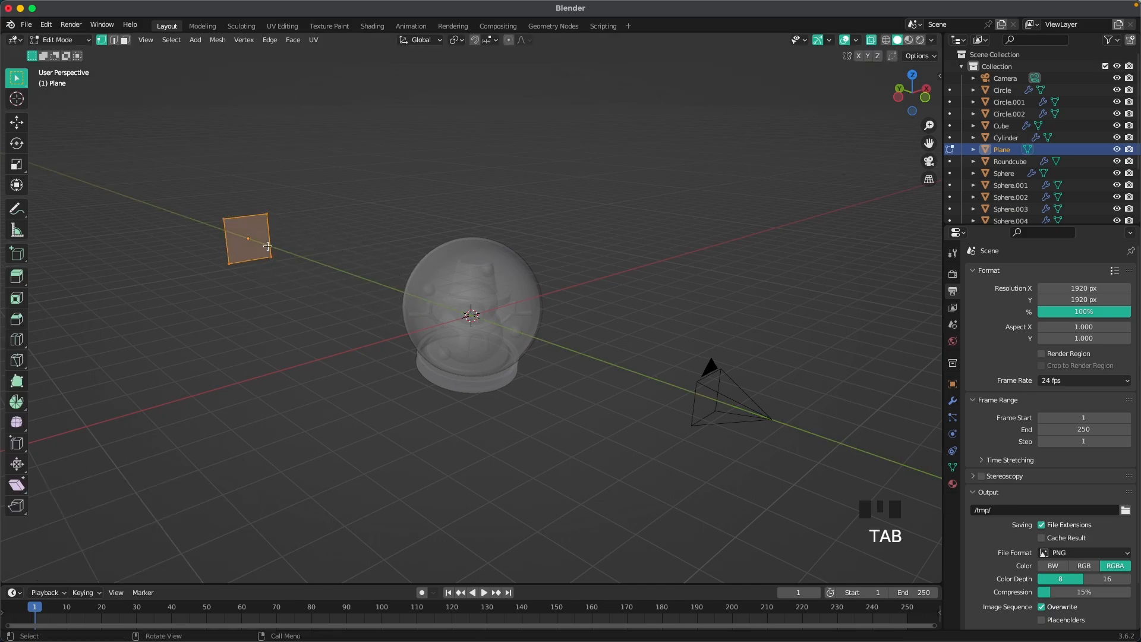
key("s")
left_click(649, 244)
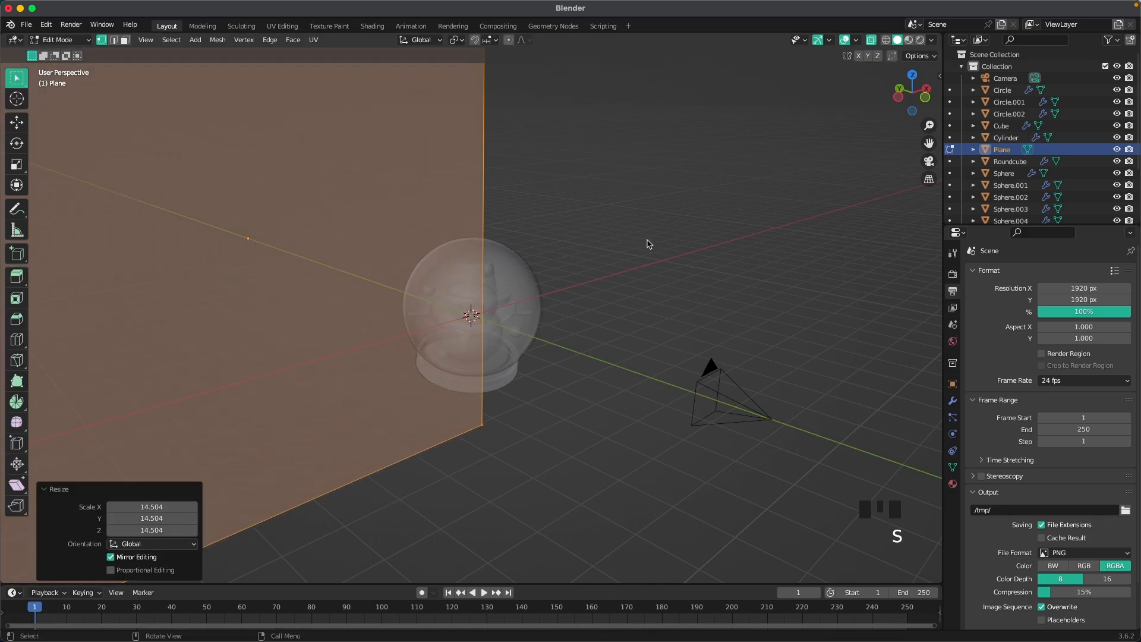
key("Tab")
key("grave")
left_click(596, 288)
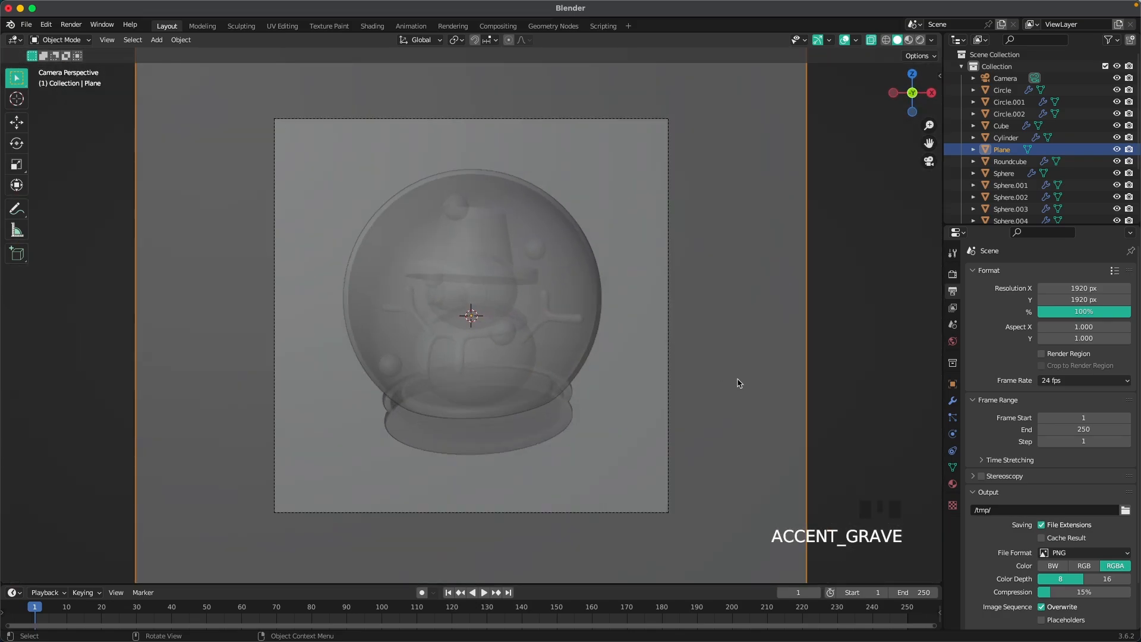
scroll(739, 383, "up", 1)
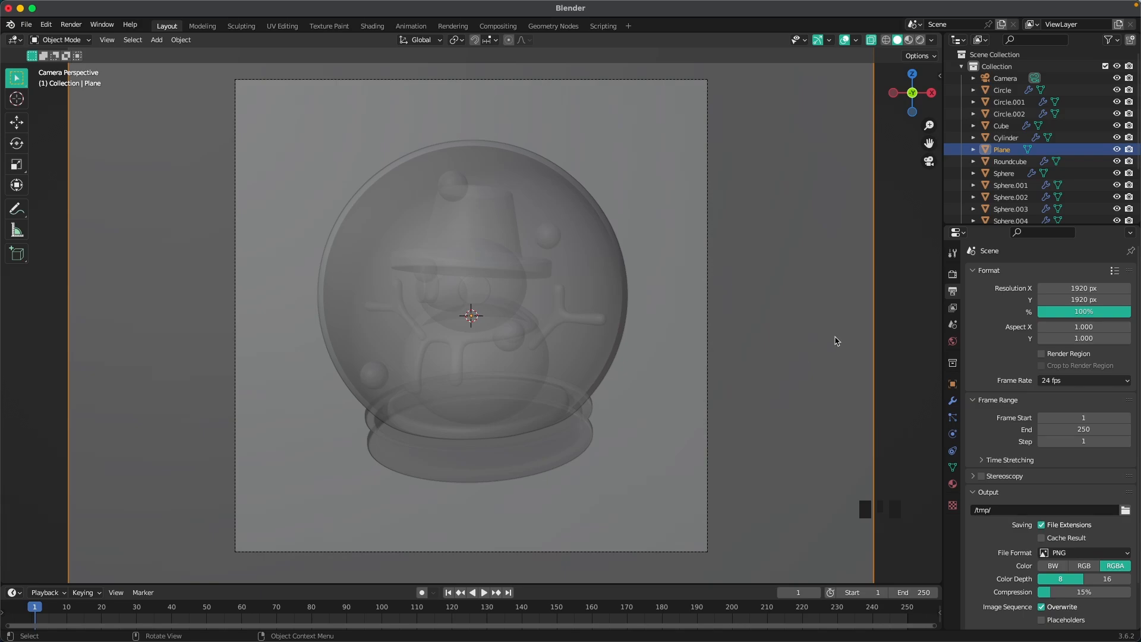
Switch the render engine to Cycles and set the viewport max samples to 128
left_click(952, 274)
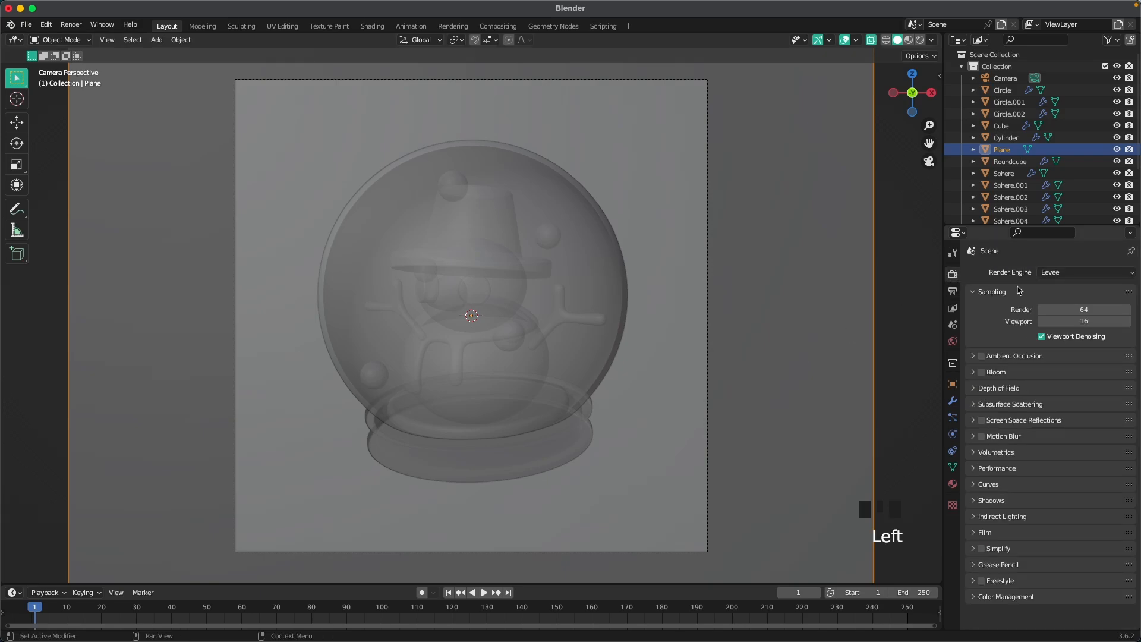
mouse_move(1066, 273)
left_mouse_down()
mouse_move(1074, 313)
mouse_move(1057, 315)
mouse_move(1062, 331)
left_mouse_up()
left_click(1090, 369)
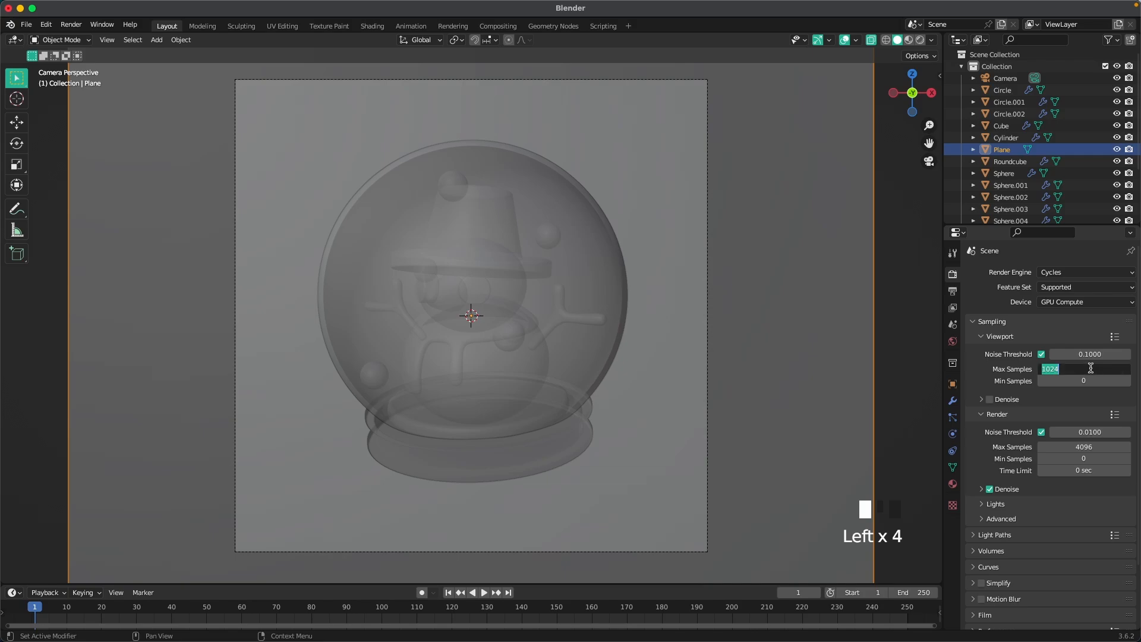
type("128")
key("Return")
Set the final render's max samples to 512
left_click(1109, 446)
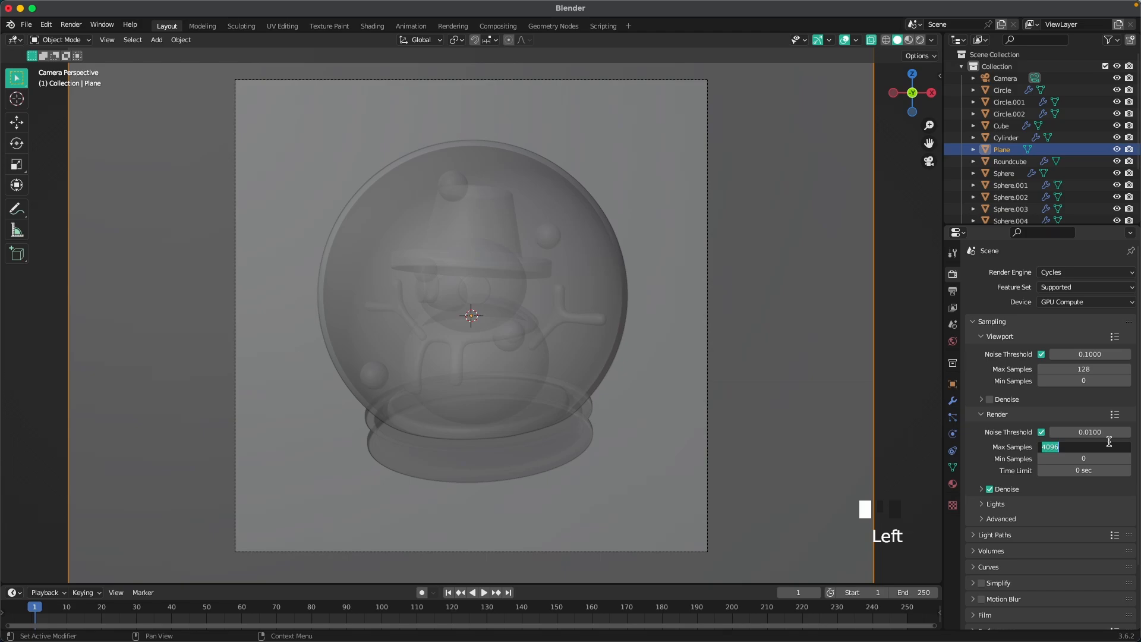
type("512")
key("Return")
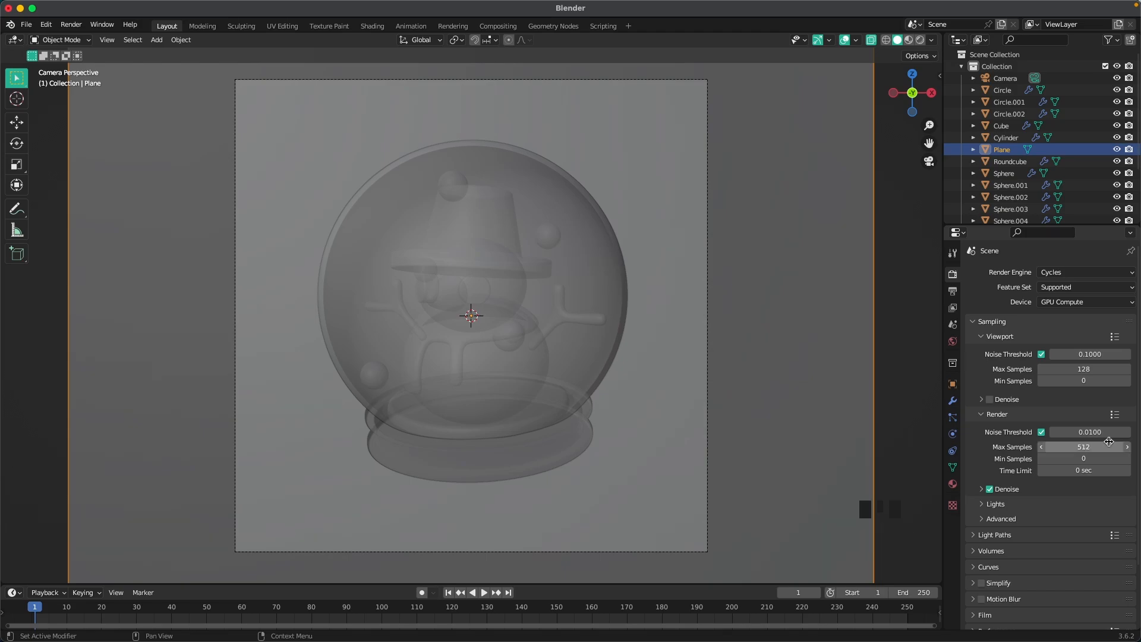
Set the color management look to Medium High Contrast and display the viewport in Rendered shading
scroll(972, 469, "down", 12)
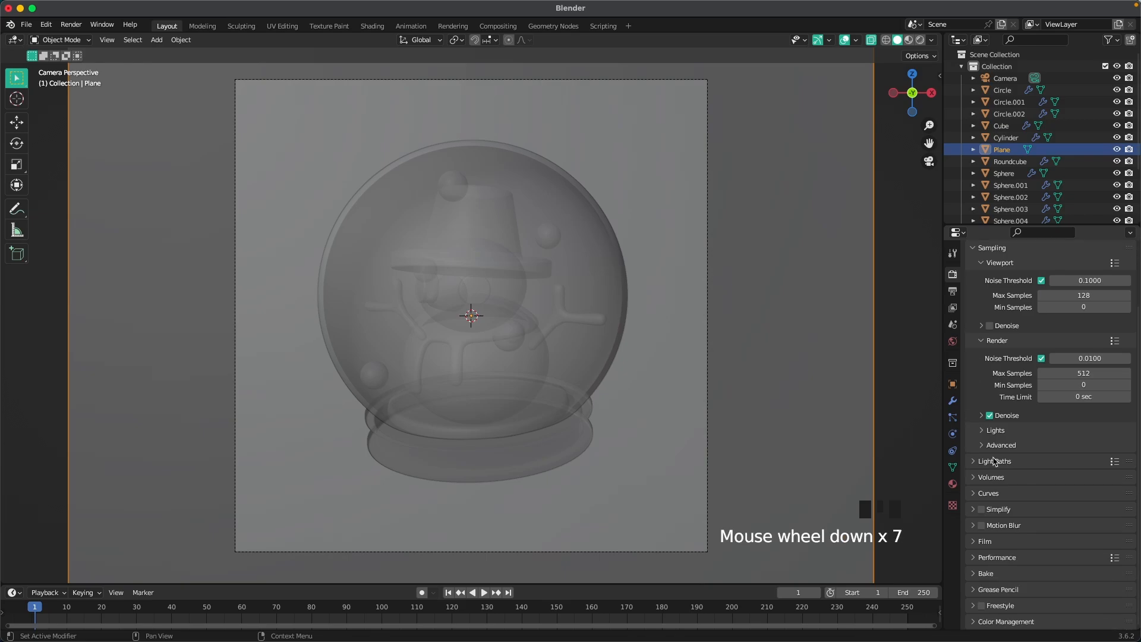
left_click(1034, 621)
scroll(1034, 621, "down", 11)
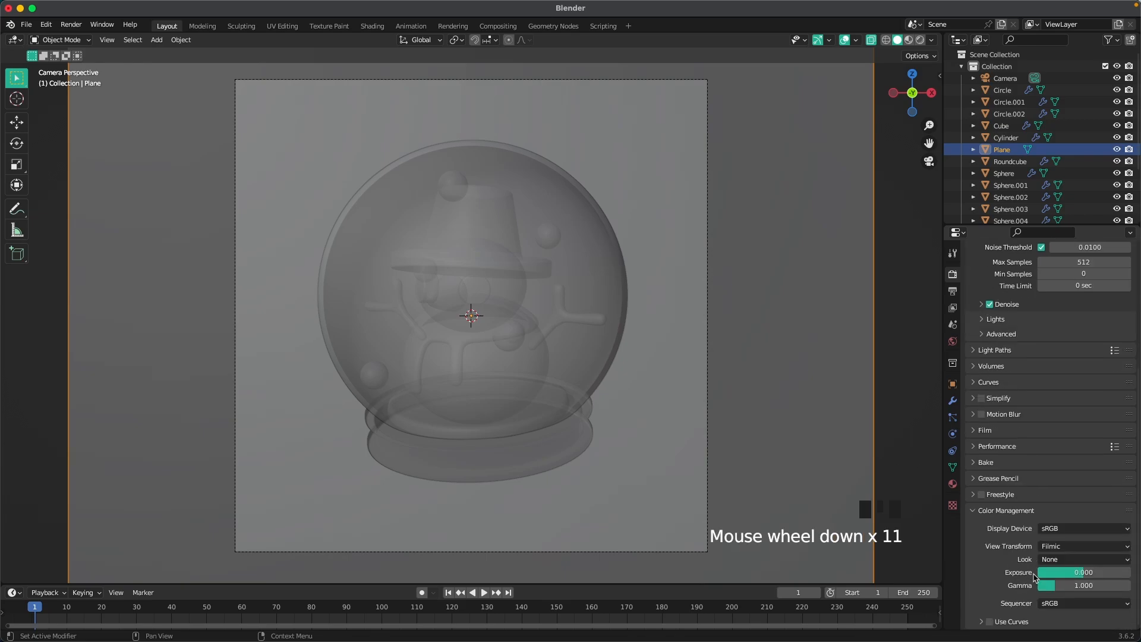
left_click(1050, 560)
left_click(1069, 507)
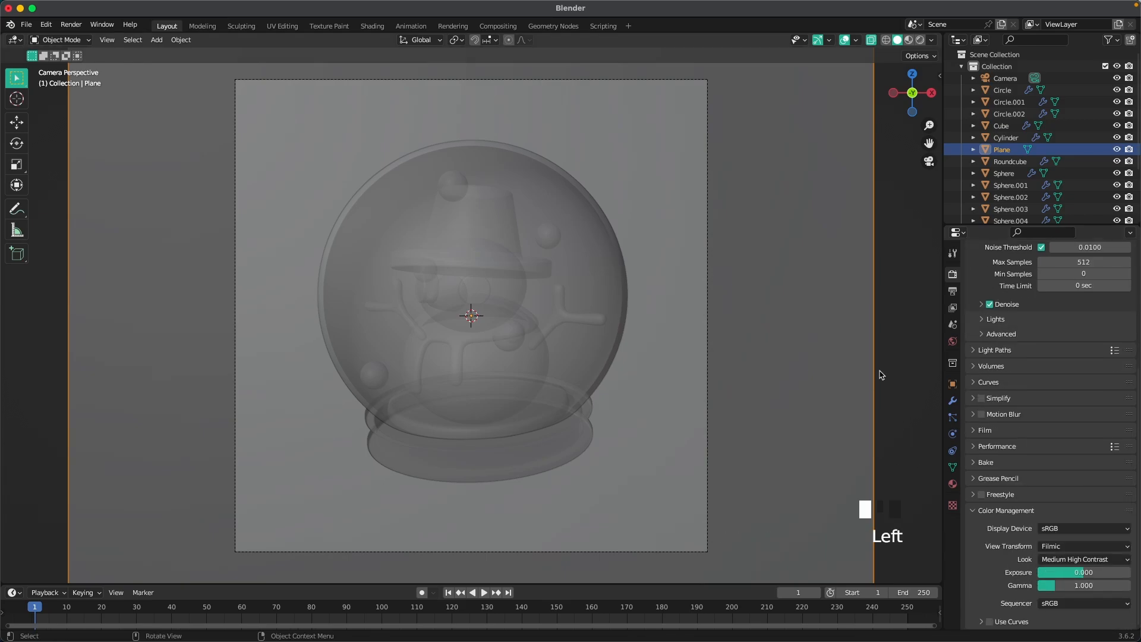
left_click(902, 357)
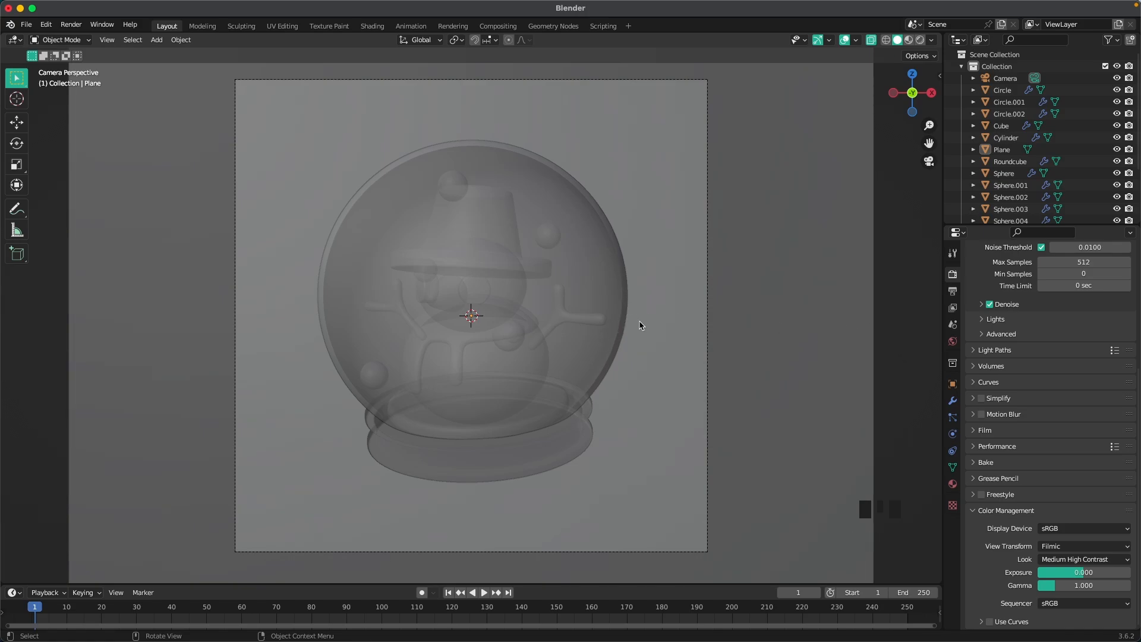
key("z")
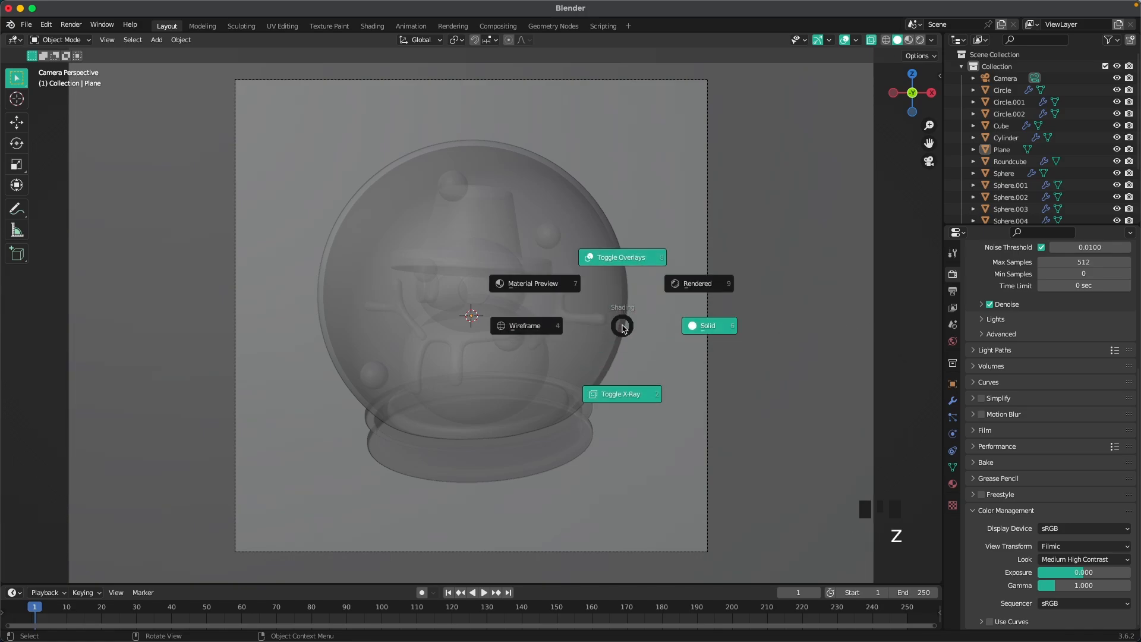
left_click(691, 286)
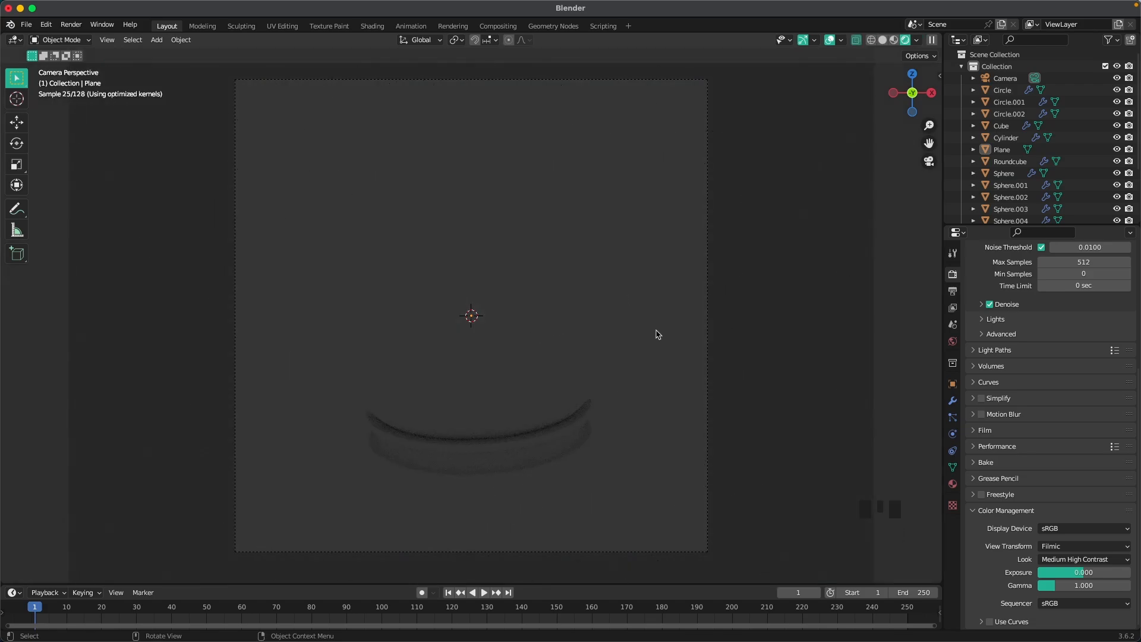
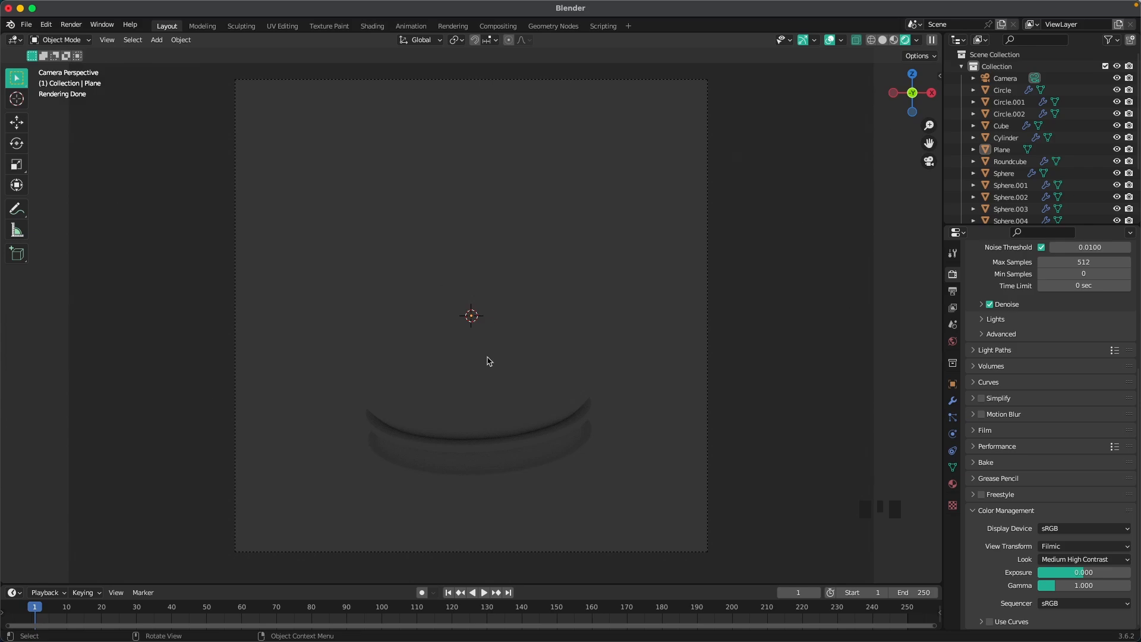
Add an area light and move it about 4.17 m up along the Z axis, above the snow globe
scroll(446, 349, "down", 2)
key("shift+a")
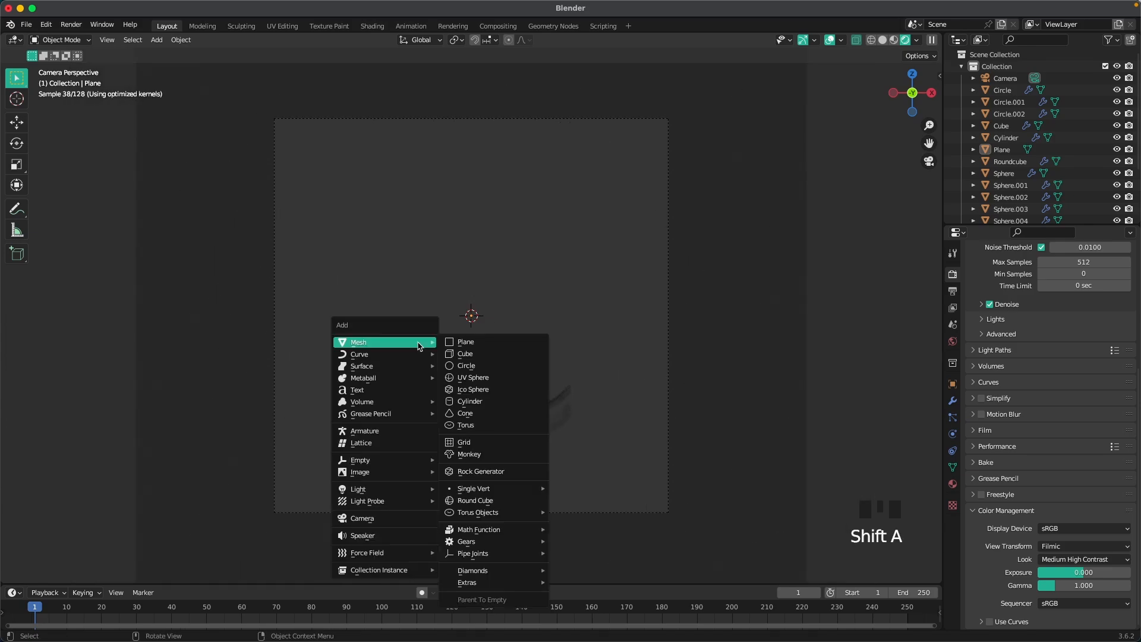
mouse_move(416, 489)
left_click(473, 526)
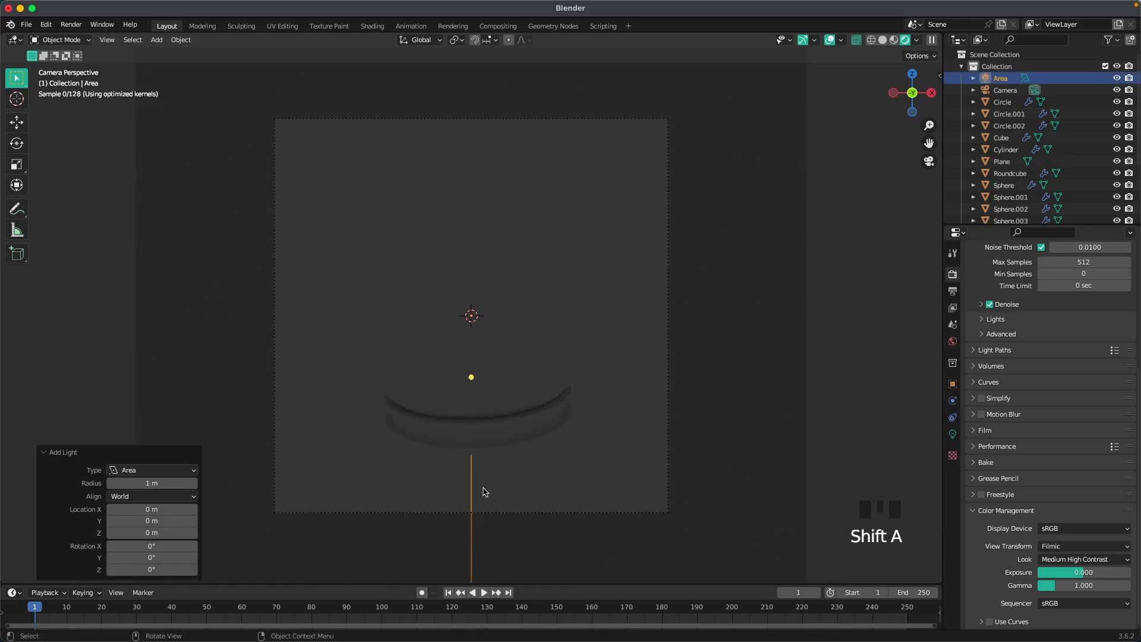
key("g")
key("z")
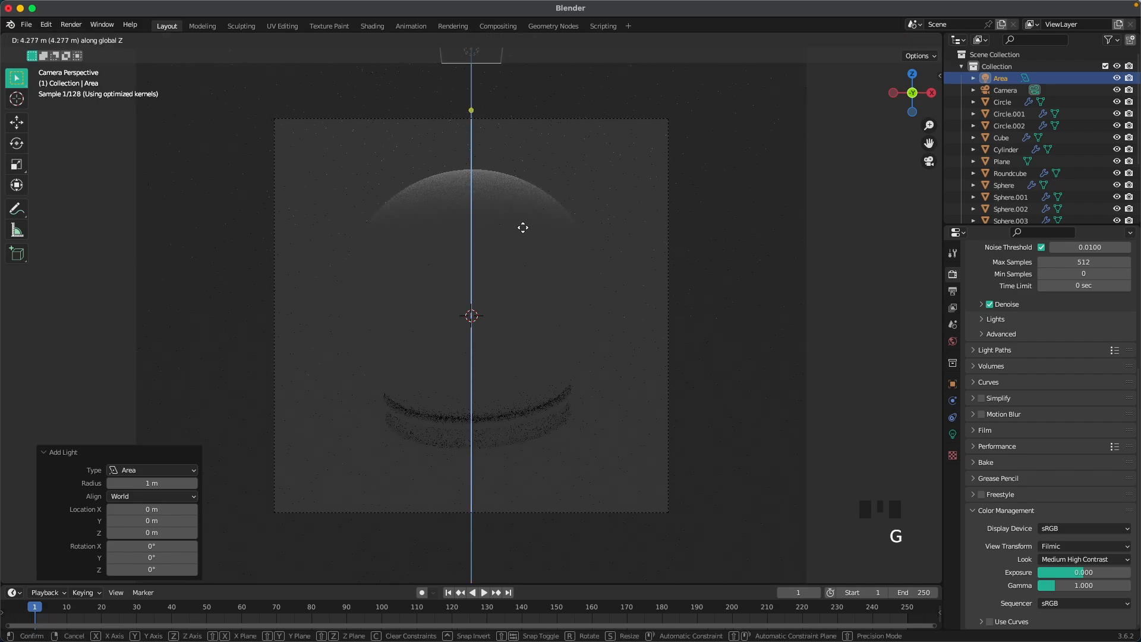
left_click(525, 236)
Rotate the area light around the 3D cursor by 60° about the X axis and -60° about the Z axis
key("period")
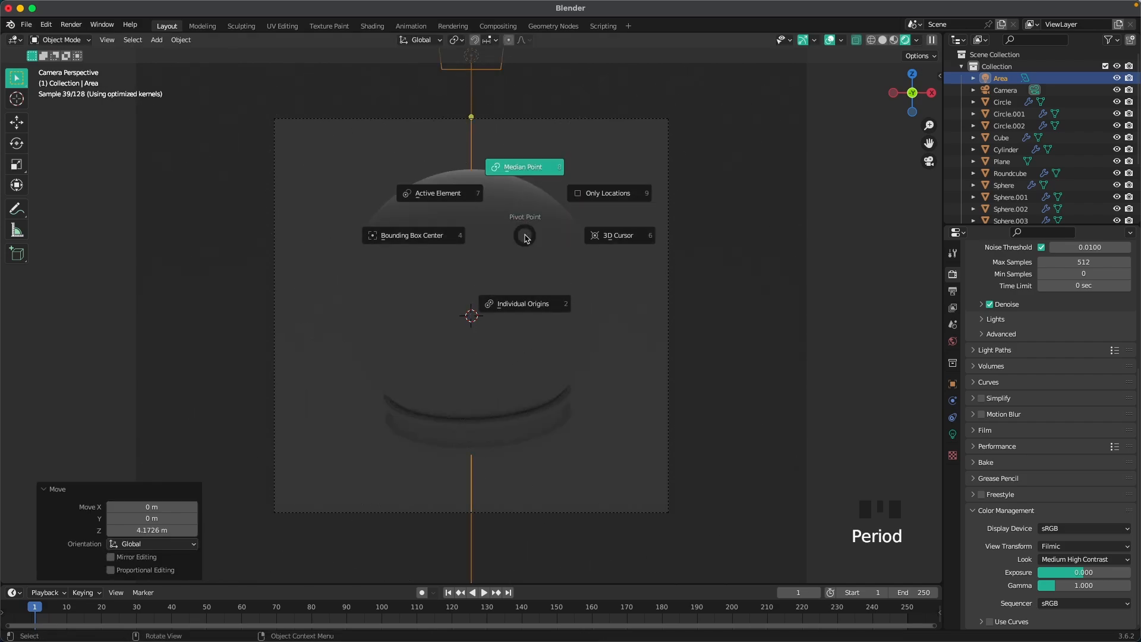
left_click(612, 238)
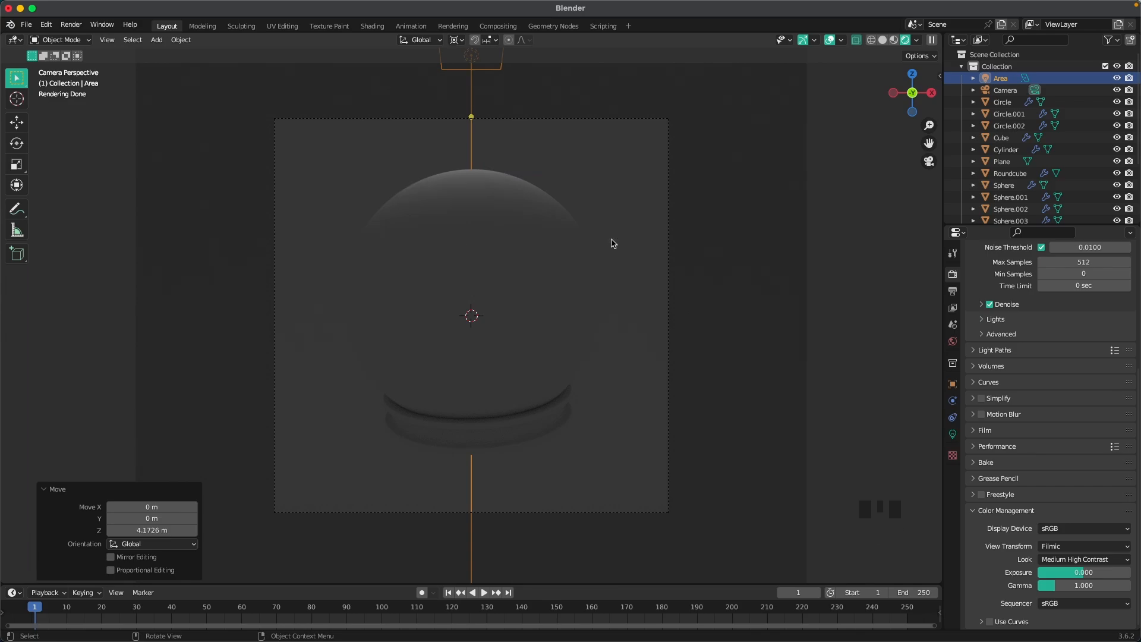
type("rx60")
key("Return")
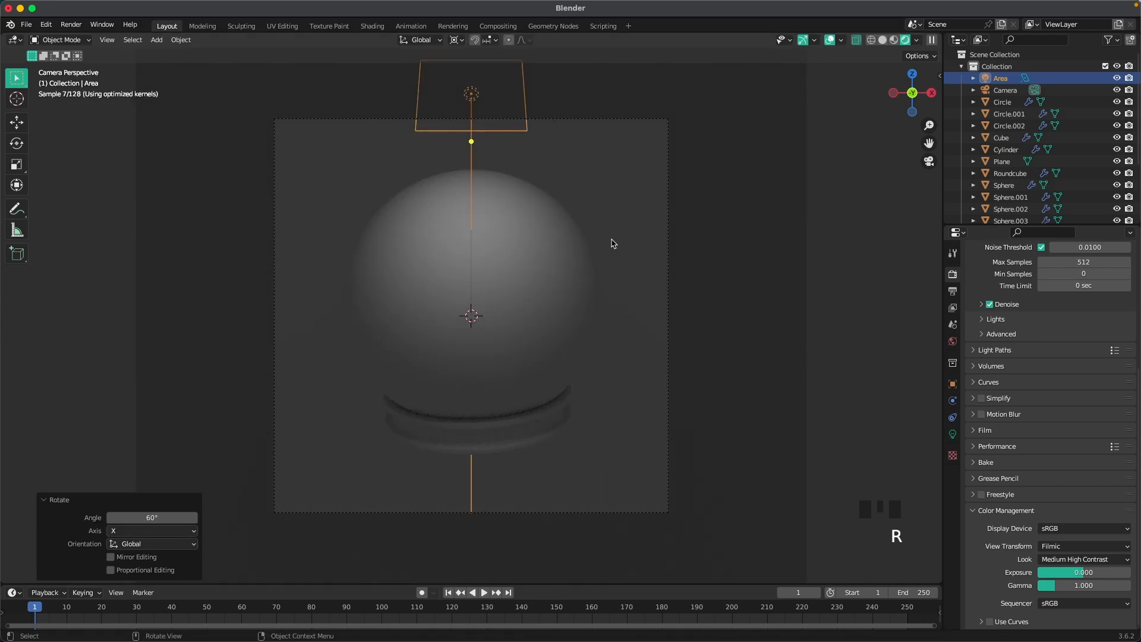
type("rz60")
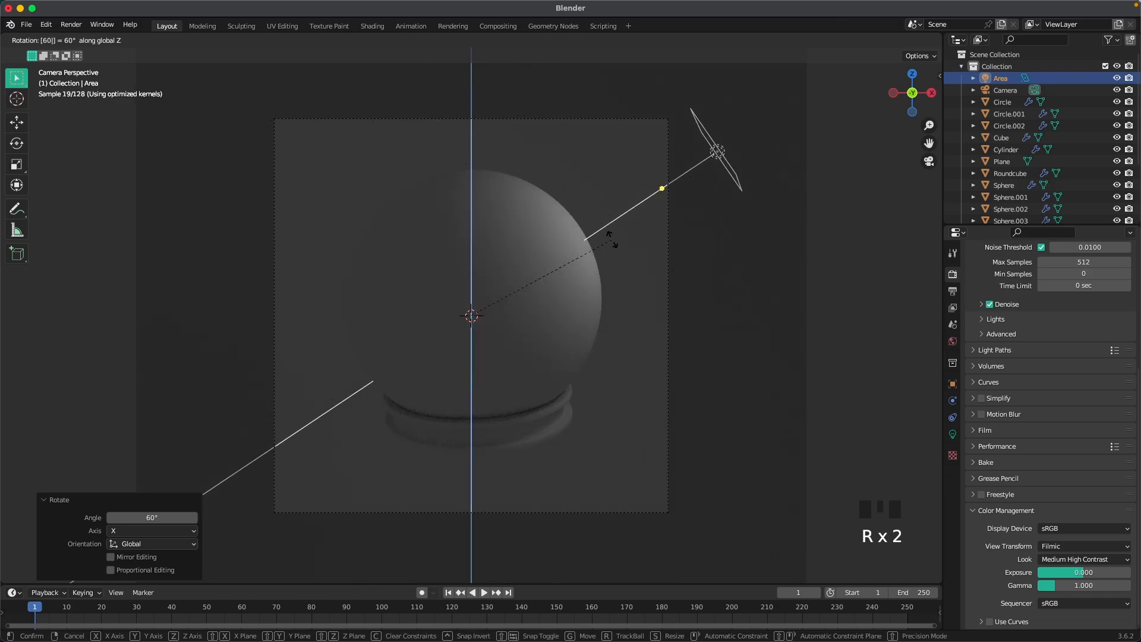
type("-")
key("Return")
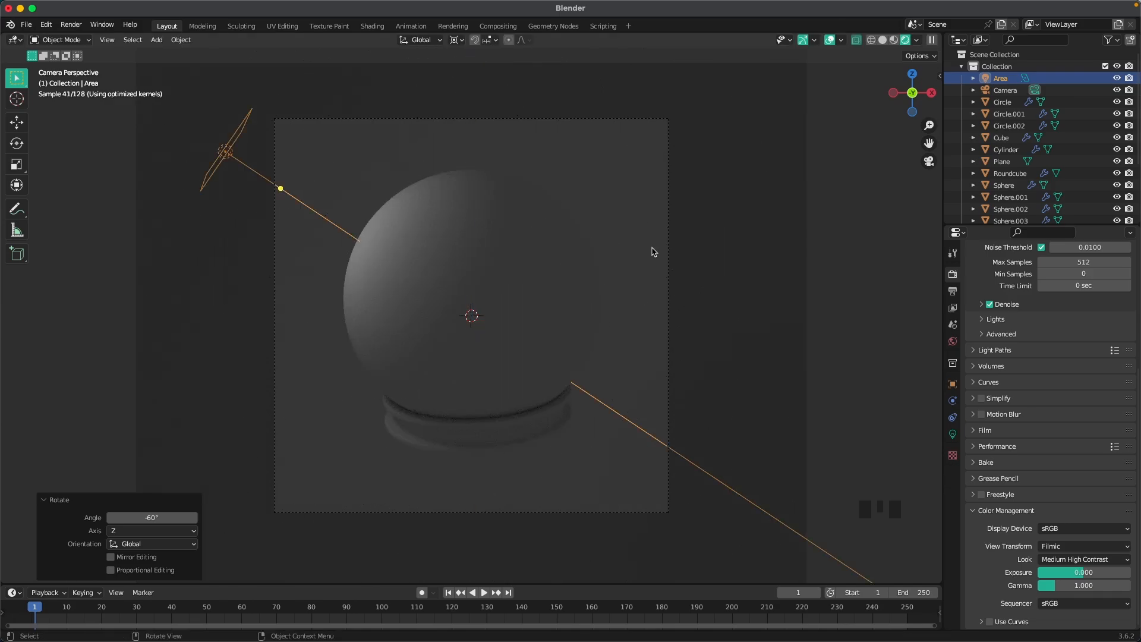
Set the area light's power to 150 W and deselect it
left_click(952, 434)
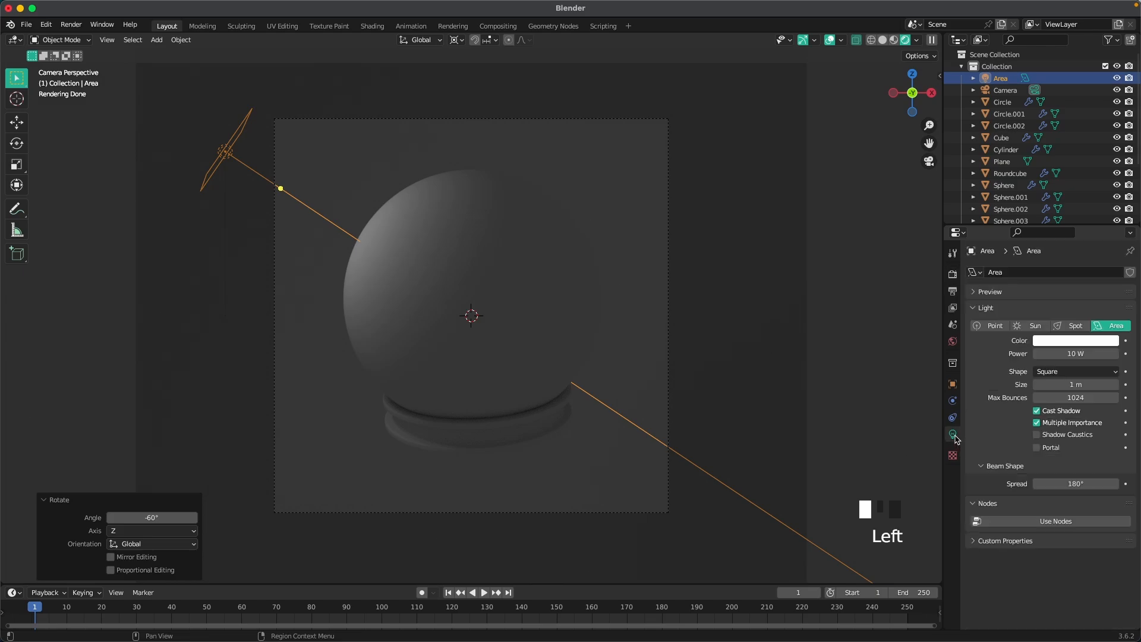
left_click(1085, 355)
type("150")
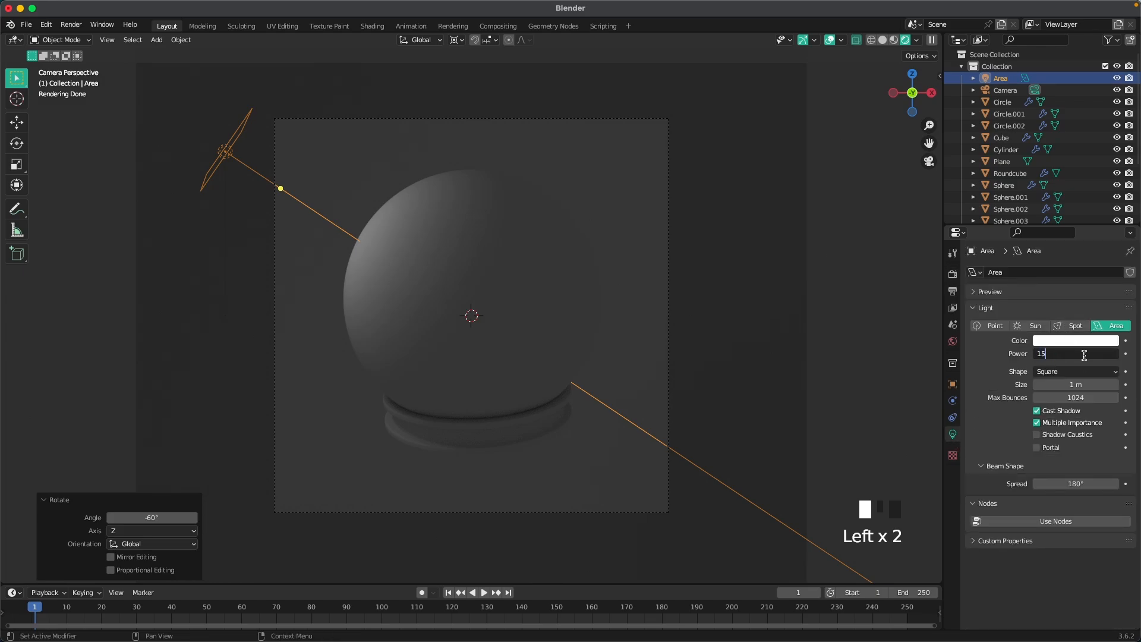
key("Return")
left_click(820, 275)
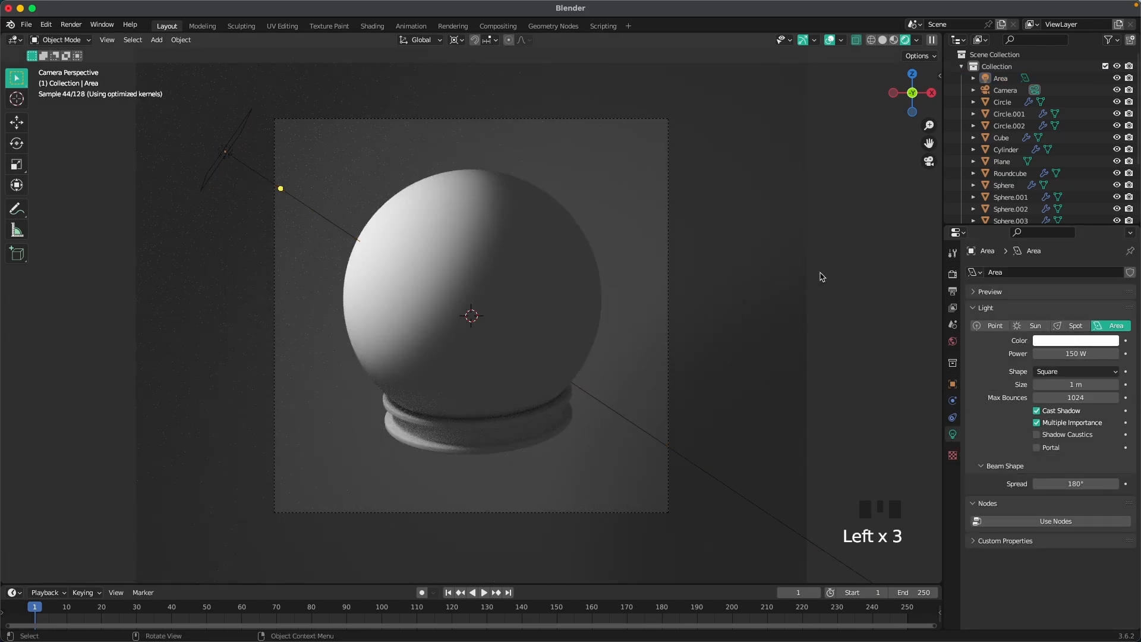
scroll(848, 311, "up", 1)
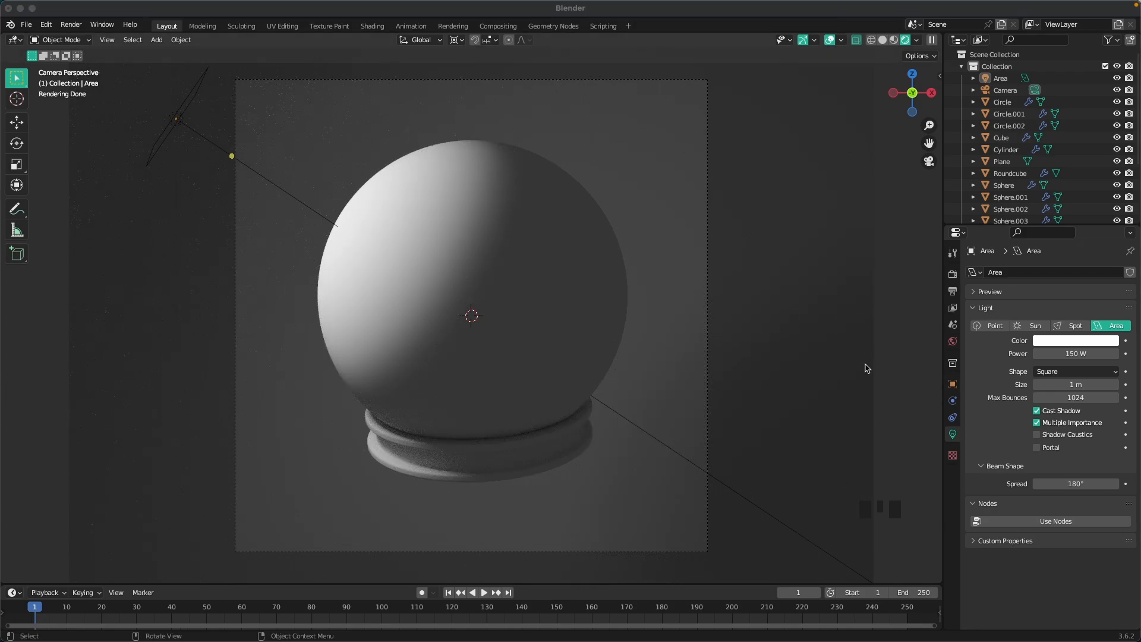
Give the backdrop plane a new material named Background
left_click(767, 321)
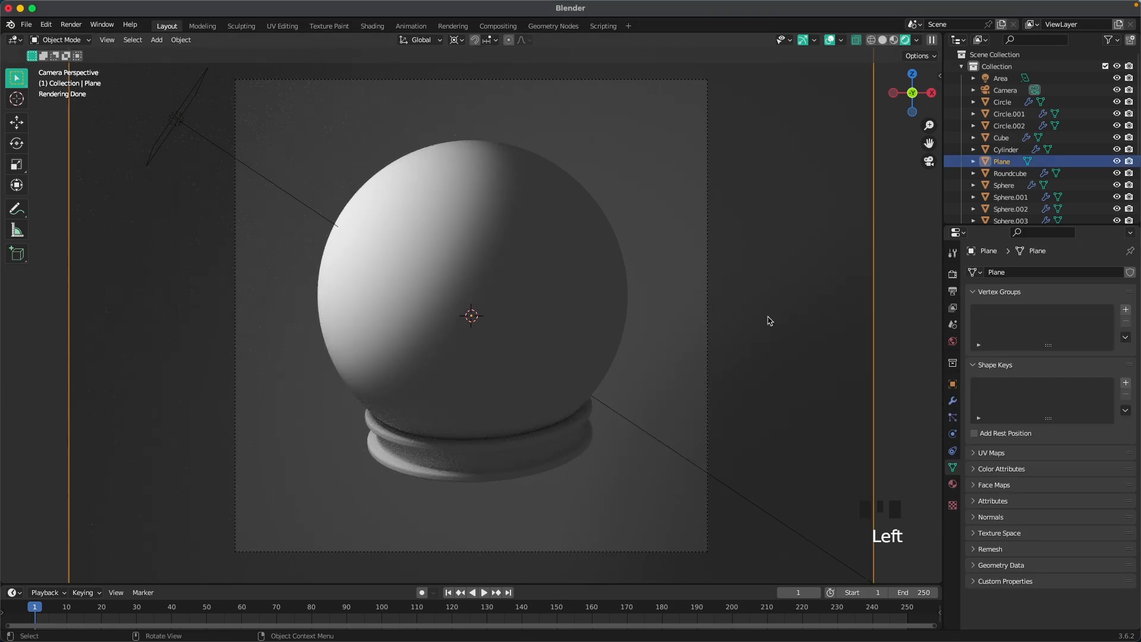
left_click(953, 484)
left_click(1033, 325)
left_click(1034, 324)
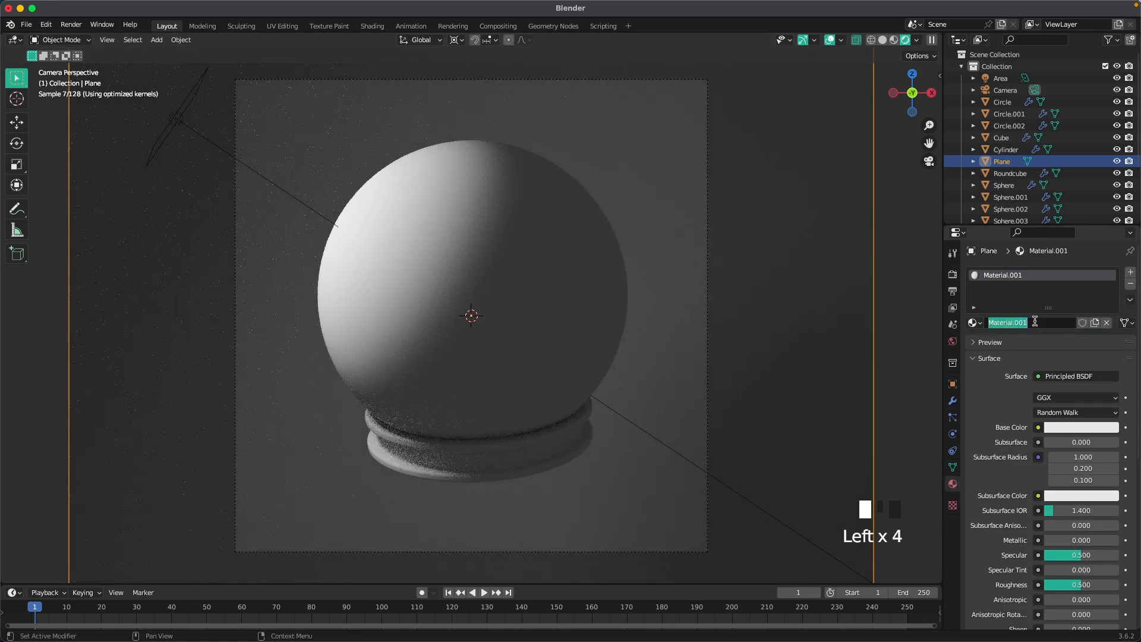
type("Background")
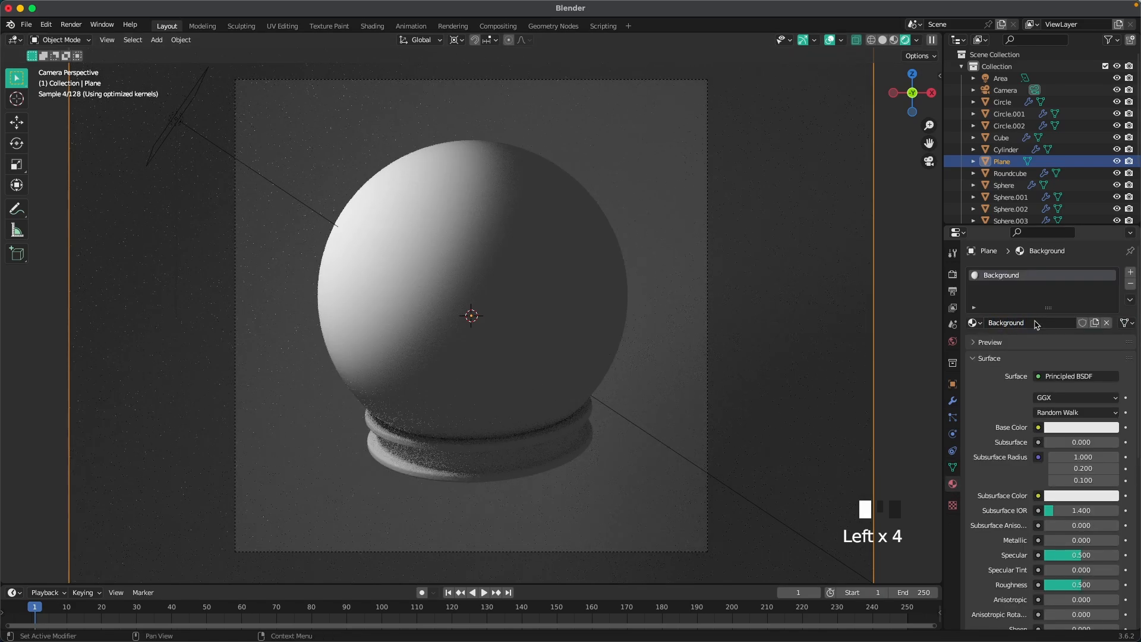
key("Return")
Set the Background material's base color to hex AA9CD7
left_click(1070, 427)
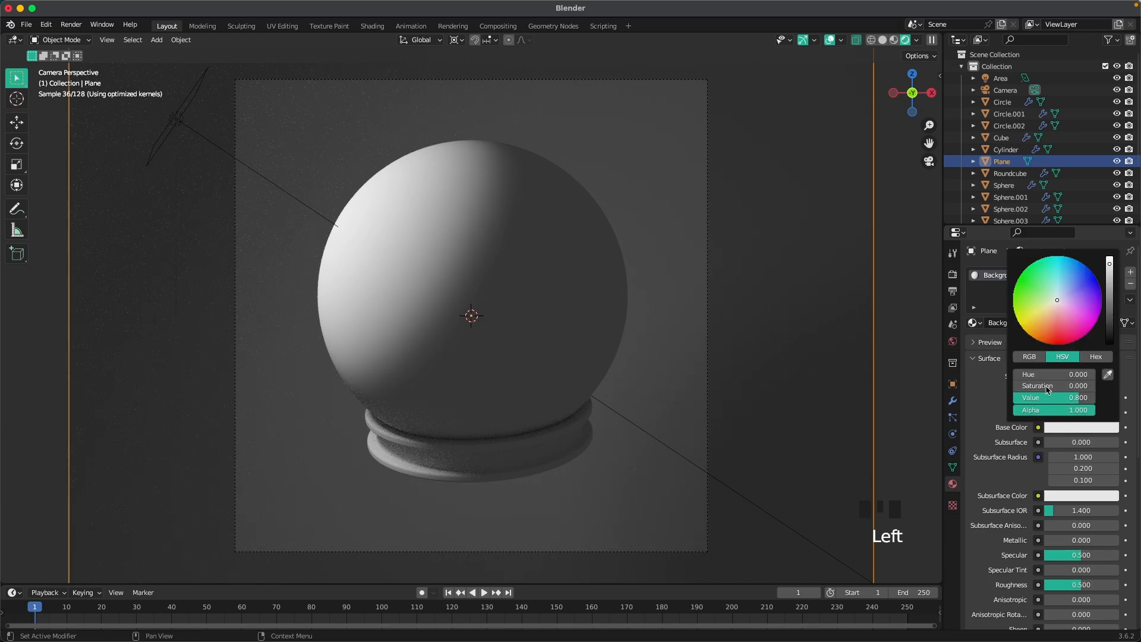
left_click(1097, 356)
left_click(1069, 375)
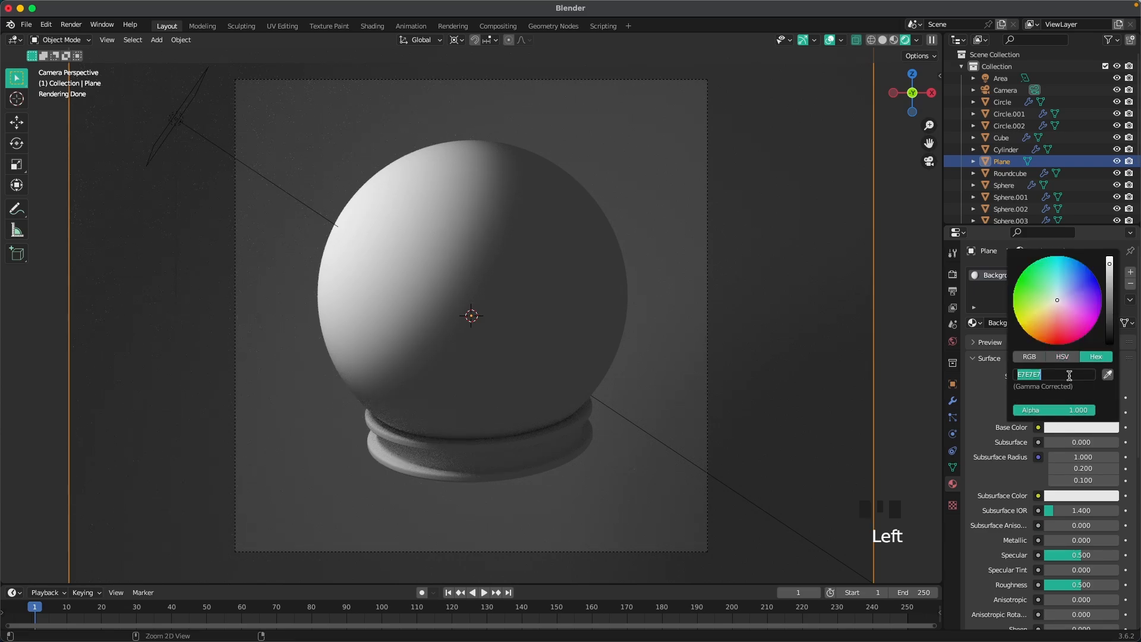
type("AA9CD7")
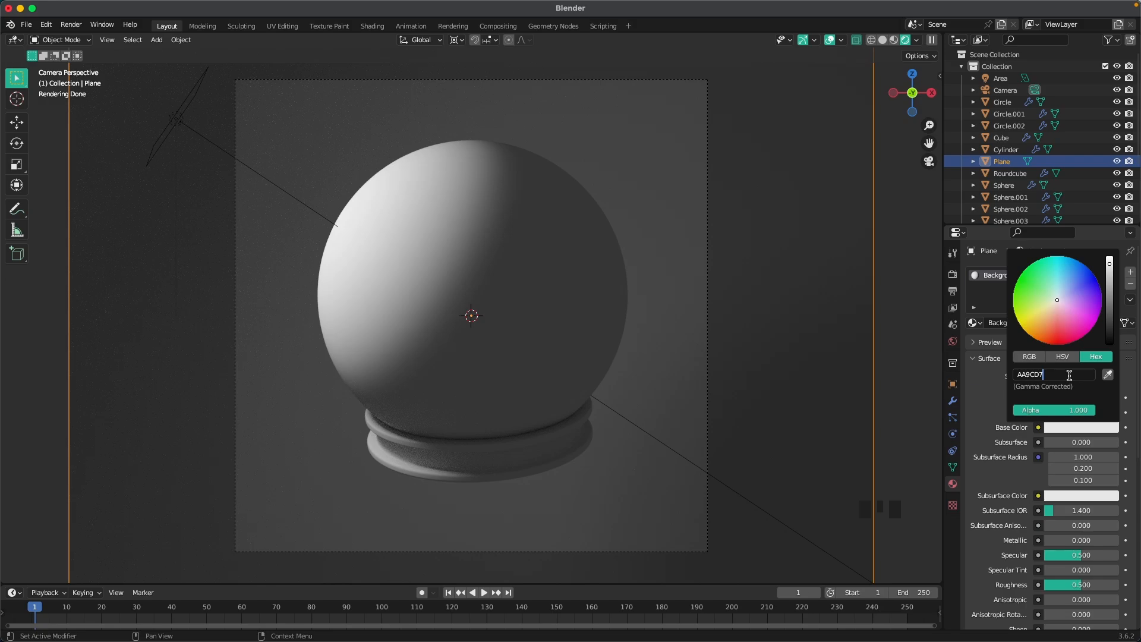
key("Return")
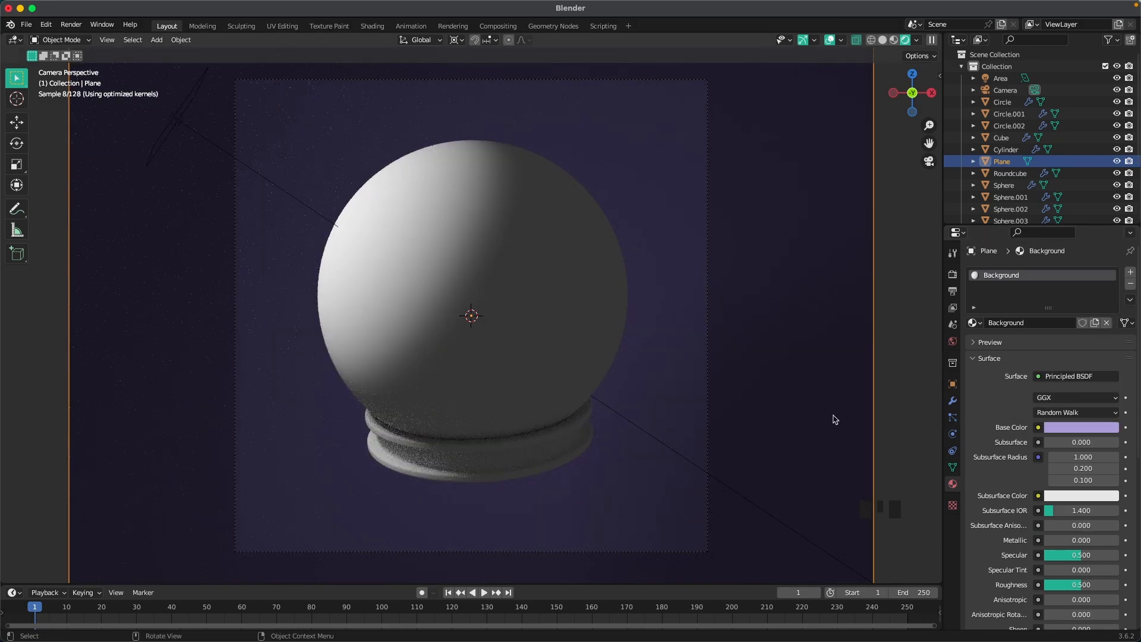
Select the snow globe's base and create a material named Wood for it in the Shading workspace
left_click(454, 473)
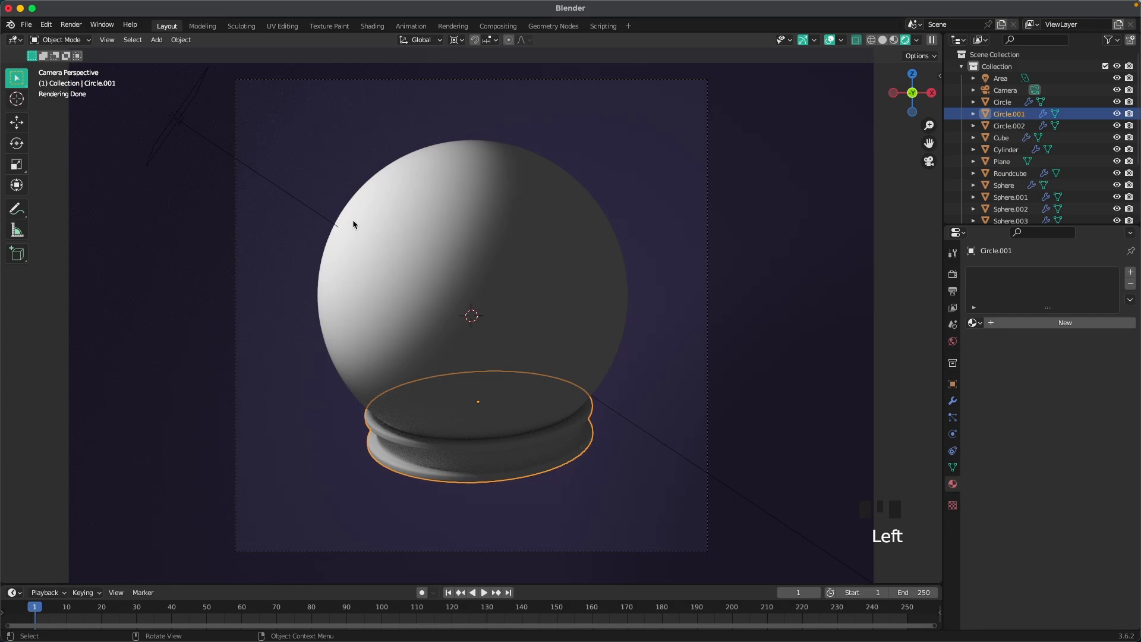
left_click(372, 26)
scroll(565, 266, "up", 4)
mouse_move(565, 266)
middle_mouse_down("shift")
mouse_move(581, 245)
mouse_move(573, 169)
middle_mouse_up("shift")
scroll(572, 169, "up", 6)
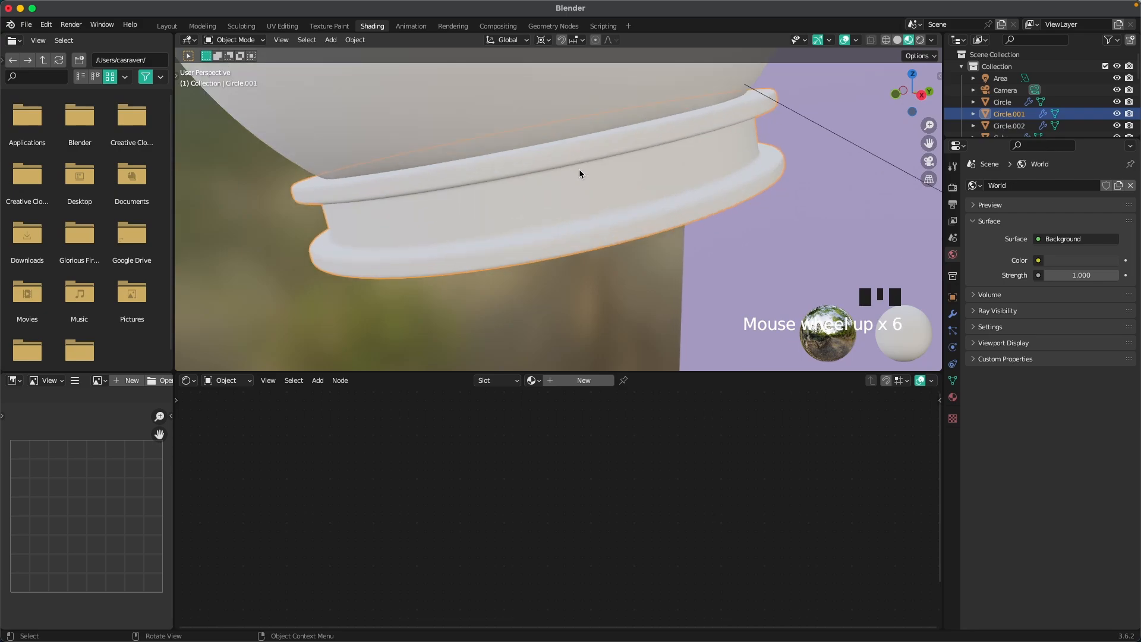
left_click(583, 380)
left_click(565, 380)
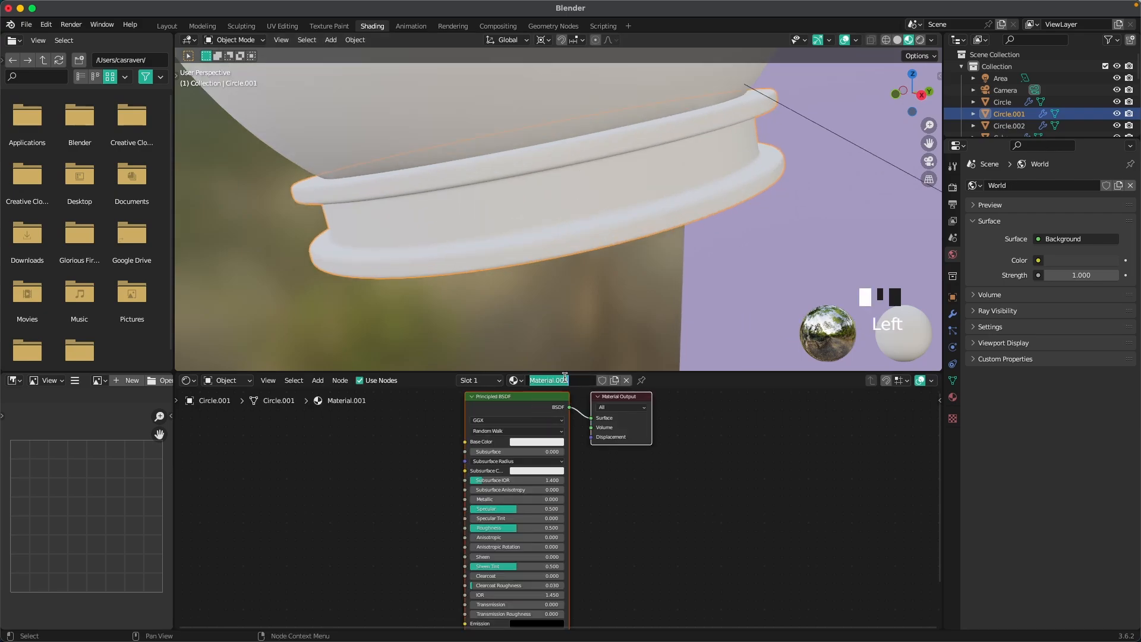
type("Wood")
key("Return")
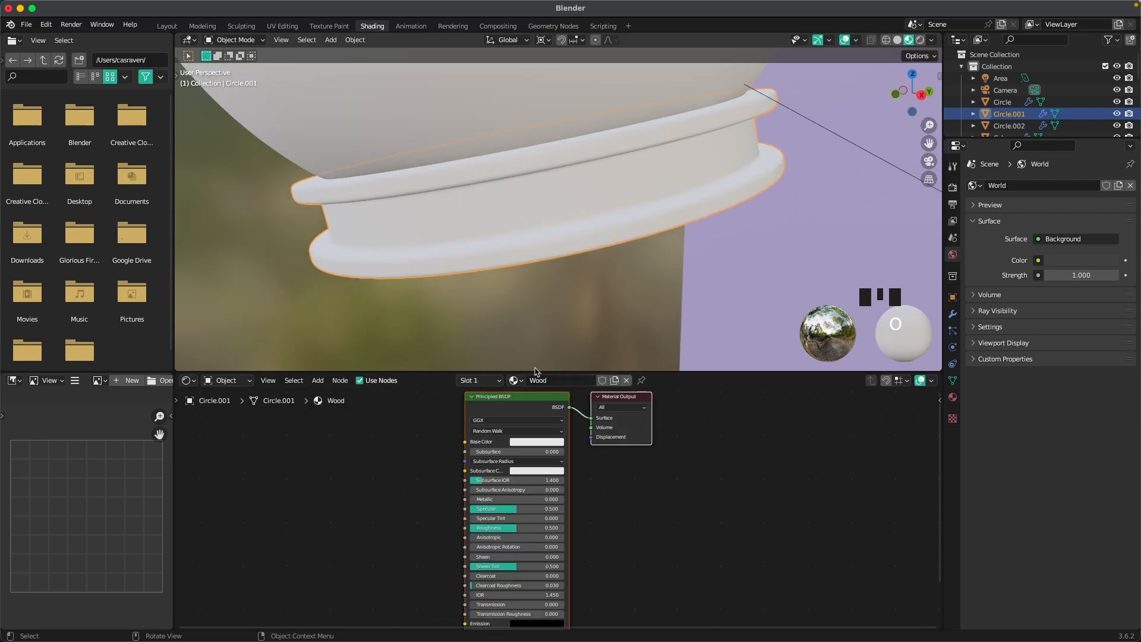
Add a Texture Coordinate node to the Wood material, well to the left of the Principled BSDF node
middle_click_drag(387, 480, 624, 476)
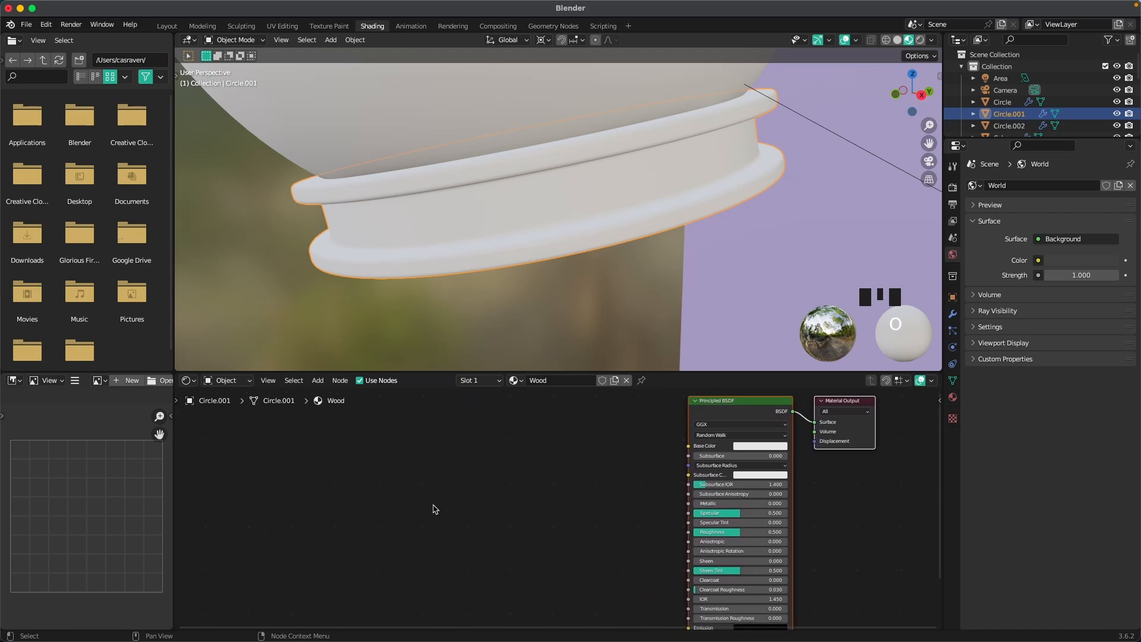
left_click(335, 478)
key("shift+a")
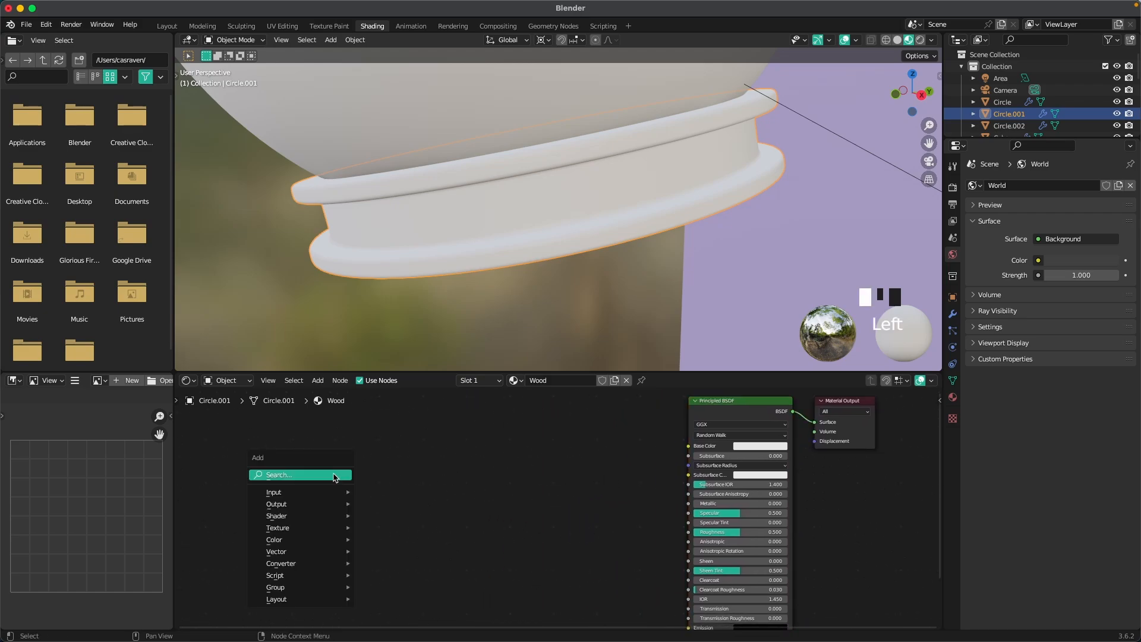
left_click(336, 475)
type("Text")
type("co")
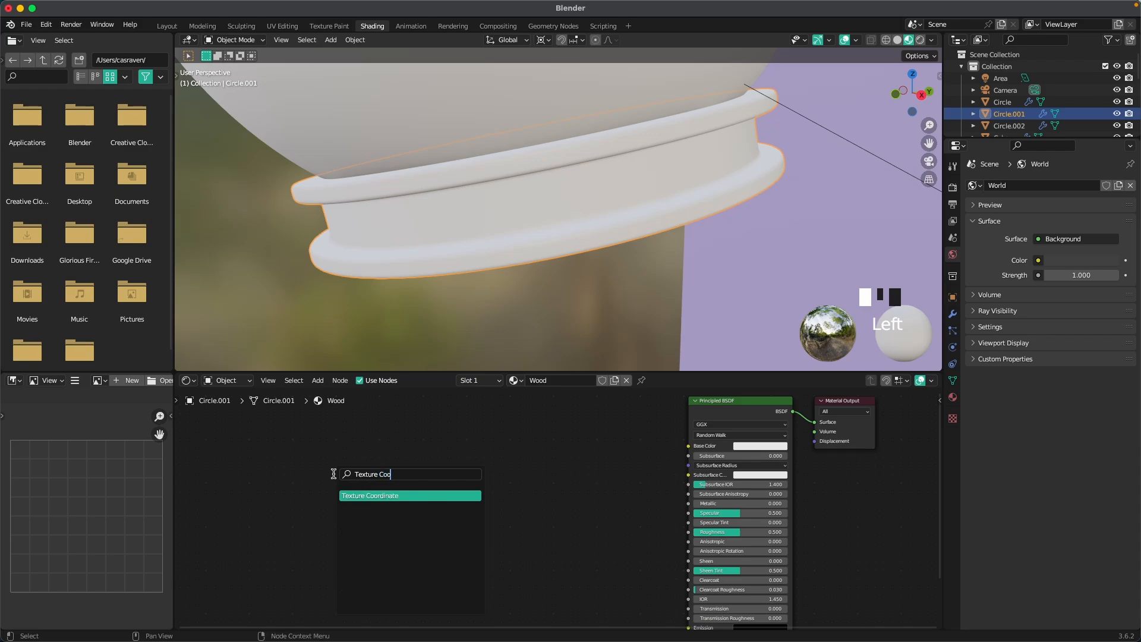
key("Return")
left_click(238, 463)
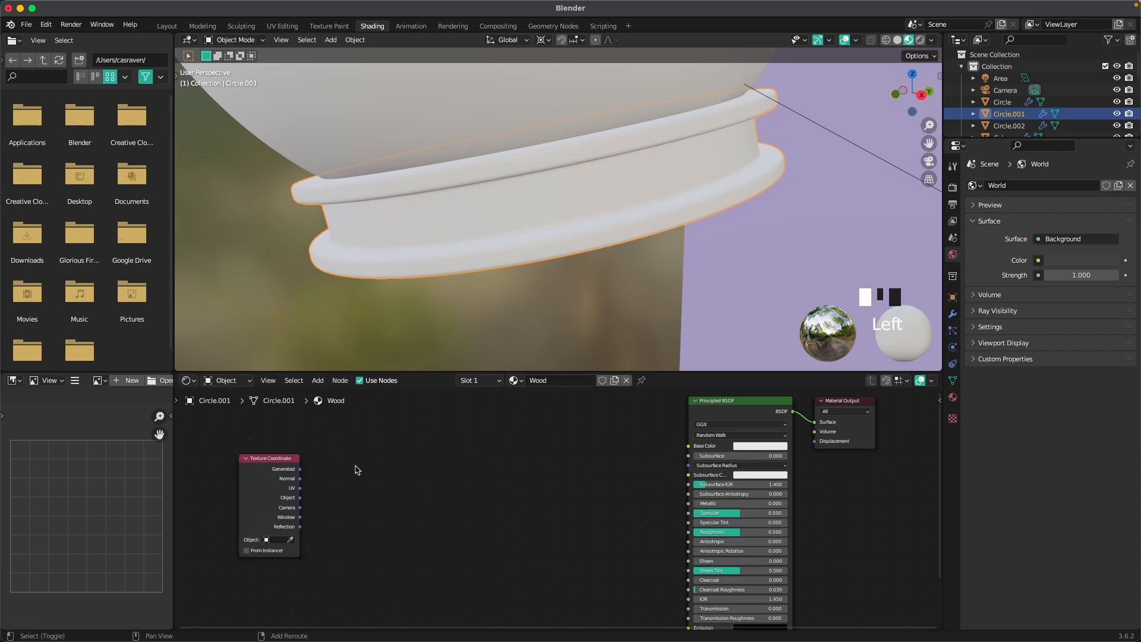
Add a Mapping node and a Musgrave Texture node side by side, right after the Texture Coordinate node
key("shift+a")
type("mapp")
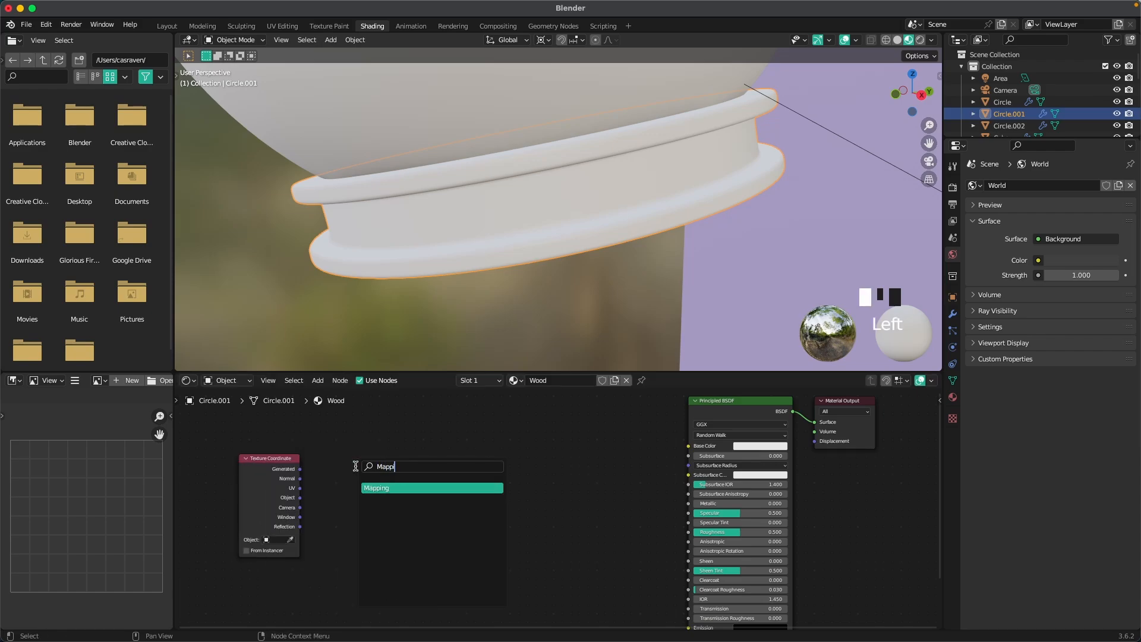
key("Return")
left_click(311, 440)
key("shift+a")
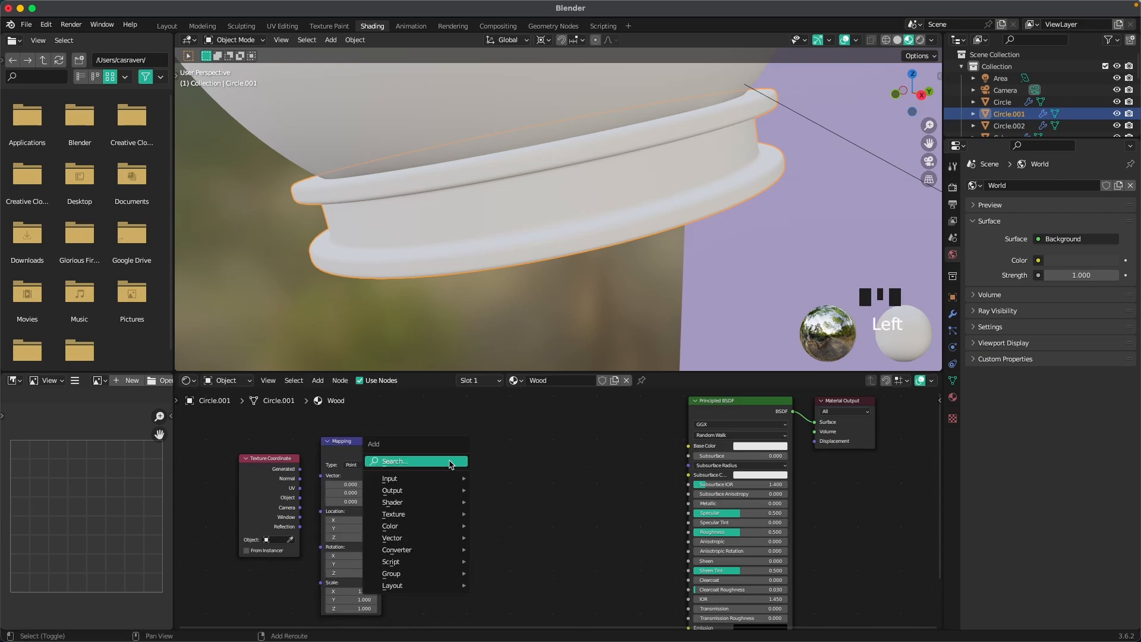
type("Musgra")
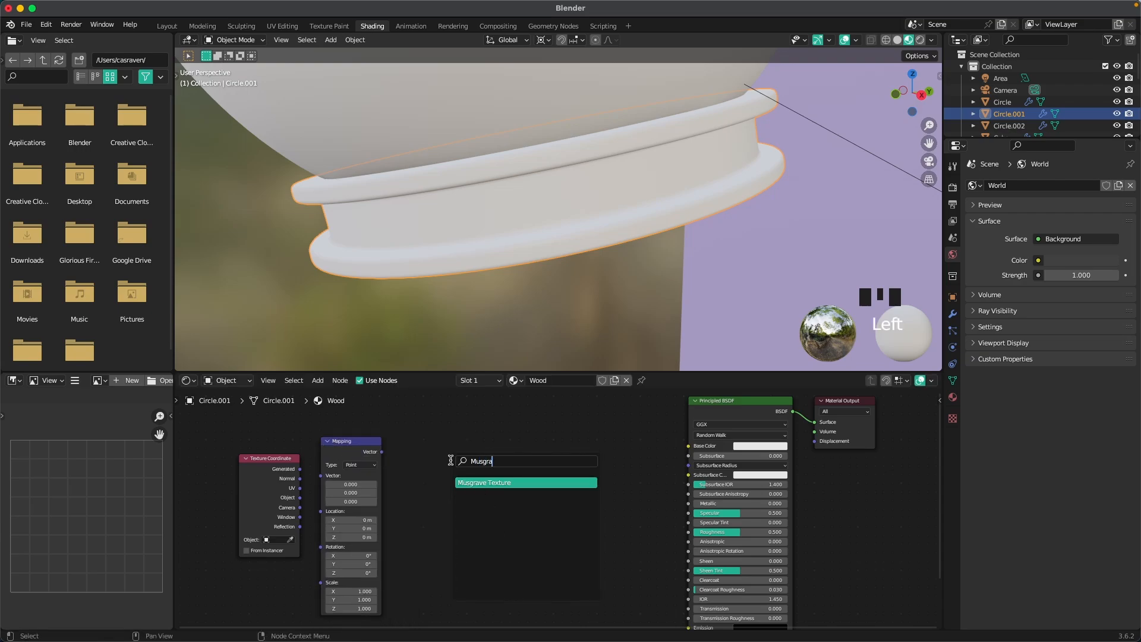
key("Return")
left_click(434, 461)
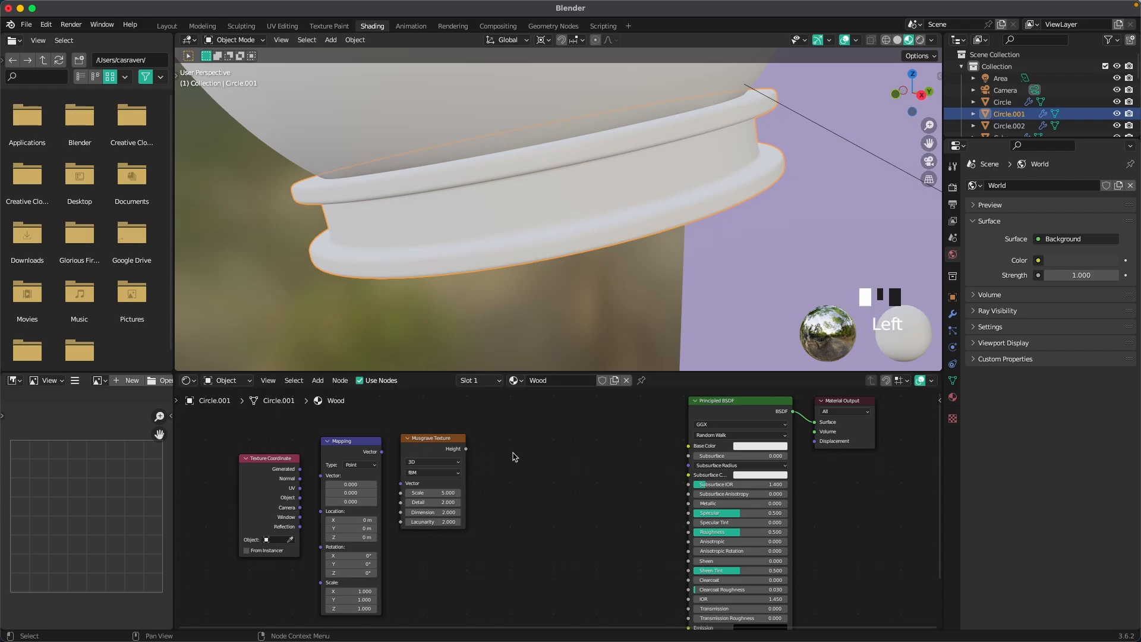
Add a Noise Texture node and a Color Ramp node between the Musgrave Texture and the Principled BSDF
key("shift+a")
type("noise")
key("Return")
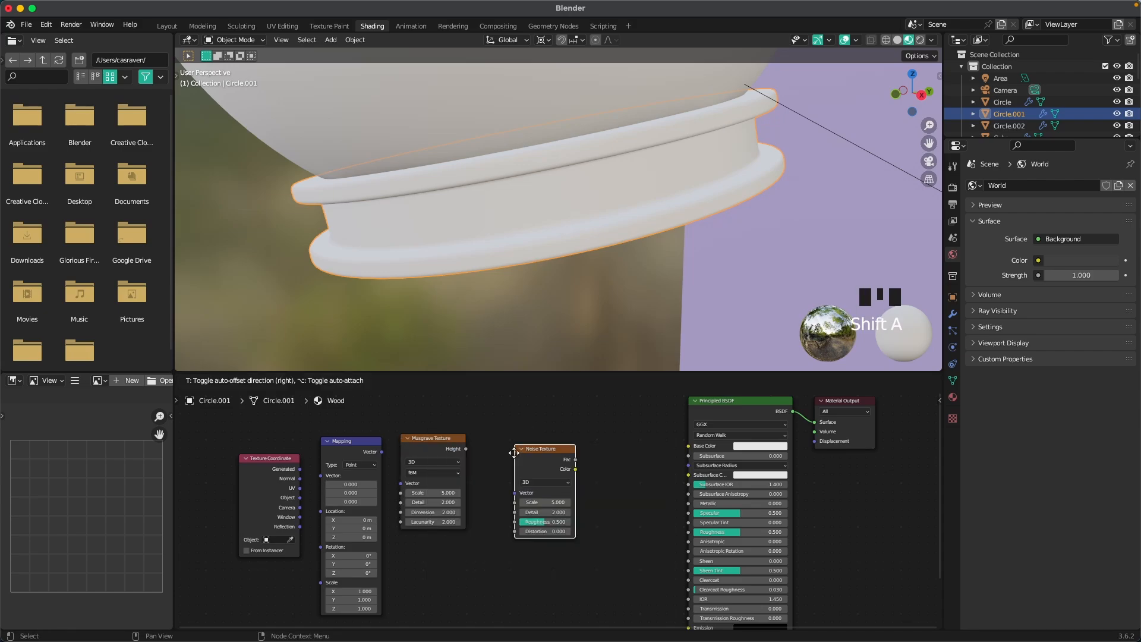
left_click(479, 438)
key("shift+a")
type("c")
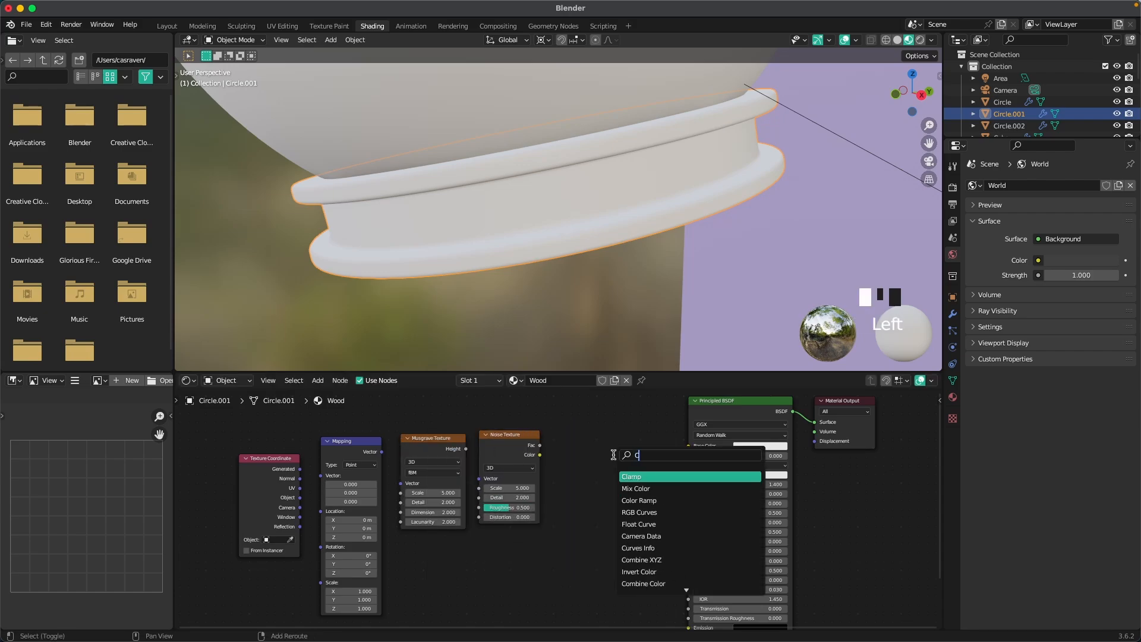
type("olor ramp")
key("Return")
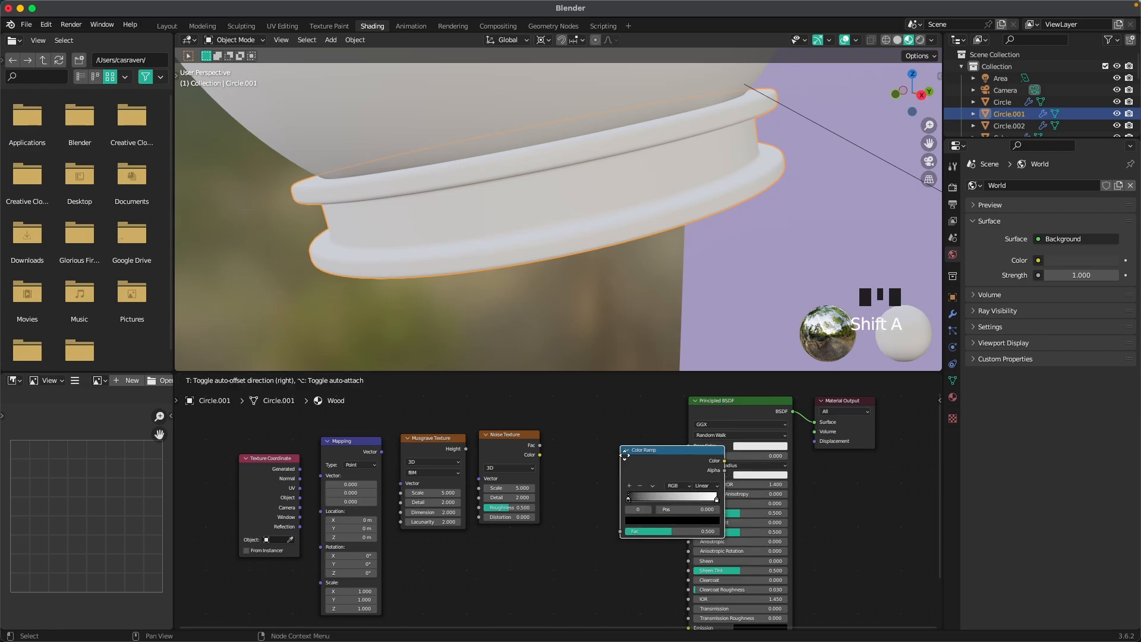
left_click(566, 440)
Connect Texture Coordinate's Generated output to the Mapping vector, Mapping to the Musgrave vector, and Musgrave Height to the Noise Texture vector
scroll(324, 512, "up", 2)
scroll(356, 523, "left", 1)
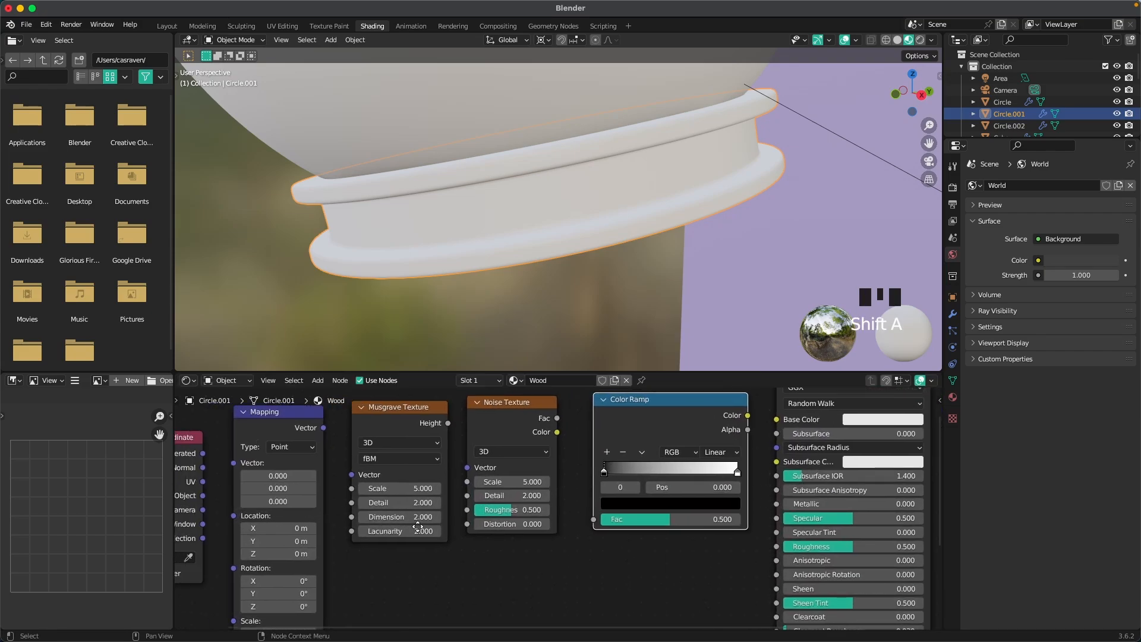
scroll(418, 526, "left", 5)
left_click_drag(351, 474, 381, 483)
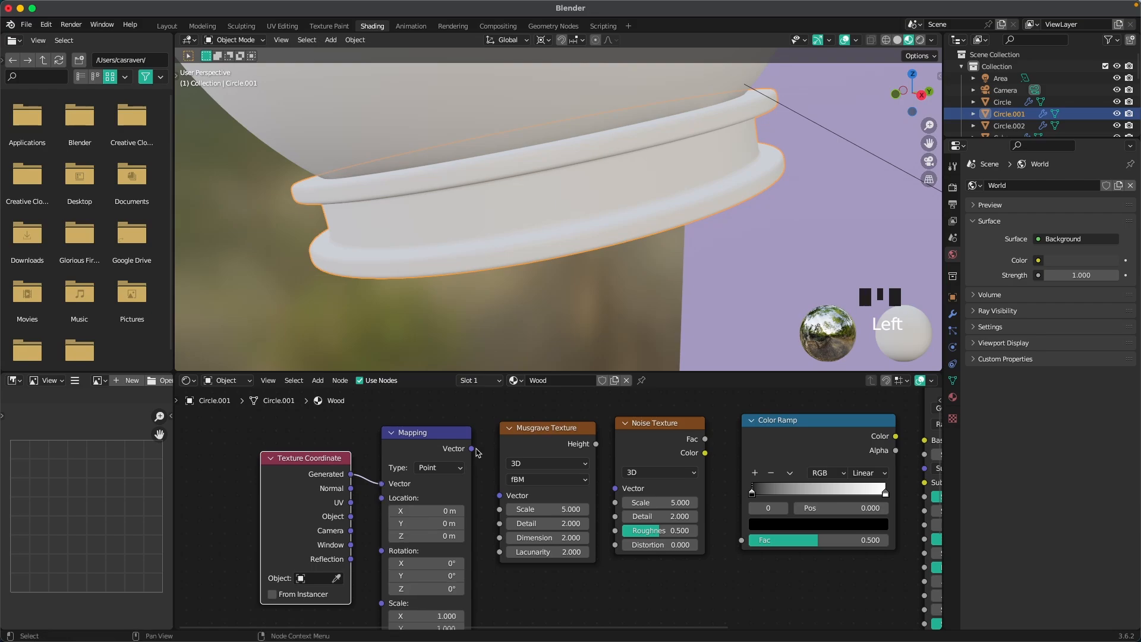
left_click_drag(473, 449, 499, 495)
left_click_drag(596, 443, 615, 488)
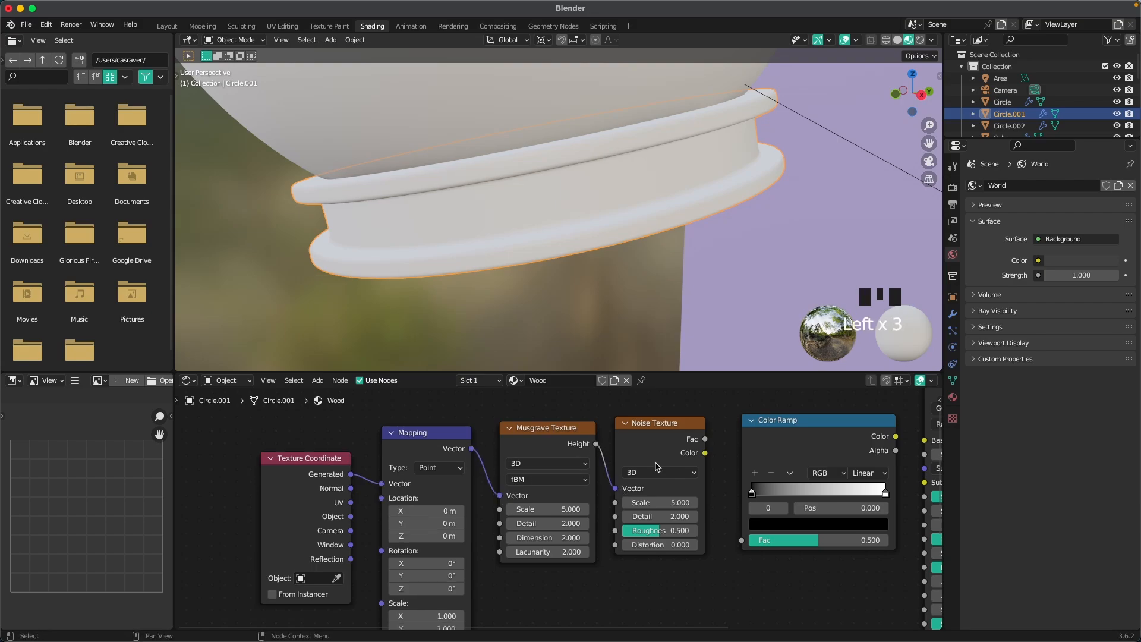
Connect the Noise Texture's Fac to the Color Ramp's Fac and the ramp's Color to the Principled BSDF's Base Color
left_click_drag(706, 438, 741, 539)
scroll(683, 505, "right", 8)
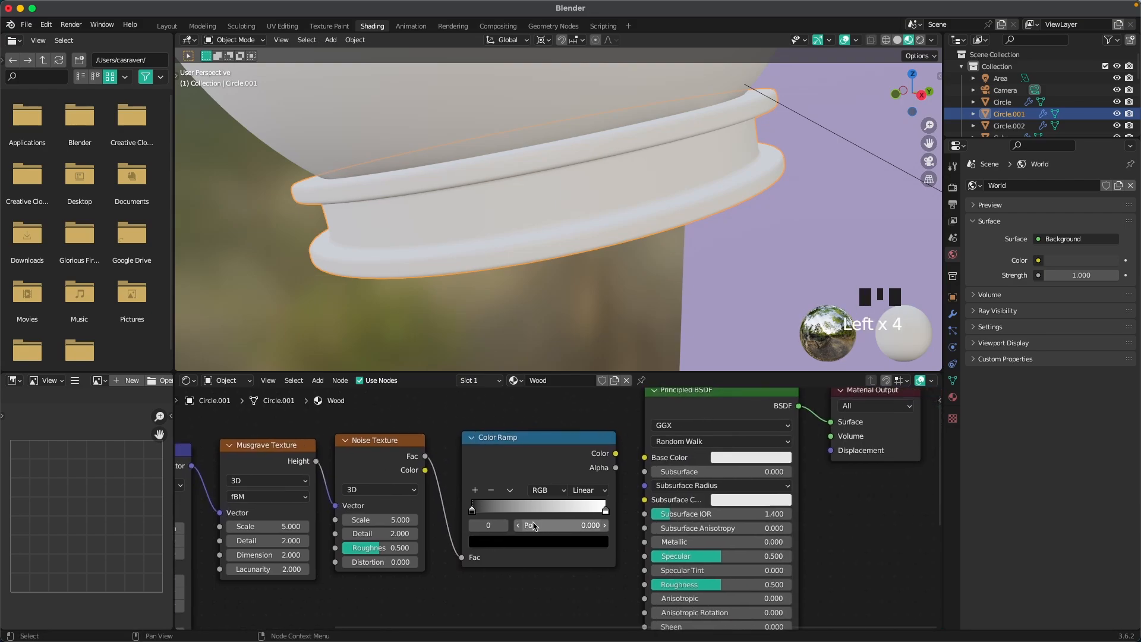
left_click_drag(615, 454, 644, 457)
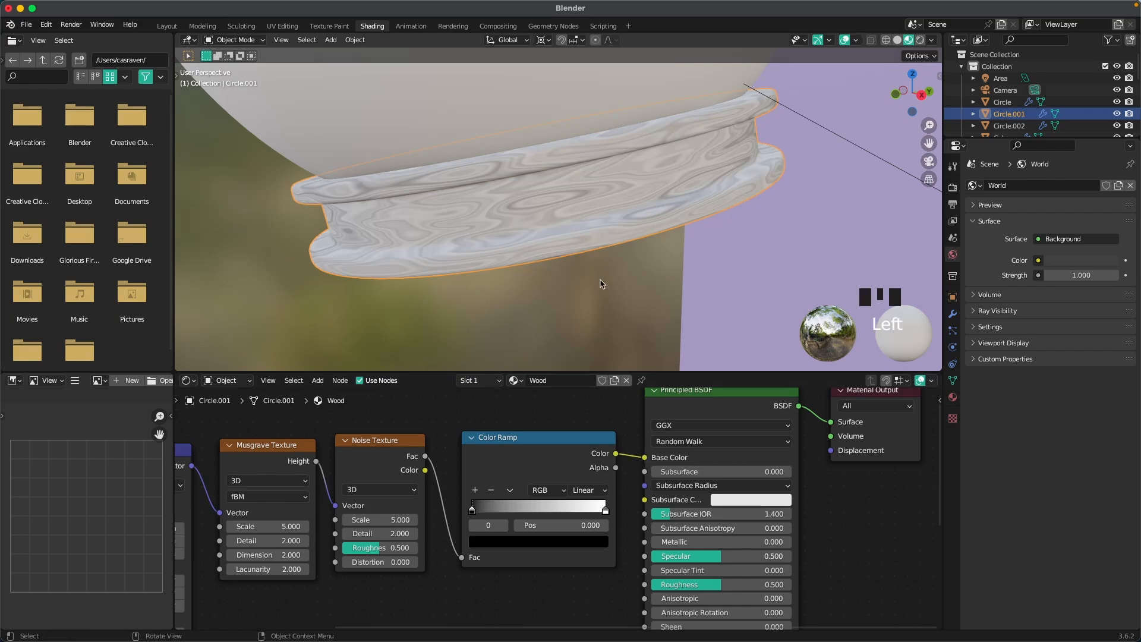
Set the Mapping node's scale to X 0.550, Y 0.440 and Z 0.300
scroll(614, 460, "left", 10)
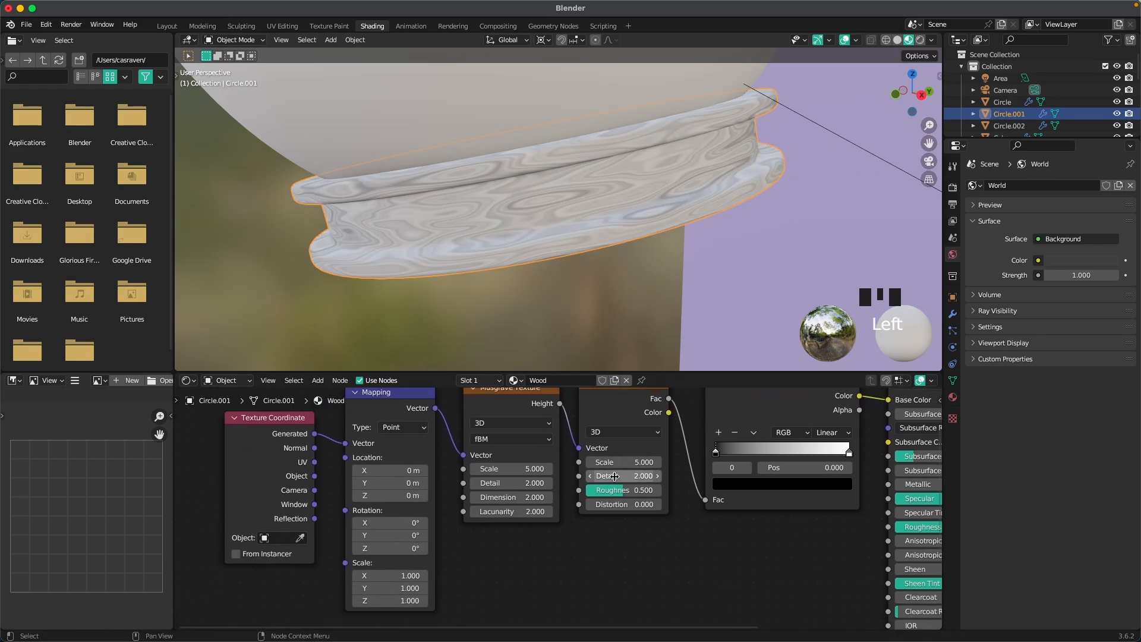
scroll(527, 501, "up", 3)
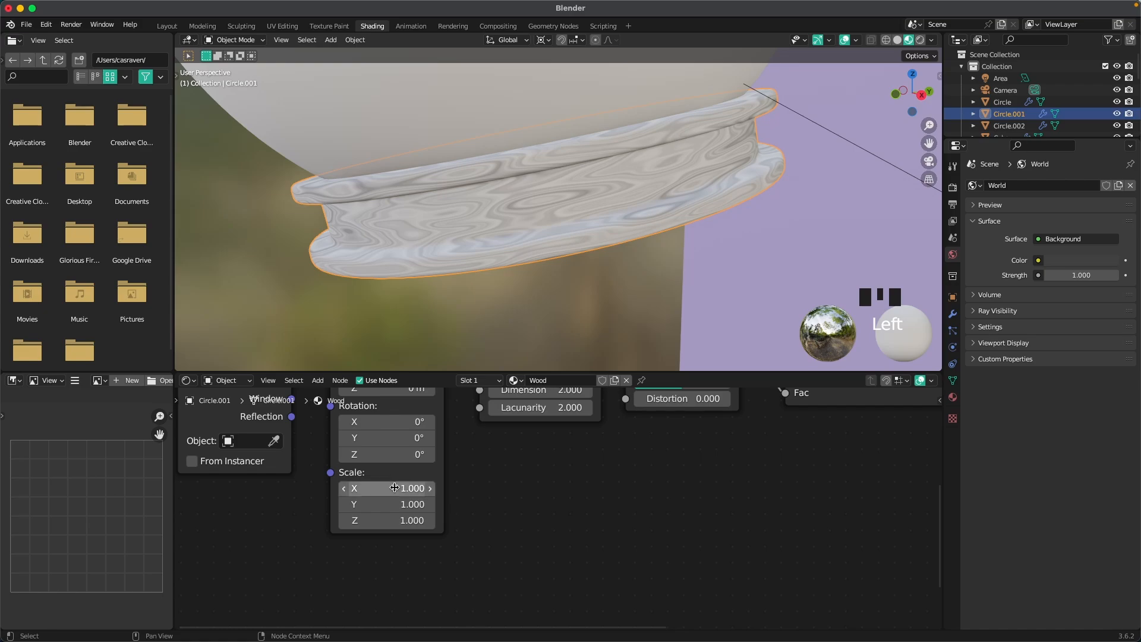
left_click_drag(396, 495, 310, 488, "shift")
left_click_drag(396, 519, 200, 520, "shift")
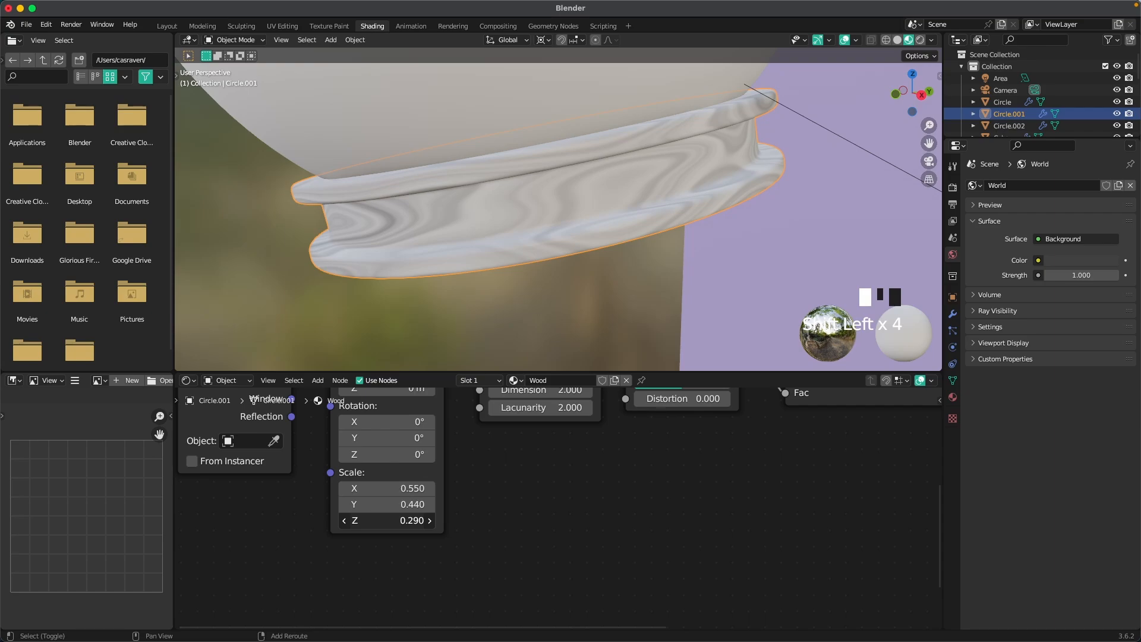
left_click_drag(200, 520, 203, 520, "shift")
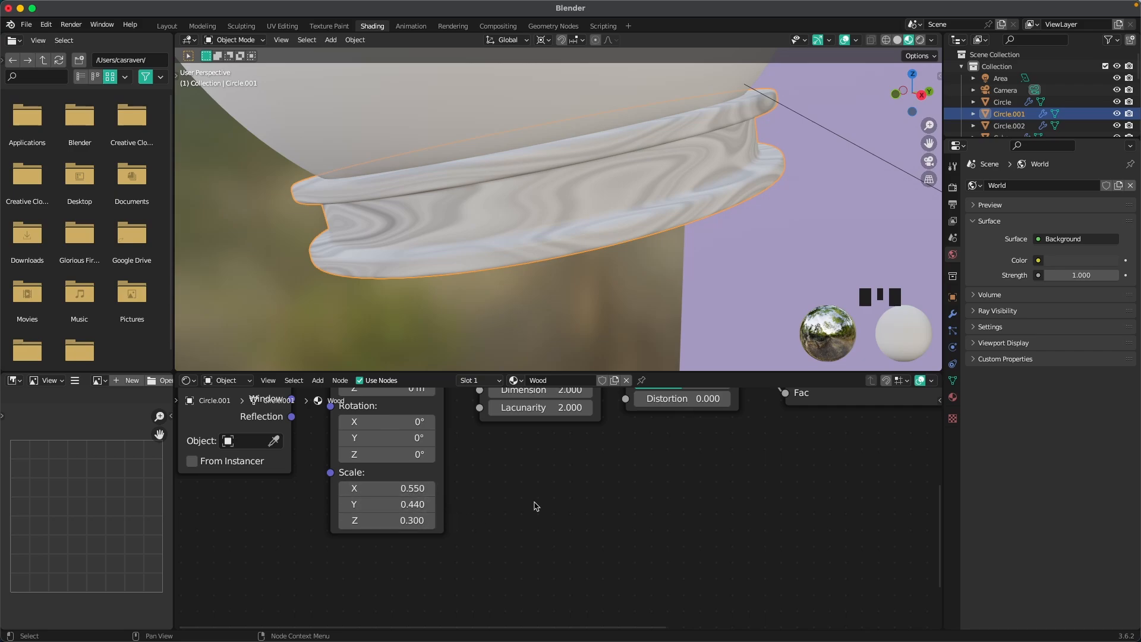
Set the Color Ramp's first stop, the black one, to hex 552E16
scroll(536, 504, "down", 2)
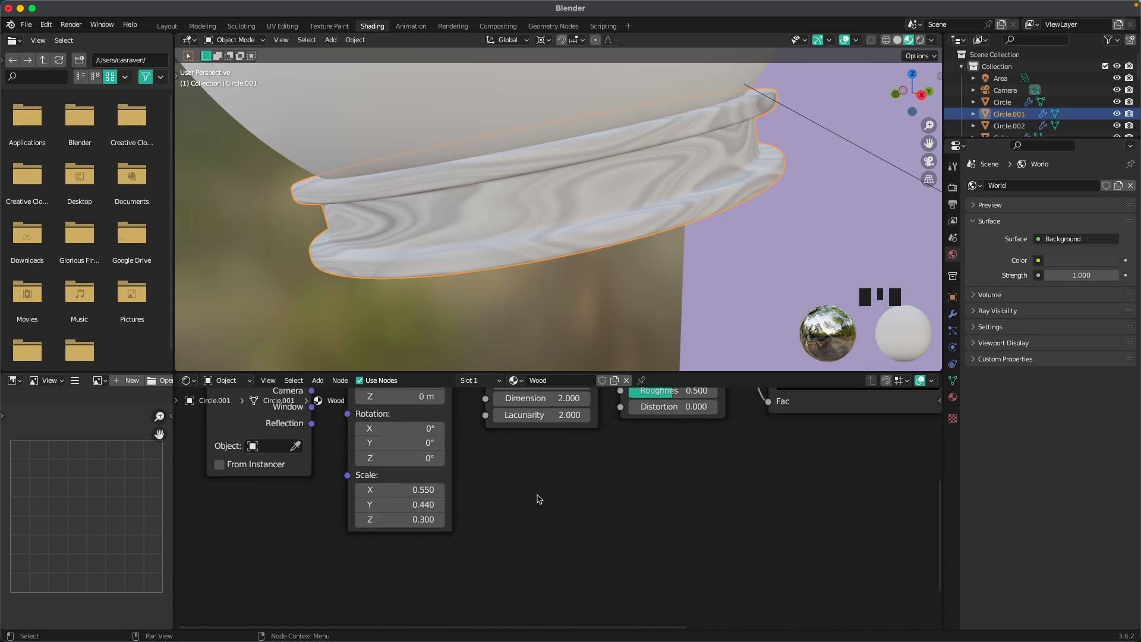
middle_click_drag(638, 481, 482, 560)
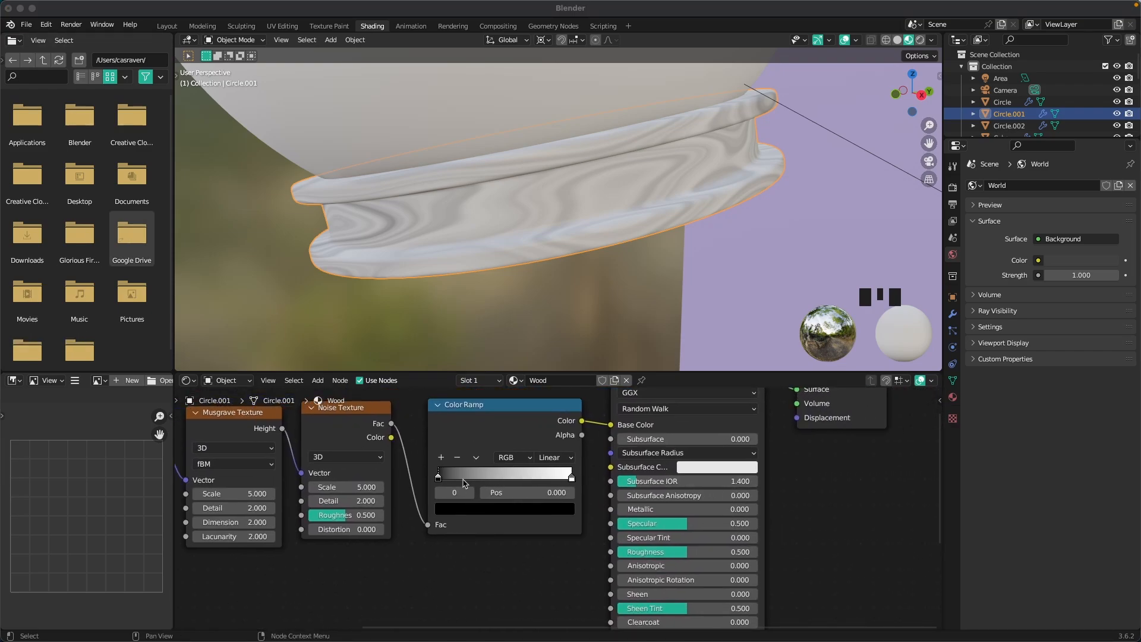
left_click(469, 509)
left_click(486, 451)
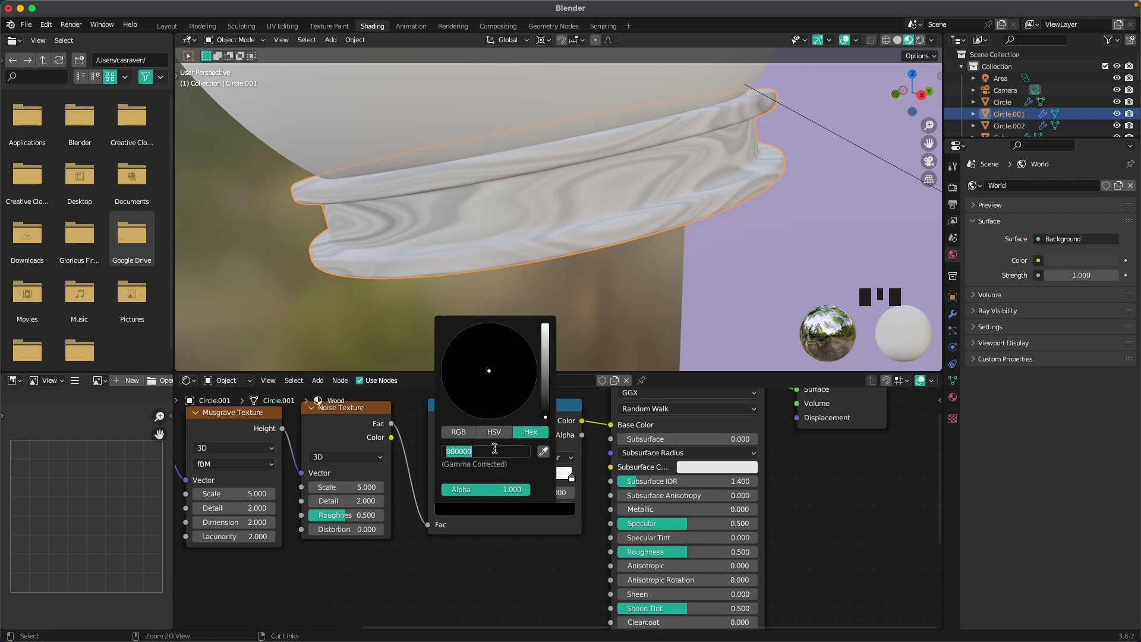
type("552E16")
key("Return")
Set the Color Ramp's last stop, the white one, to hex FFAD79
key("super+Tab")
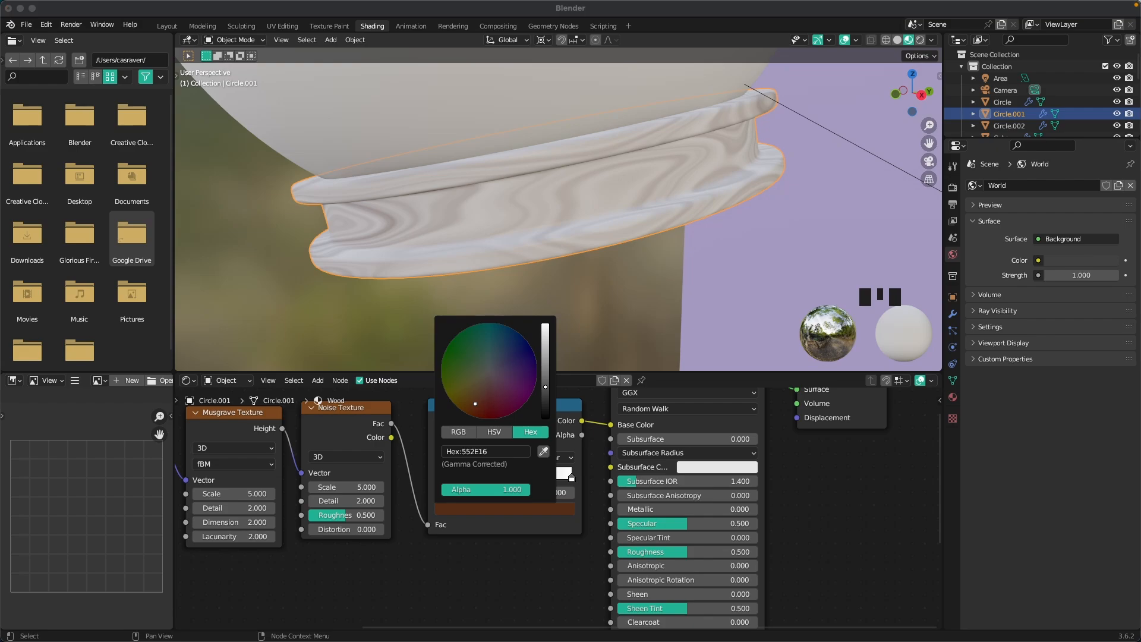
key("super+Tab")
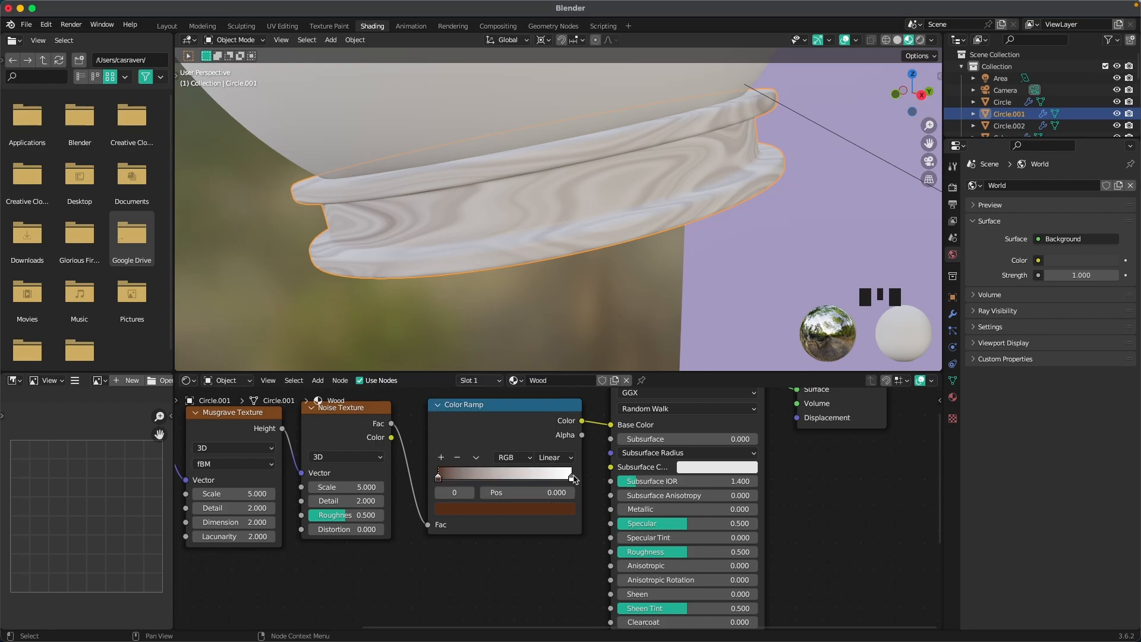
left_click(572, 477)
left_click(554, 508)
left_click(508, 452)
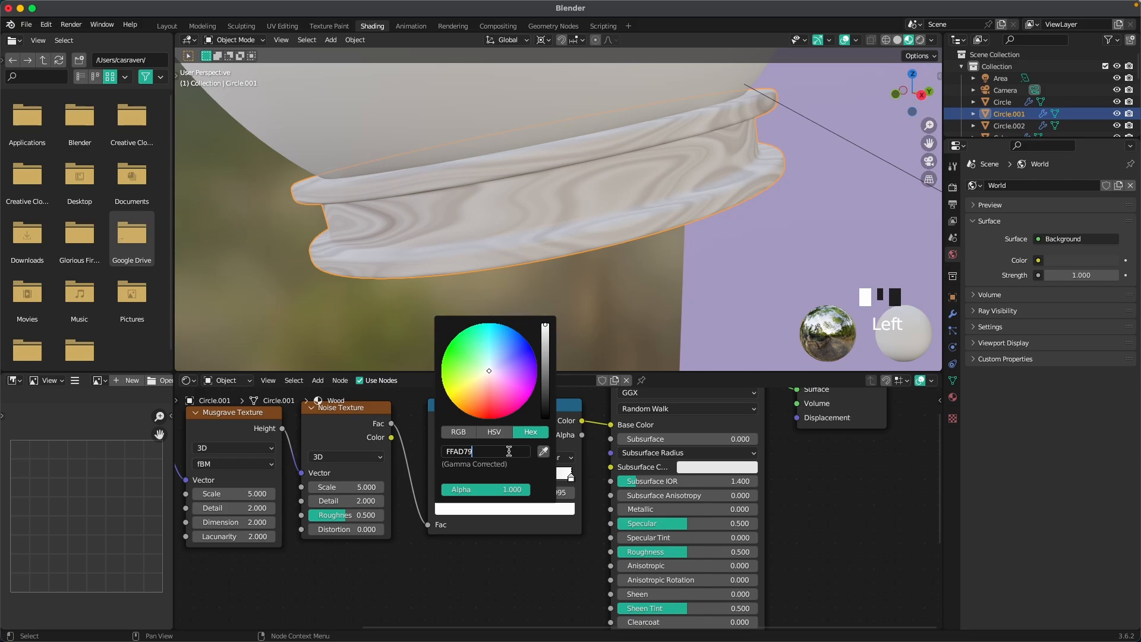
key("Return")
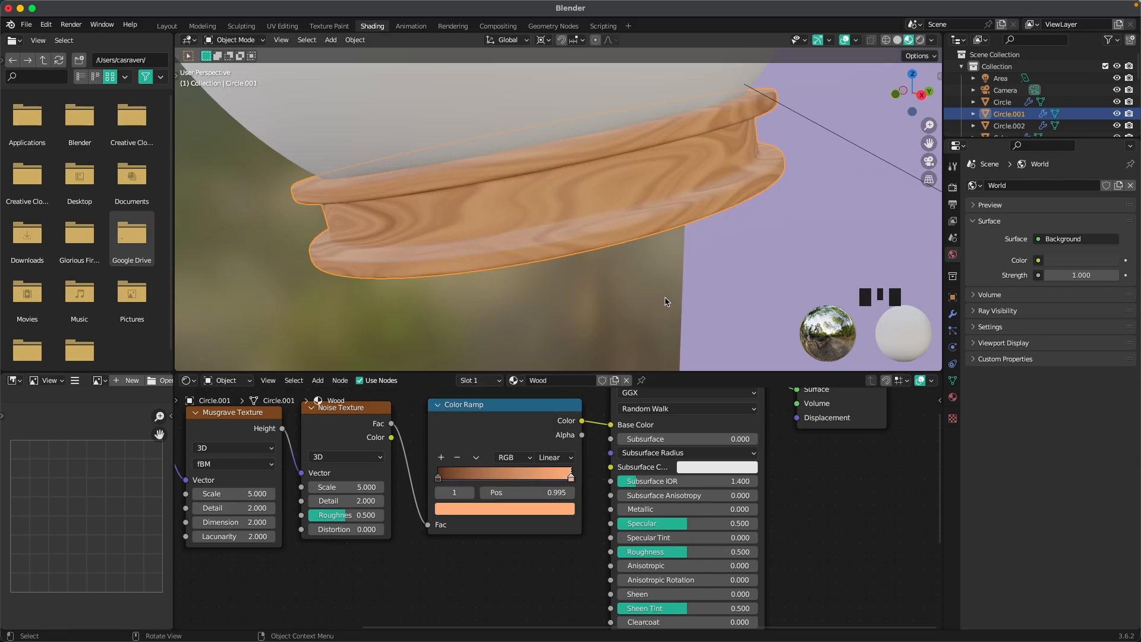
Return to the Layout workspace and give the snow globe's sphere a new material named Glass
left_click(667, 300)
scroll(508, 241, "down", 2)
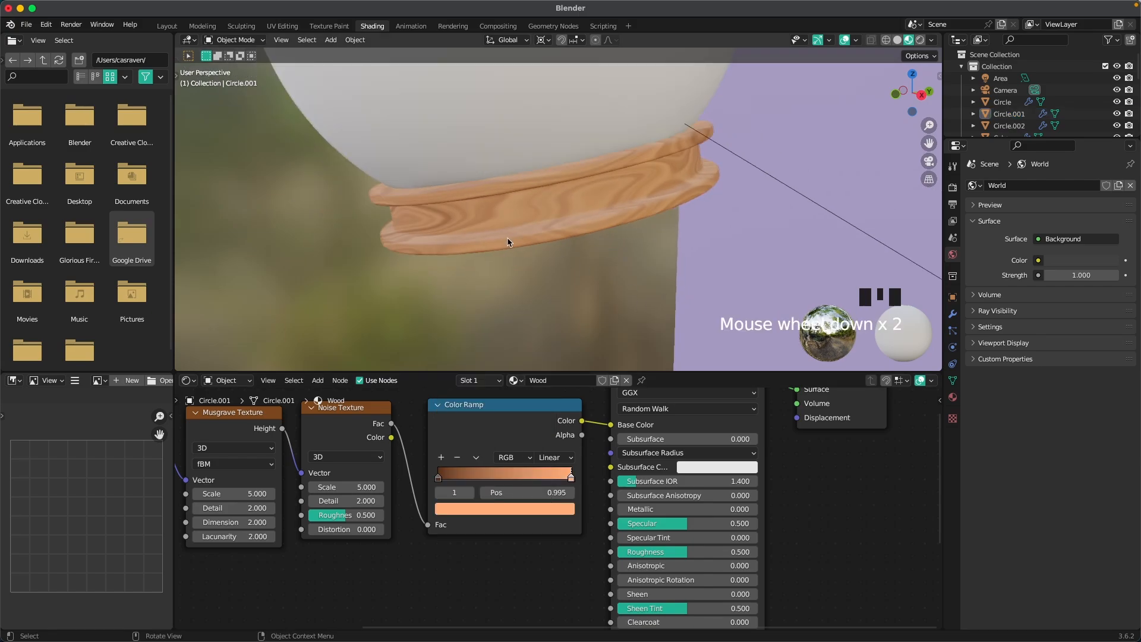
left_click(167, 26)
scroll(271, 313, "up", 2)
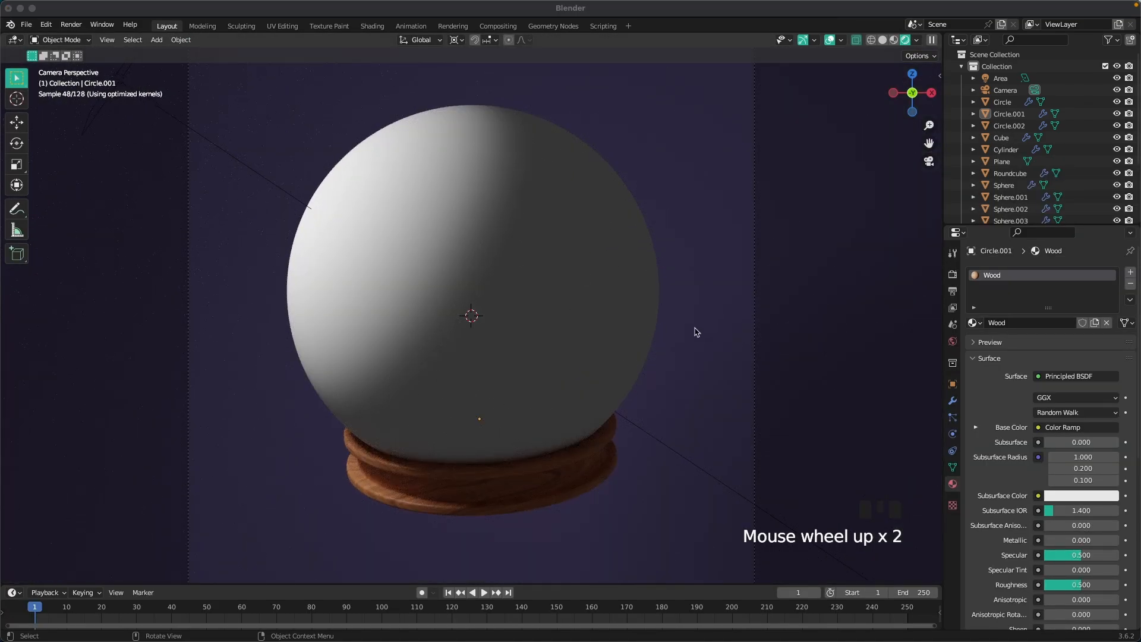
left_click(571, 295)
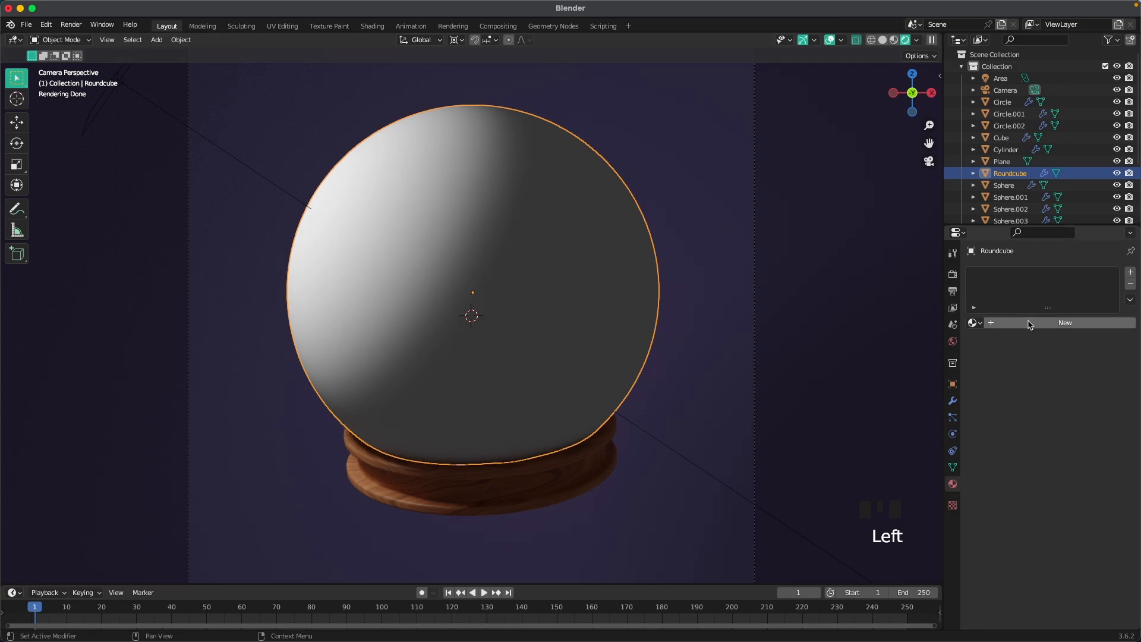
left_click(1065, 323)
double_click(1024, 323)
type("Glass")
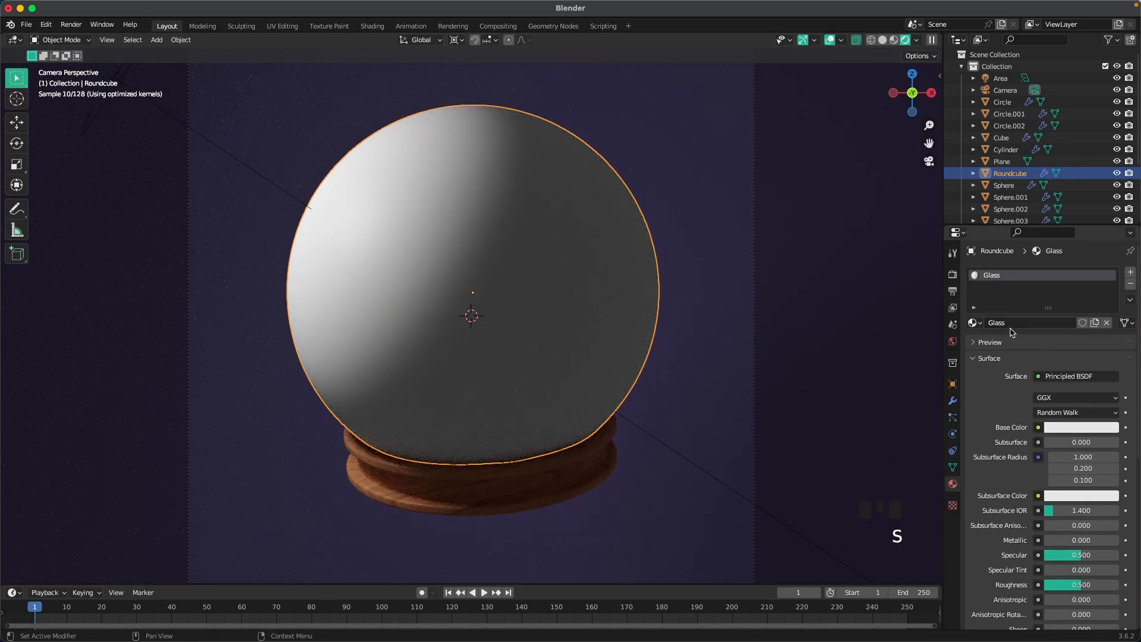
Set the Glass material's roughness to 0.000 and its transmission to 1.000
scroll(1033, 416, "down", 2)
scroll(1032, 416, "down", 2)
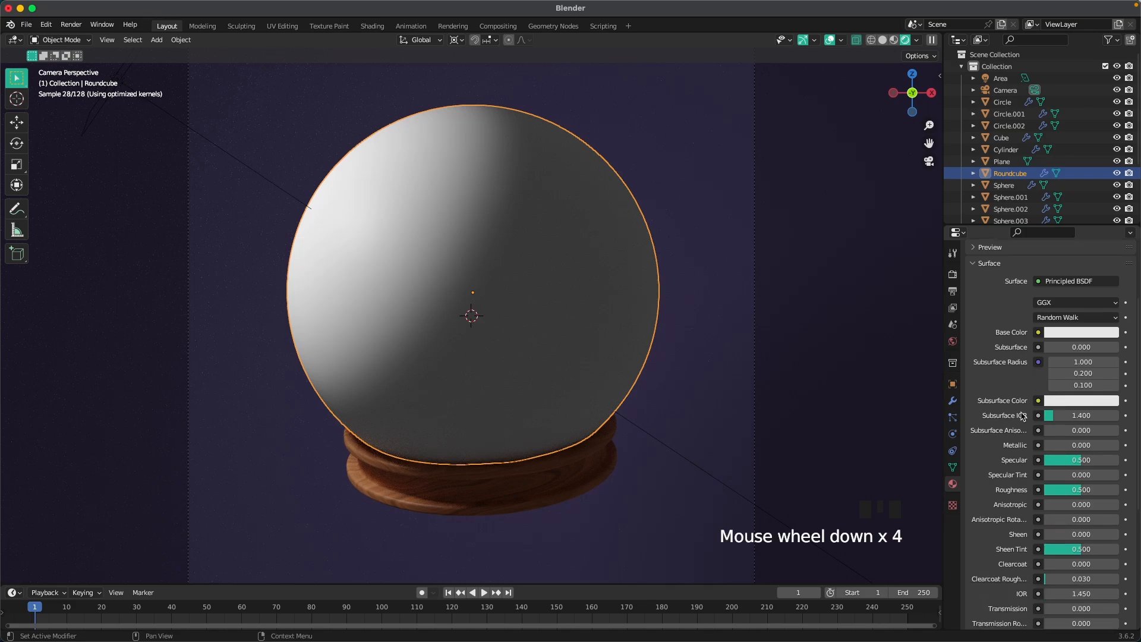
scroll(1020, 416, "down", 1)
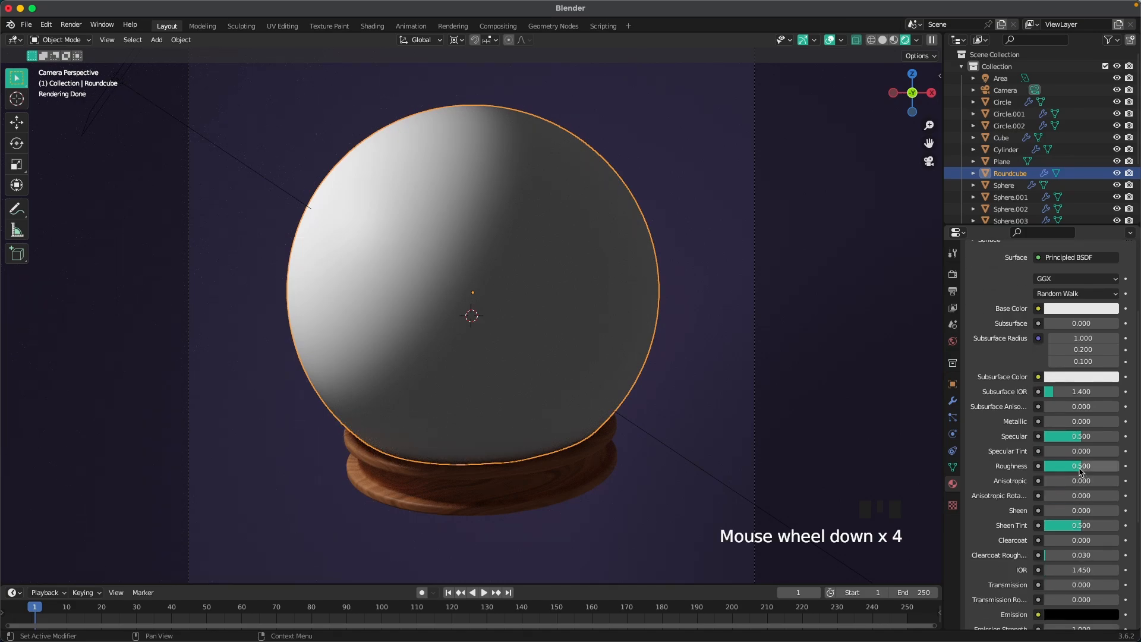
left_click_drag(1070, 466, 1034, 466)
scroll(999, 502, "down", 3)
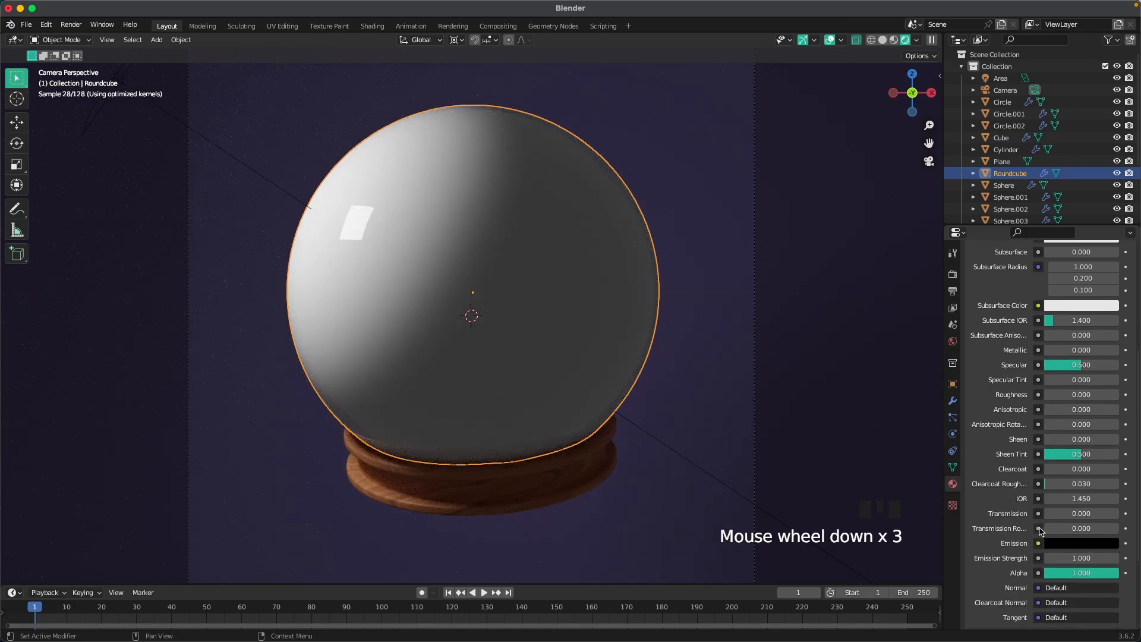
left_click_drag(1051, 513, 1120, 515)
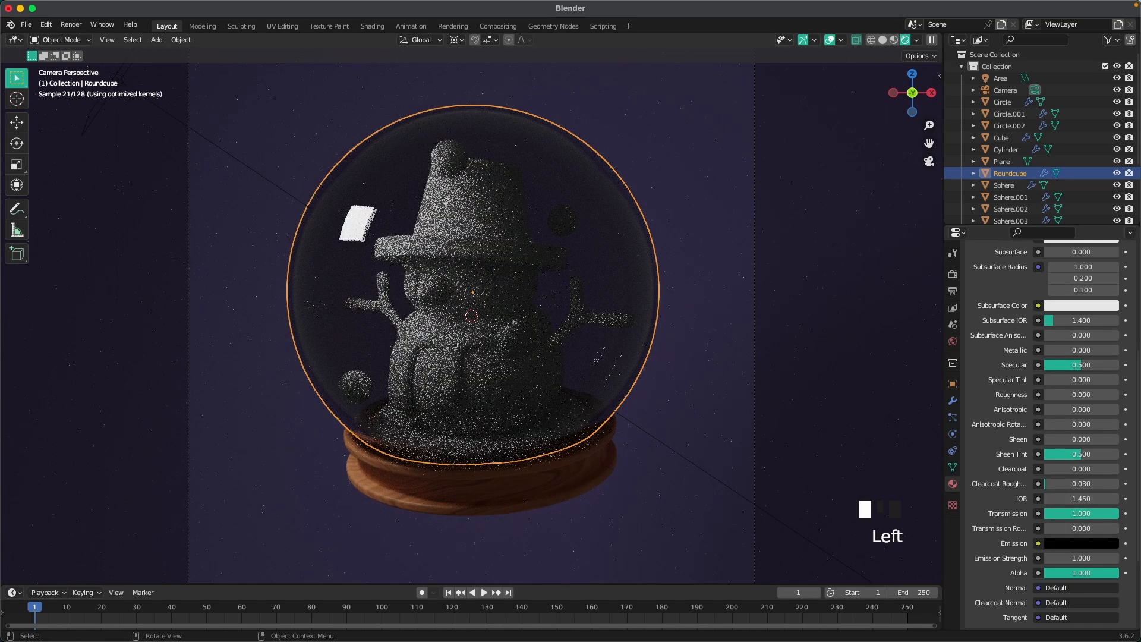
Set the Glass material's IOR to 1.2
left_click(1086, 498)
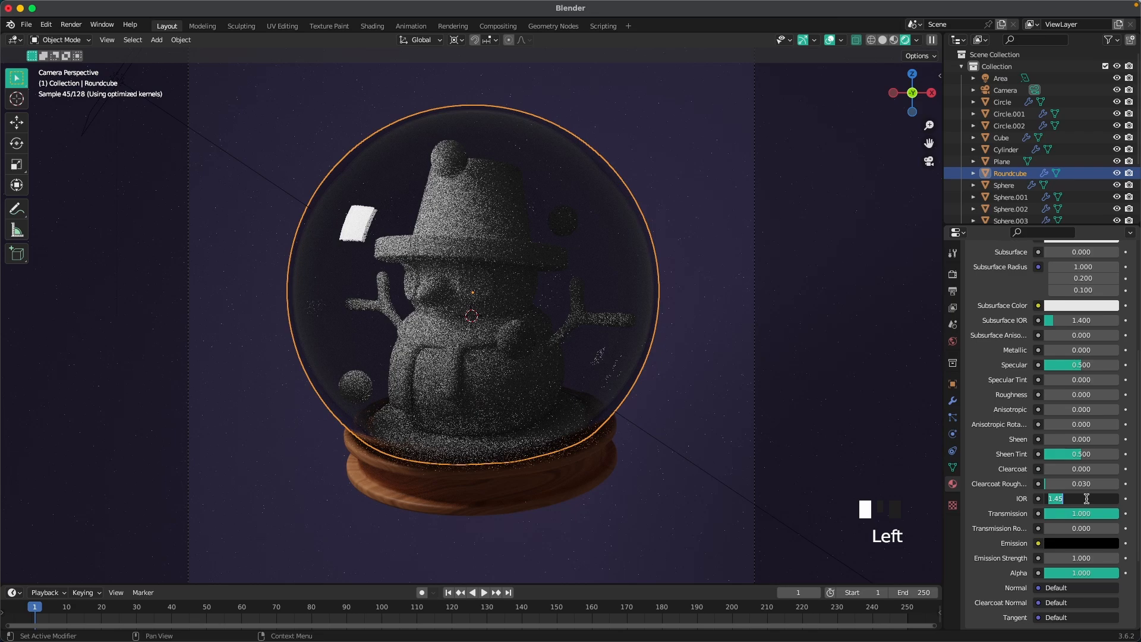
type("1.2")
key("Return")
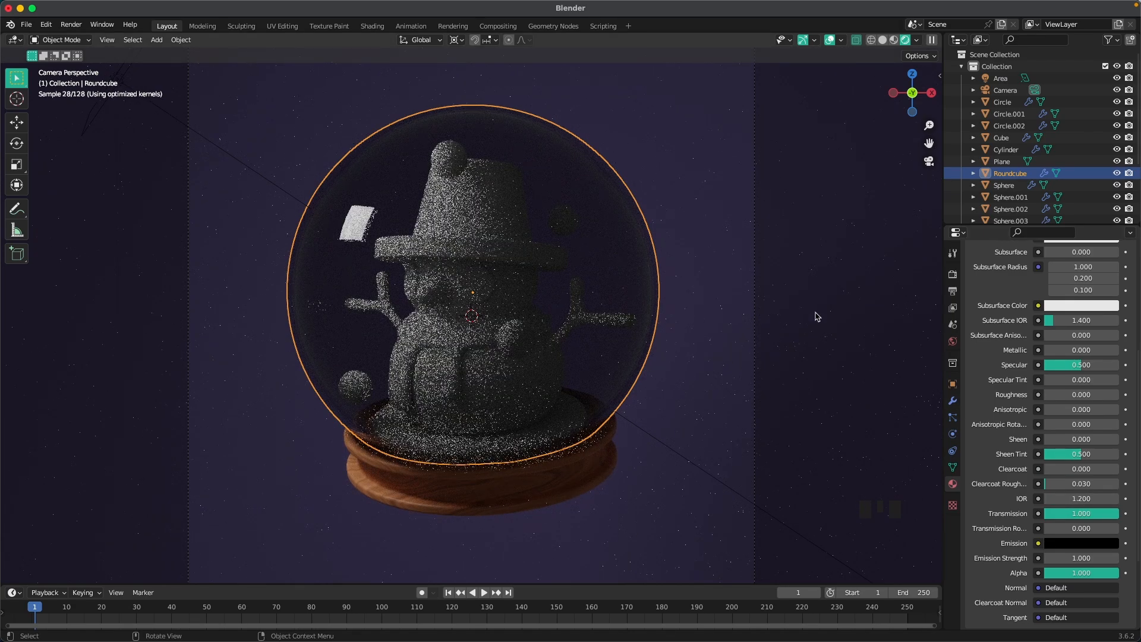
left_click(572, 247)
left_click(644, 301)
scroll(998, 340, "up", 4)
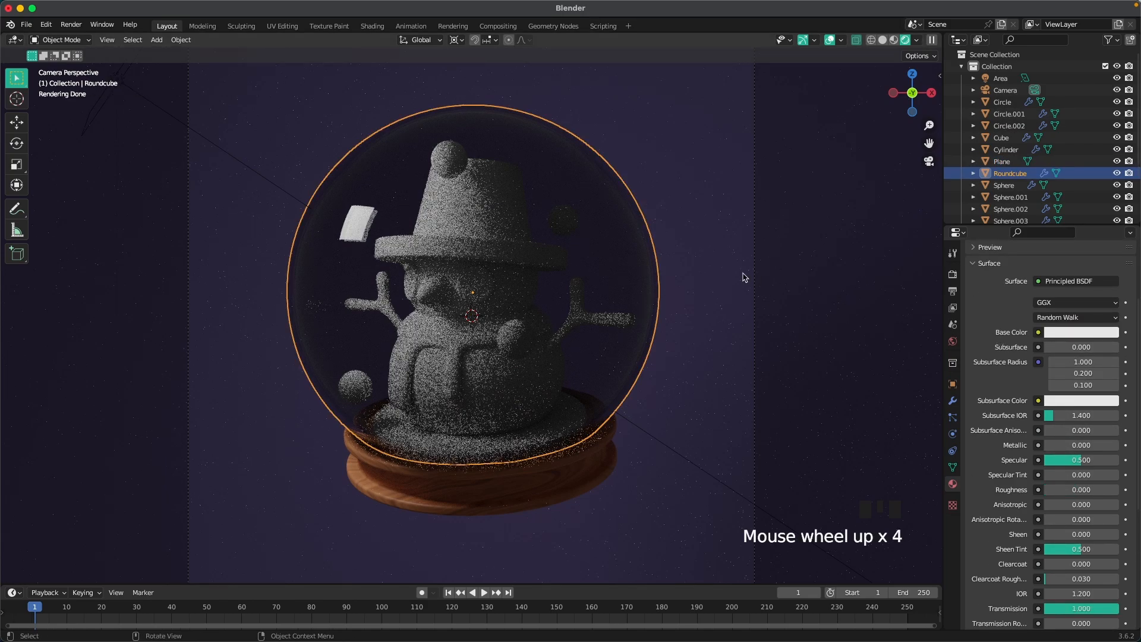
scroll(528, 331, "up", 1)
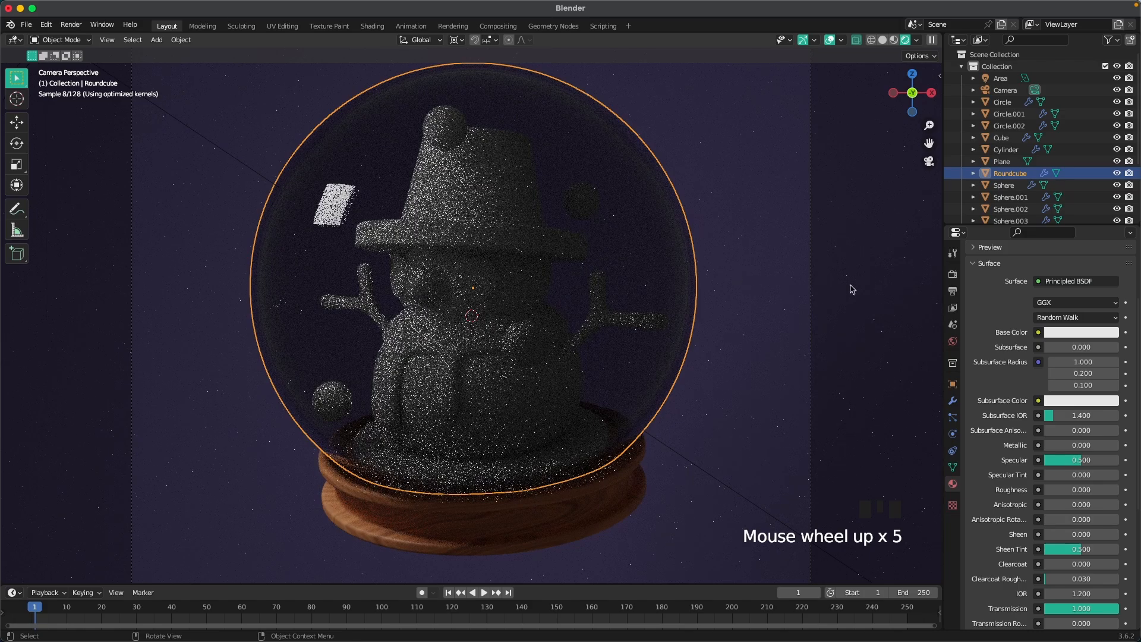
Hide the glass globe so the snowman inside can be worked on directly
left_click(656, 253)
left_click(657, 253)
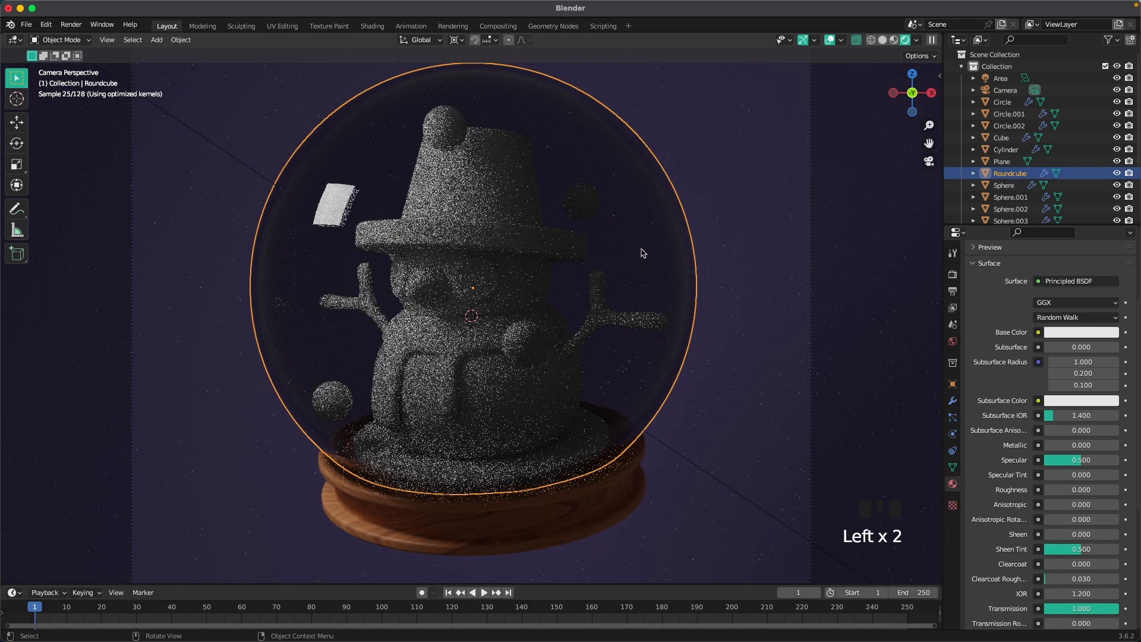
key("h")
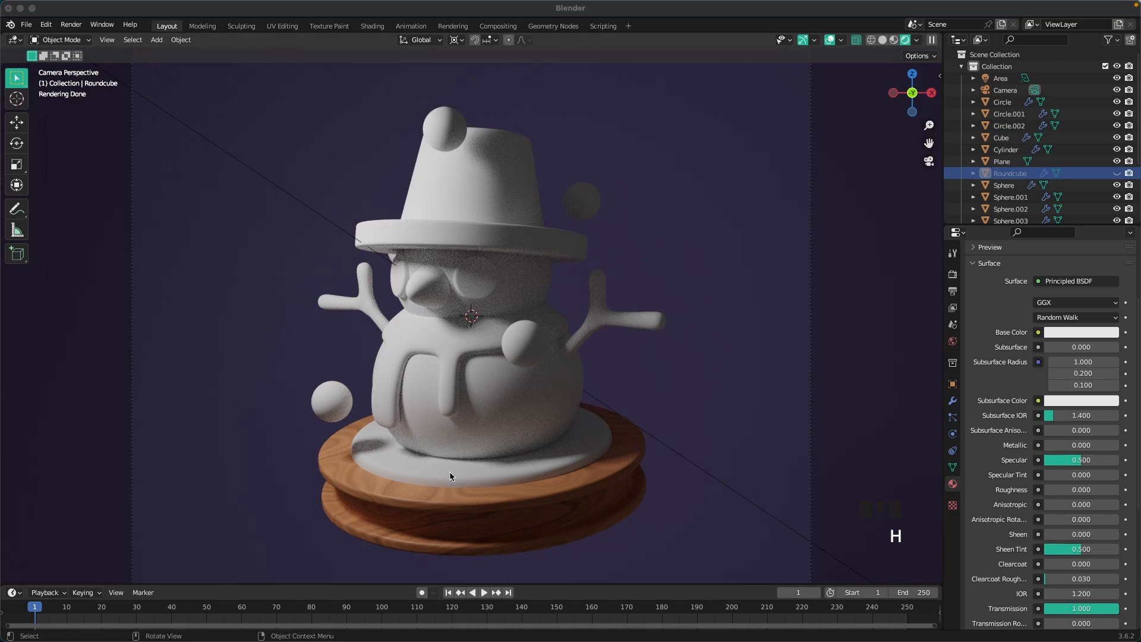
Give the snow disc on top of the wooden base a new material named Snow
left_click(450, 475)
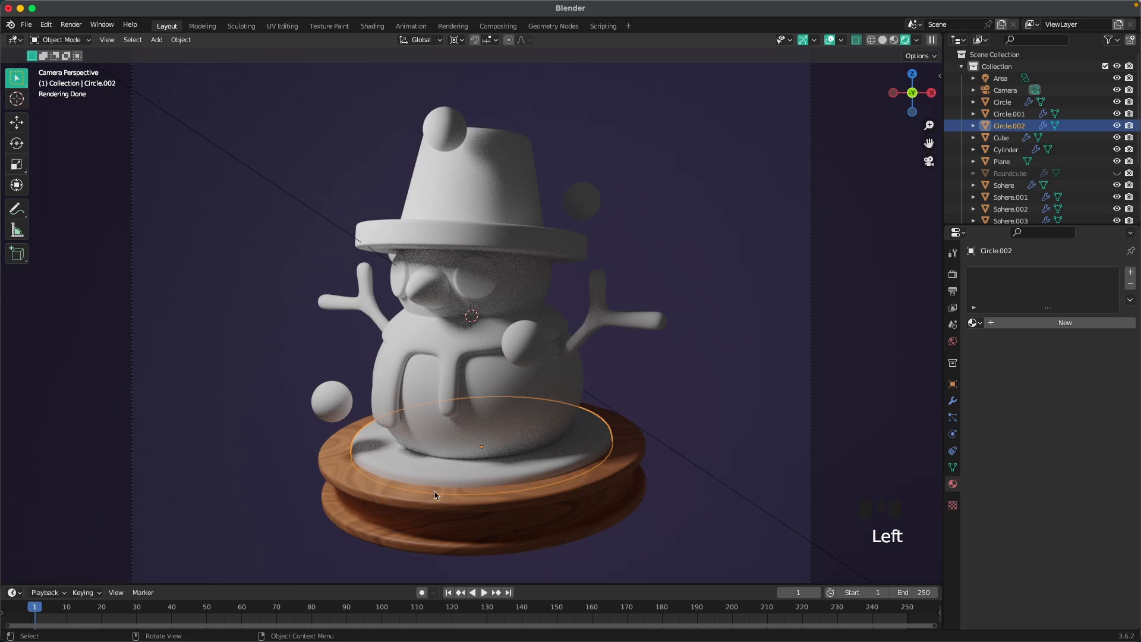
left_click(1034, 322)
double_click(1034, 323)
type("S")
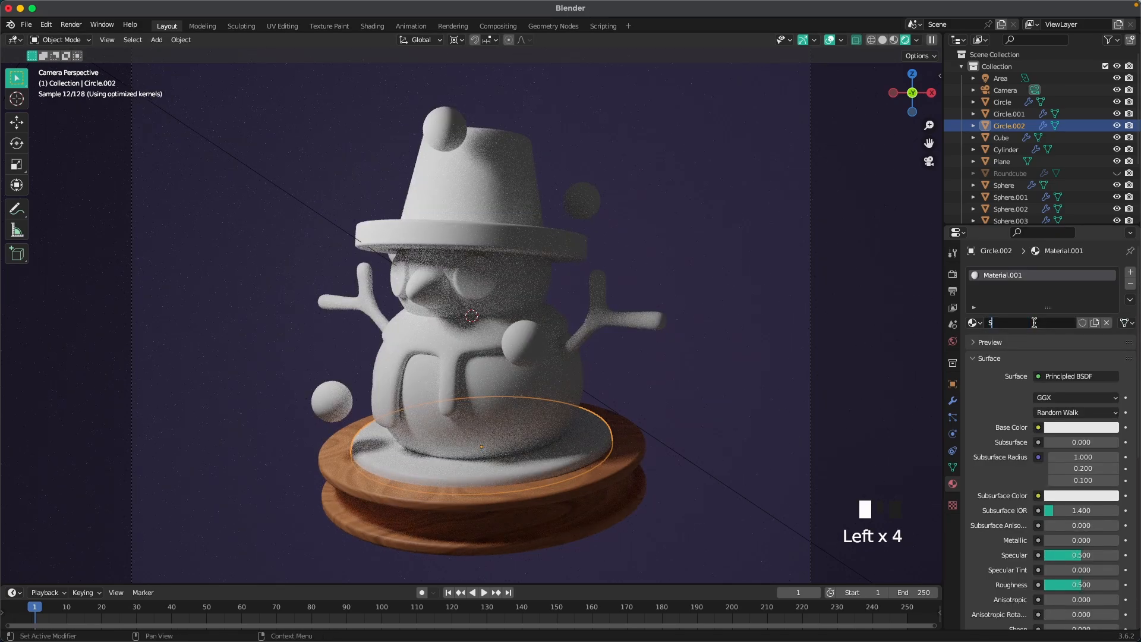
key("Return")
Set the Snow material's roughness to 0.2
scroll(993, 421, "down", 2)
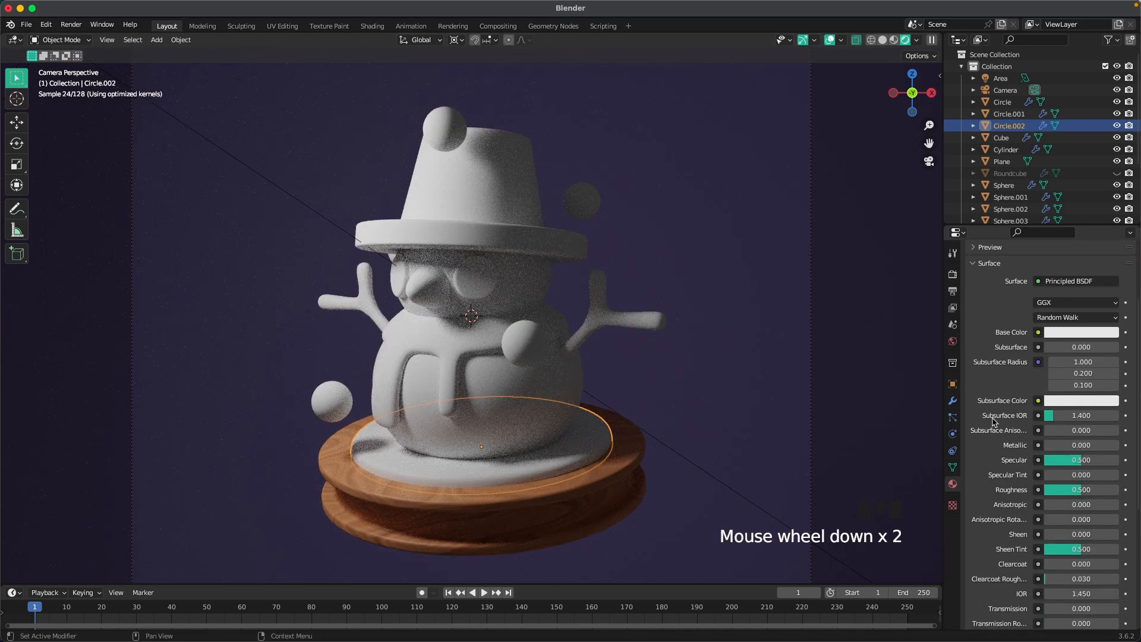
scroll(993, 421, "down", 2)
left_click(1092, 491)
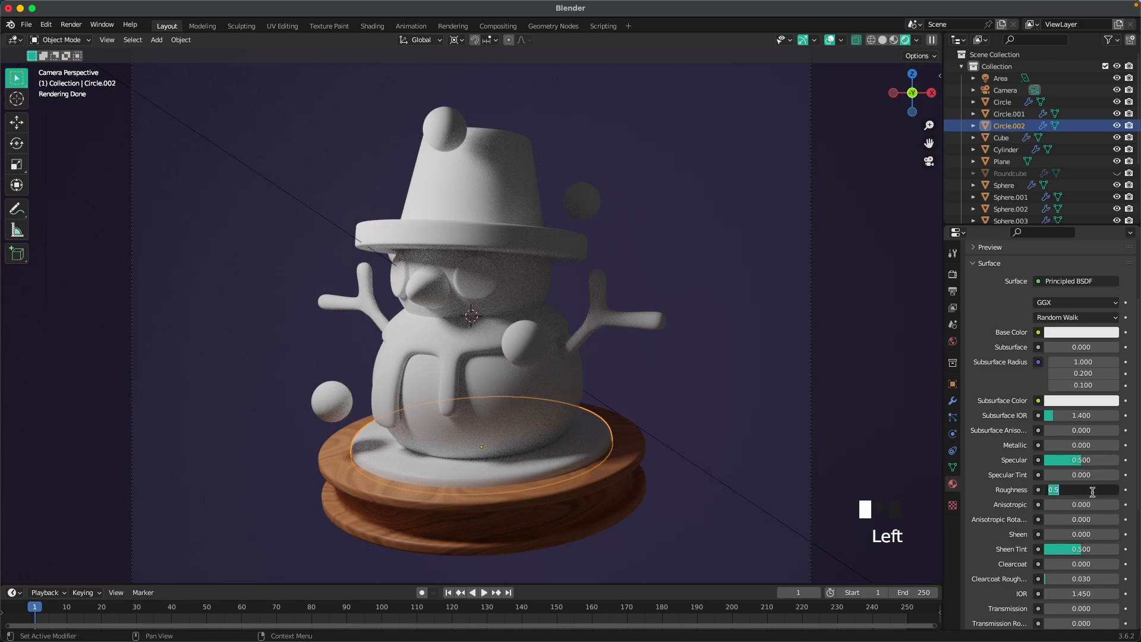
type(".2")
key("Return")
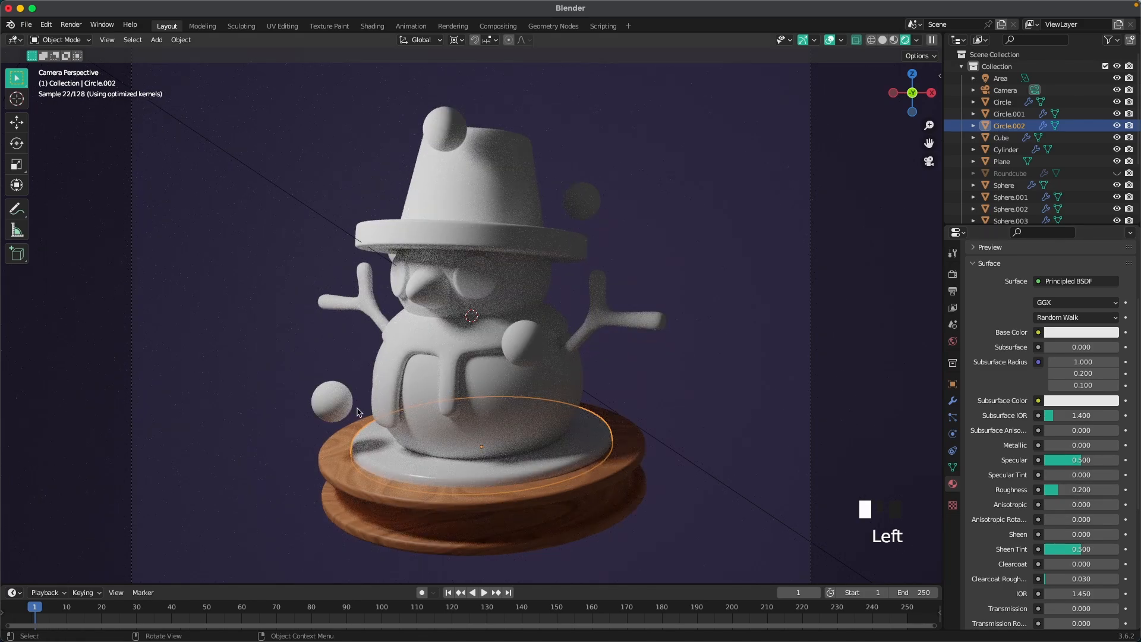
Link the snow disc's Snow material to the five small snowballs and the snowman's body and head
left_click(344, 400)
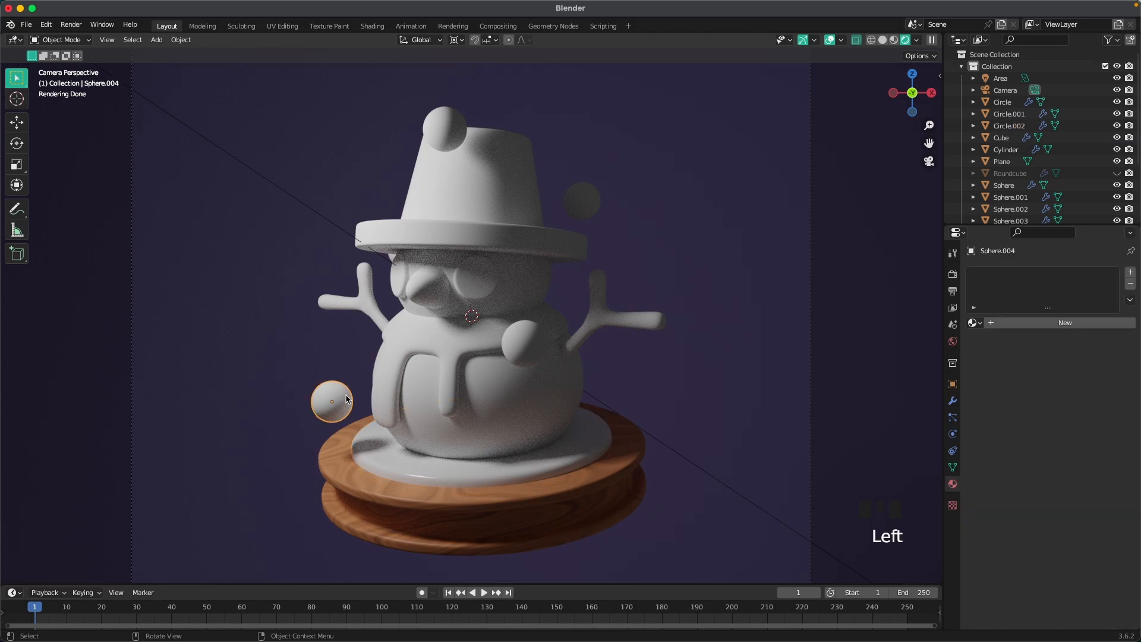
left_click(524, 348, "shift")
left_click(448, 138, "shift")
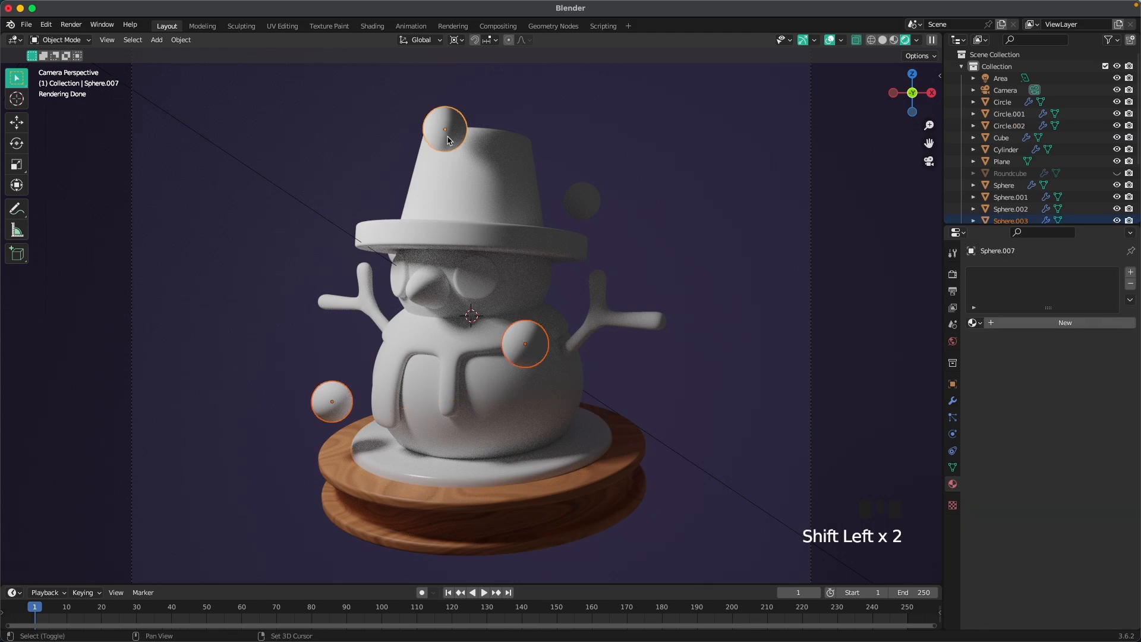
left_click(582, 208, "shift")
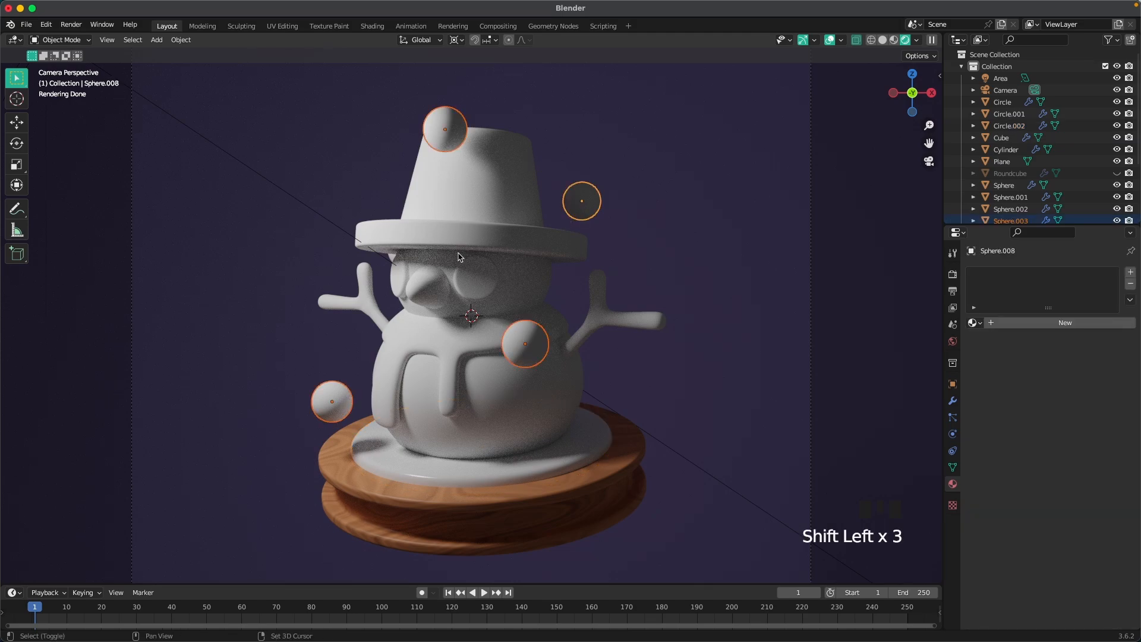
left_click(392, 257, "shift")
left_click(391, 259, "shift")
left_click_drag(491, 216, 498, 223, "super")
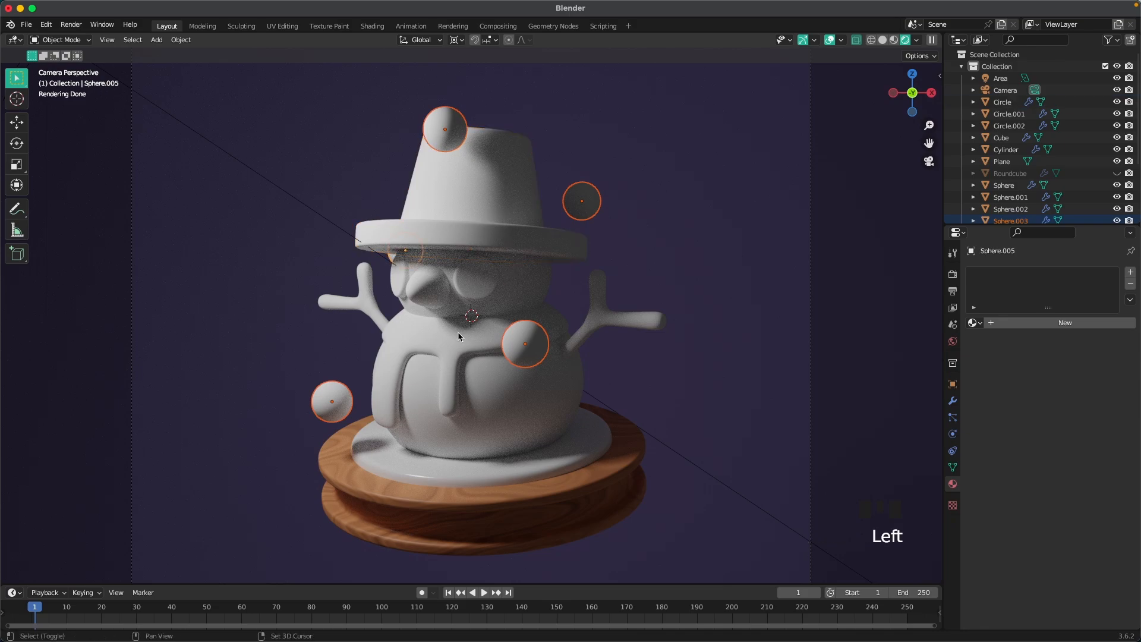
left_click(498, 405, "shift")
left_click(532, 284, "shift")
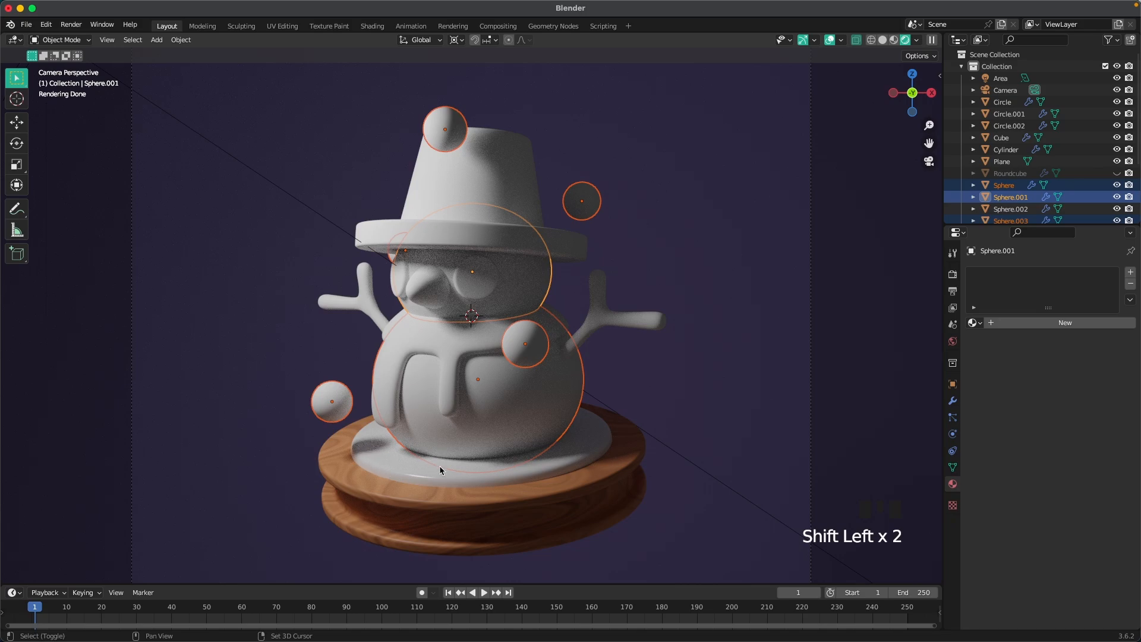
left_click(399, 461, "shift")
key("ctrl+l")
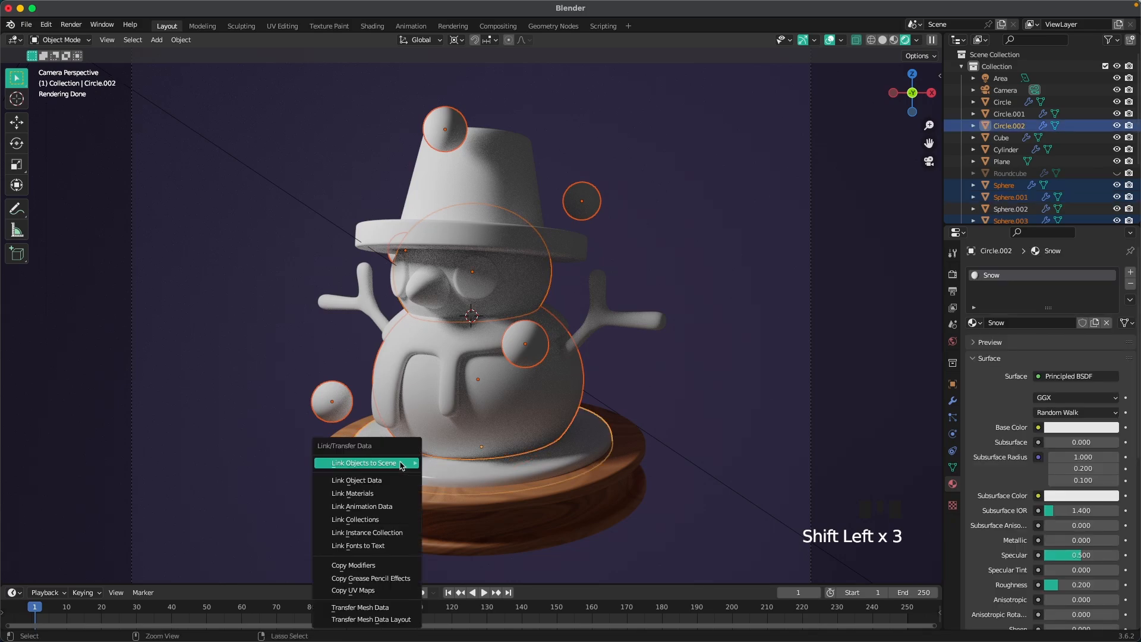
mouse_move(400, 464)
left_click(352, 493)
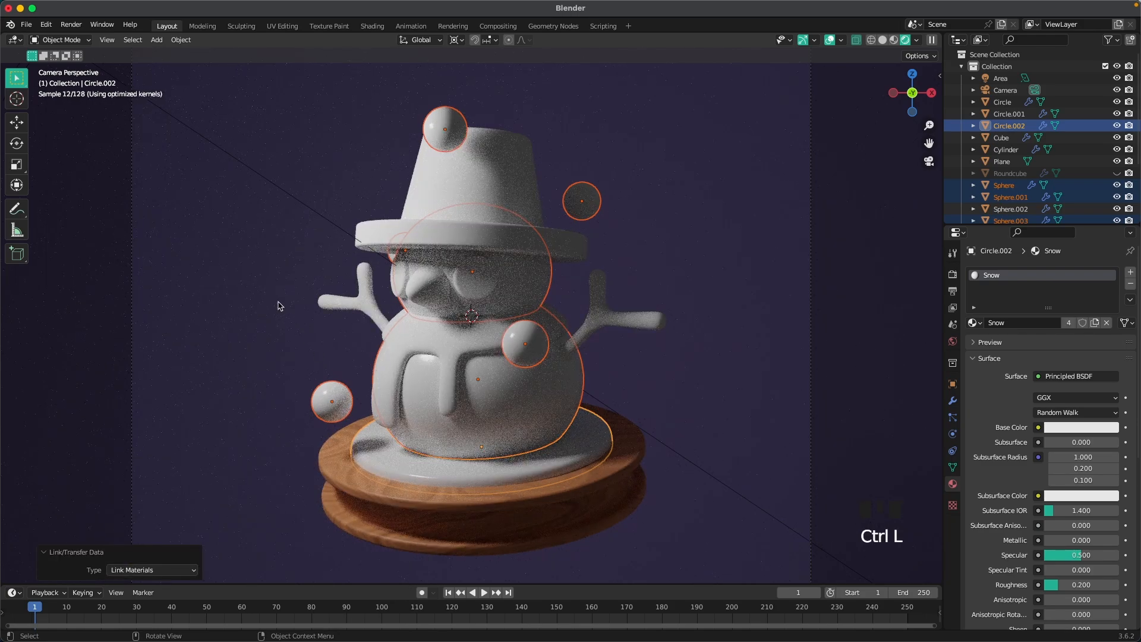
left_click(271, 272)
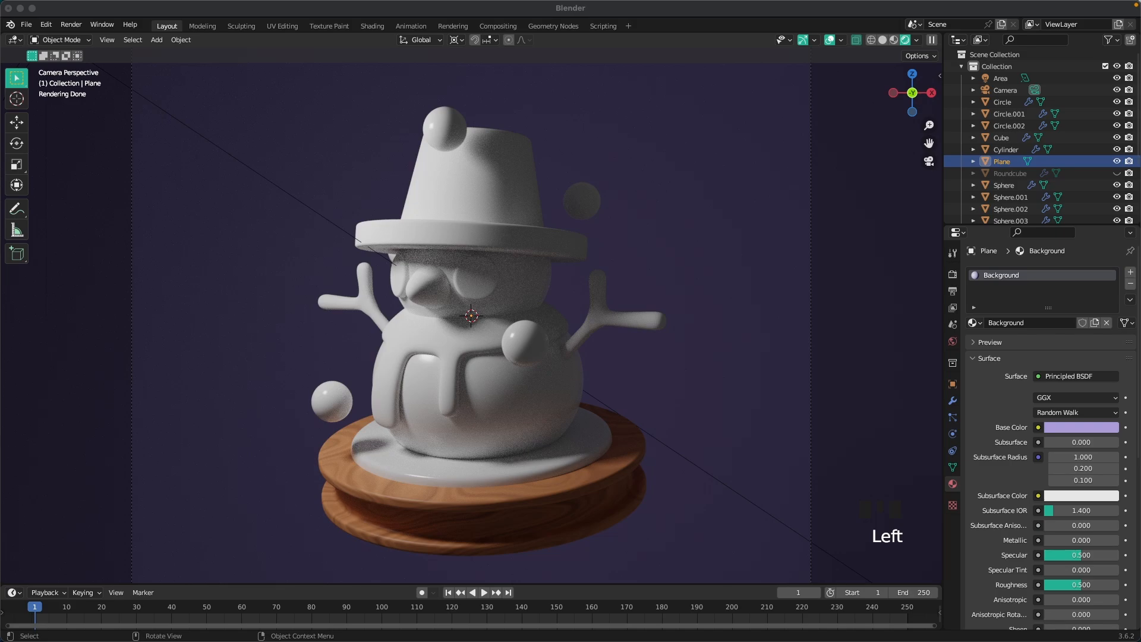
Give the snowman's hat a new material named Hat with base color hex 261F5C
left_click(581, 245)
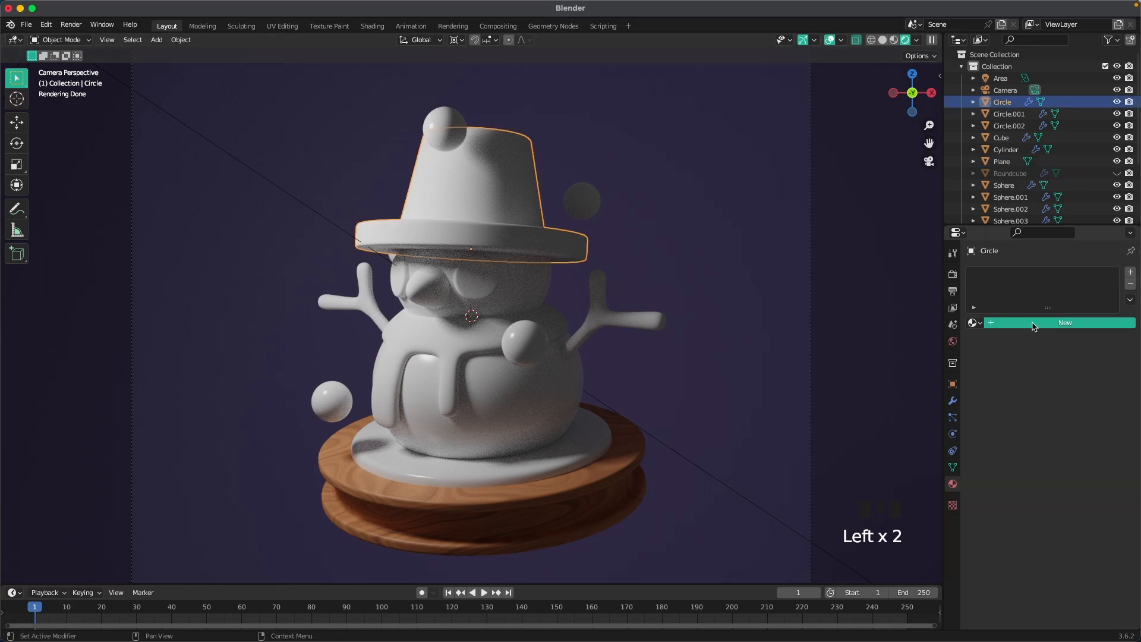
left_click(1031, 323)
left_click(1031, 322)
type("H")
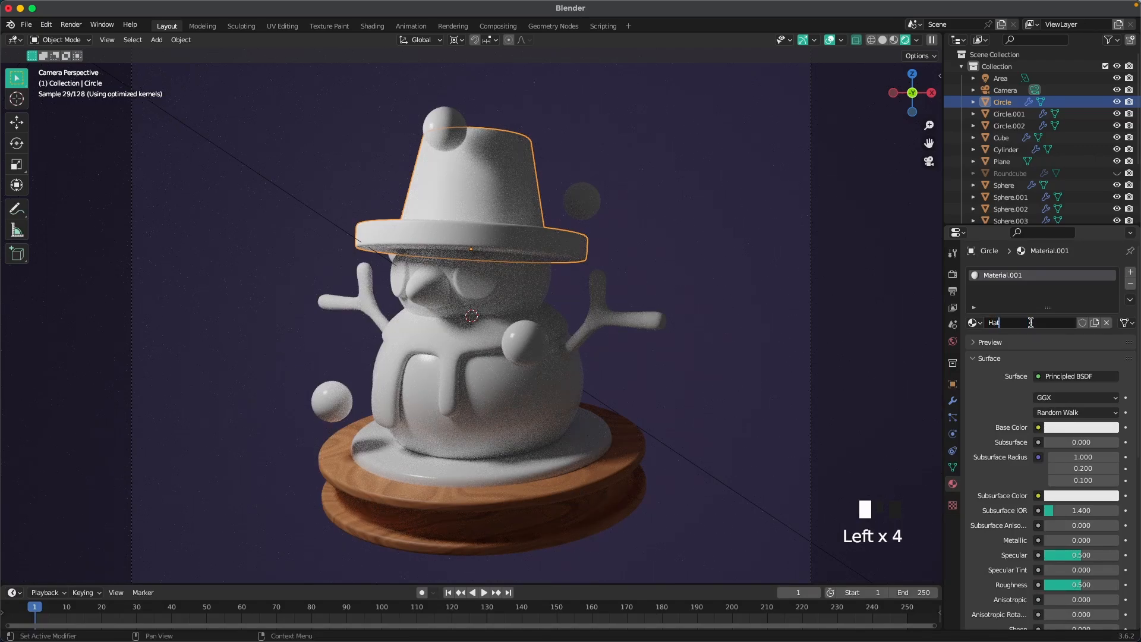
type("at")
left_click(1073, 428)
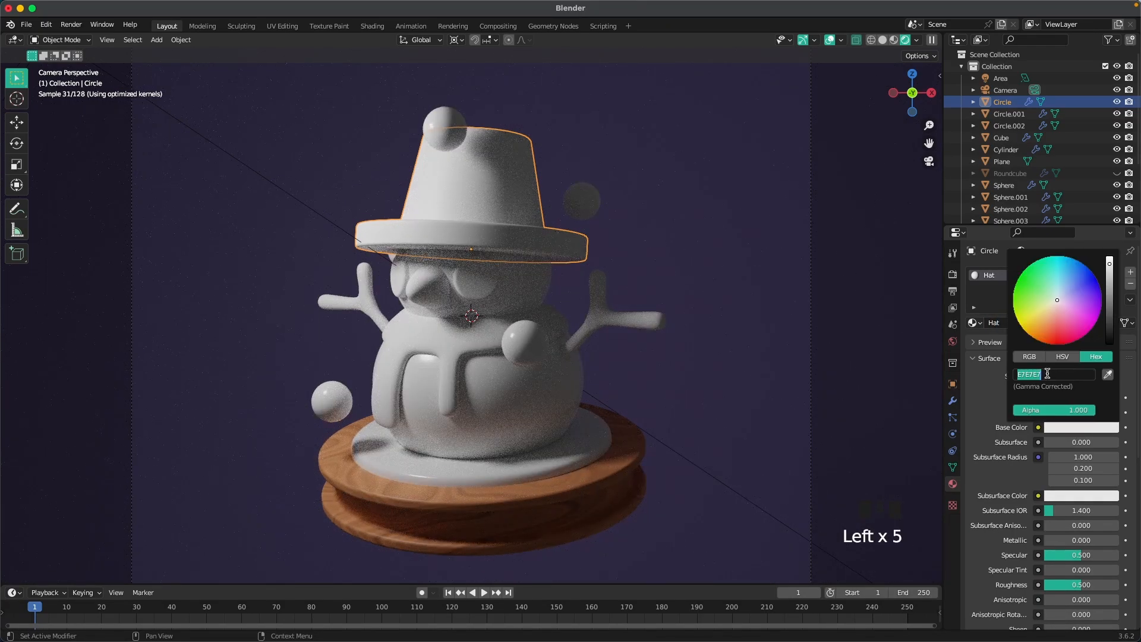
type("261F5C")
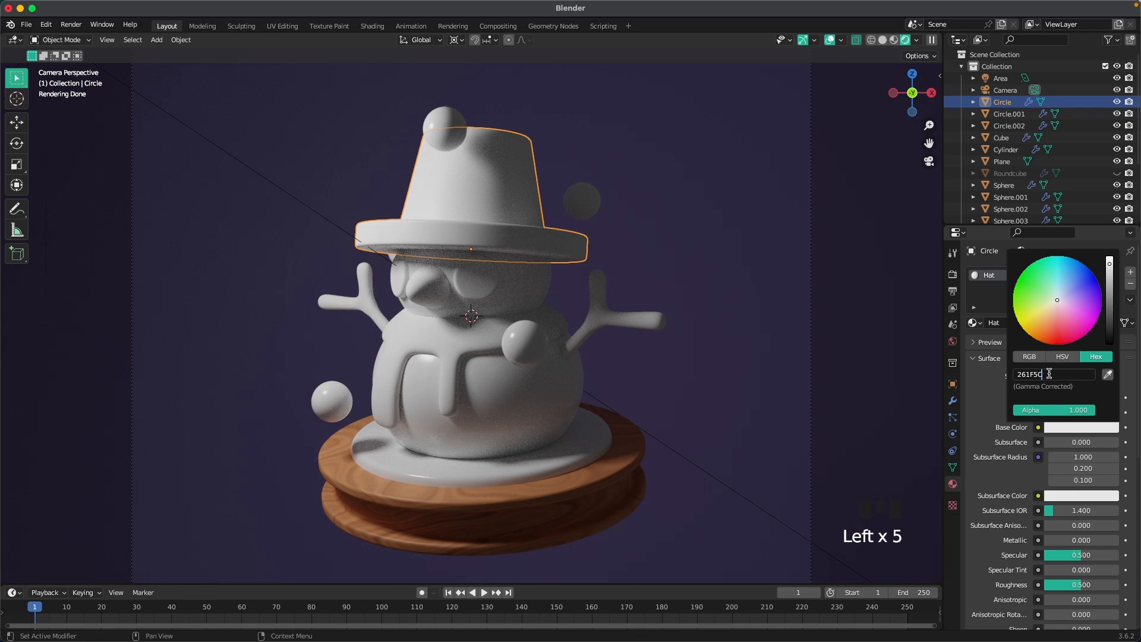
key("Return")
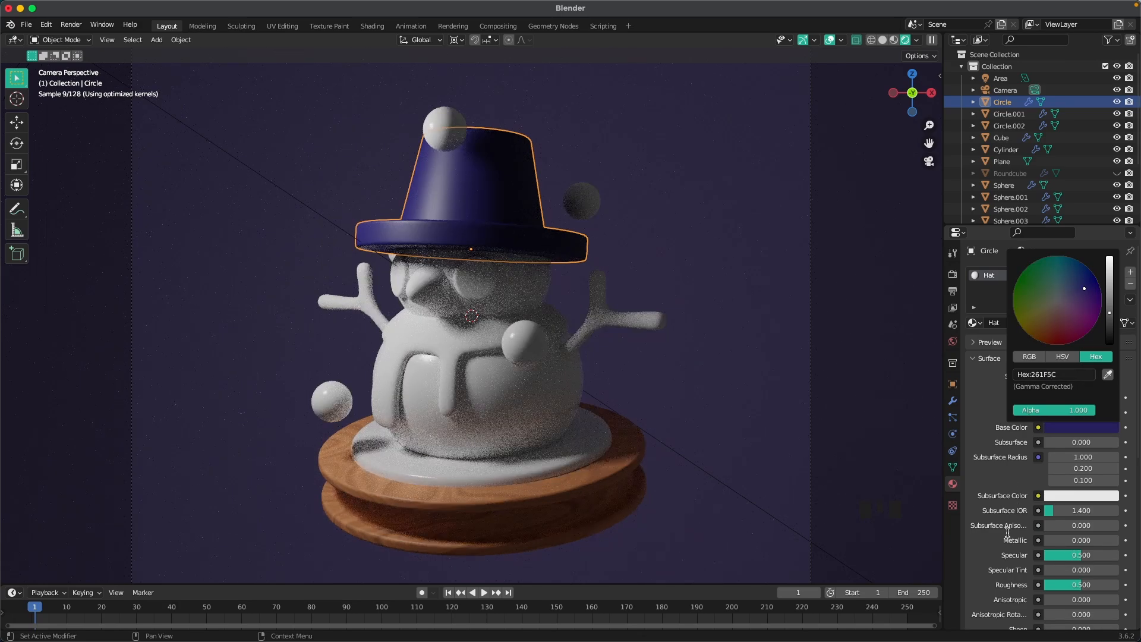
Try a roughness of 0.2 on the Hat material
left_click(1082, 587)
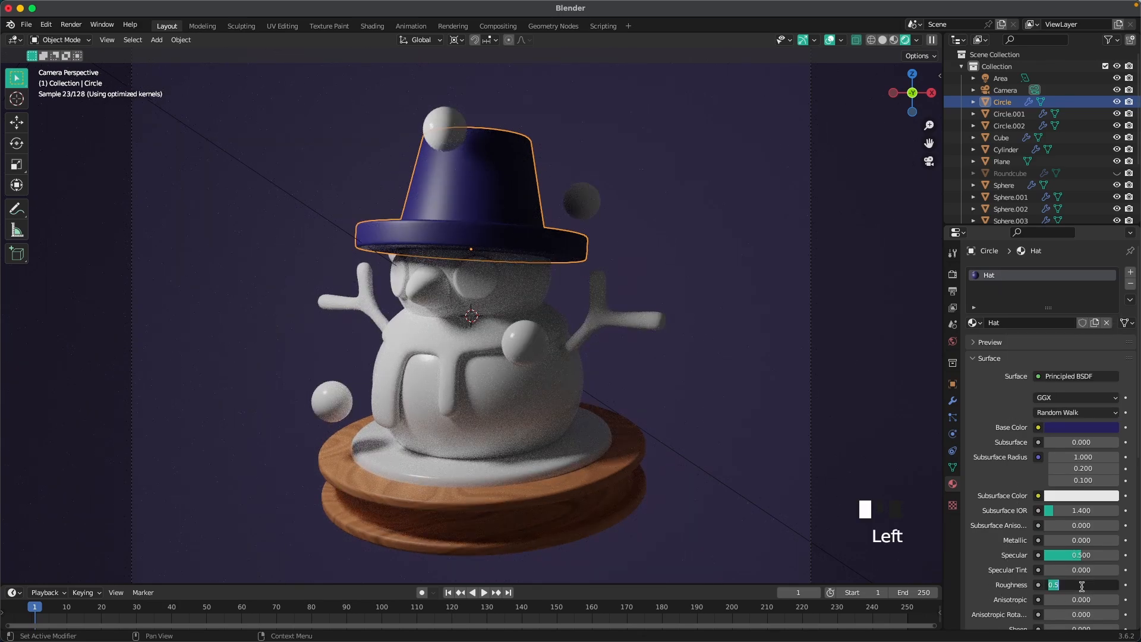
type("0.2")
key("Return")
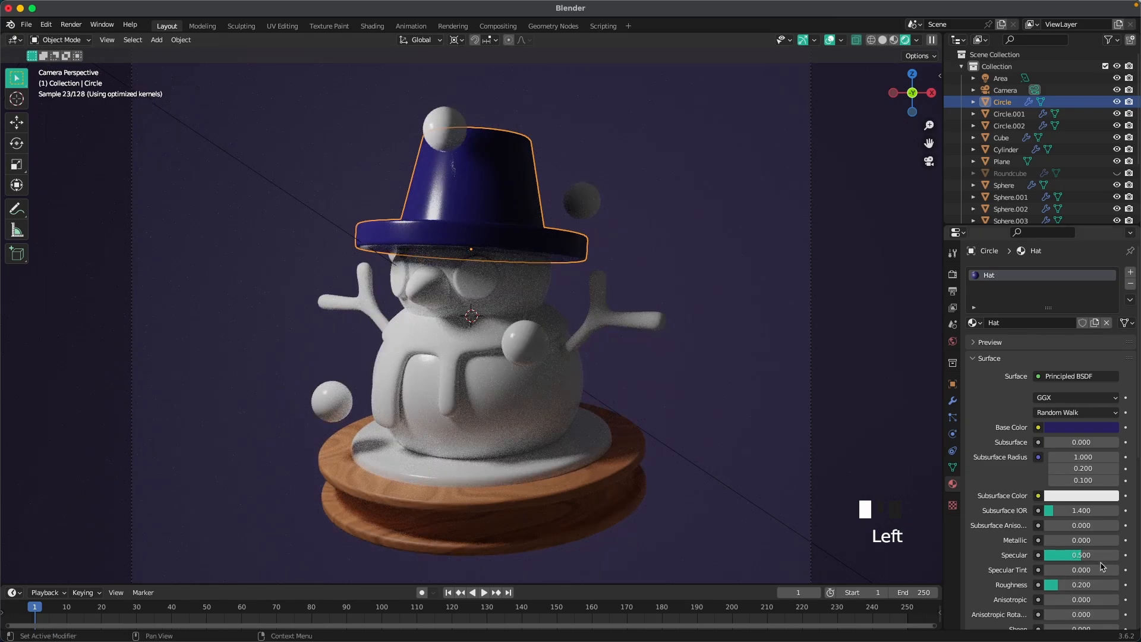
Set the Hat material's roughness to 0.3
left_click(1088, 584)
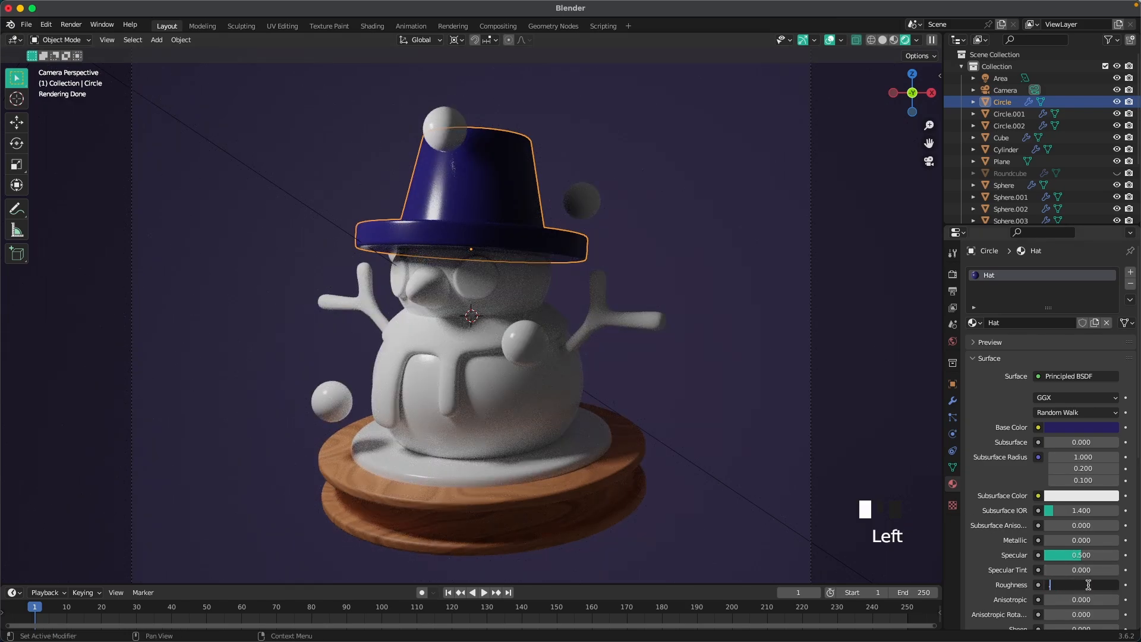
type("0.3")
key("Return")
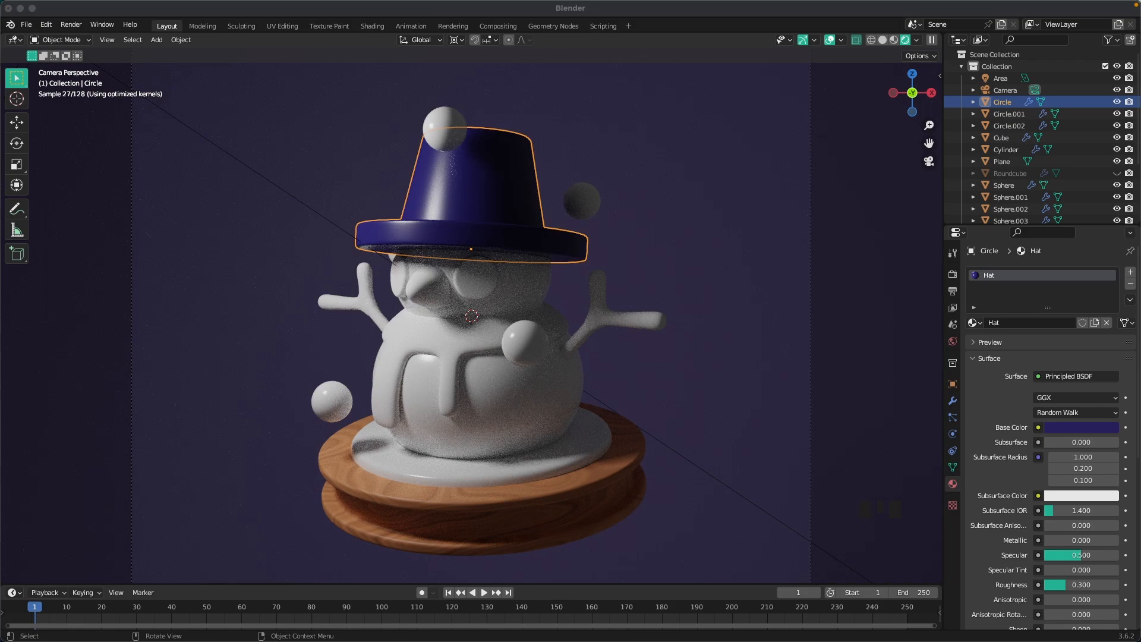
Give the snowman's scarf a new material named Scarf
left_click(512, 337)
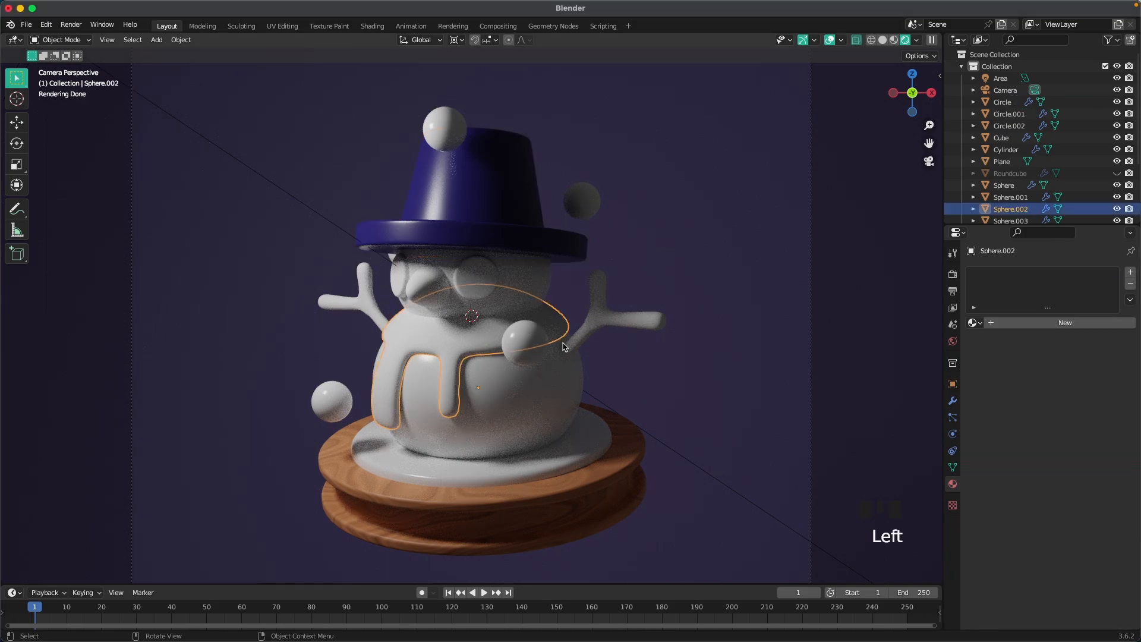
double_click(1048, 325)
type("Scar")
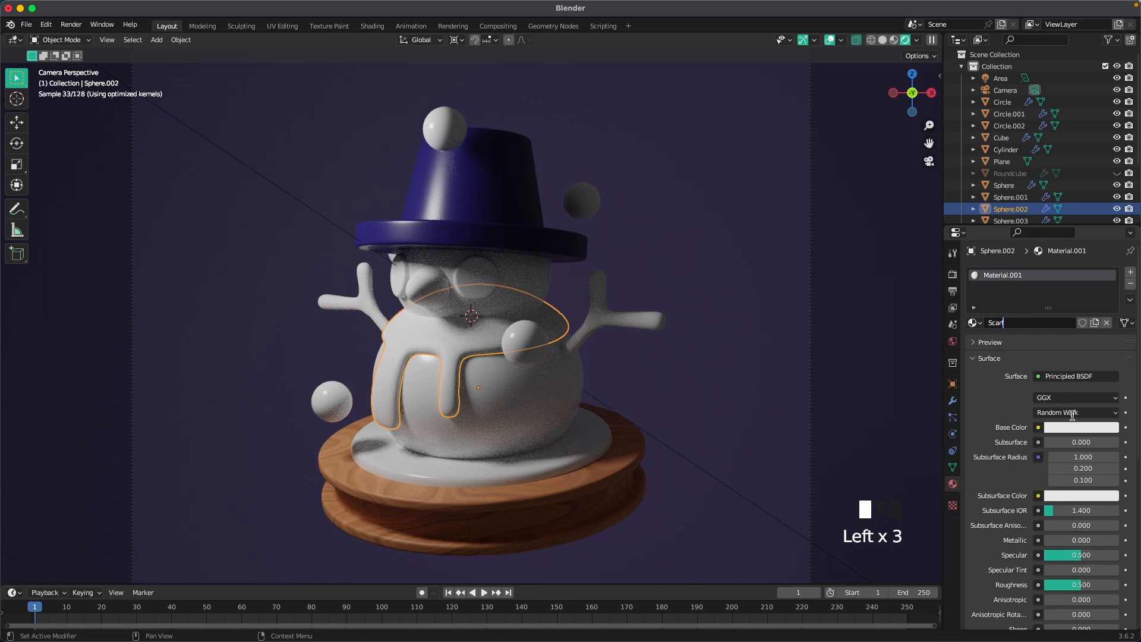
key("Return")
Set the Scarf material's base color to hex CA444D and its roughness to 0.3
left_click(1074, 427)
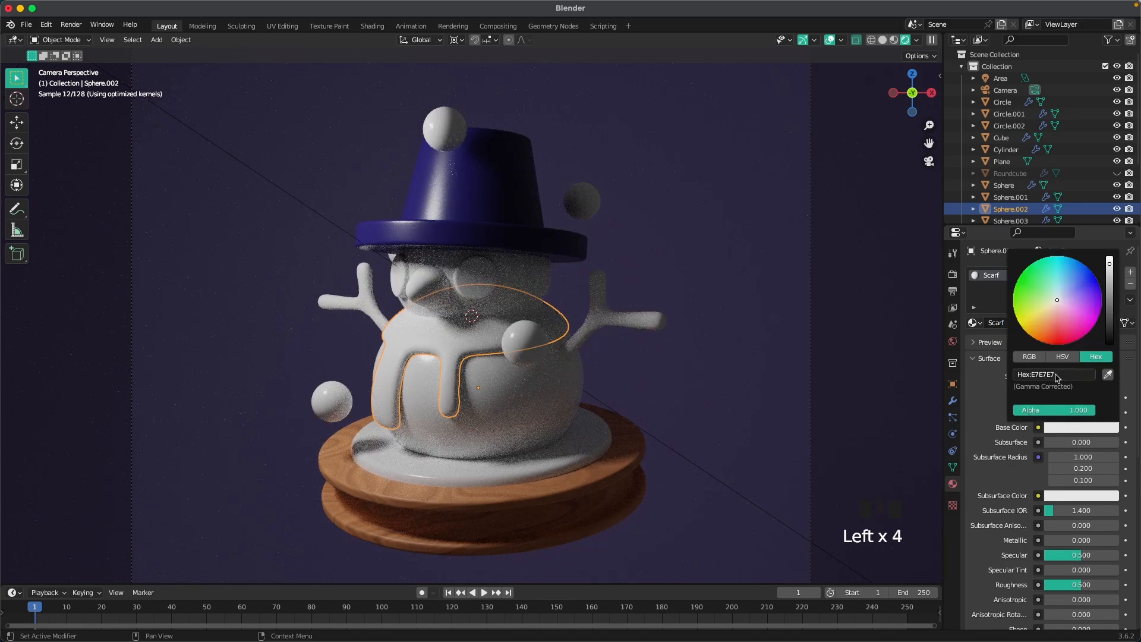
left_click(1056, 375)
type("CA444D")
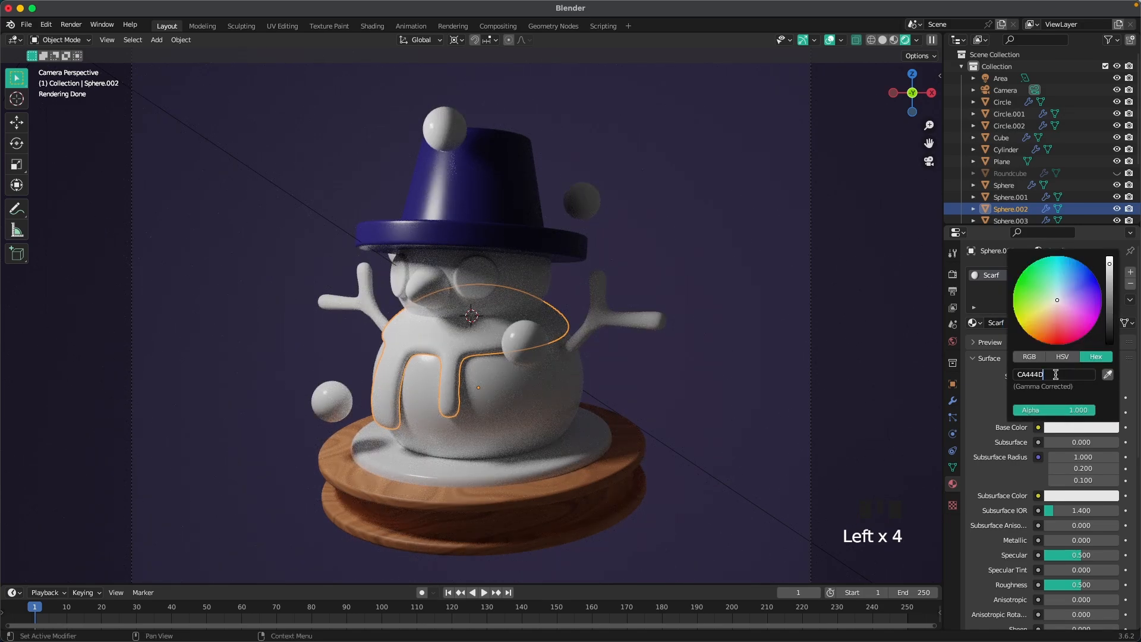
key("Return")
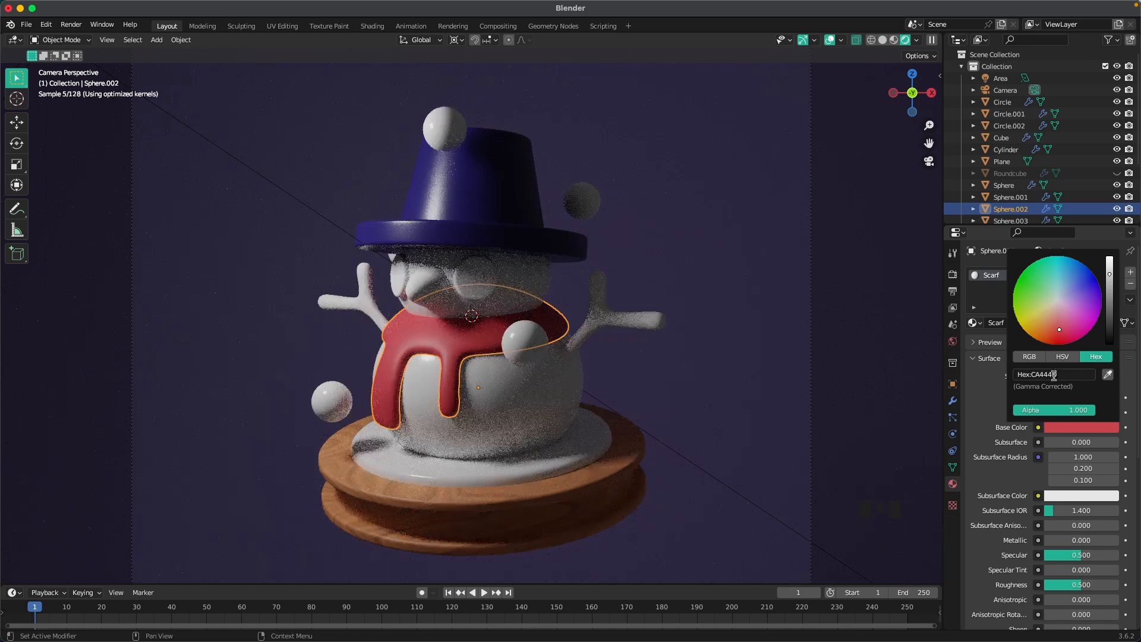
left_click(1095, 586)
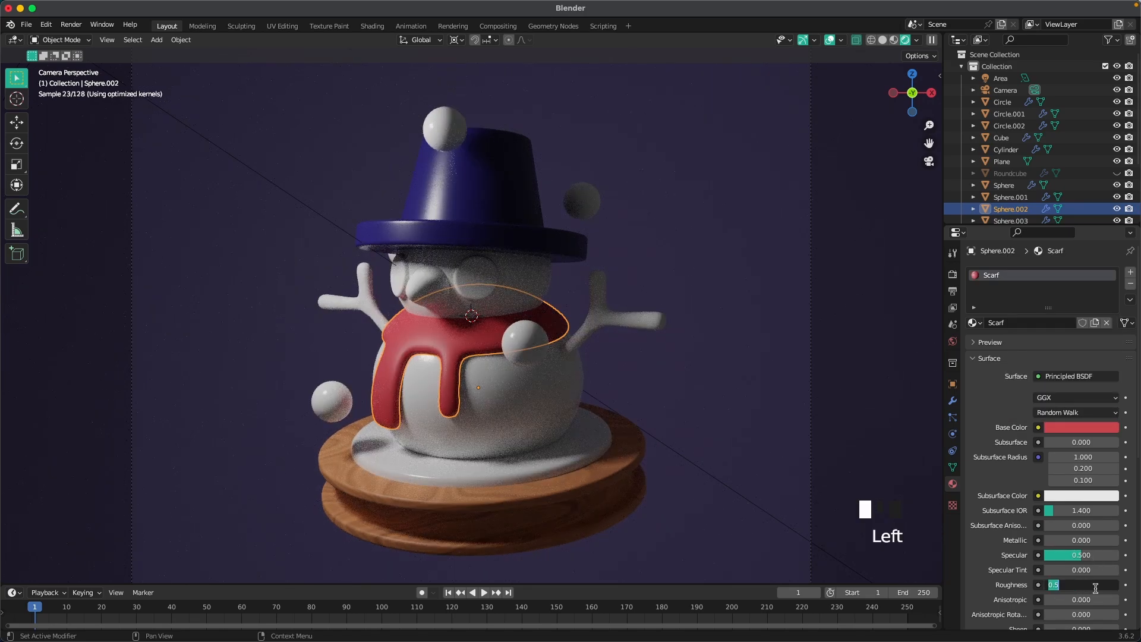
type(".3")
key("Return")
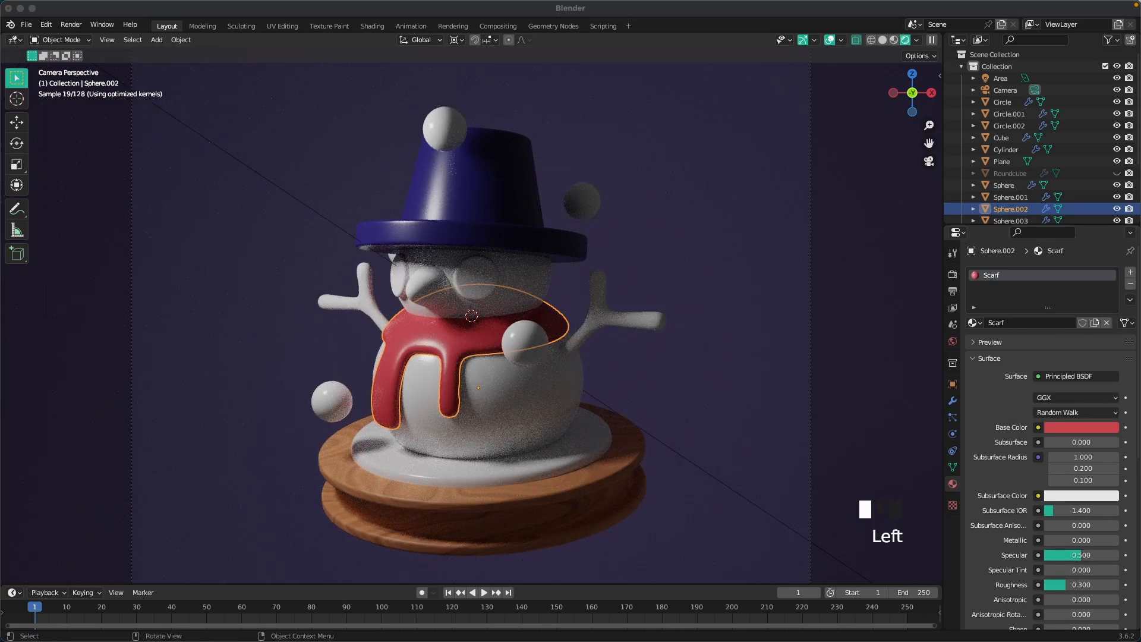
Give the snowman's nose a new material named Nose
left_click(431, 286)
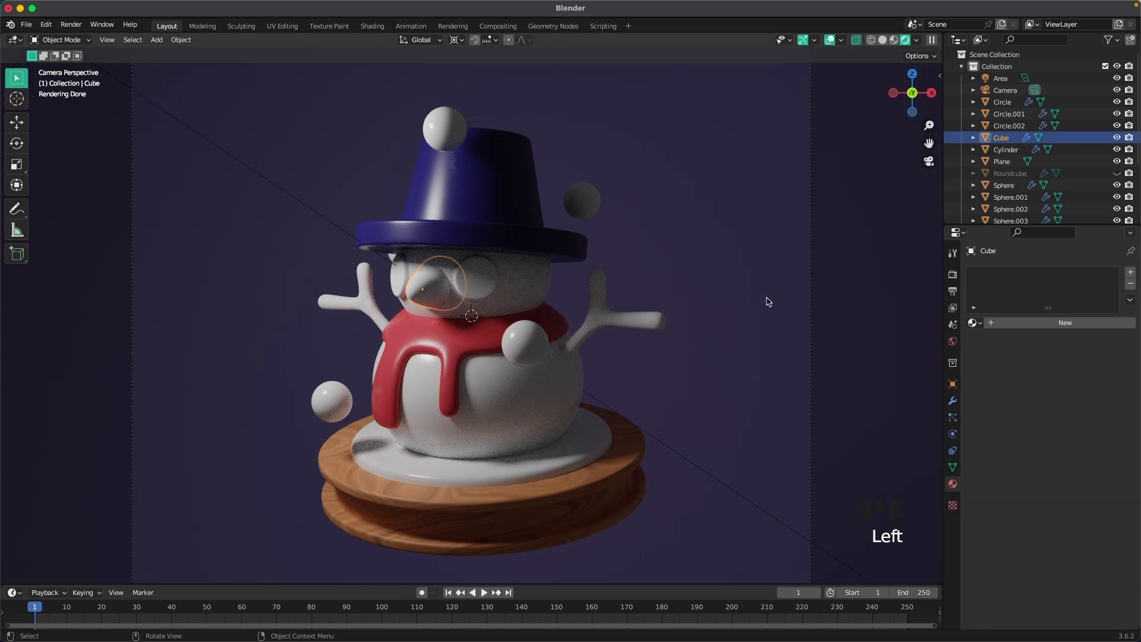
left_click(1016, 322)
left_click(1016, 322)
type("Nose")
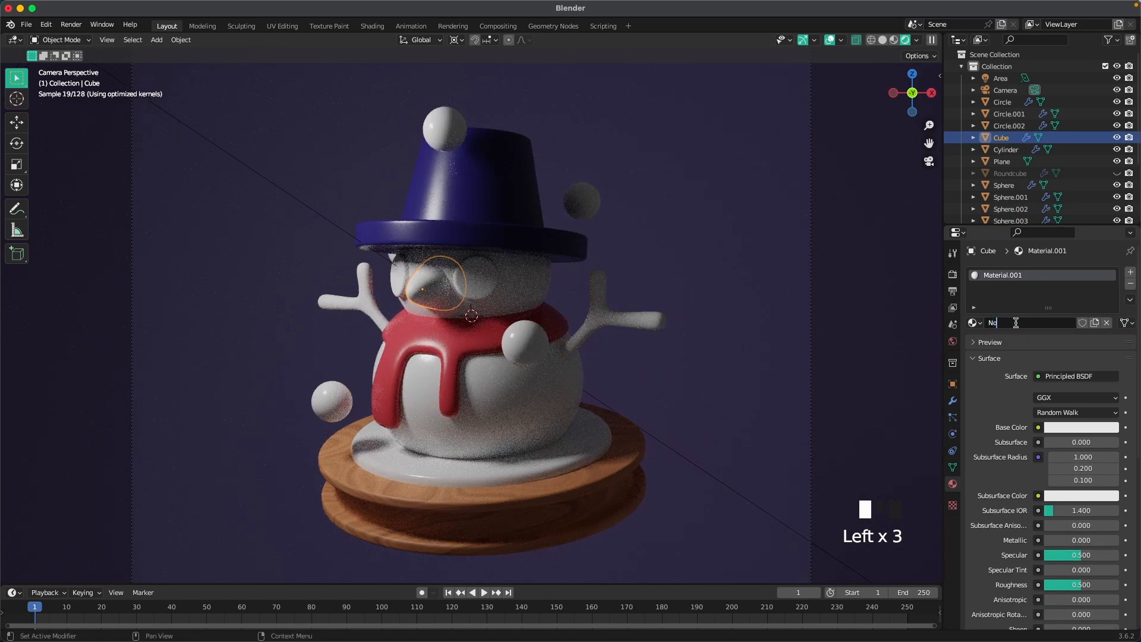
key("Return")
Set the Nose material's base color to hex E77552 and its roughness to 0.3
left_click(1073, 428)
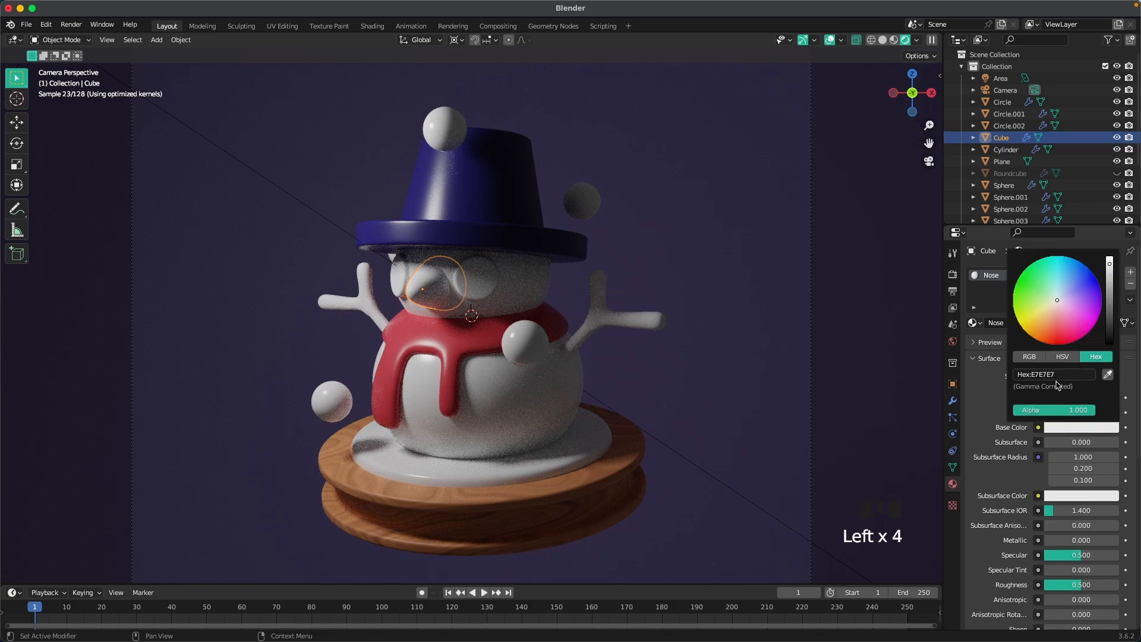
left_click(1056, 375)
type("E77552")
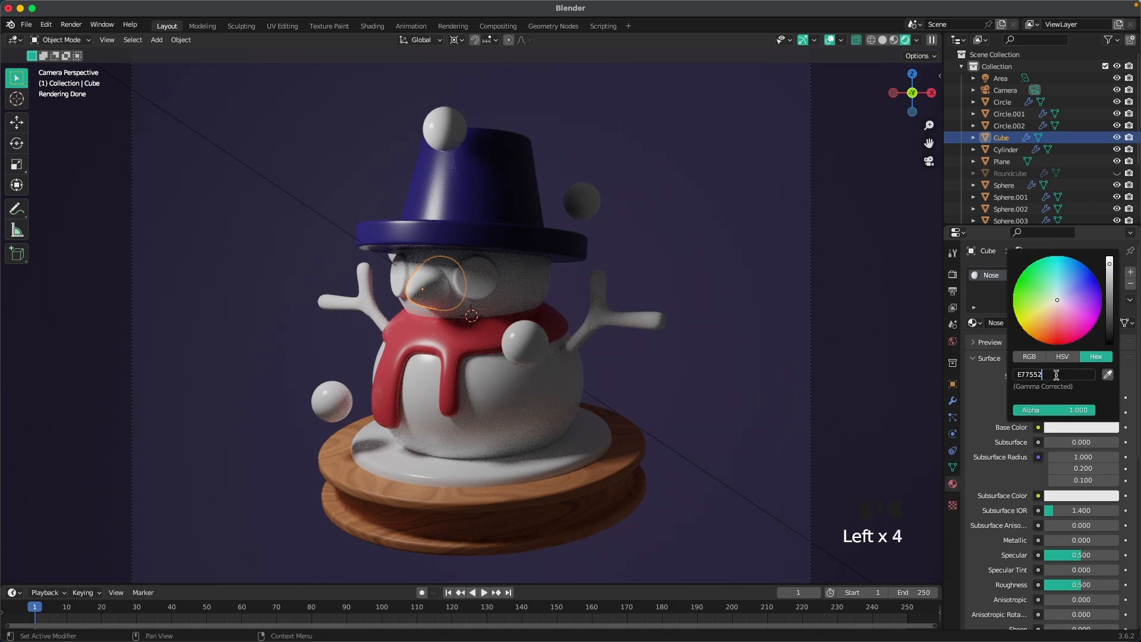
key("Return")
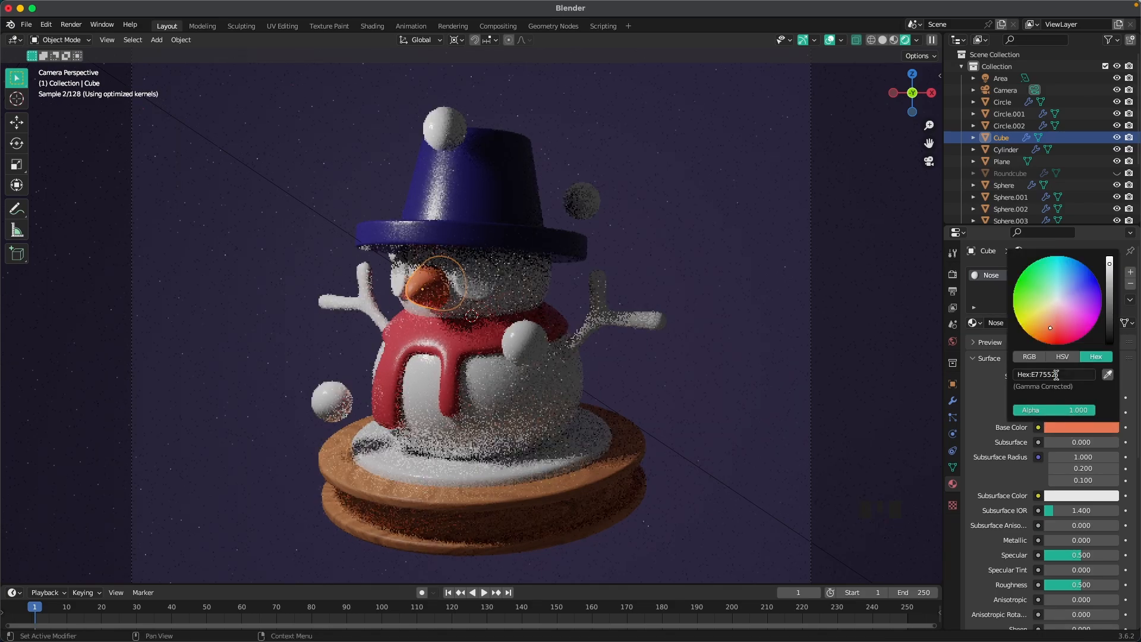
left_click(1066, 585)
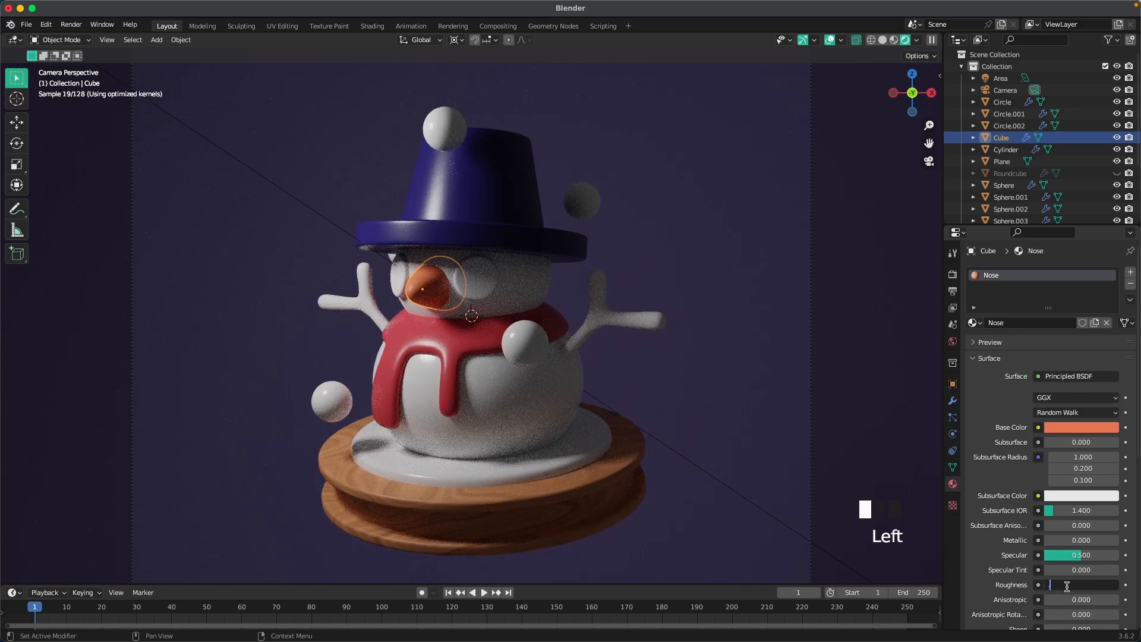
type("0.3")
key("Return")
Give the snowman's eyes a new material named Eyes
left_click(490, 280)
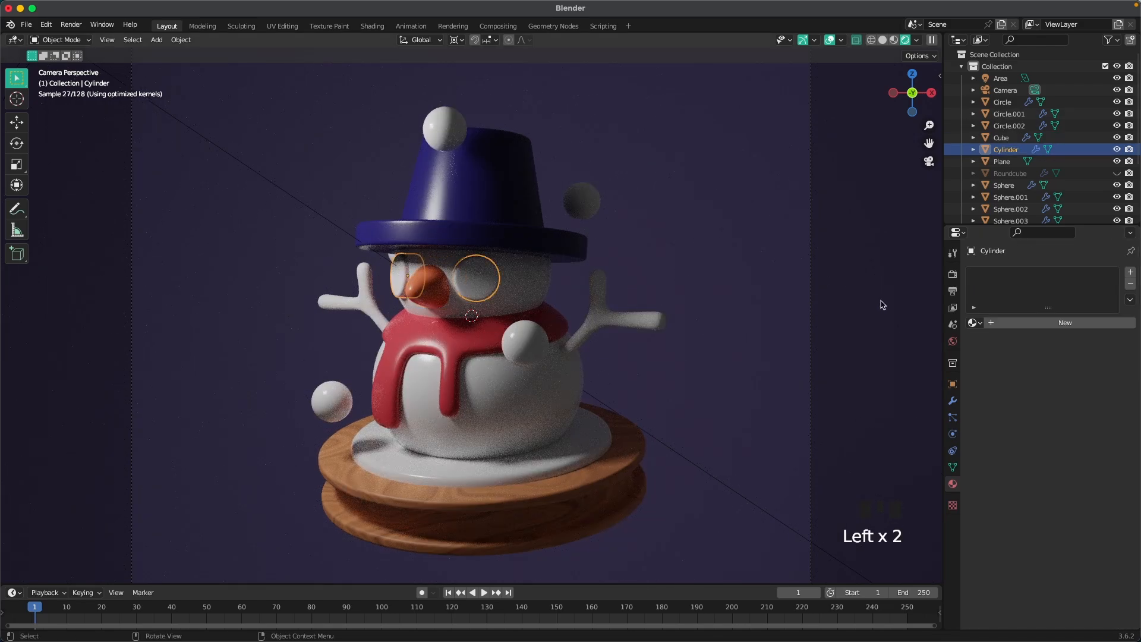
left_click(1064, 323)
left_click(1052, 323)
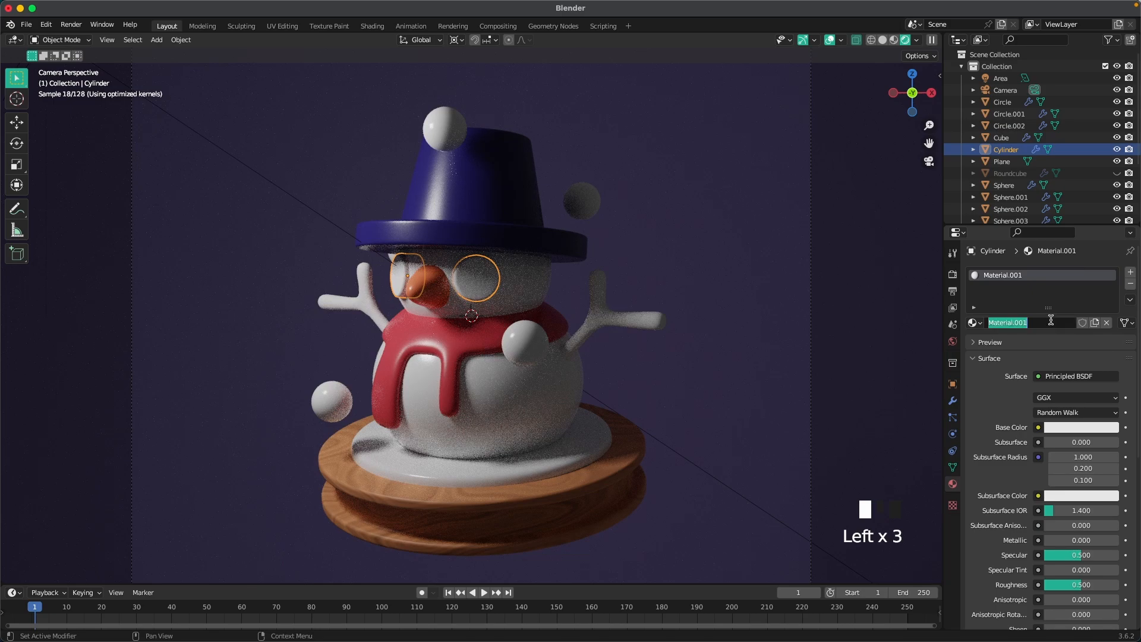
type("Eyes")
key("Return")
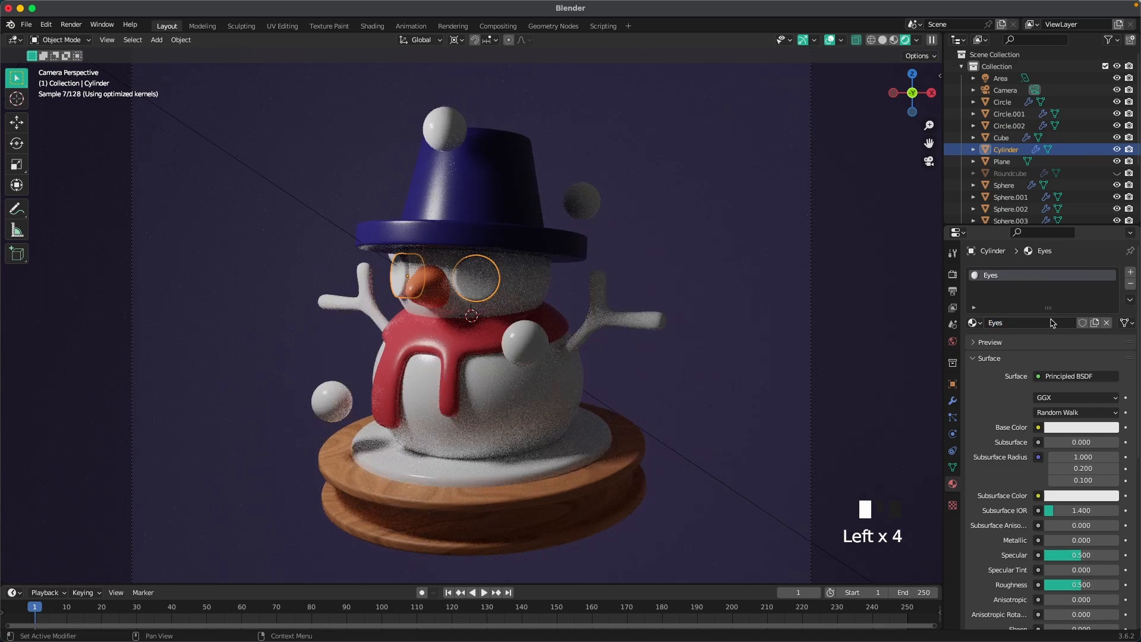
Darken the Eyes material's base color to dark grey and set its roughness to 0.3
left_click(1081, 427)
left_click_drag(1102, 292, 1110, 315)
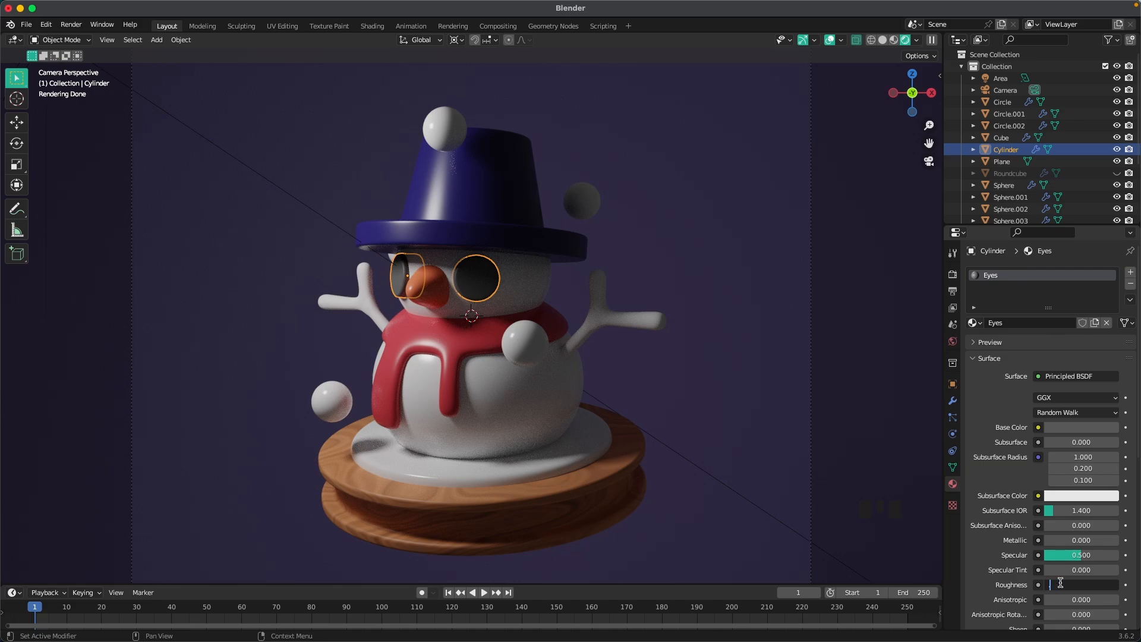
type("3")
key("Return")
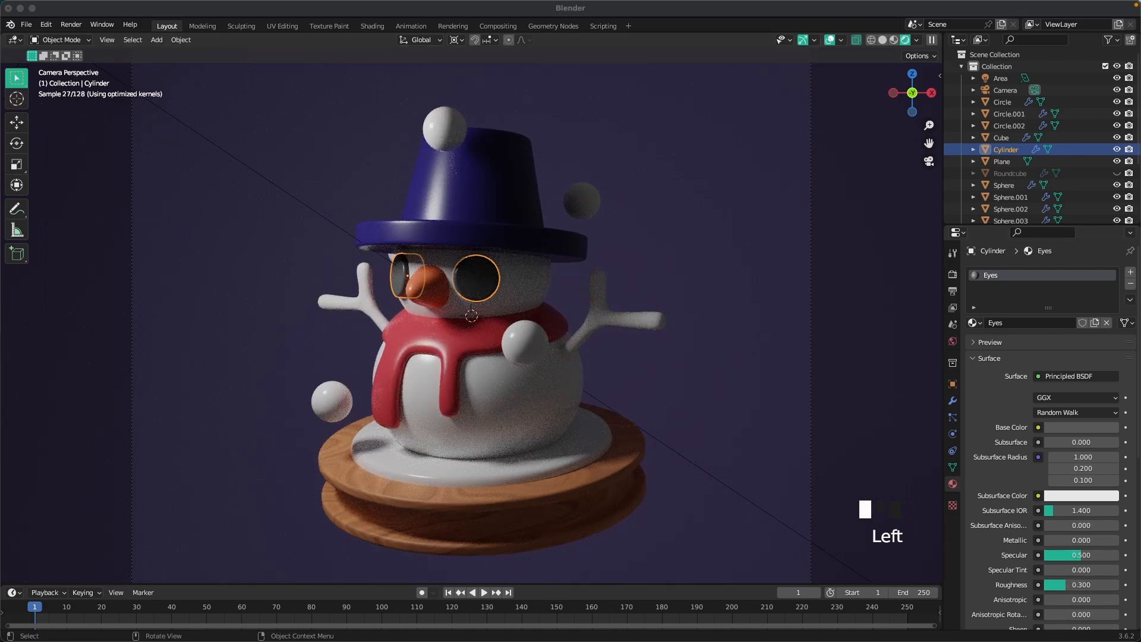
Give the snowman's arms a new material named Arms
left_click(661, 326)
left_click(1038, 323)
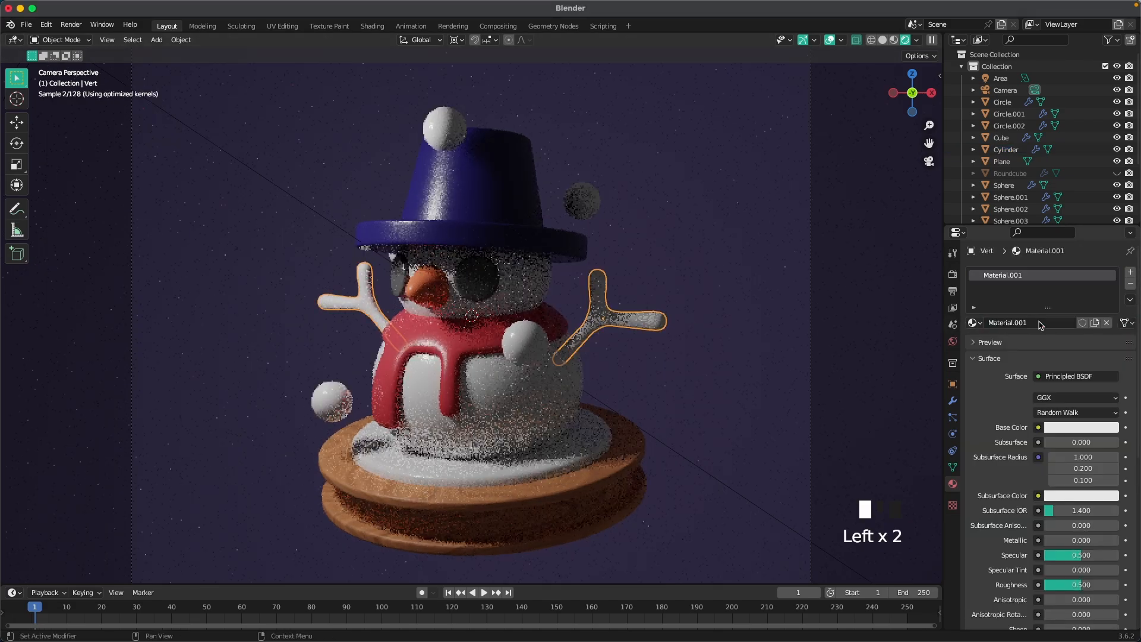
double_click(1037, 323)
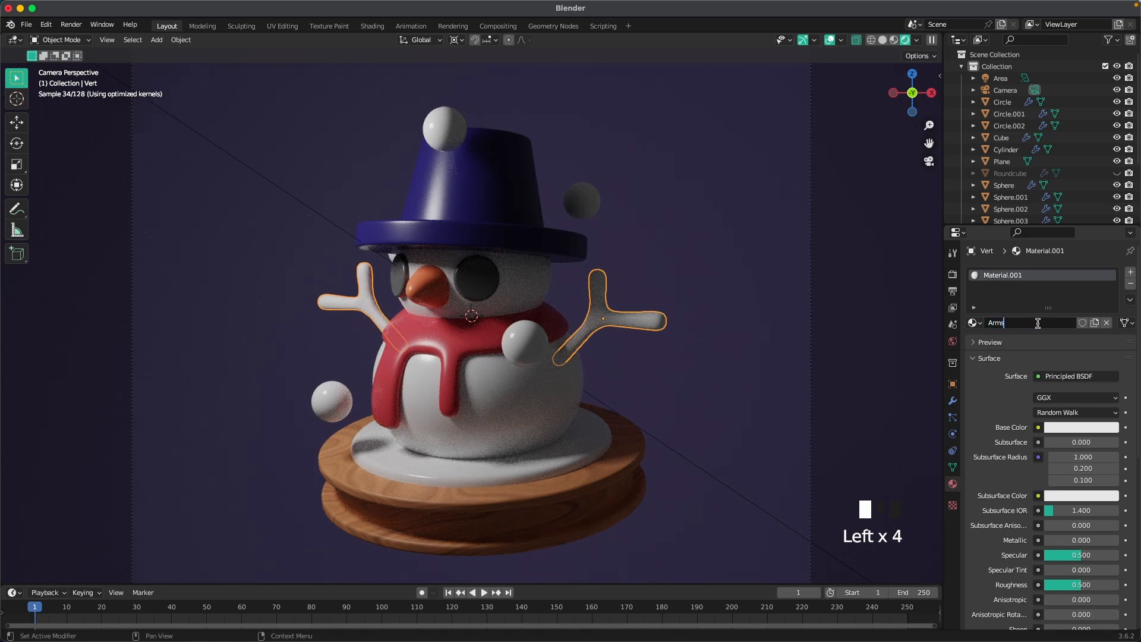
type("Arms")
key("Return")
Set the Arms material's base color to hex 915741 and open its roughness value for editing
left_click(1083, 428)
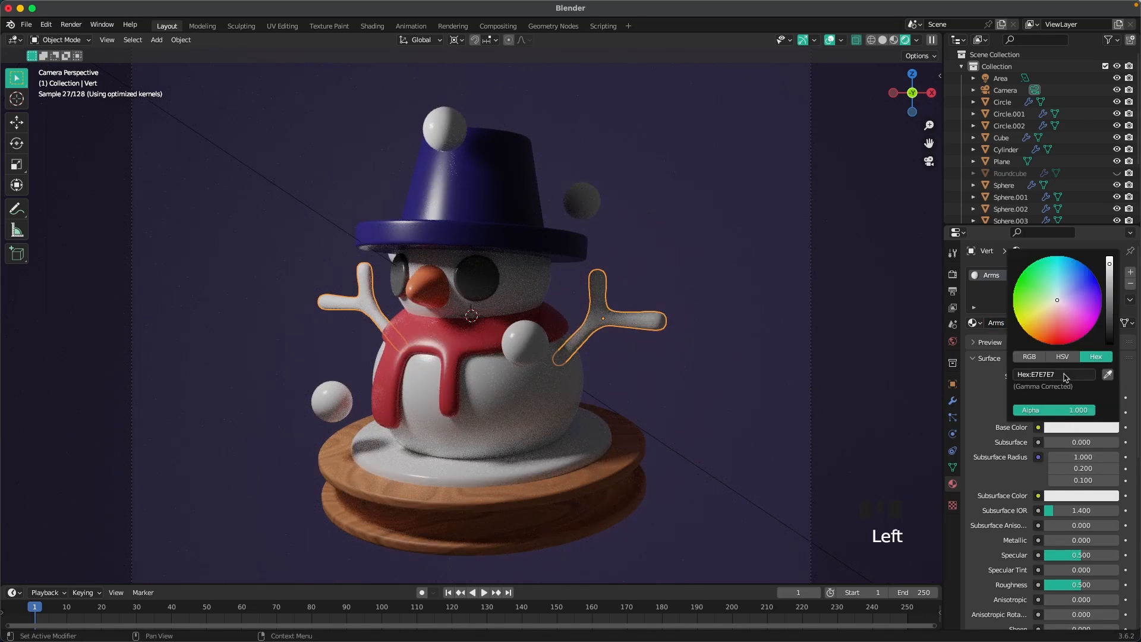
type("915741")
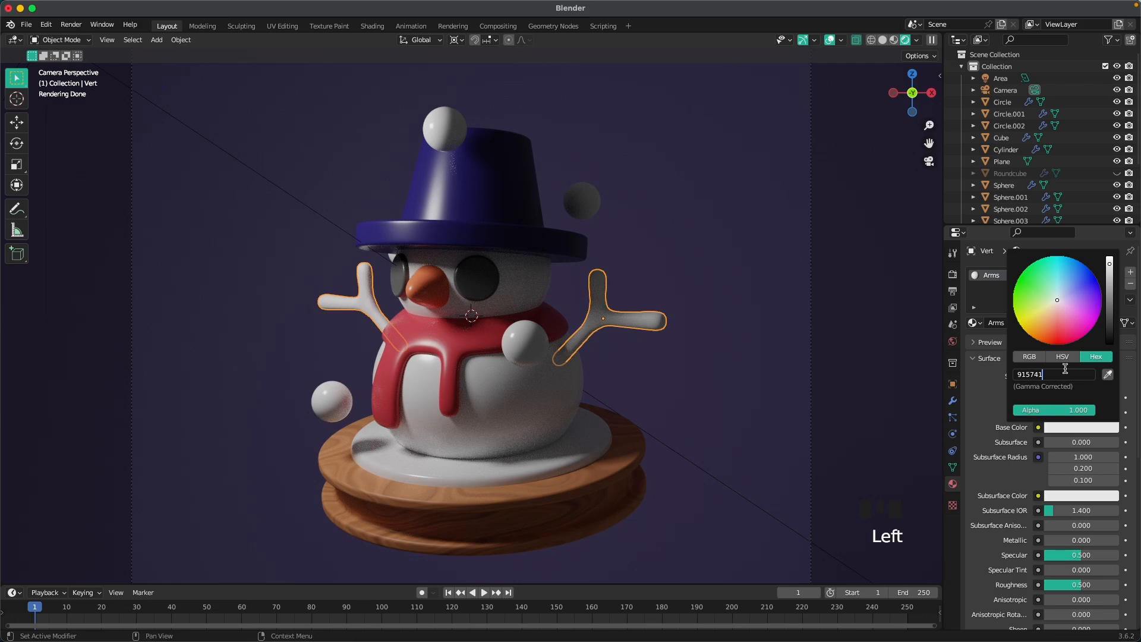
key("Return")
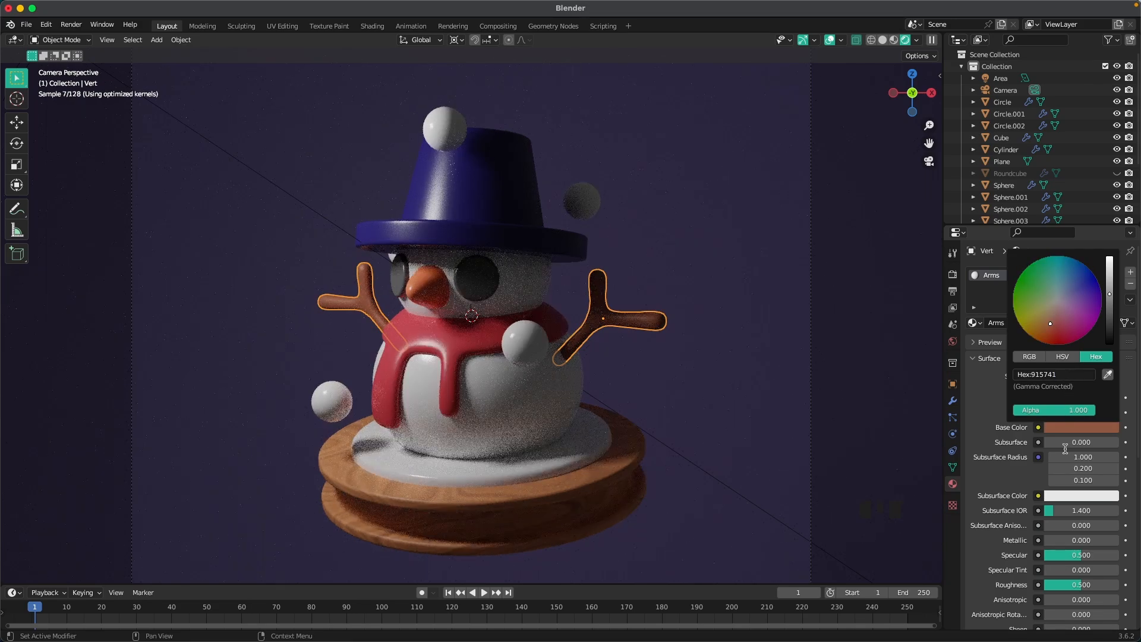
left_click(1073, 580)
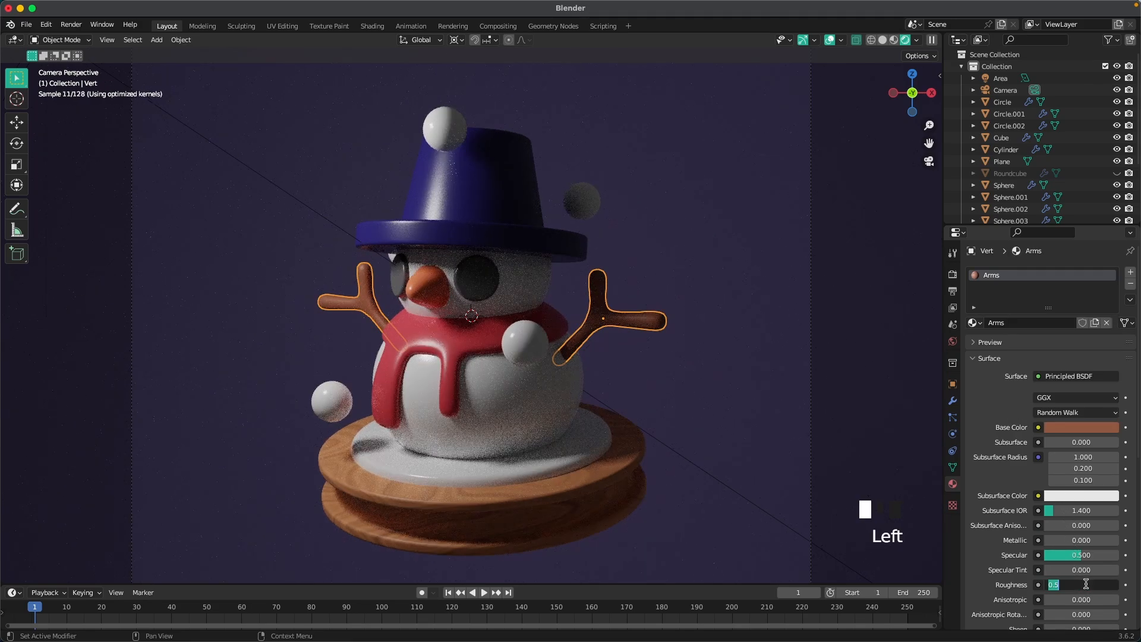
left_click(794, 263)
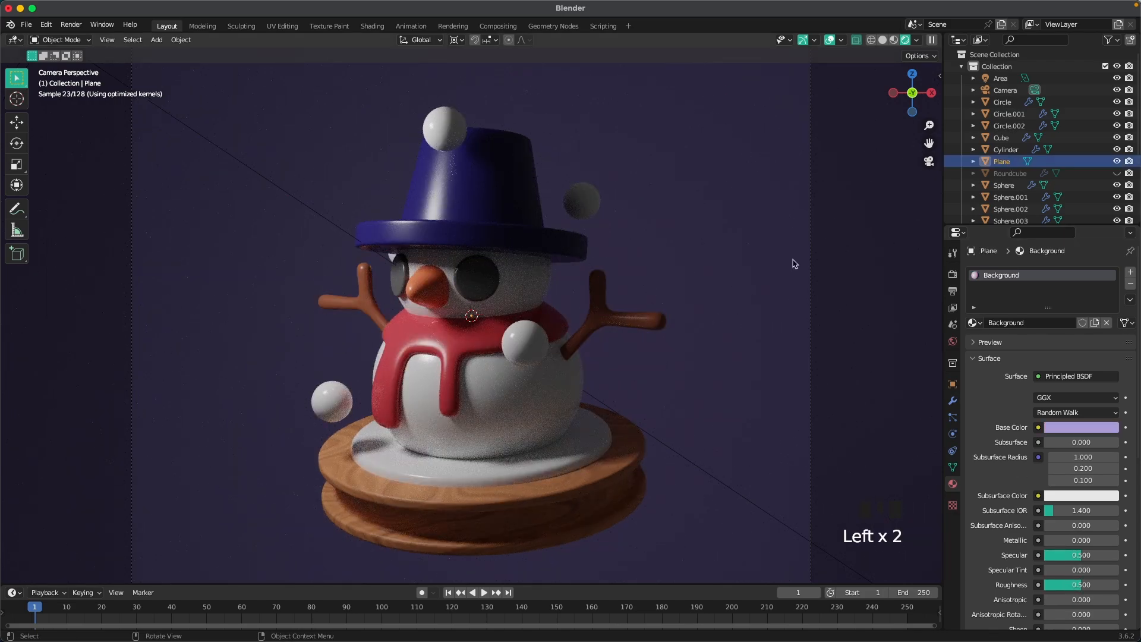
Set the world background color to hex 86AECF and unhide the glass globe
scroll(603, 327, "down", 1)
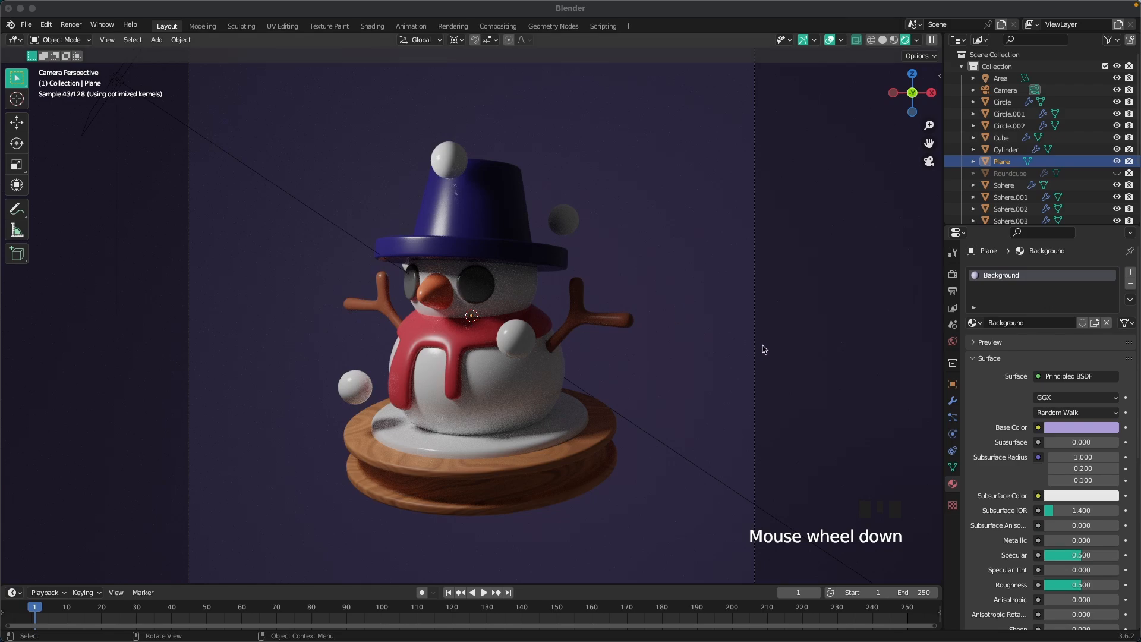
left_click(954, 341)
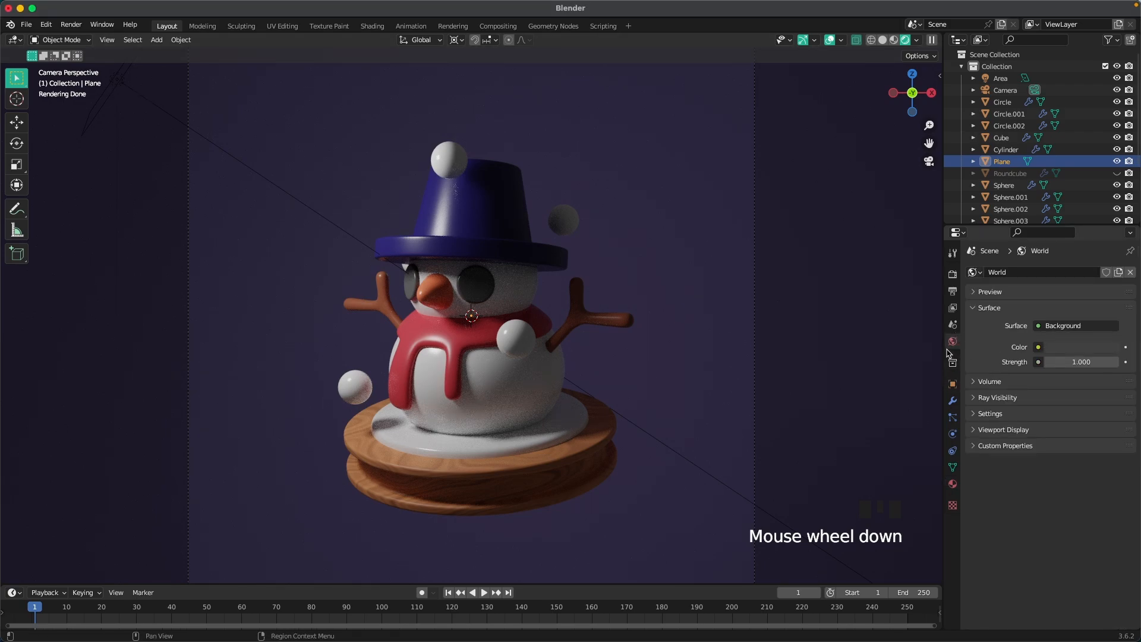
left_click(1087, 347)
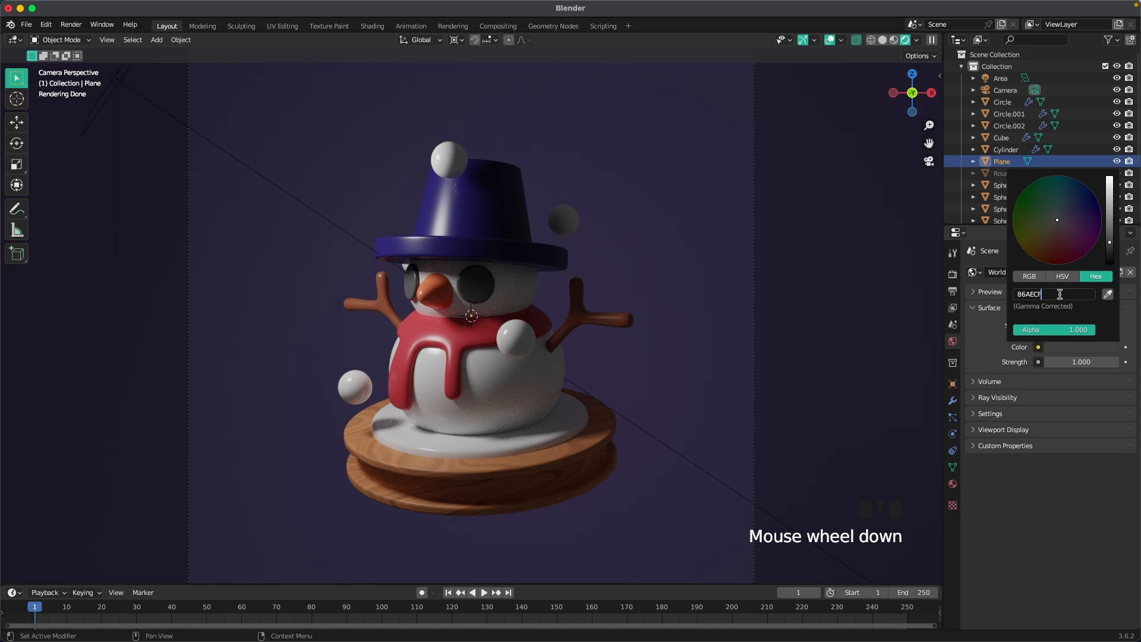
key("Return")
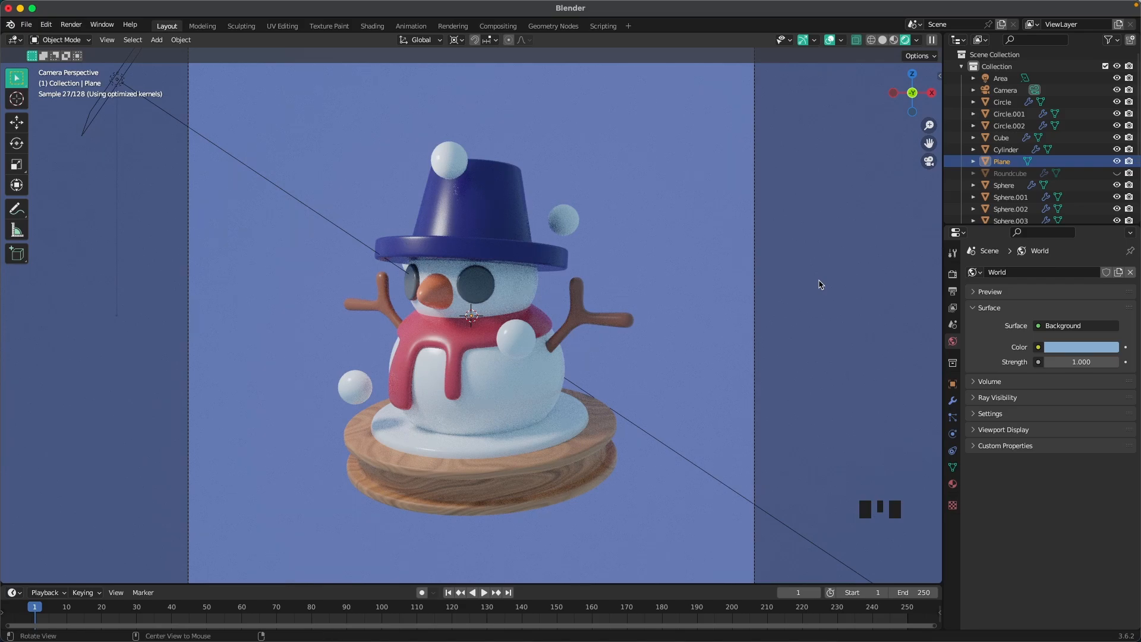
key("alt+h")
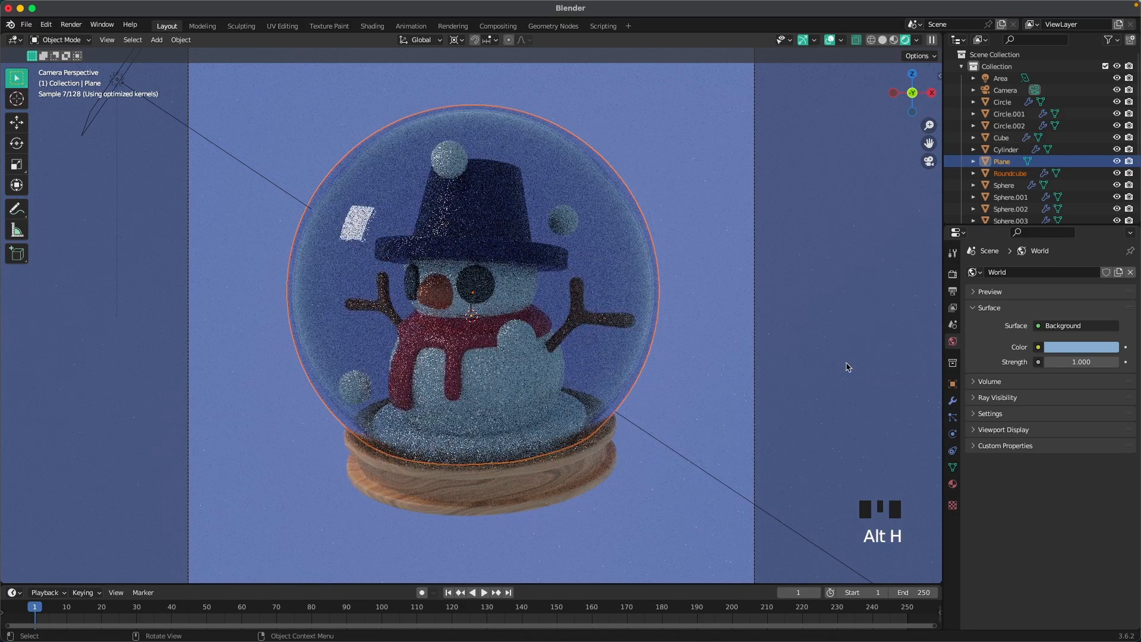
Change the area light's shape to Disk with a size of 3 m
scroll(815, 351, "down", 1)
scroll(815, 351, "down", 1)
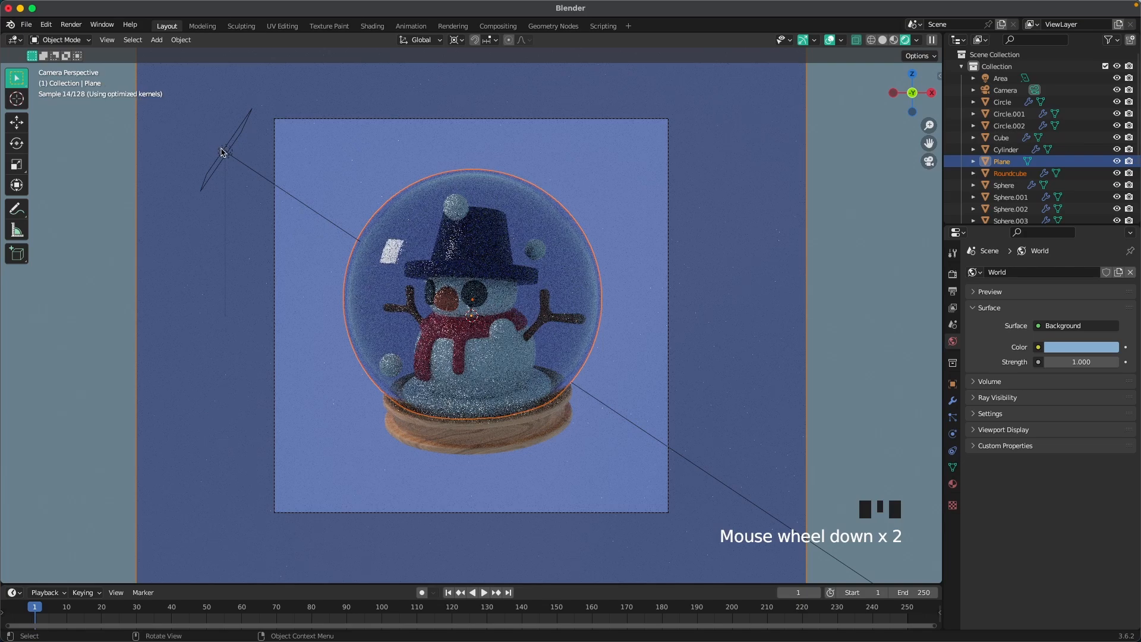
left_click(222, 152)
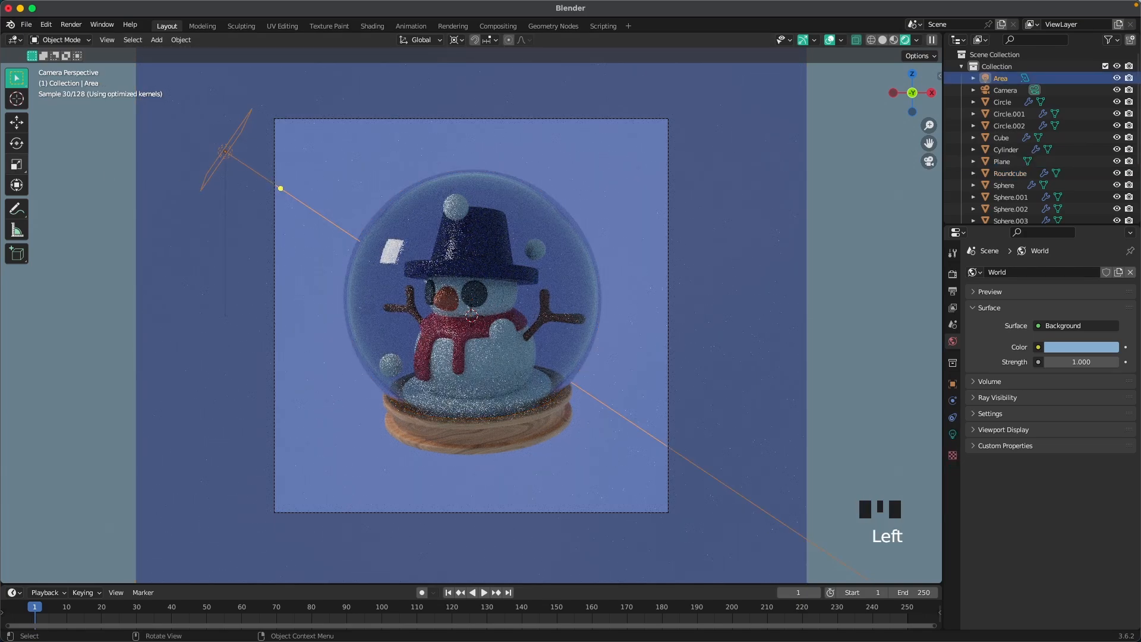
left_click(247, 170)
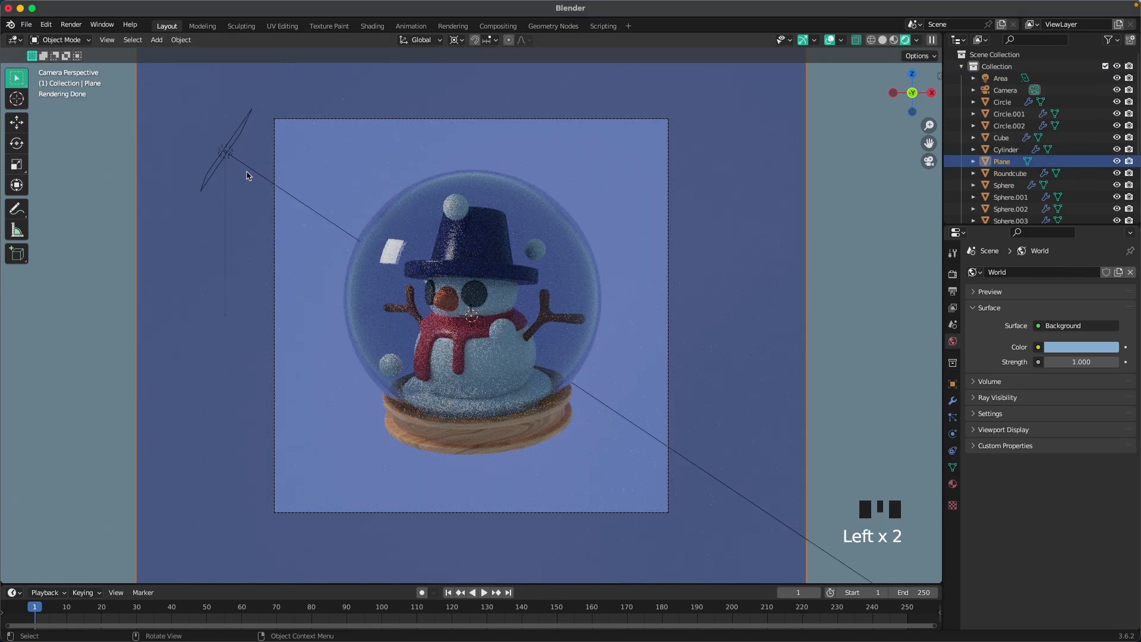
left_click(233, 161)
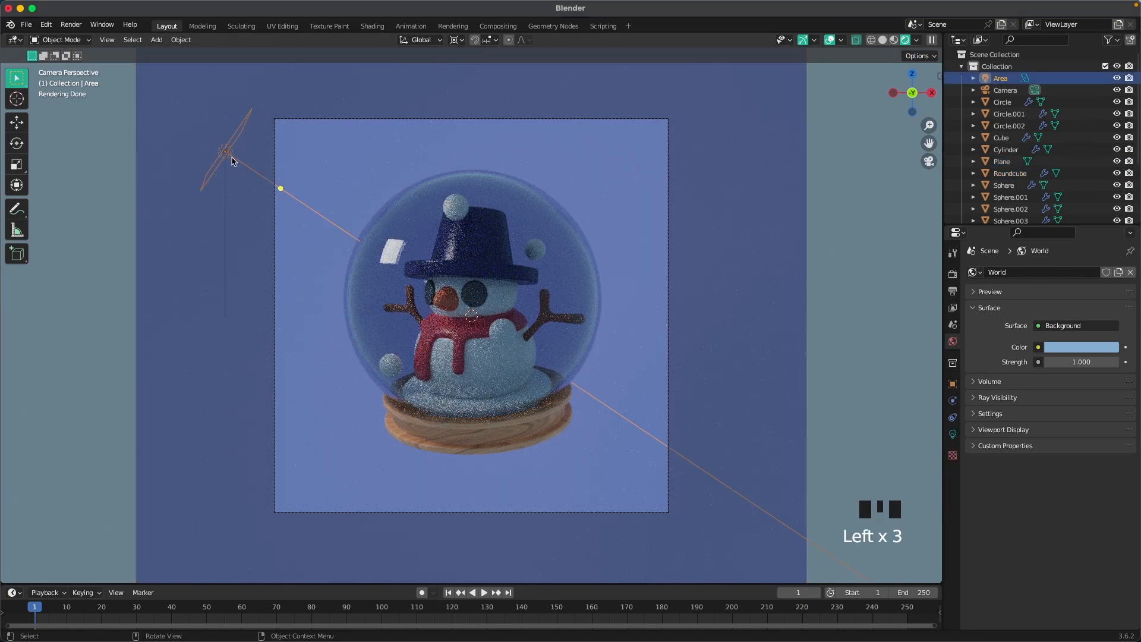
left_click(951, 434)
left_click(1076, 371)
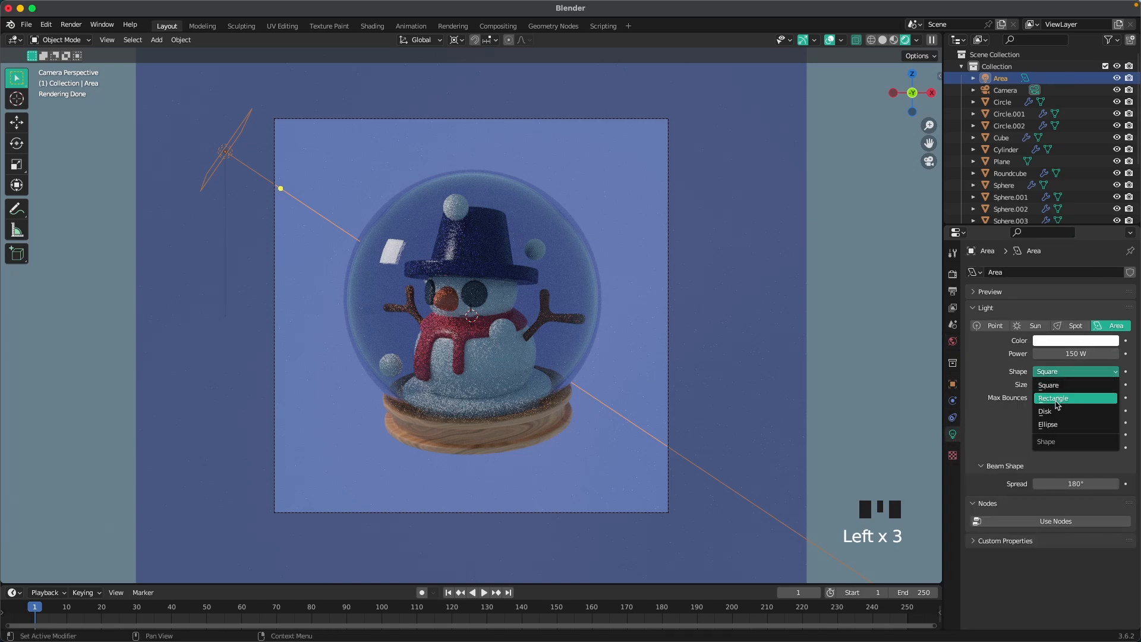
left_click(1059, 399)
left_click(1058, 384)
type("3")
key("Tab")
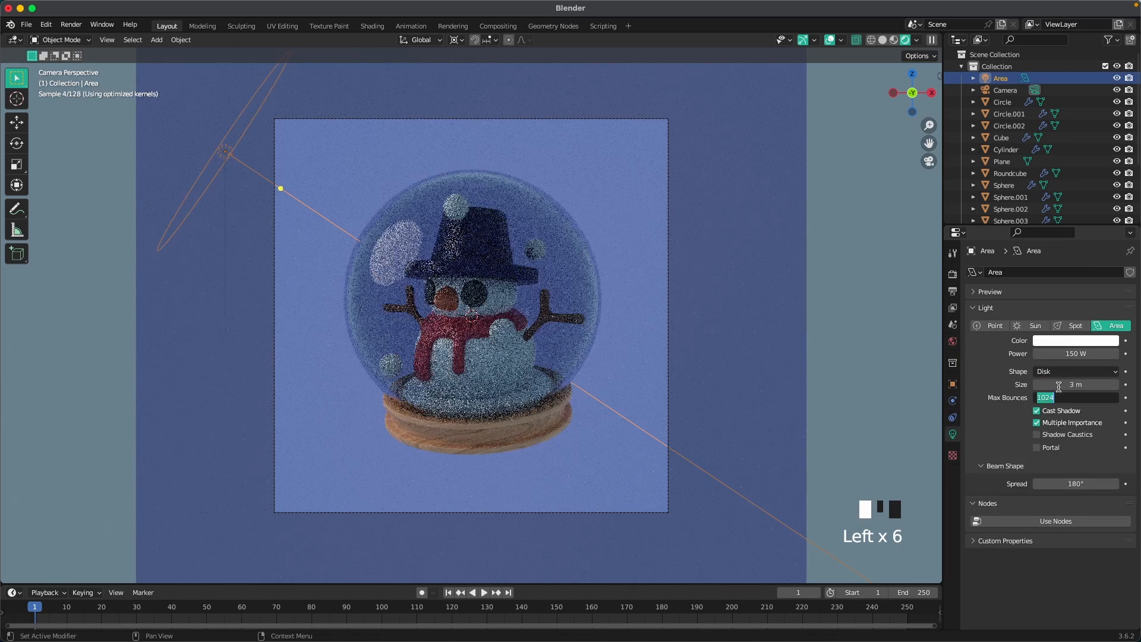
Set the area light's color to hex BDC7FF
left_click(1068, 341)
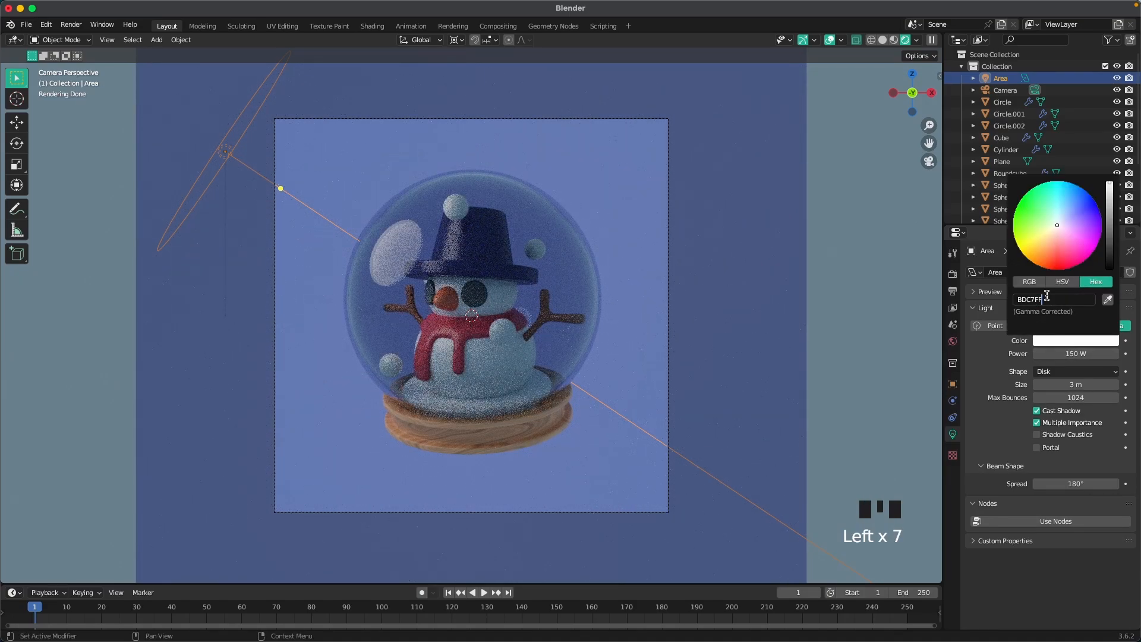
left_click(1046, 299)
type("BDC7FF")
key("Return")
Try a power of 500 W for the area light
left_click(1072, 353)
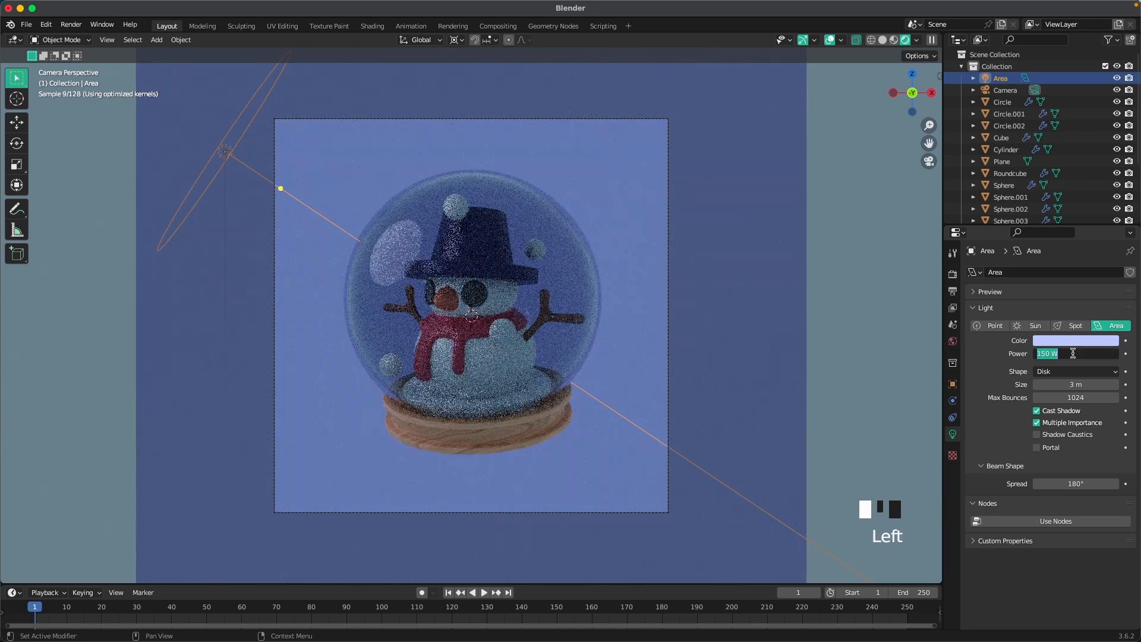
type("50")
key("Return")
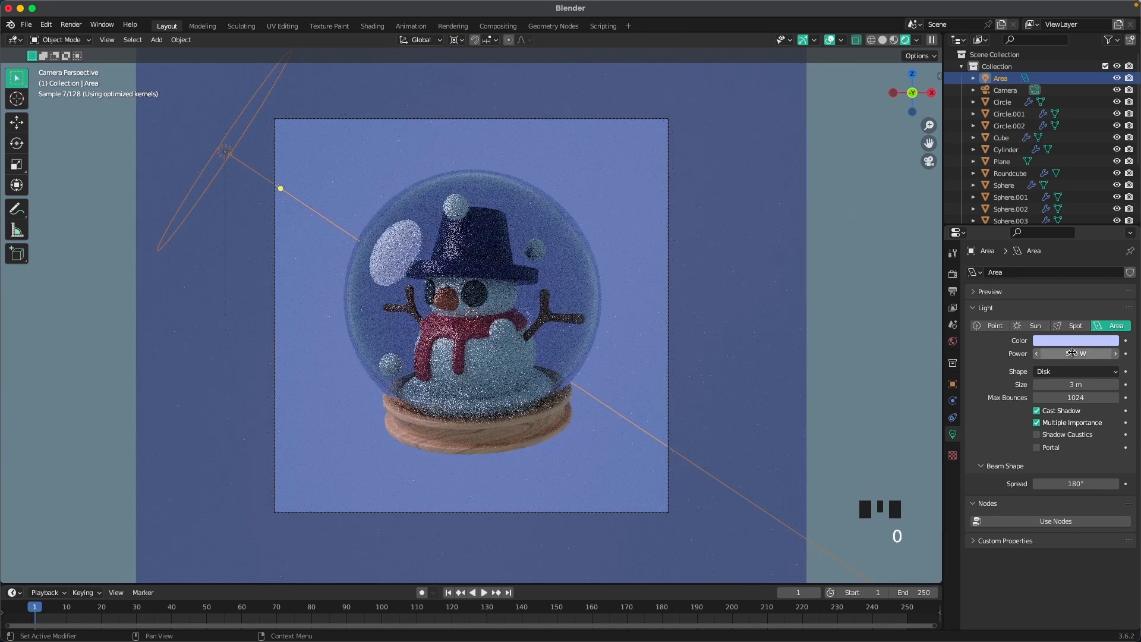
Set the area light's power to 1000 W
scroll(472, 315, "up", 2)
left_click(1051, 353)
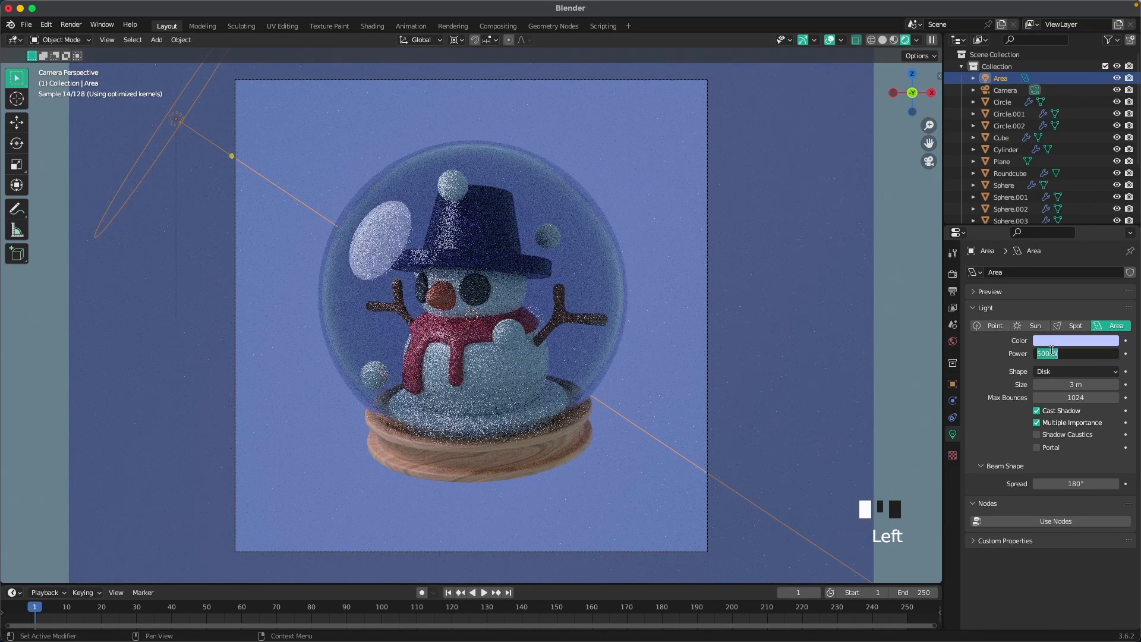
type("1000")
key("Page_Down")
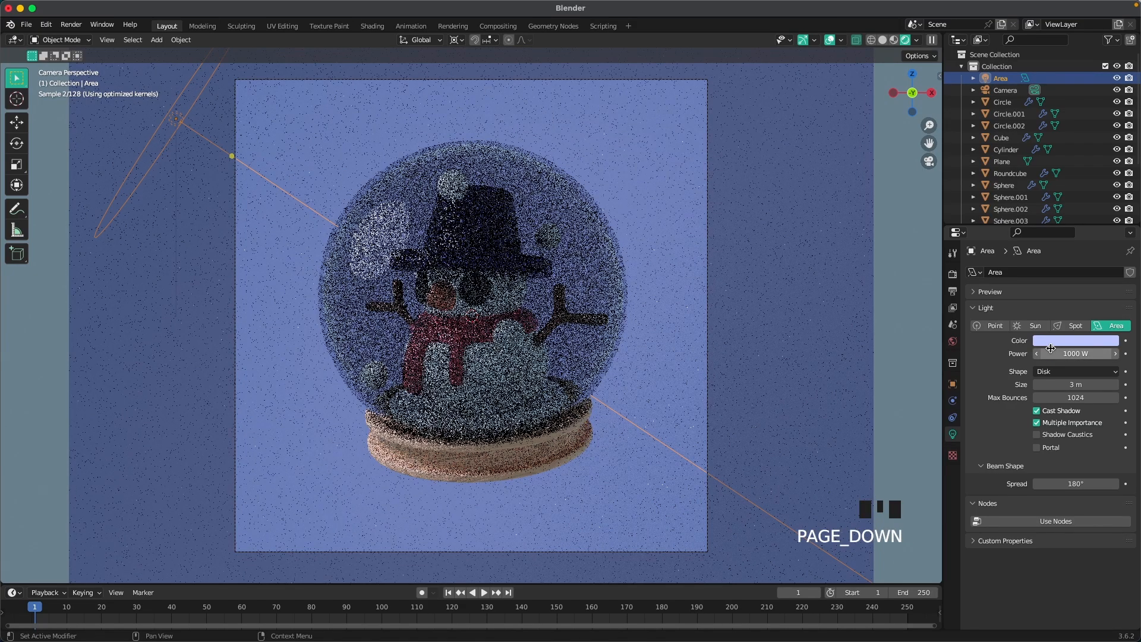
Duplicate the area light and rotate the copy 120° around the global Z axis
scroll(625, 303, "down", 1)
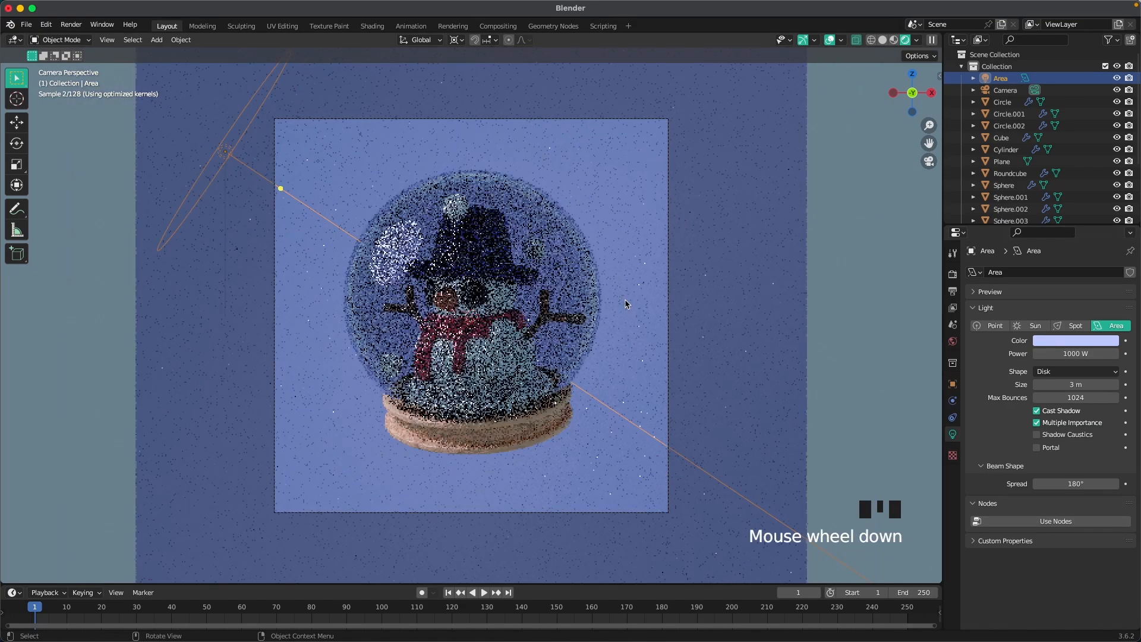
key("shift+d")
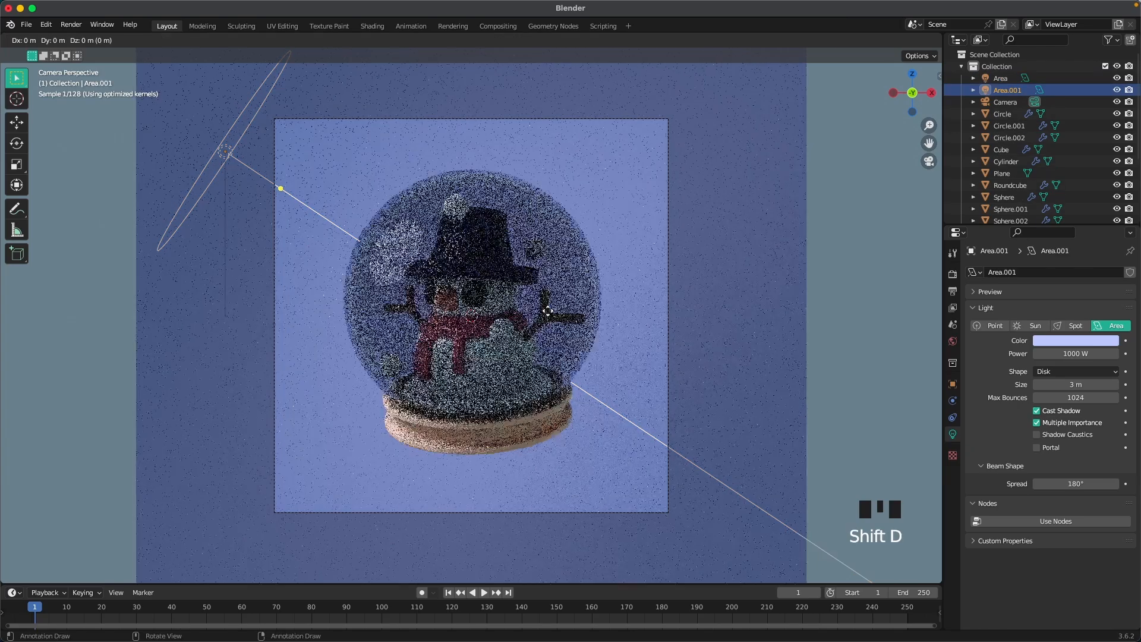
type("rz120")
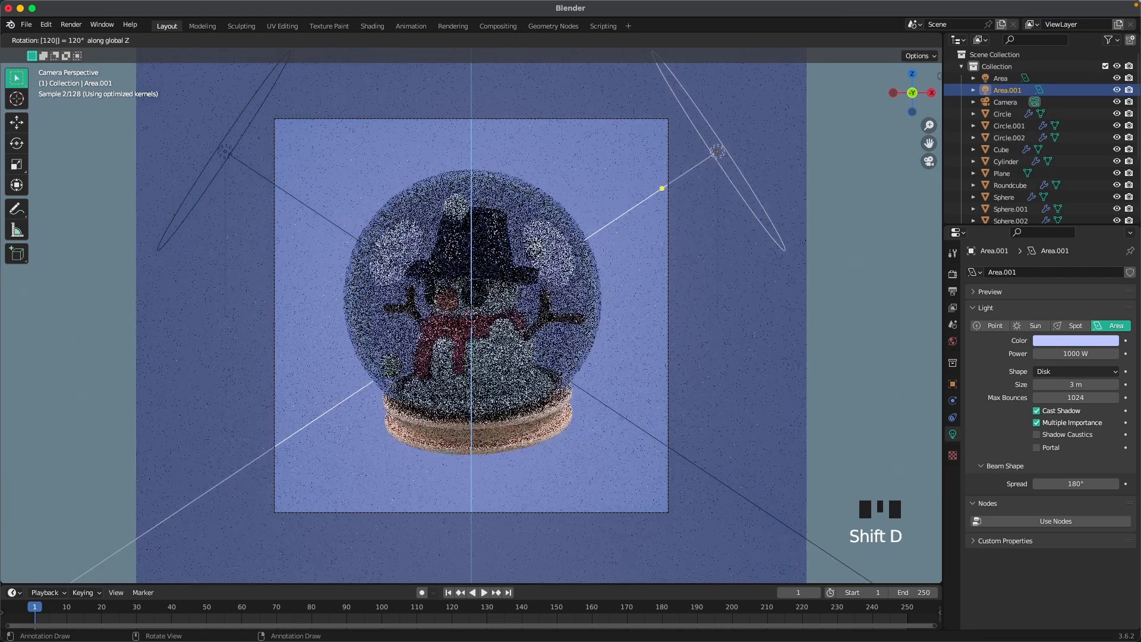
key("Return")
Tilt the duplicated light about 41.6° around its local X axis and move it about 2.47 m along its local Z axis
key("r")
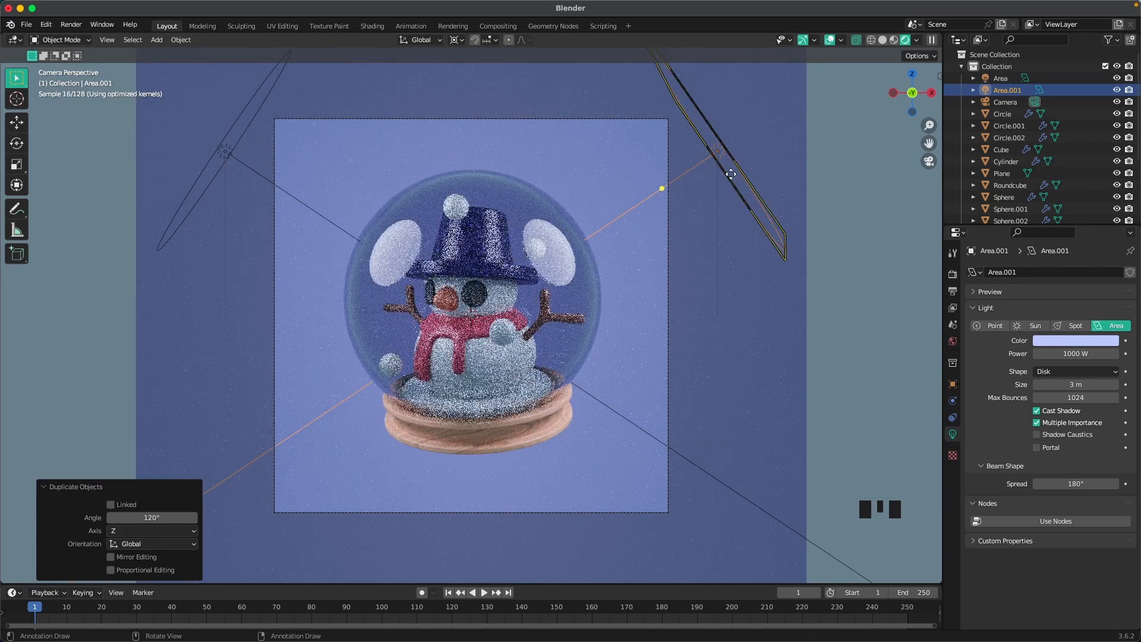
key("x")
key("x")
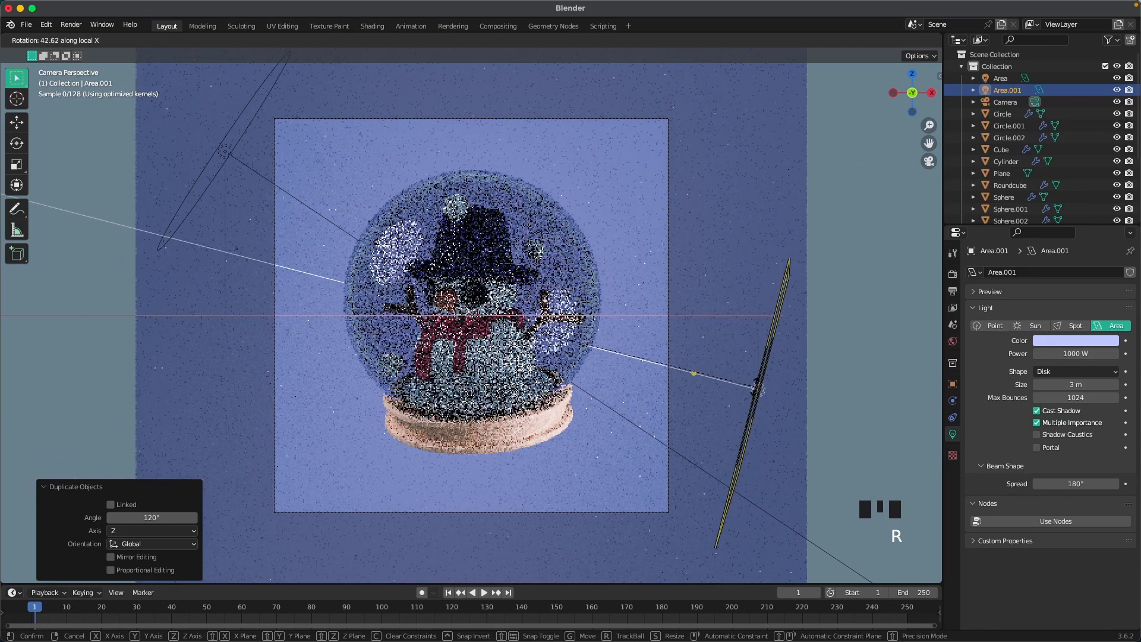
left_click(756, 381)
key("g")
key("z")
key("z")
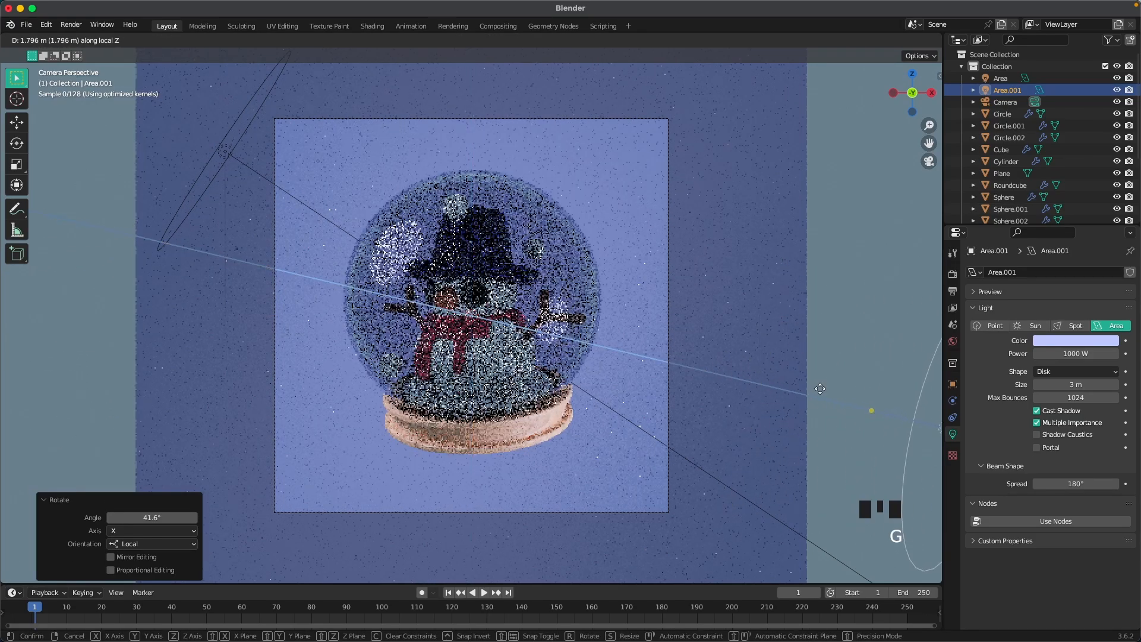
left_click(862, 413)
Set the duplicated light's power to 500 W and its color to the pale blue hex D5E7FF
double_click(1090, 353)
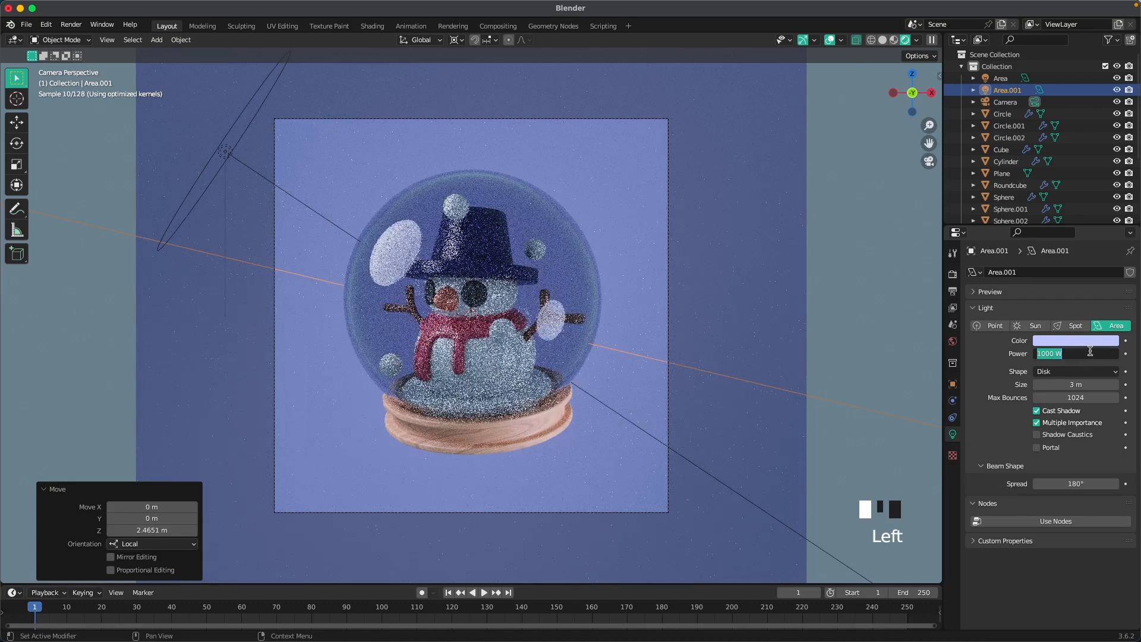
type("500")
key("Return")
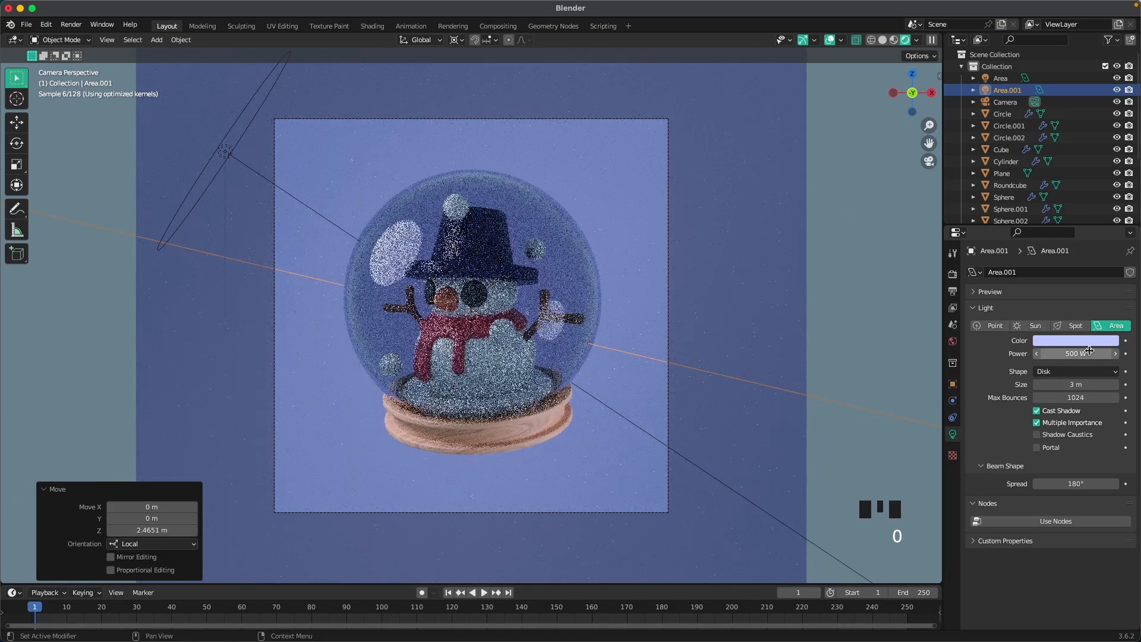
left_click(1076, 340)
left_click(1067, 221)
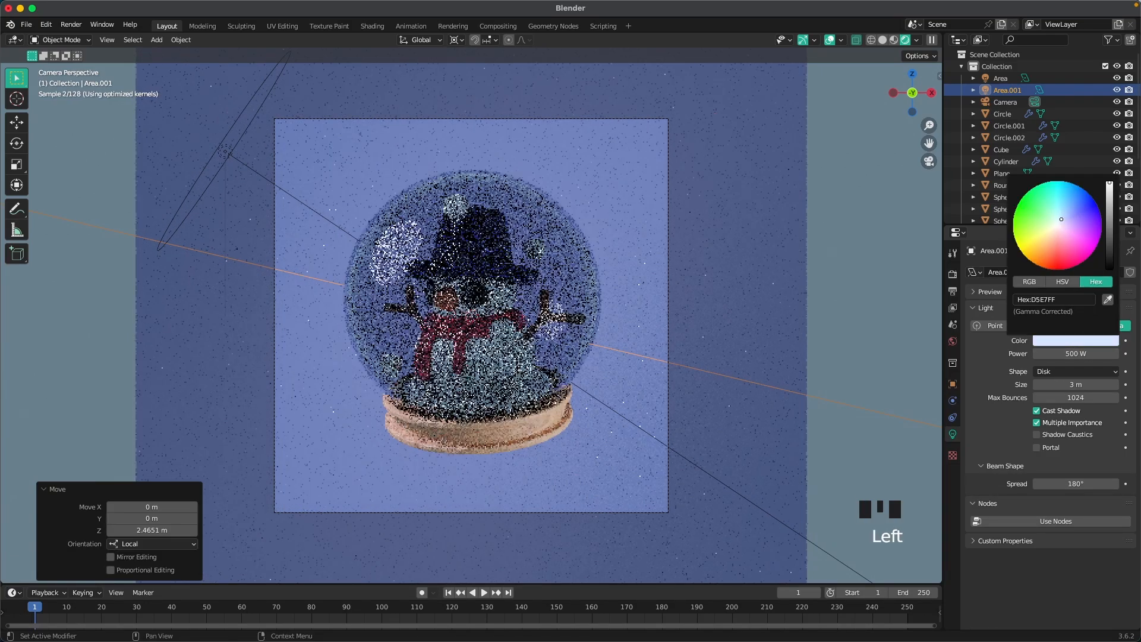
Add a new area light at the world origin and rotate it 90° around the global X axis
middle_click_drag(522, 295, 407, 338)
key("shift+a")
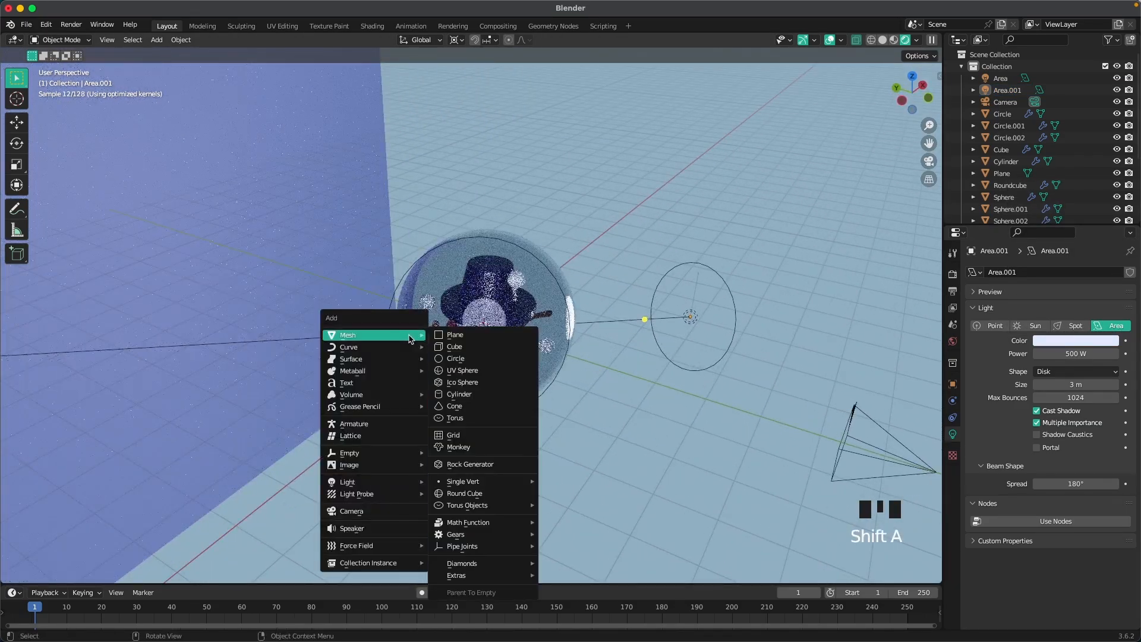
mouse_move(398, 487)
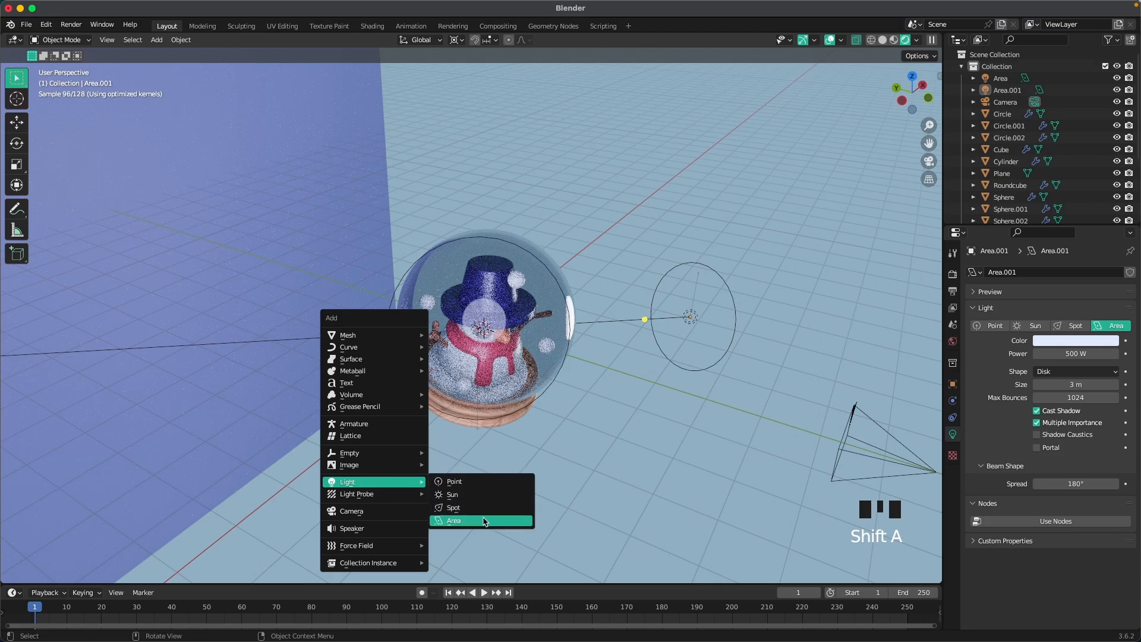
left_click(485, 521)
type("r")
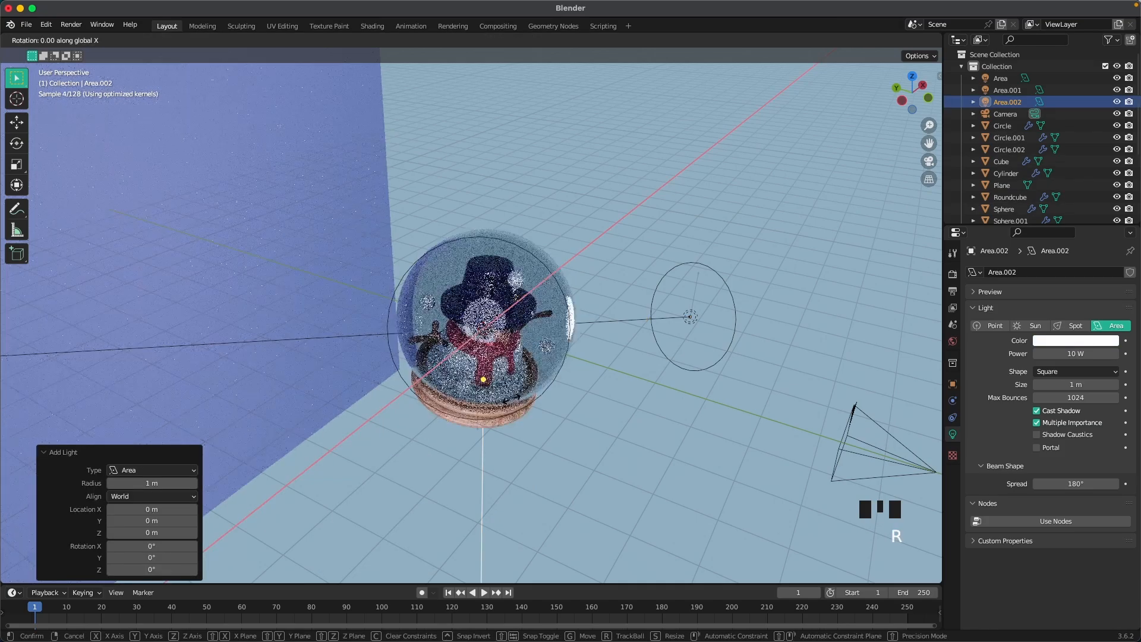
type("x90")
key("Return")
Move the new area light about 13.09 m along the Y axis, close to the backdrop behind the globe
key("g")
key("y")
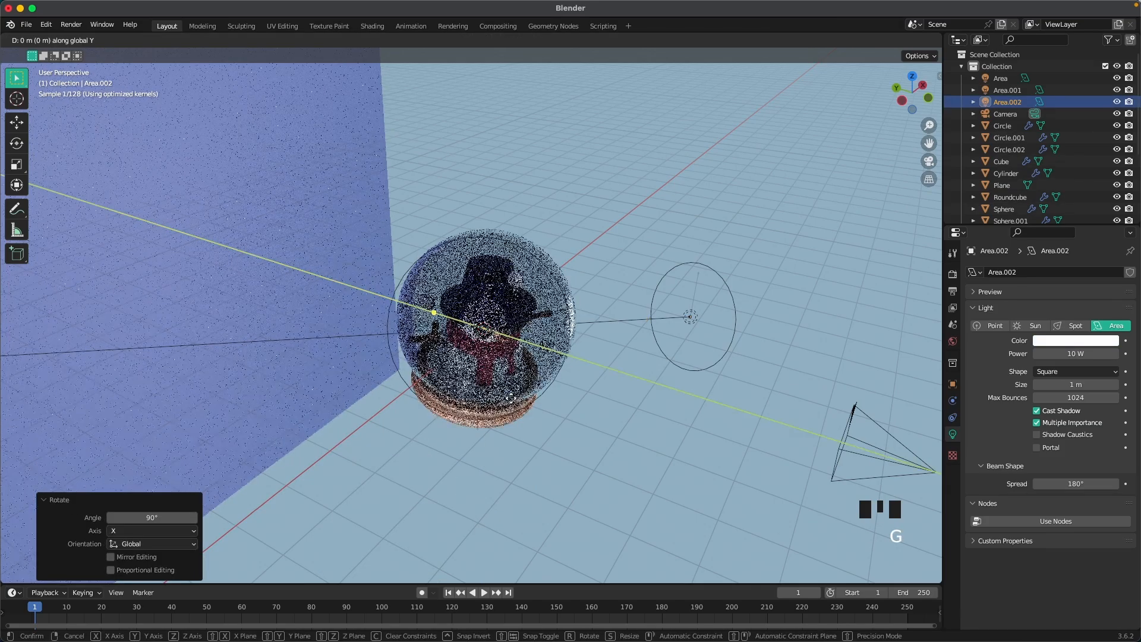
left_click(157, 288)
Set the back light's size to 3 m and its shape to Disk
left_click(1069, 383)
type("3")
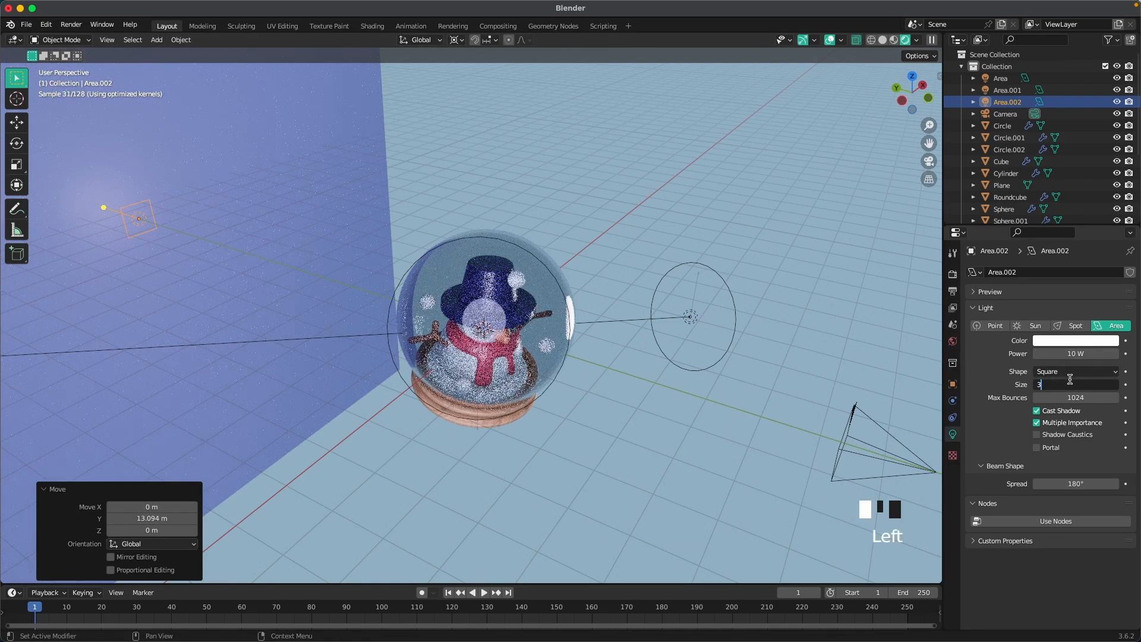
left_click(1069, 374)
left_click(1069, 372)
left_click(1052, 411)
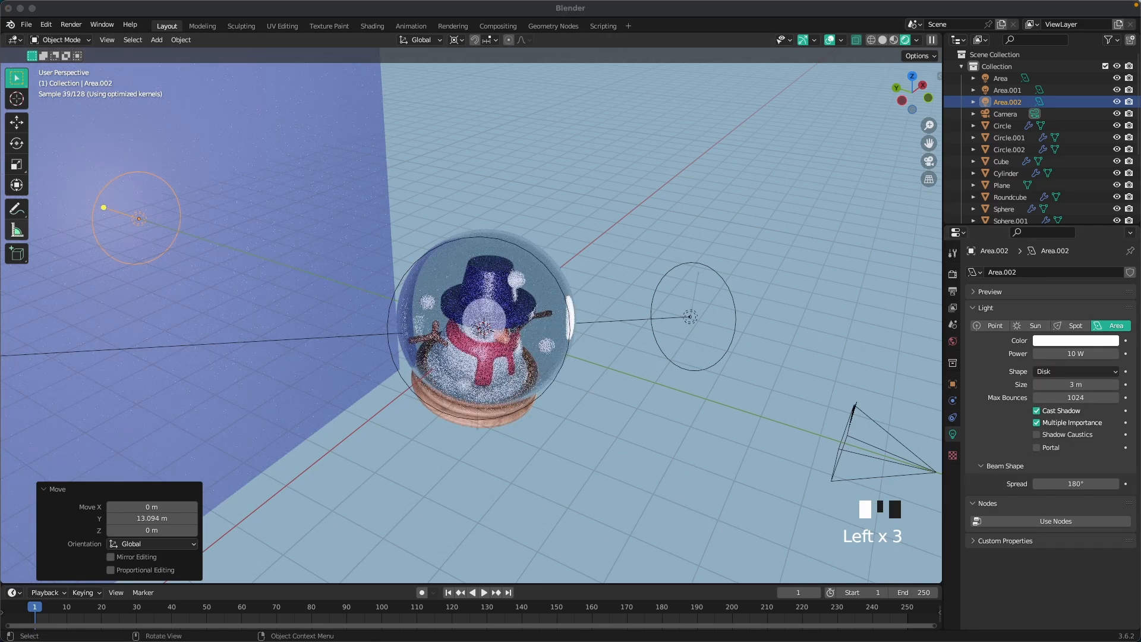
Give the back light a very pale pink color and a power of 3000 W
left_click(1067, 340)
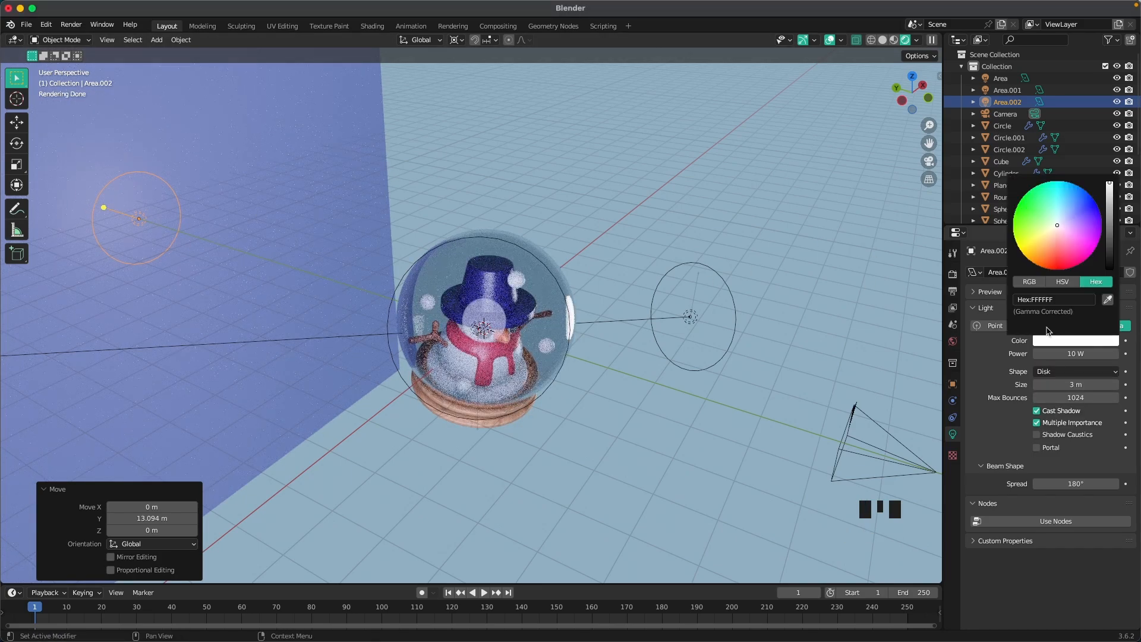
left_click(1064, 296)
left_click(1088, 353)
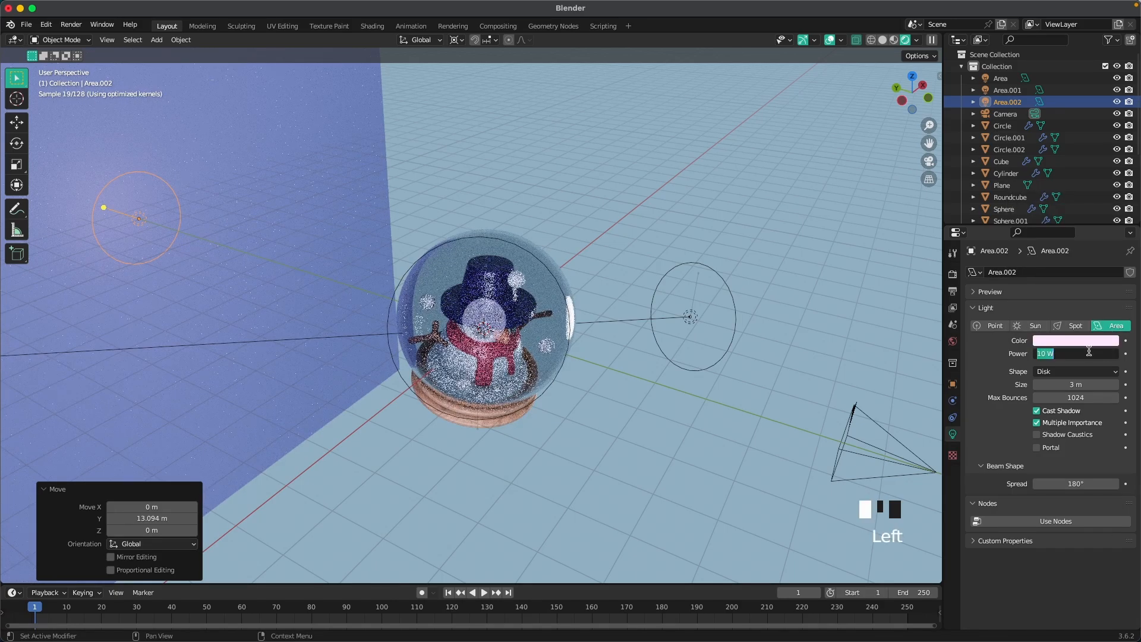
type("3000")
key("Return")
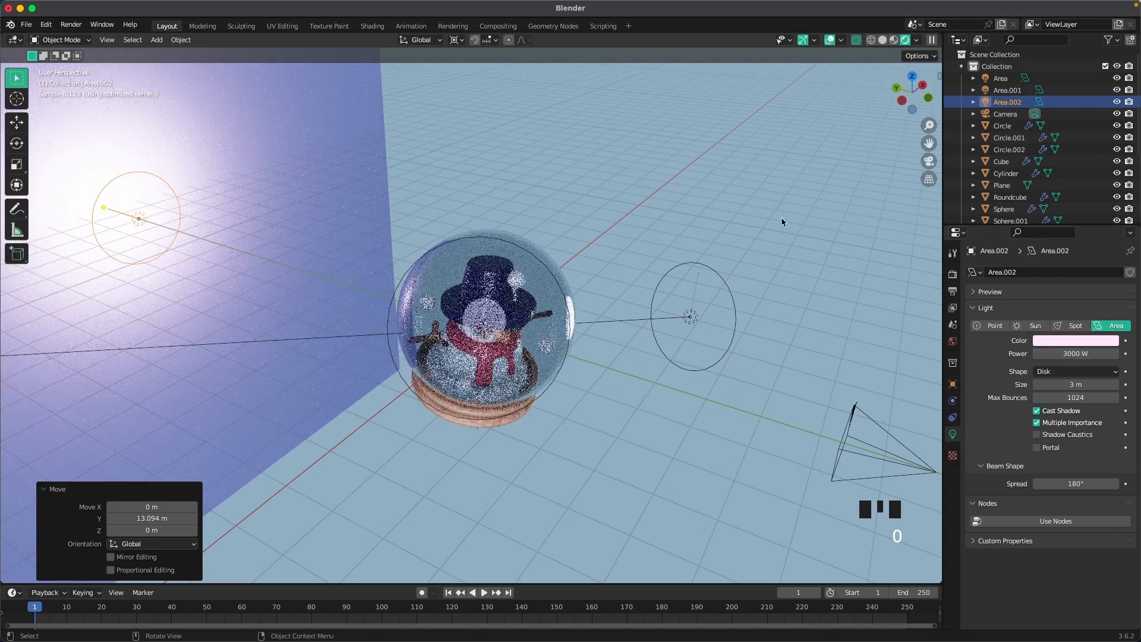
Return to the camera view and set the back light's power to 4000 W
key("grave")
left_click(571, 304)
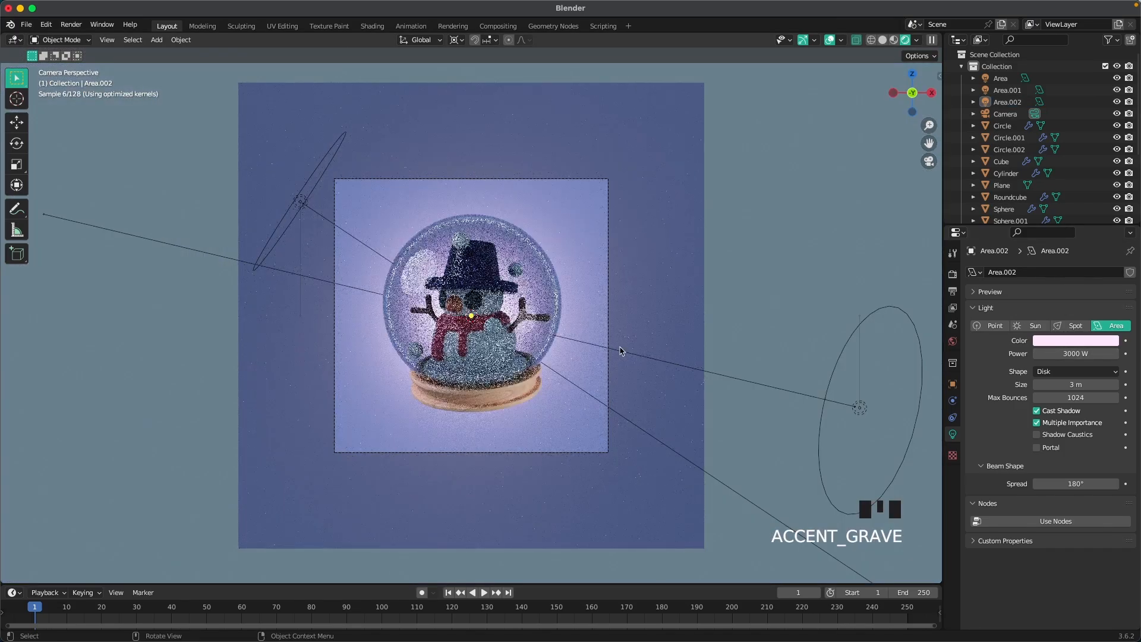
scroll(571, 303, "up", 2)
left_click(1091, 354)
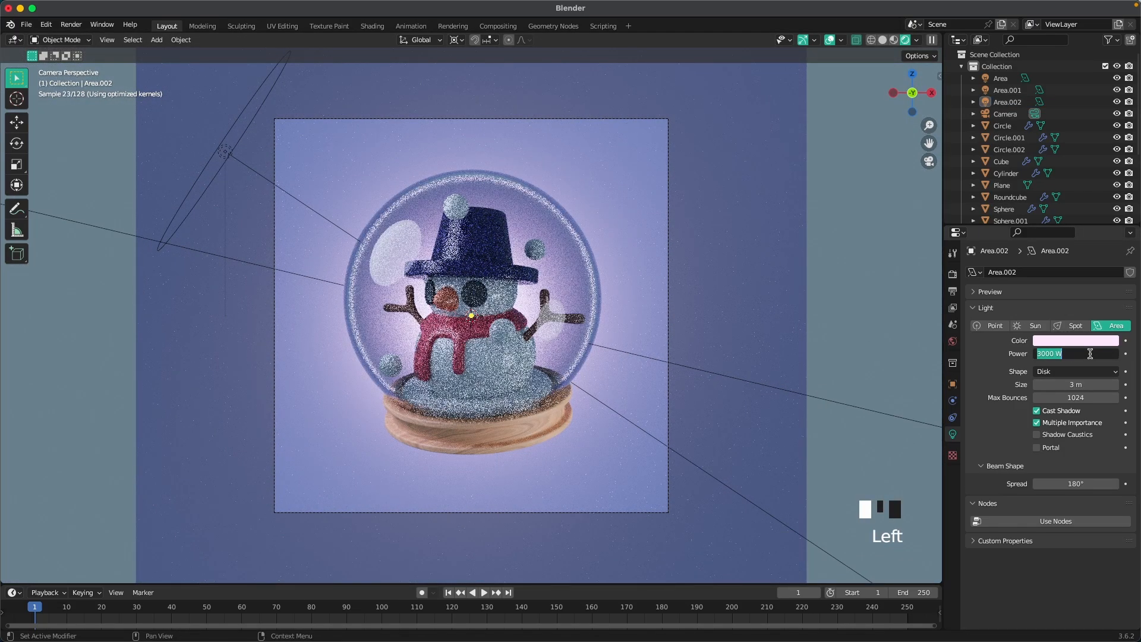
type("4000")
key("Return")
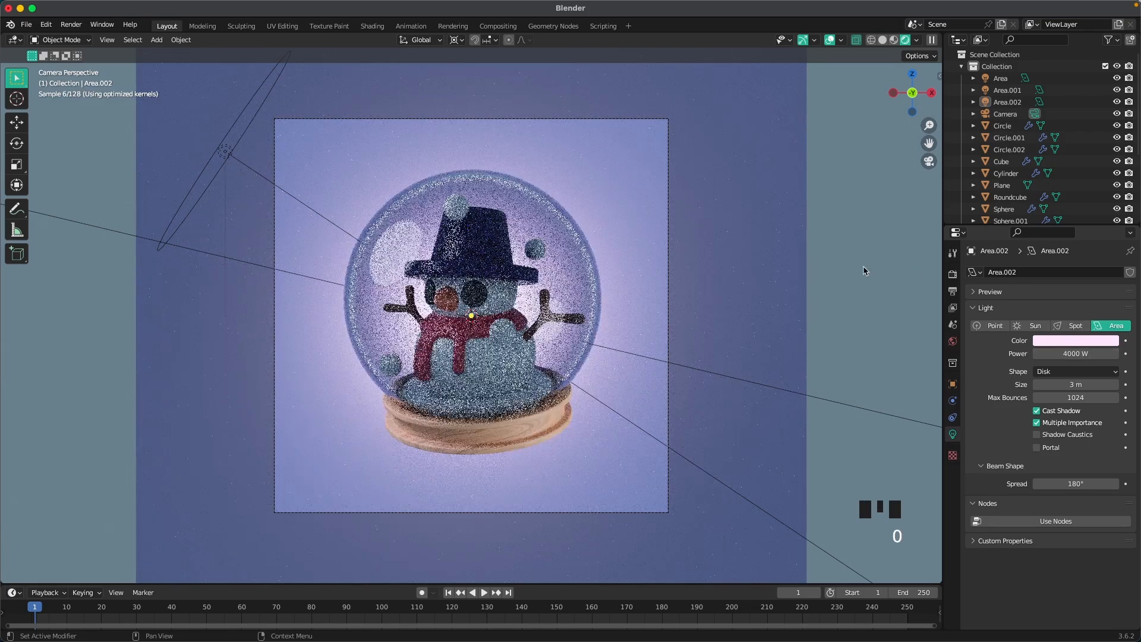
Move the back light about -1.68 m along the Y axis, away from the backdrop, and check it in the camera view
middle_click_drag(476, 297, 518, 303)
scroll(518, 303, "down", 4)
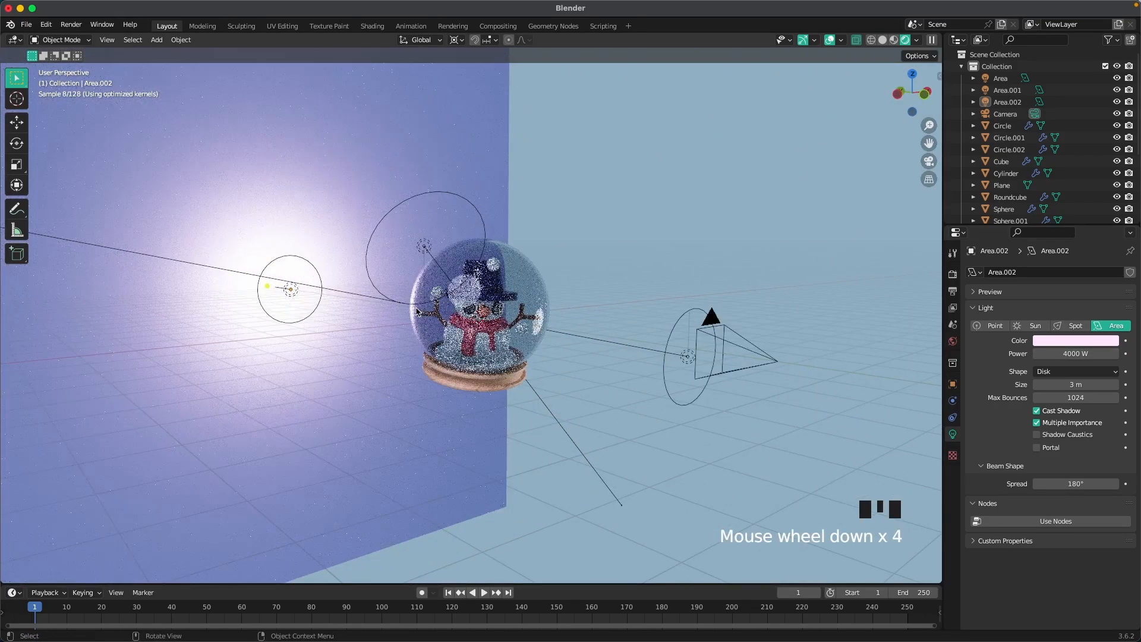
left_click(289, 295)
left_click(288, 296)
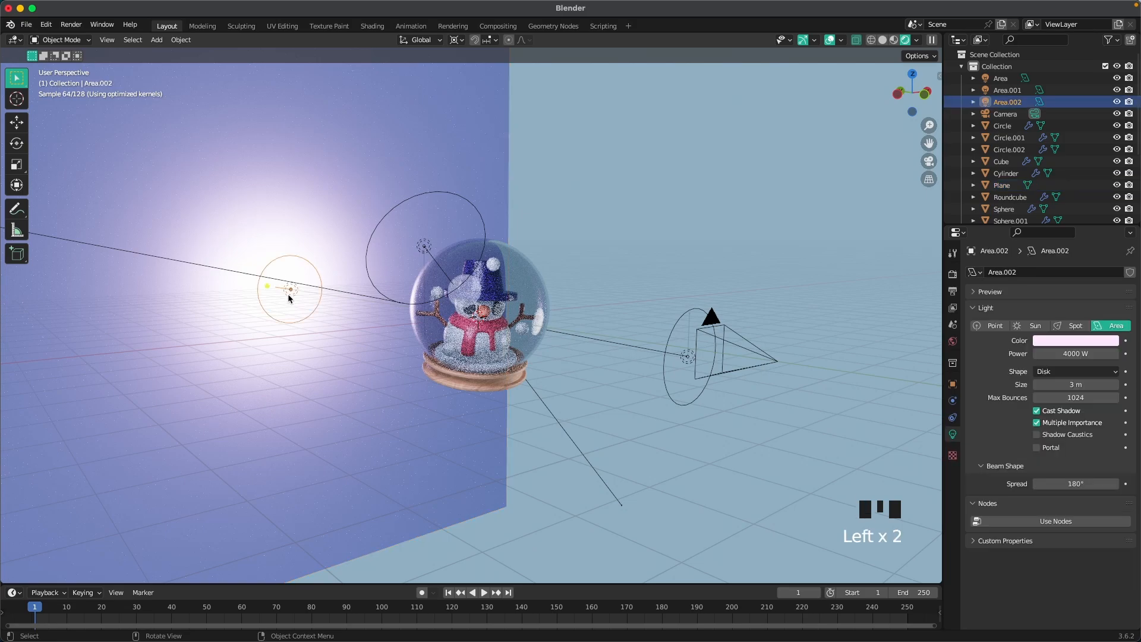
middle_click_drag(288, 293, 359, 339)
key("g")
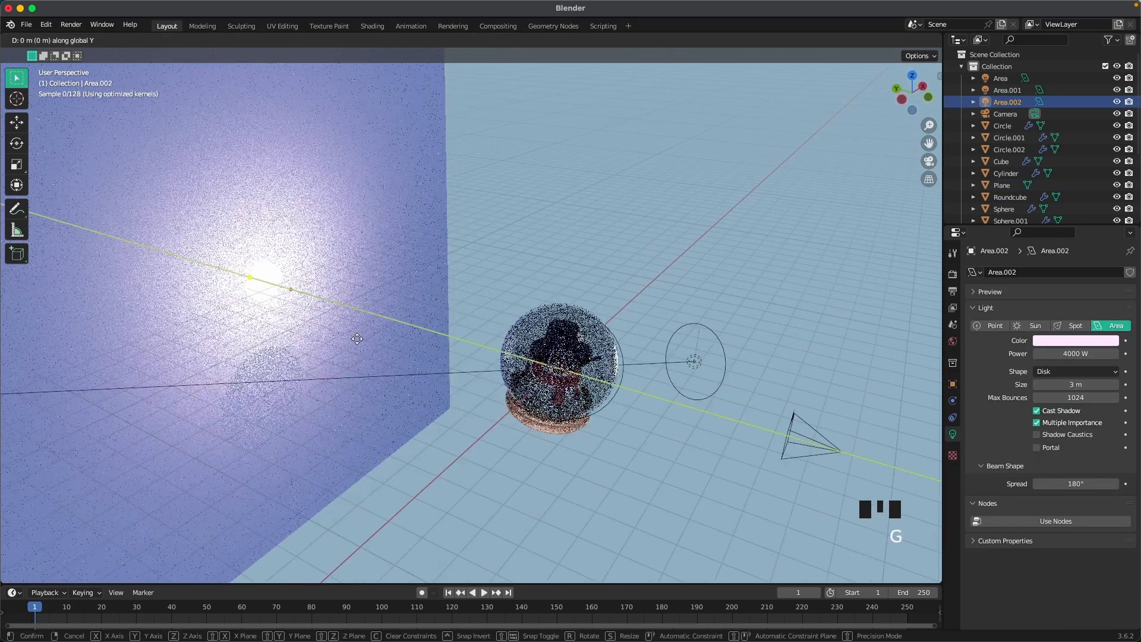
key("y")
left_click(393, 357)
key("grave")
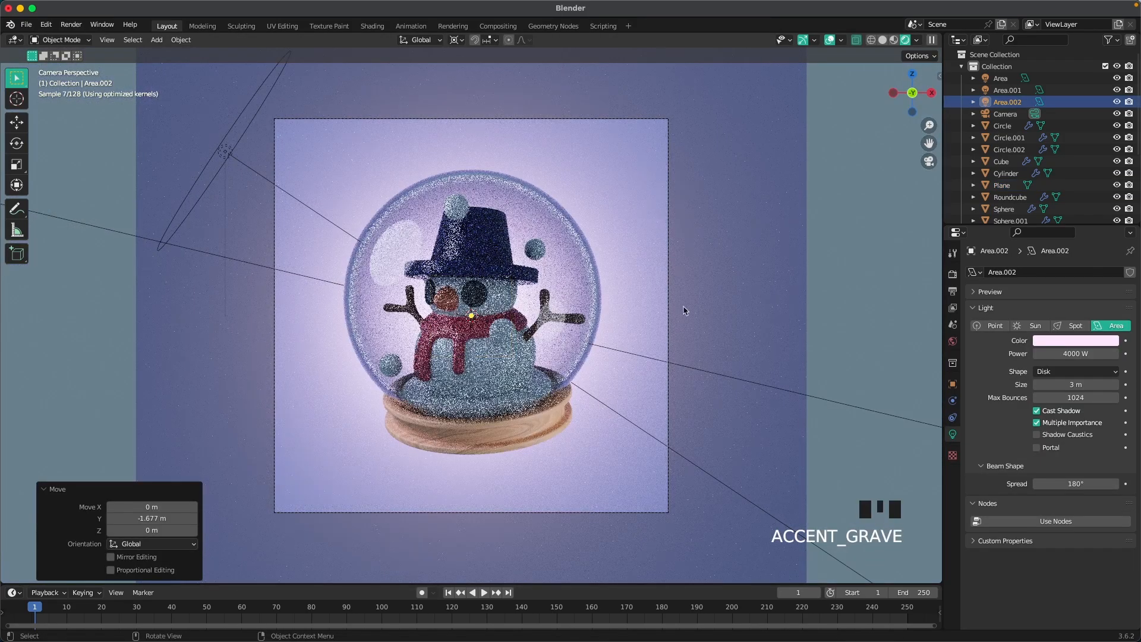
scroll(780, 327, "up", 2)
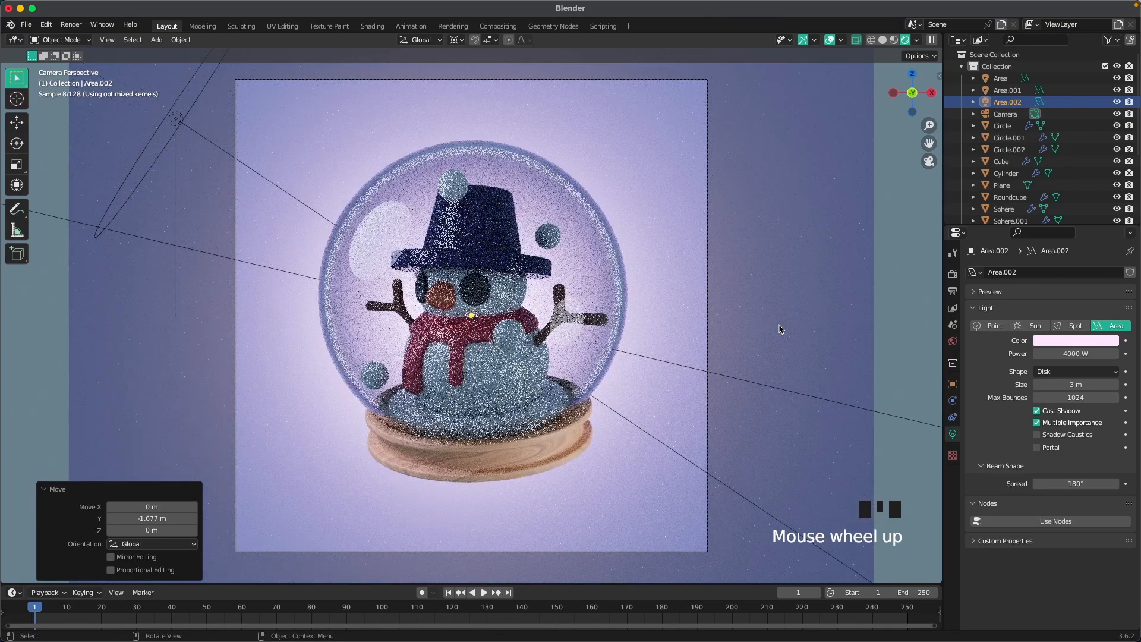
Add another area light at the world origin, inside the snow globe
left_click(783, 382)
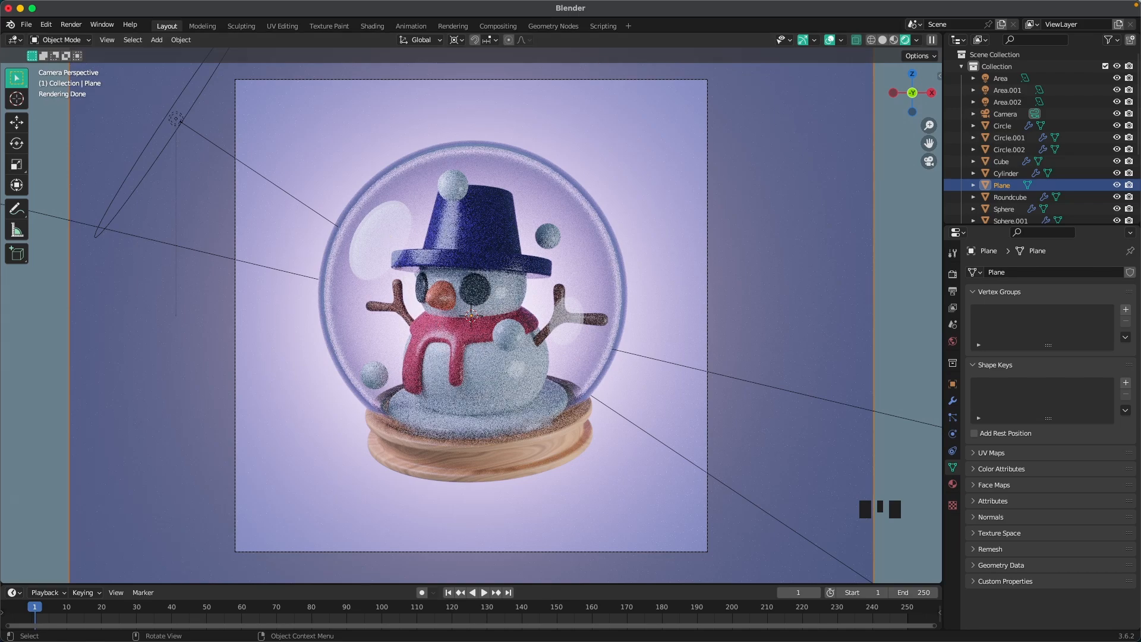
left_click(557, 365)
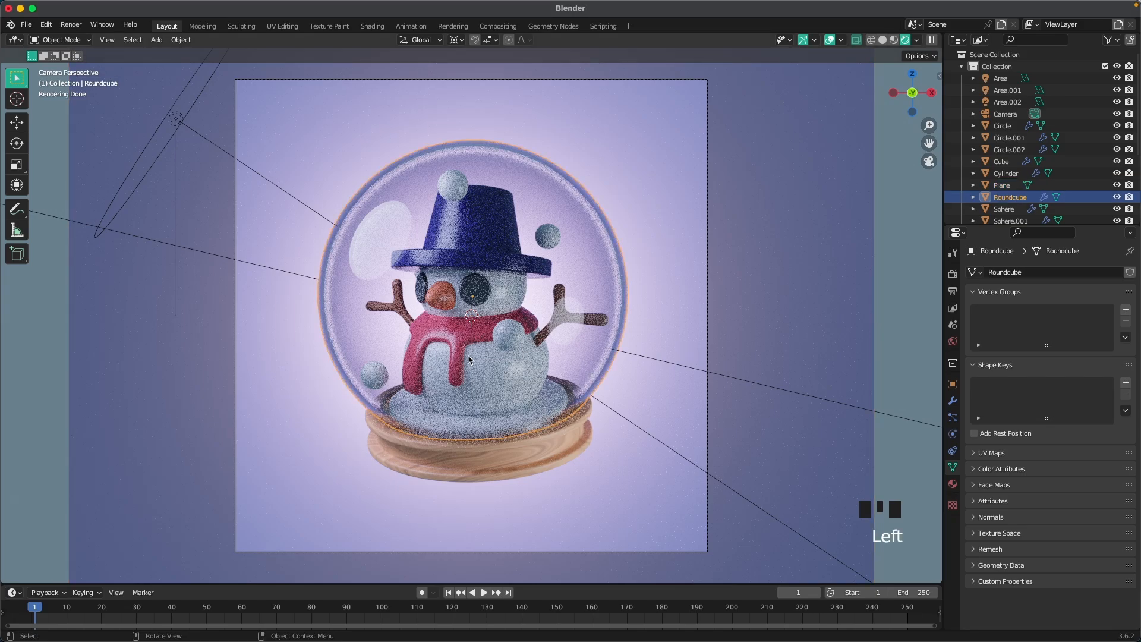
middle_click_drag(469, 359, 571, 377)
scroll(571, 376, "down", 2)
key("shift+a")
mouse_move(508, 355)
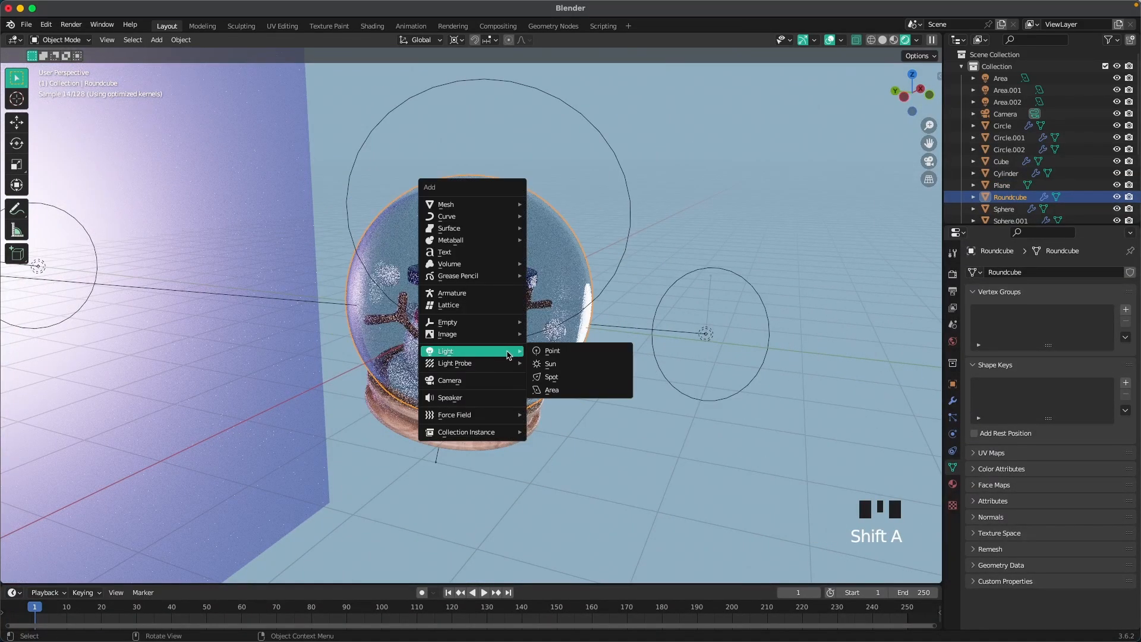
left_click(557, 390)
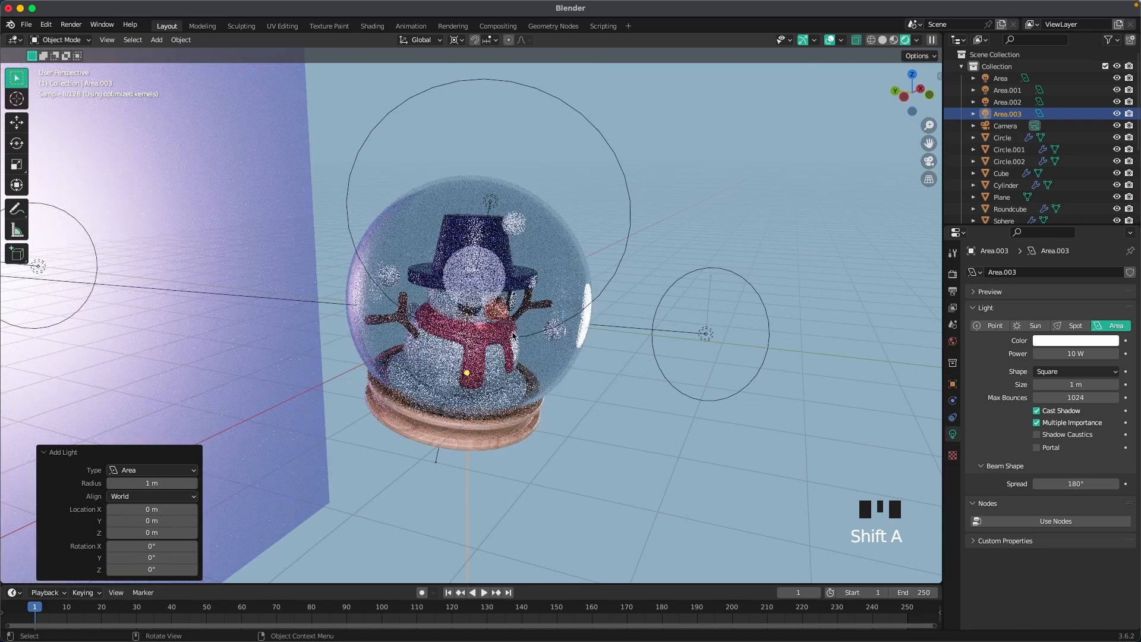
In the solid right side view, move the inner light about -1.31 m in Y and 0.65 m in Z, and tilt it about -18.9°
key("z")
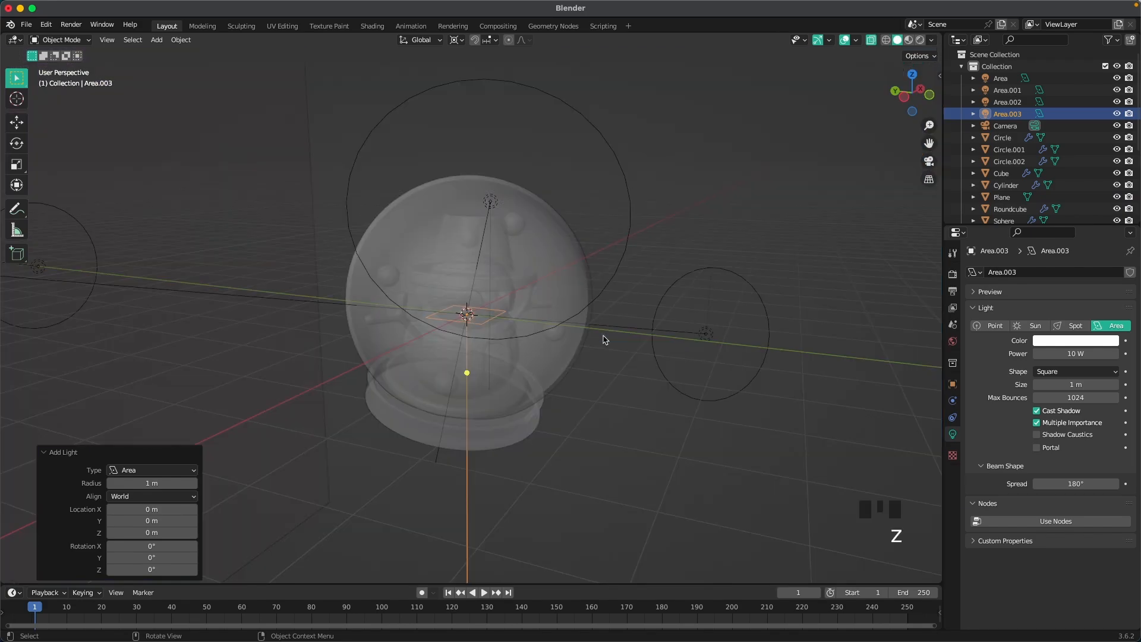
scroll(529, 327, "up", 2)
key("grave")
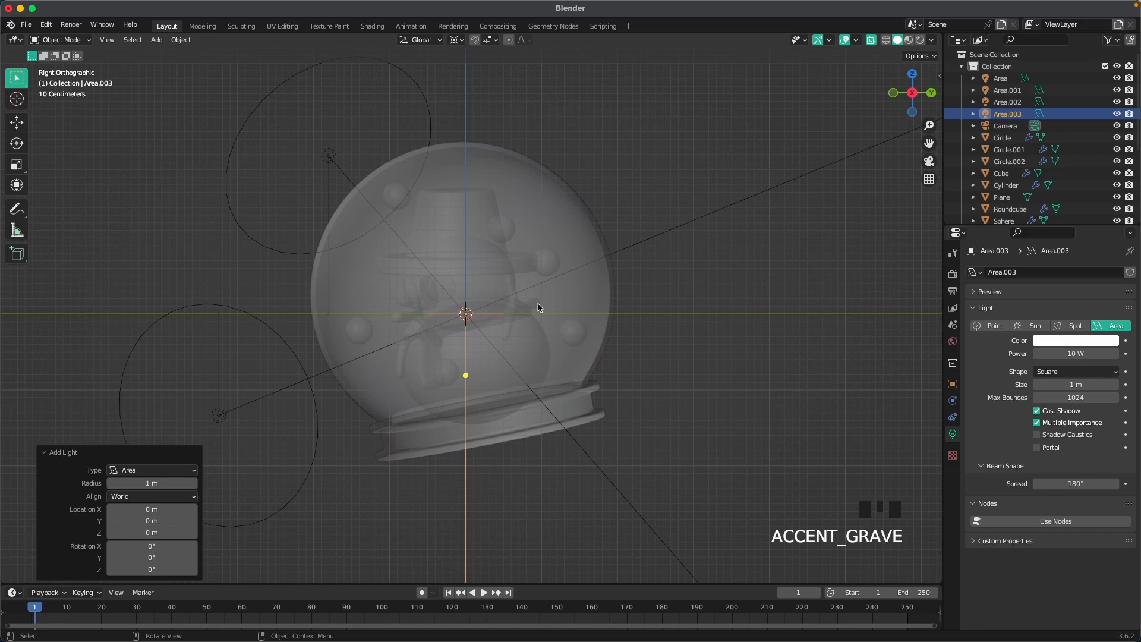
key("g")
left_click(440, 257)
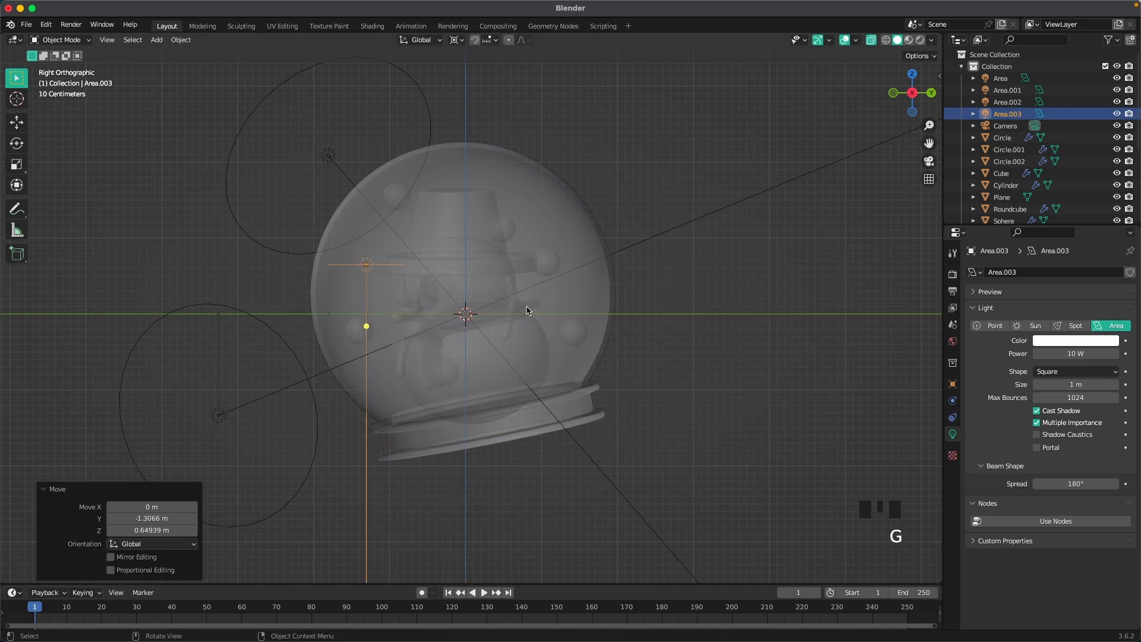
key("r")
left_click(579, 278)
With the pivot at Median Point, tilt the inner light about -30.8° and move it about -0.17 m in Y and 0.47 m in Z
key("period")
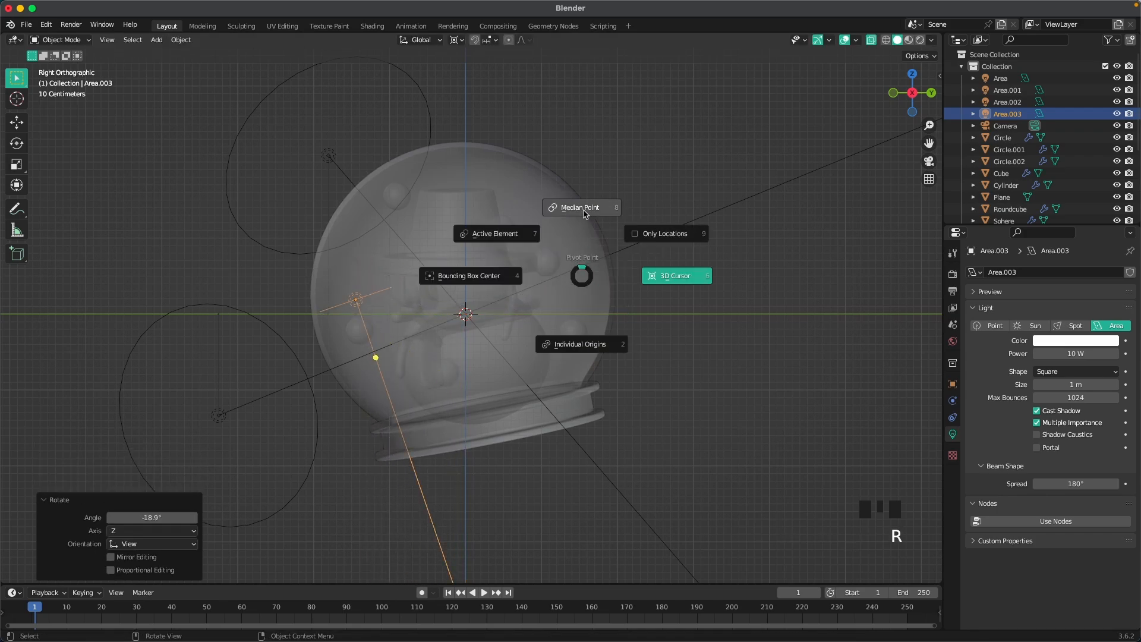
key("r")
left_click(580, 301)
key("g")
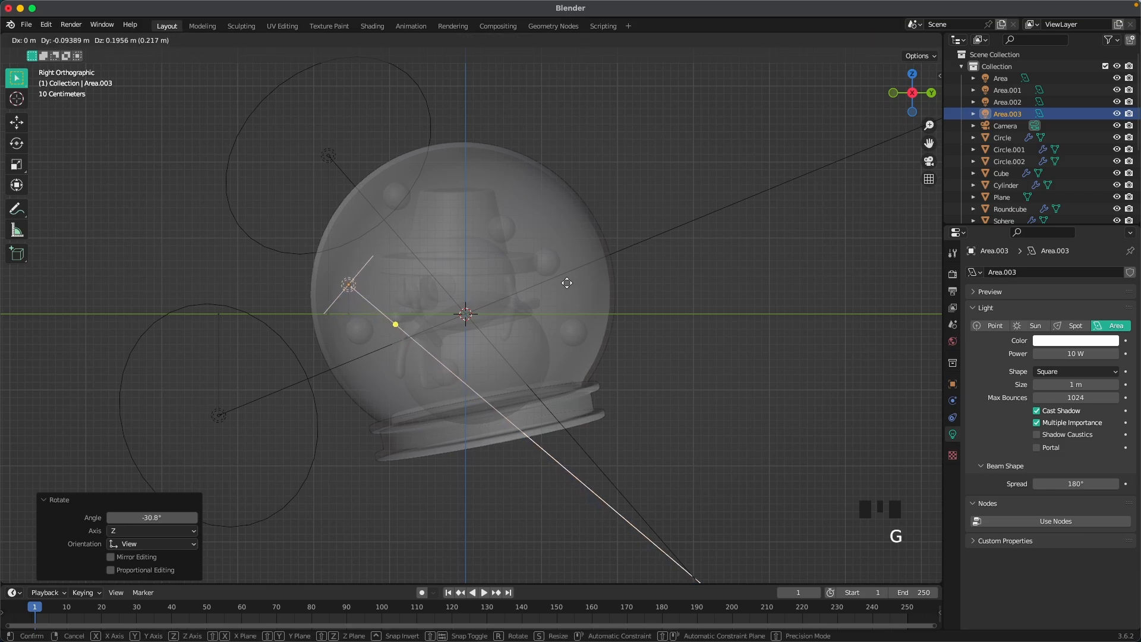
left_click(564, 264)
Change the inner light's shape to Disk and return to the camera view with rendered shading
left_click(1077, 372)
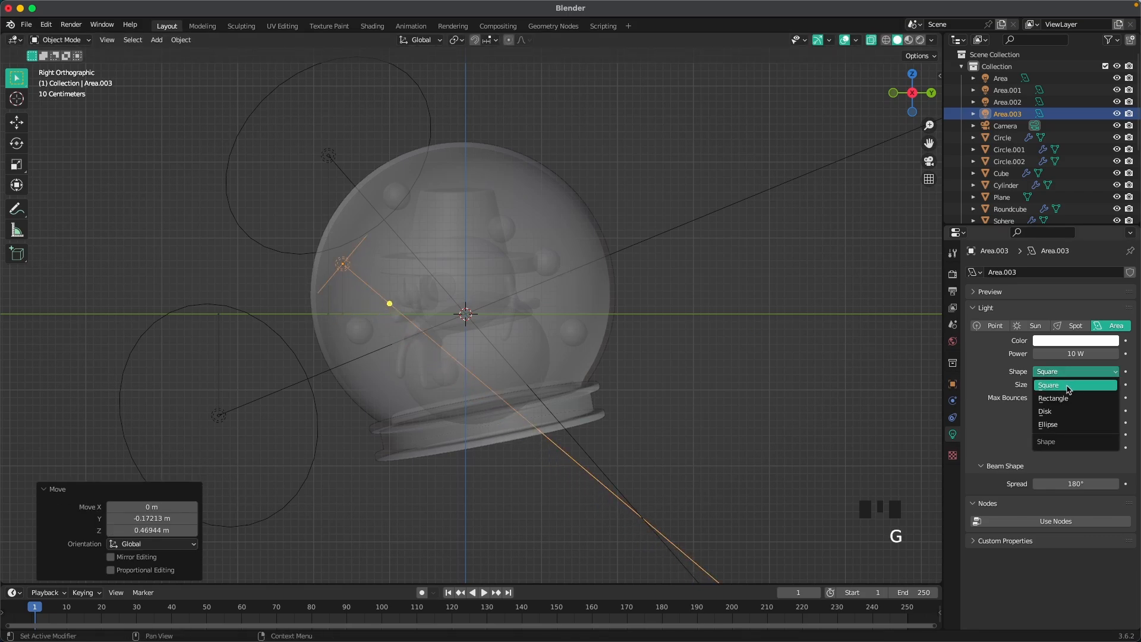
left_click(1064, 411)
middle_click_drag(428, 369, 582, 355)
key("z")
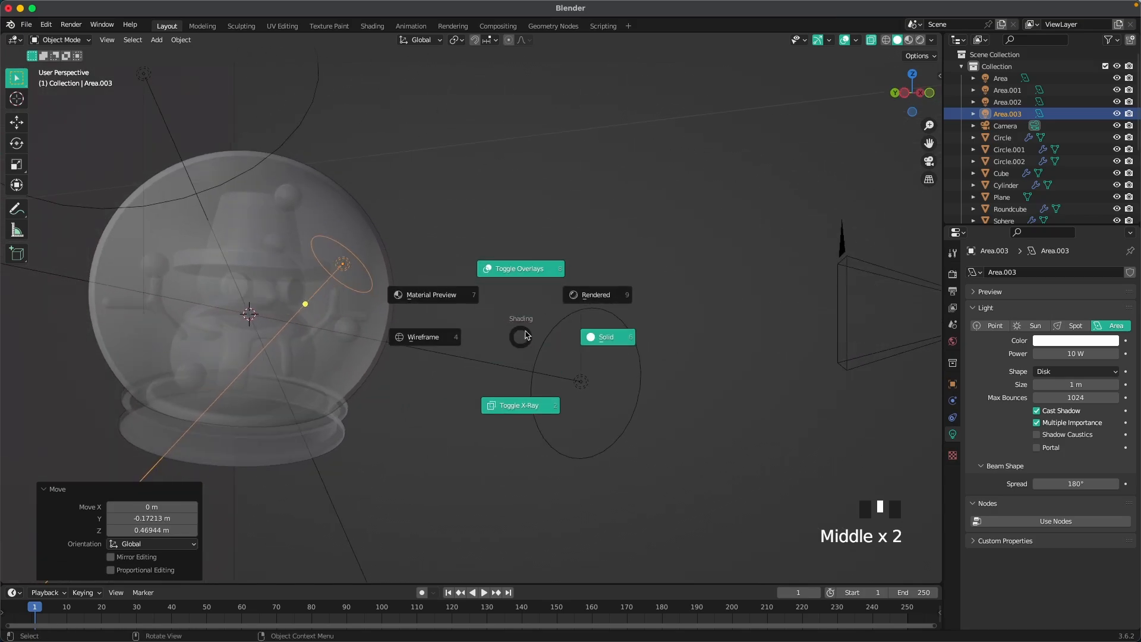
left_click(573, 301)
key("grave")
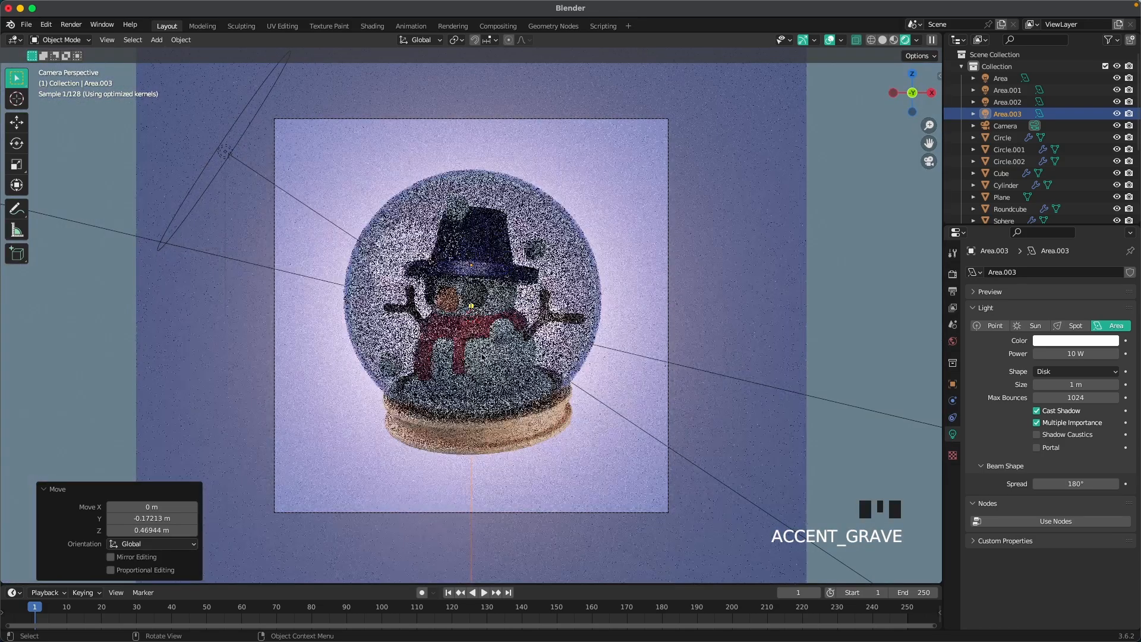
scroll(738, 316, "up", 3)
Set the inner light's power to 200 W and its color to hex FFD3B1
left_click(1066, 352)
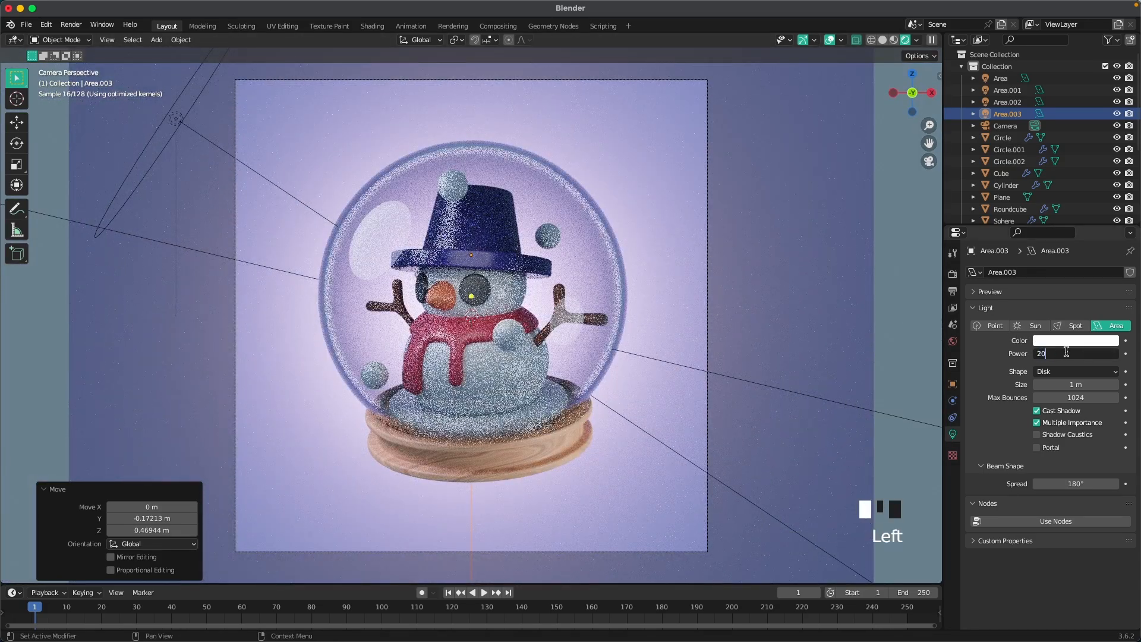
type("200")
key("Return")
left_click(1063, 355)
left_click(1070, 341)
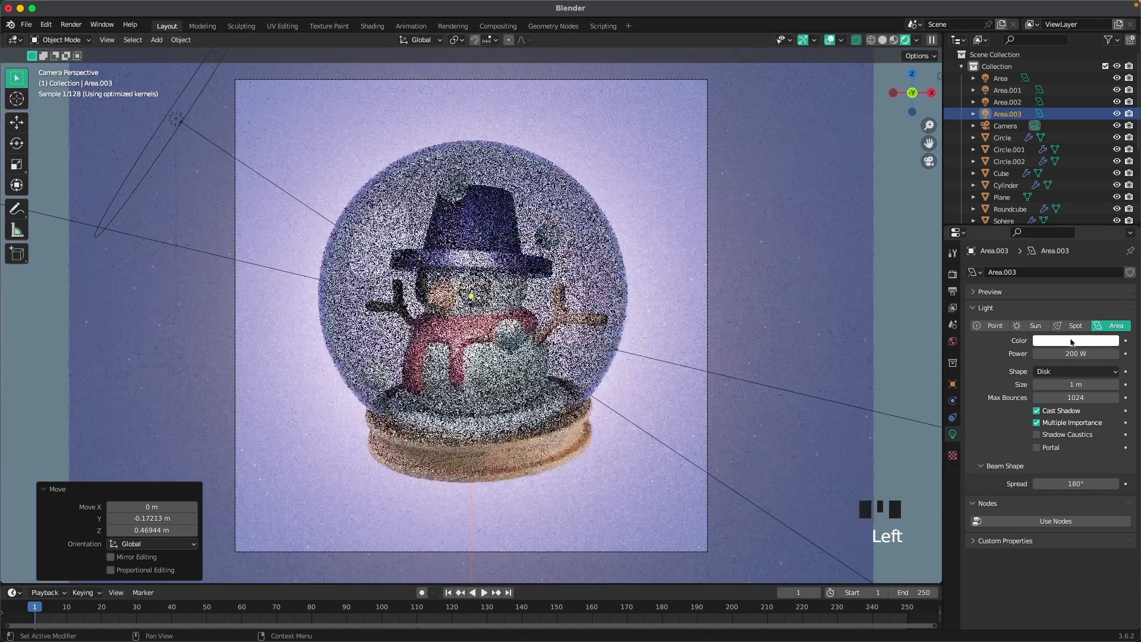
left_click(1070, 341)
left_click(1067, 296)
type("FFD3B1")
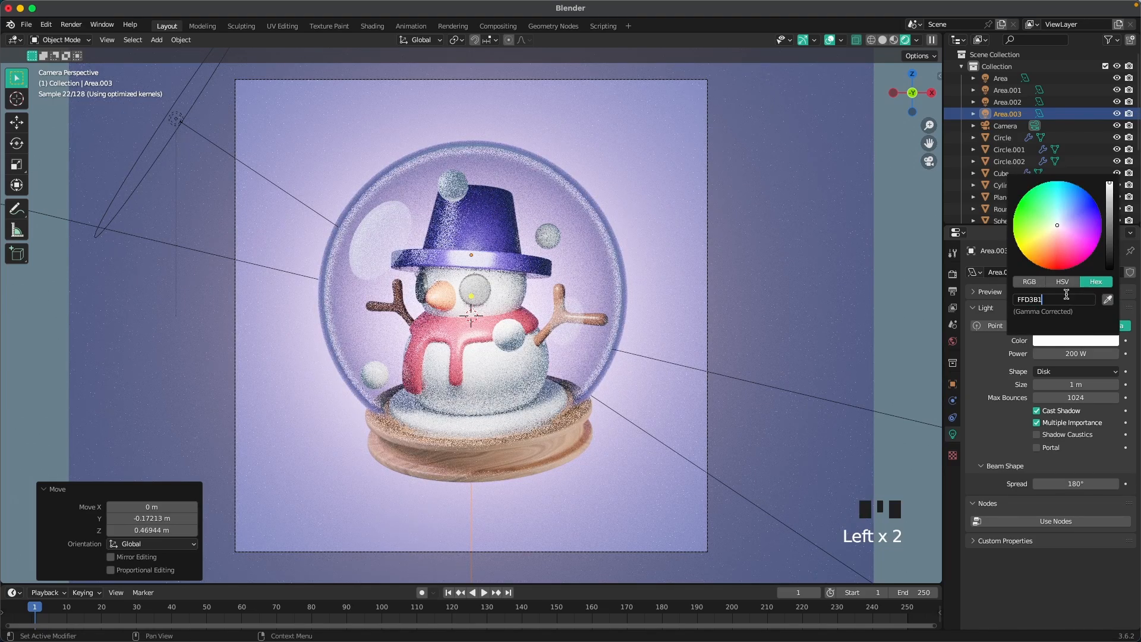
key("Return")
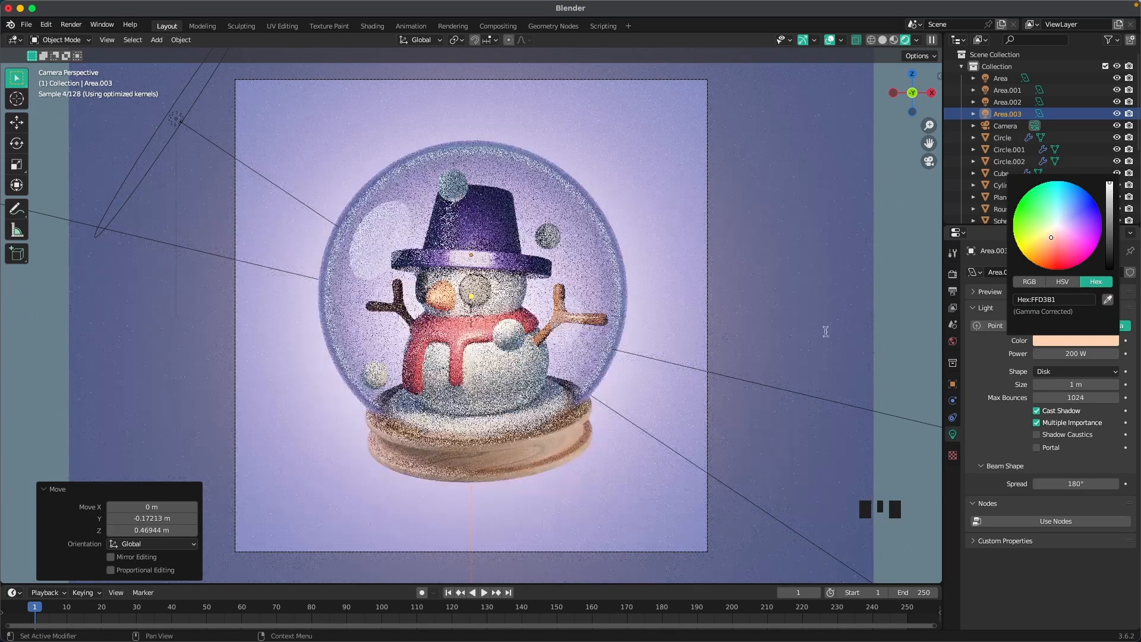
View the globe from the side and reduce the inner light's power to 50 W
middle_click_drag(476, 306, 565, 318)
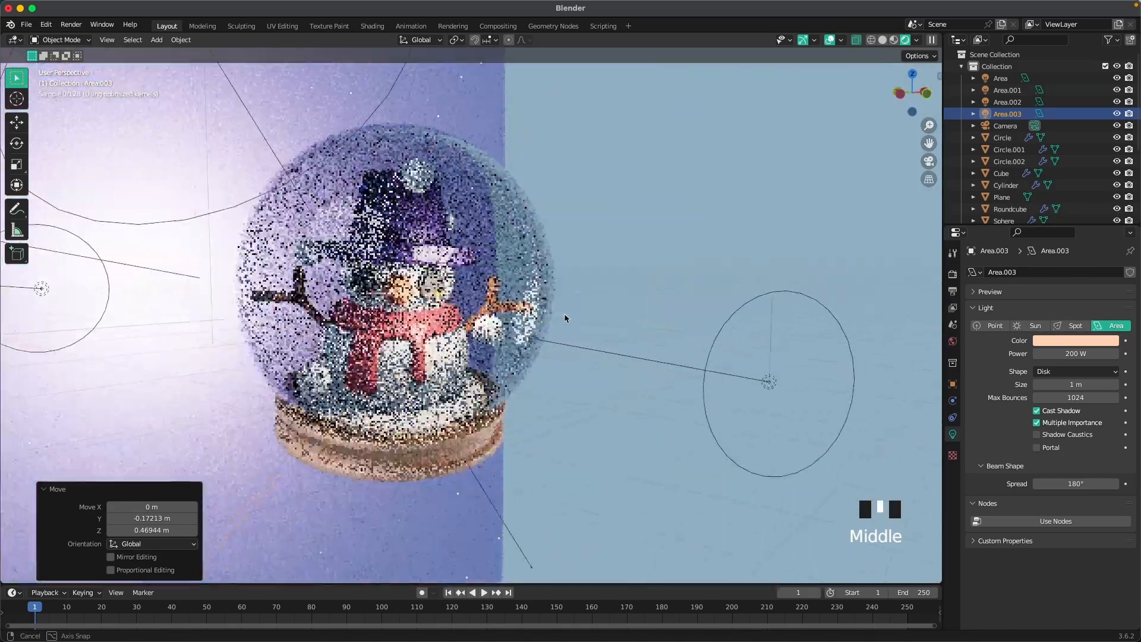
left_click(1075, 354)
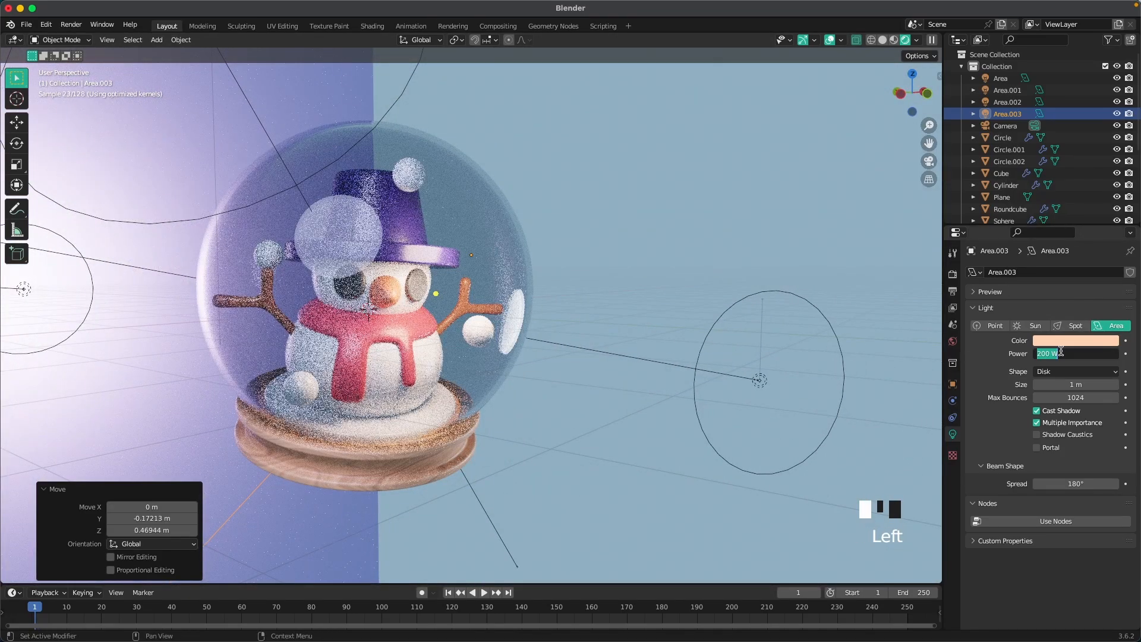
type("50")
key("Return")
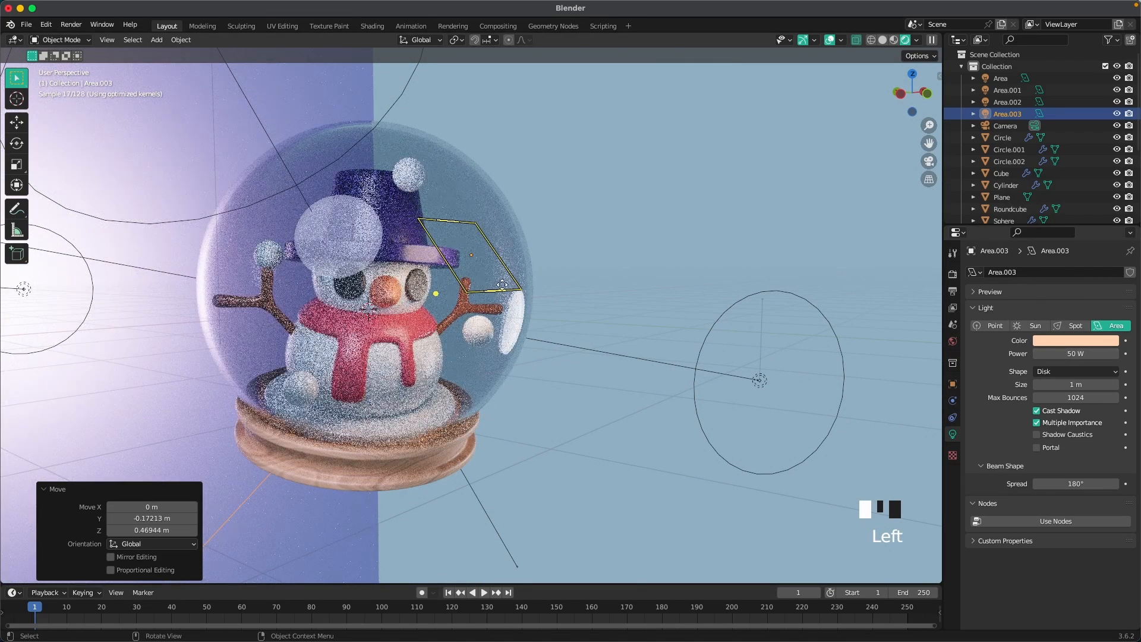
Try to select the inner light through the glass globe in rendered shading from several angles
left_click(485, 276)
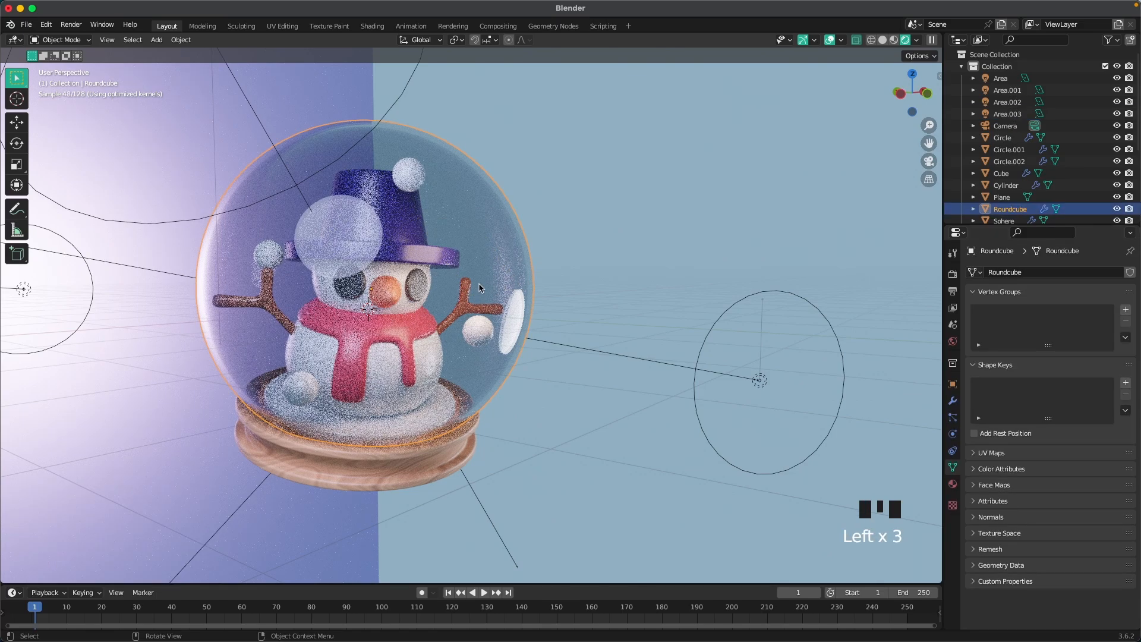
middle_click_drag(565, 289, 688, 255)
left_click(498, 296)
left_click(498, 295)
left_click(498, 296)
key("grave")
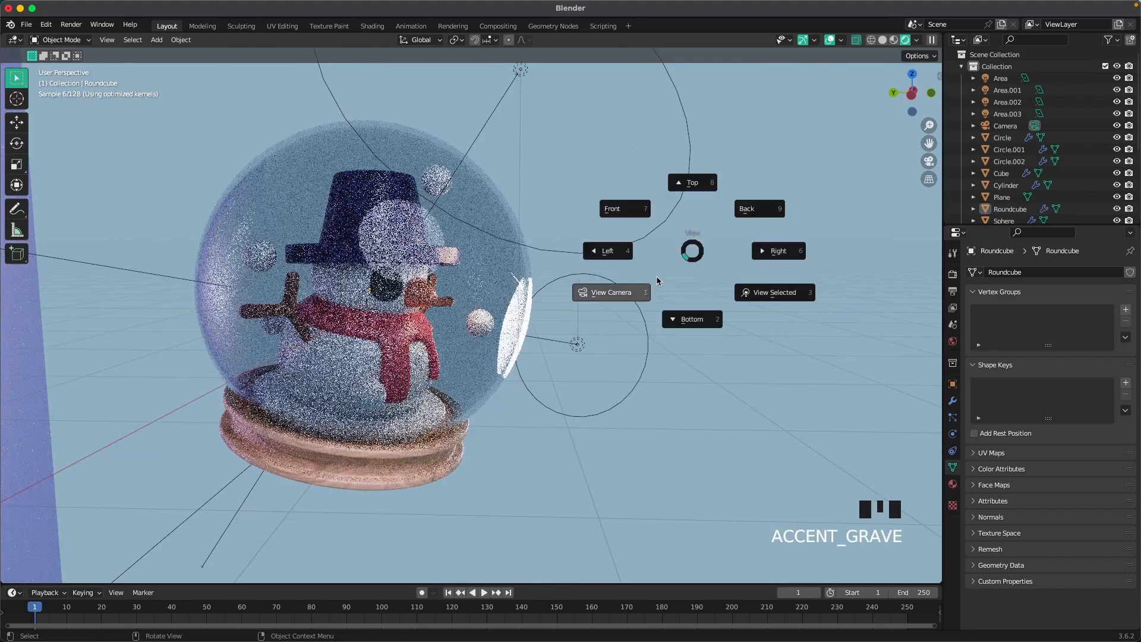
left_click(632, 287)
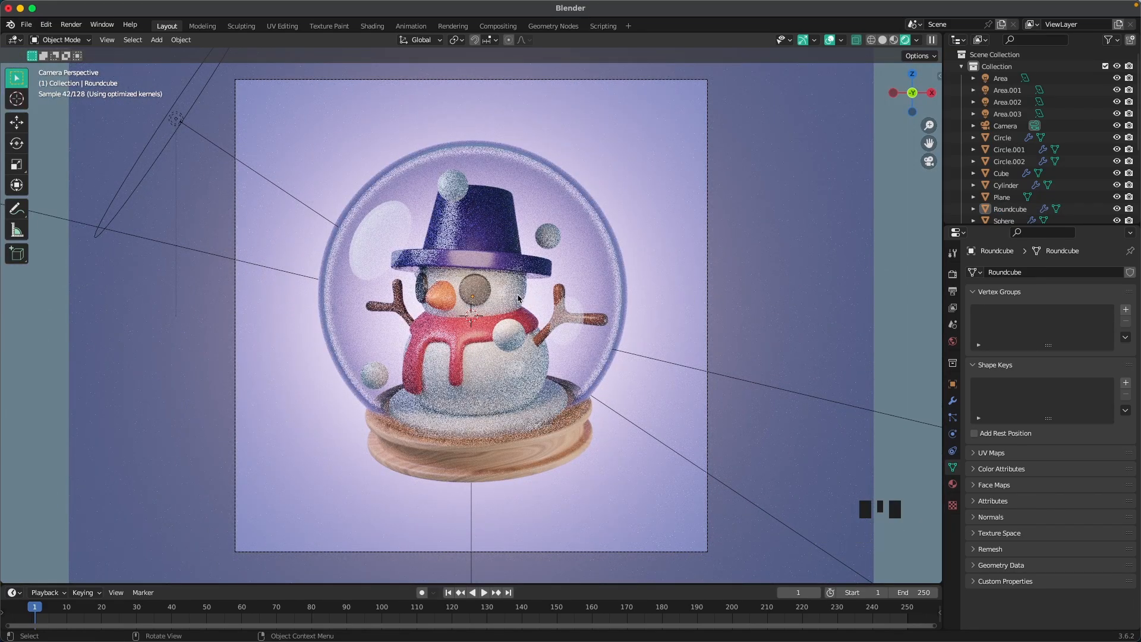
middle_click_drag(518, 299, 410, 296)
left_click(404, 295)
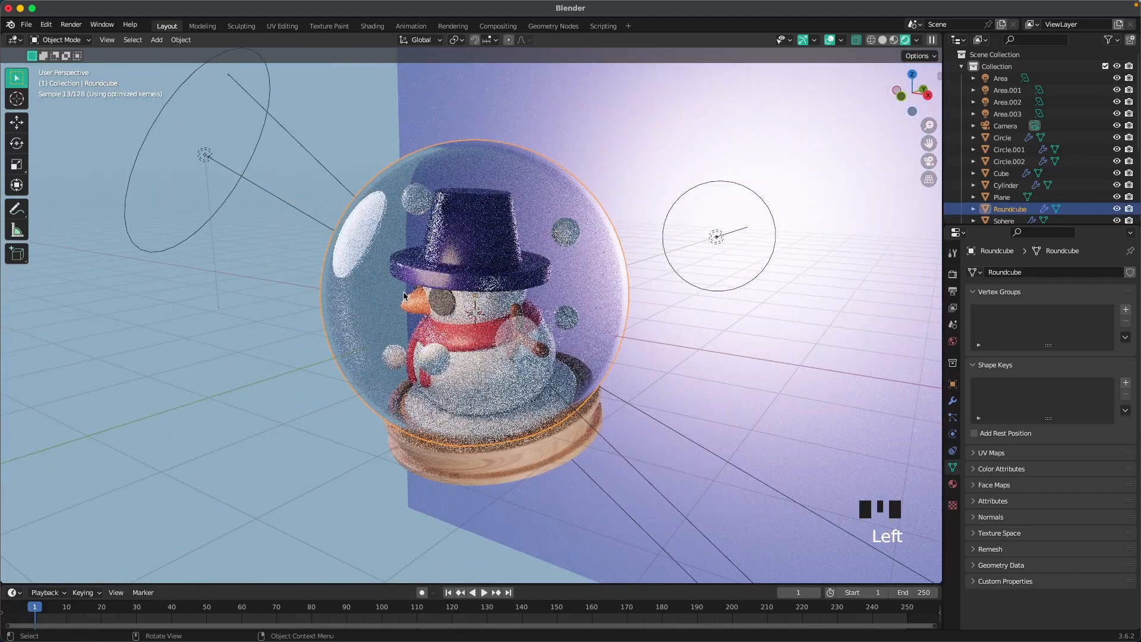
Select the disk light inside the globe in solid shading, then return to rendered shading
key("z")
left_click(482, 295)
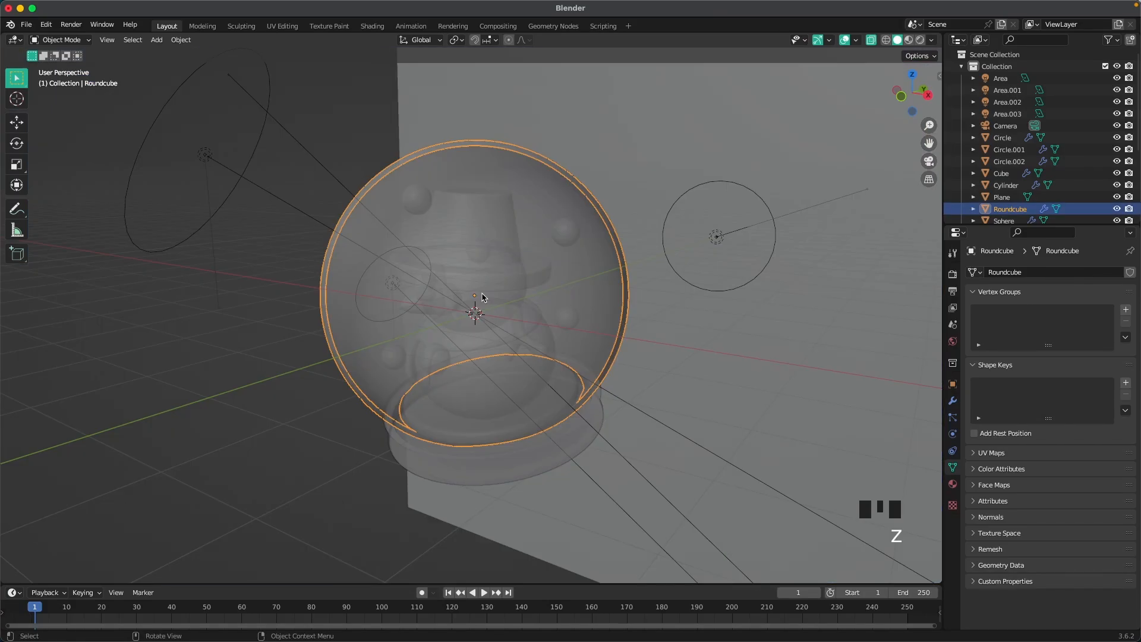
left_click(399, 289)
left_click(398, 288)
left_click(394, 287)
middle_click_drag(444, 309, 553, 308)
key("grave")
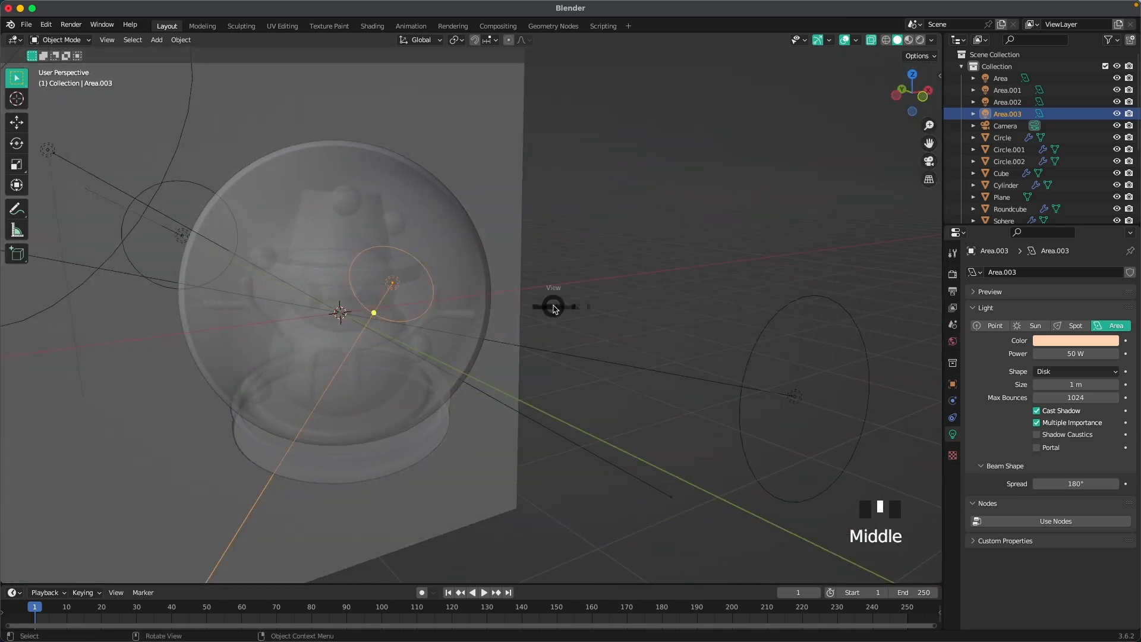
key("Escape")
key("z")
left_click(565, 293)
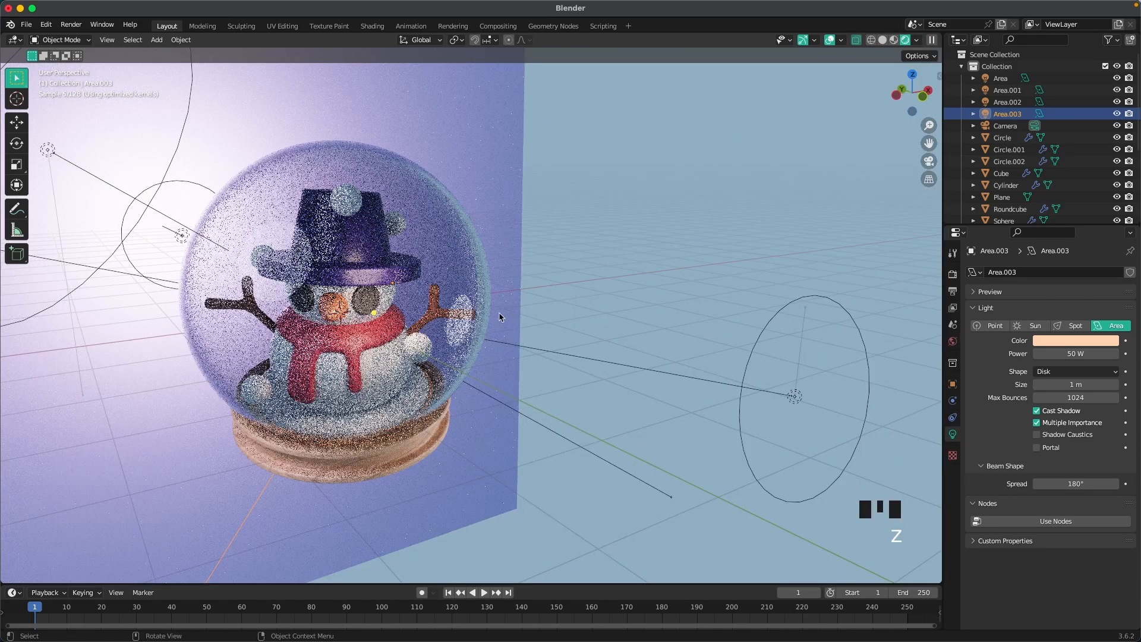
Rotate the inner light about -28.7° around the global Z axis, using the 3D cursor as pivot
key("period")
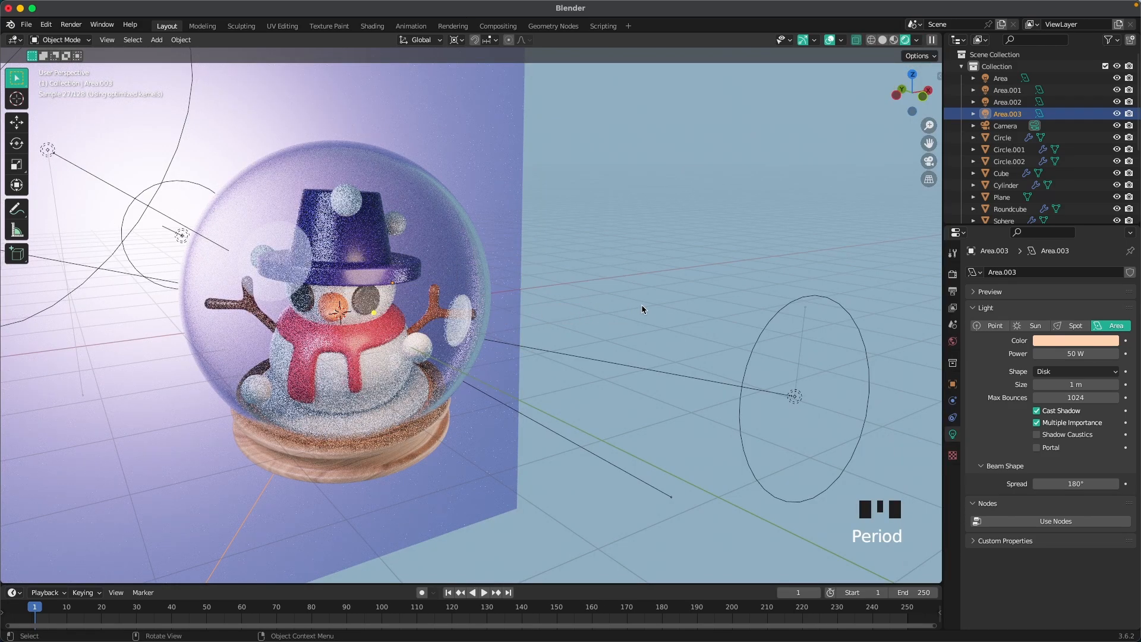
key("r")
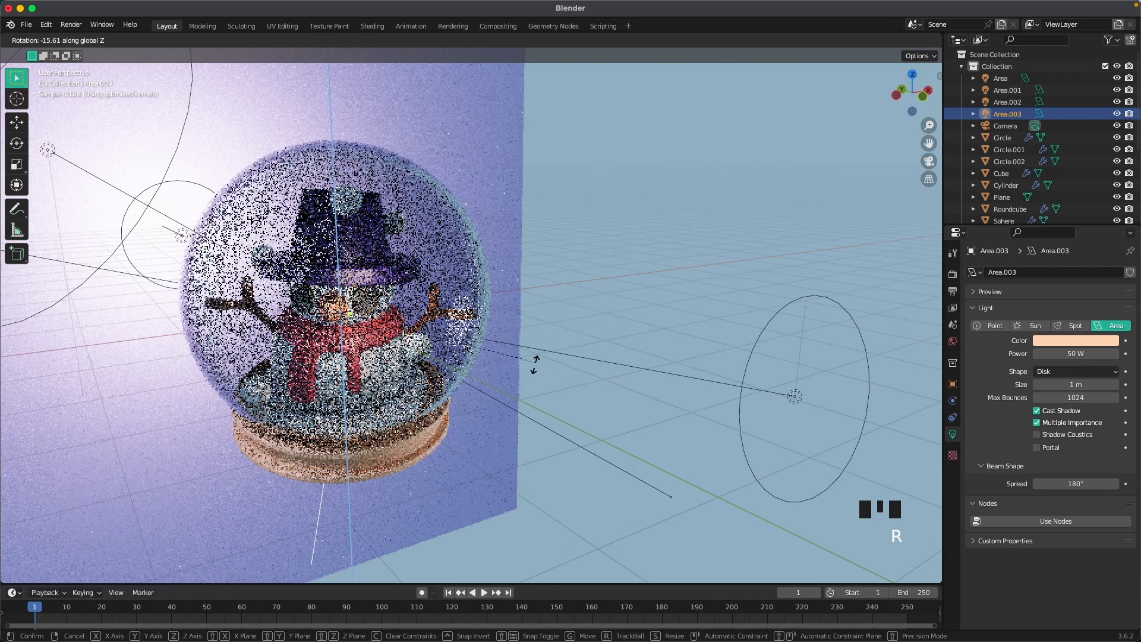
left_click(510, 392)
Shift the inner light along its local Z axis, then lower it about 0.31 m along global Z
middle_click_drag(511, 392, 454, 371)
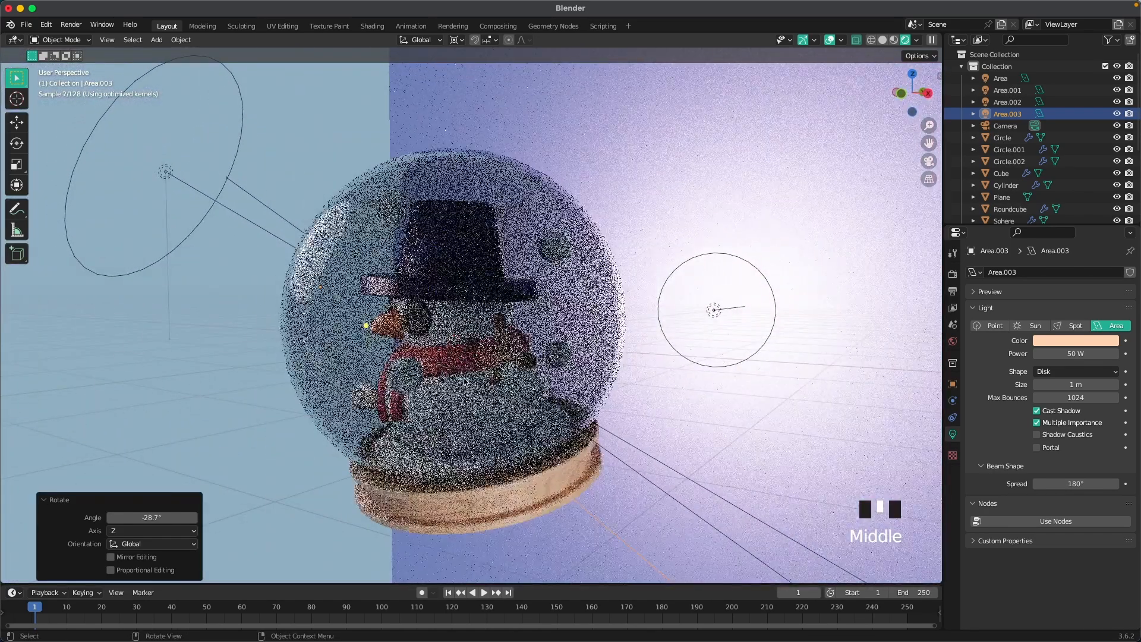
key("g")
key("z")
key("z")
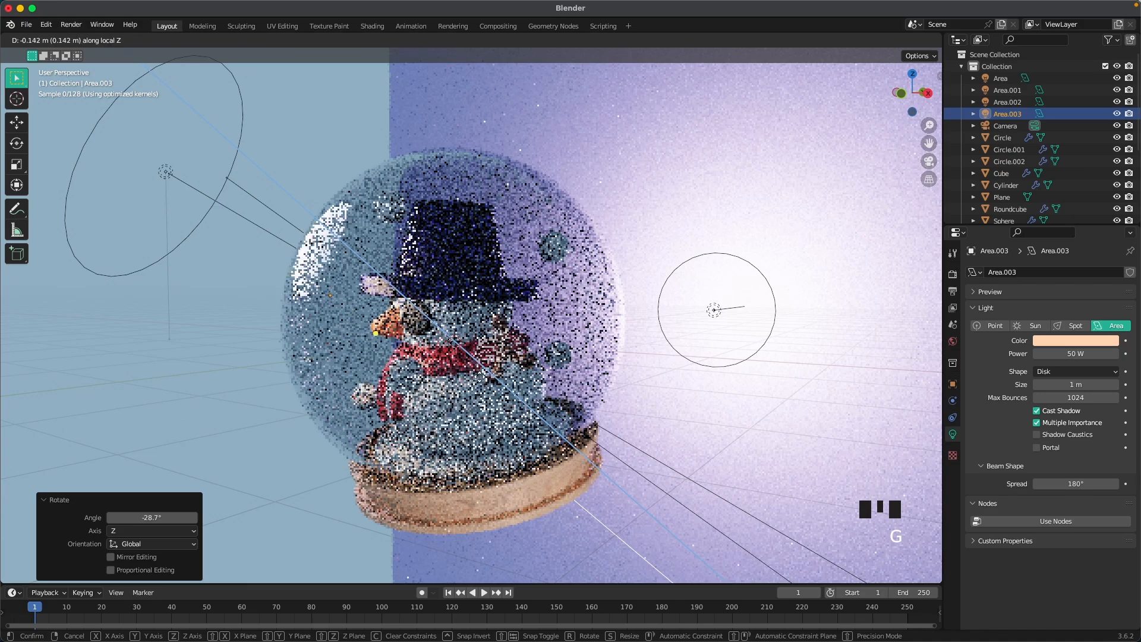
left_click(480, 376)
key("g")
key("z")
left_click(470, 438)
Tilt the inner light about -21° in the view and move it about -0.07 m in X, -0.02 m in Y and 0.42 m in Z
key("r")
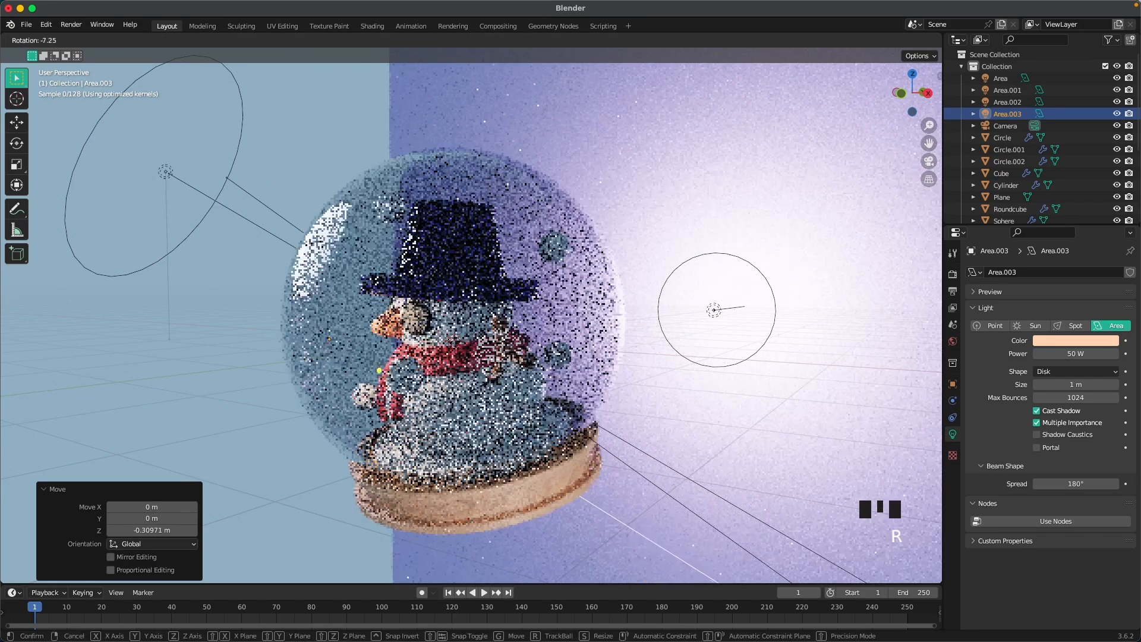
left_click(492, 379)
key("g")
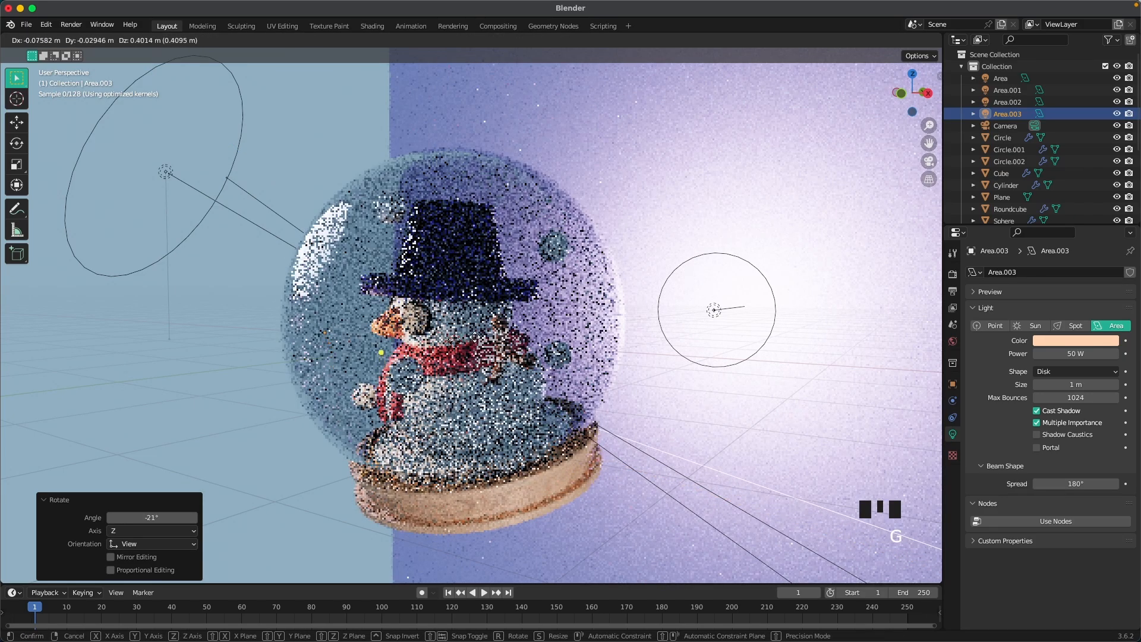
left_click(472, 333)
Return to the camera view and set the inner light's power to 20 W
key("grave")
left_click(394, 376)
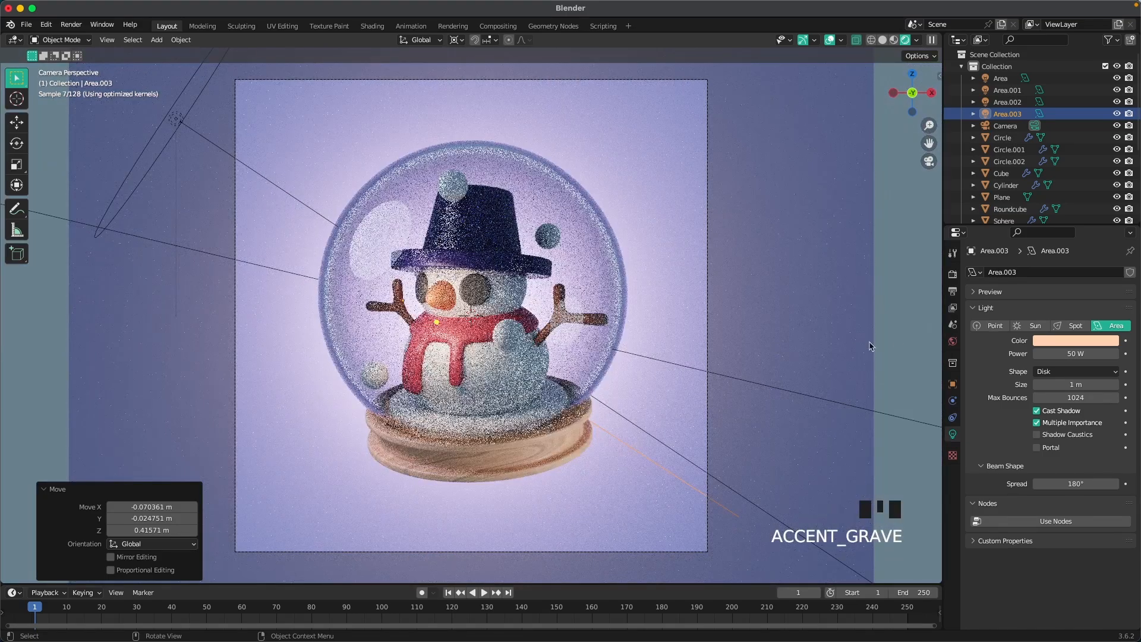
left_click(1063, 354)
key("Return")
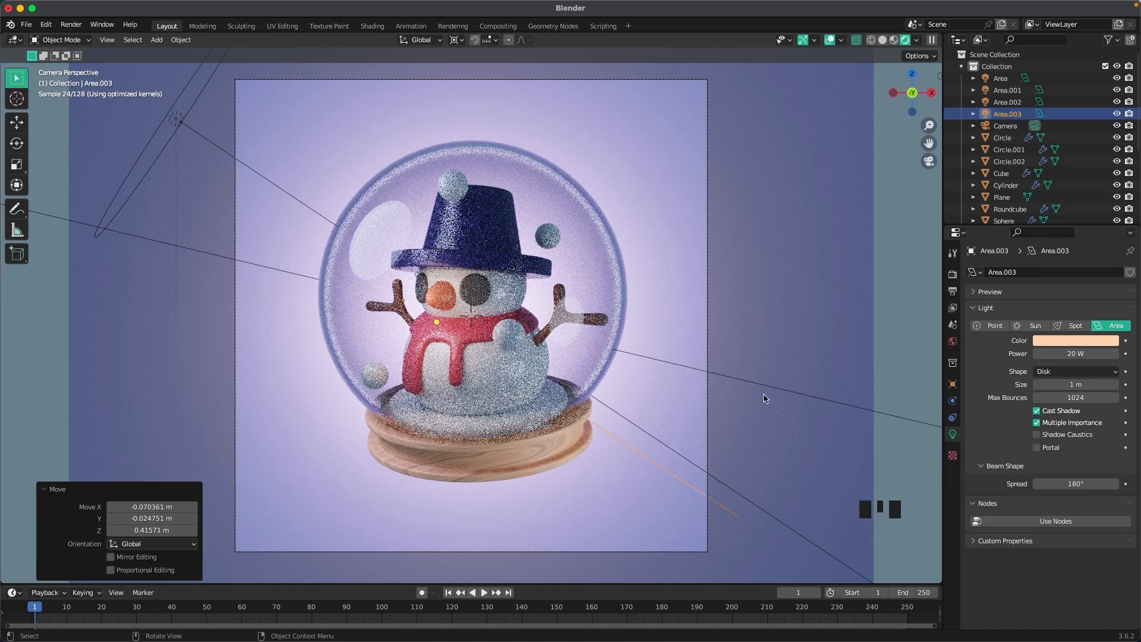
Rotate the inner light about 9.77° around the global Z axis, check the render in the camera view and deselect it
key("r")
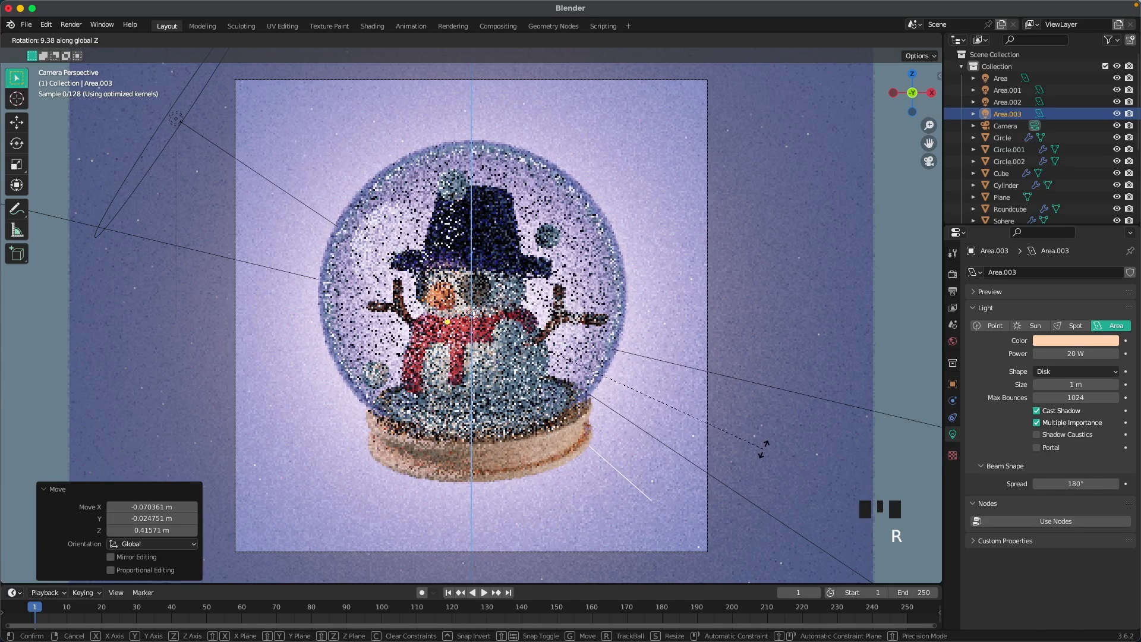
left_click(762, 451)
scroll(790, 331, "up", 1)
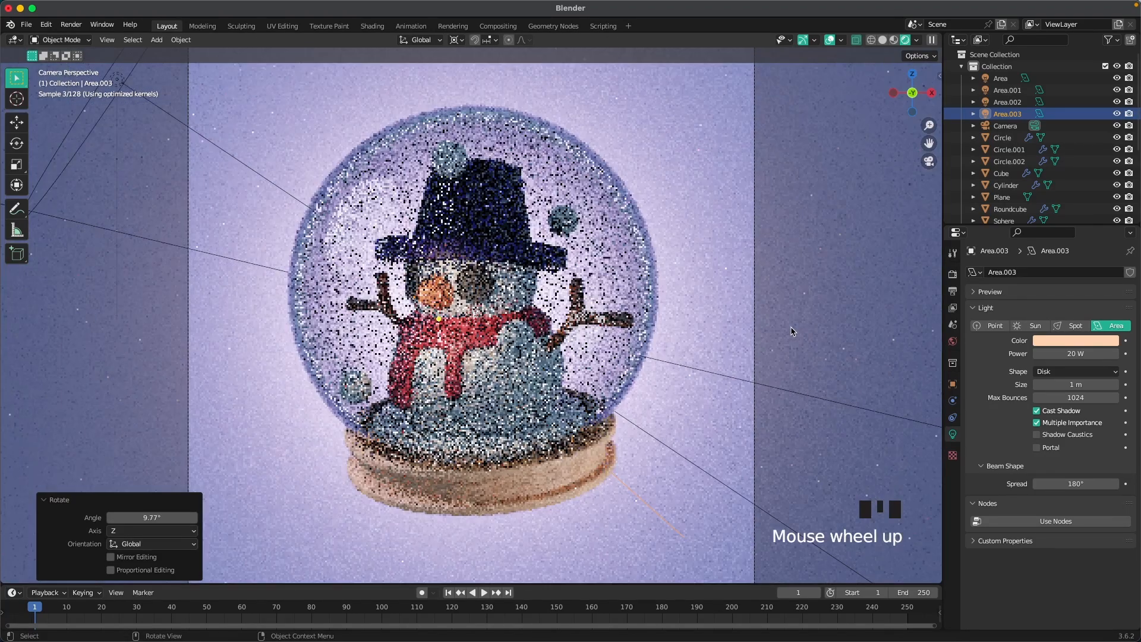
scroll(792, 332, "down", 1)
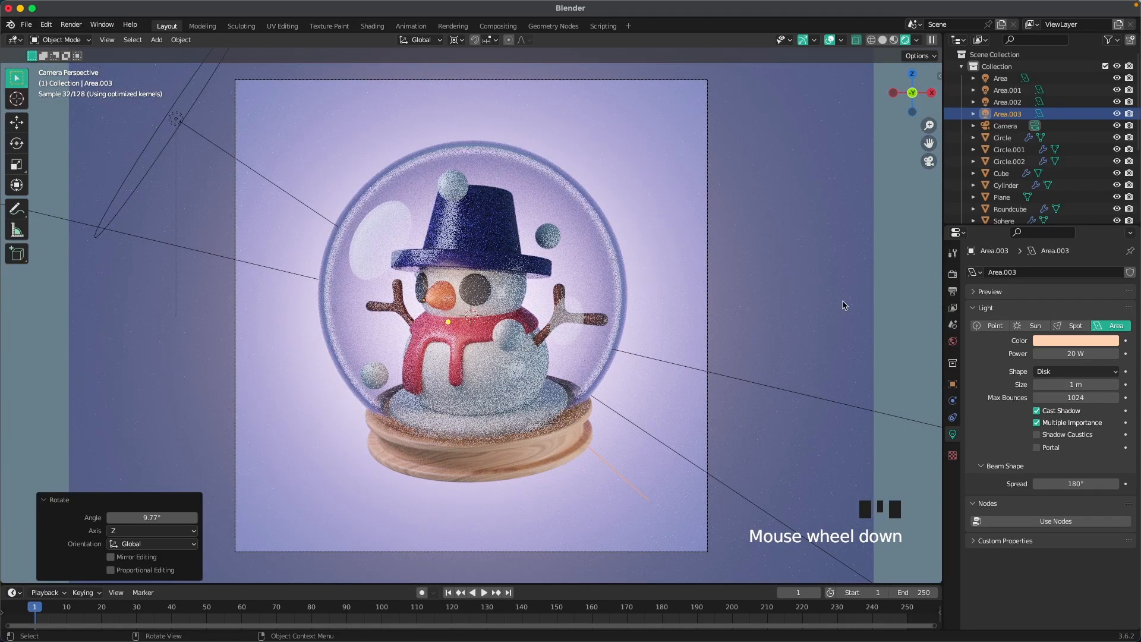
left_click(885, 309)
scroll(891, 308, "down", 1)
scroll(892, 308, "up", 1)
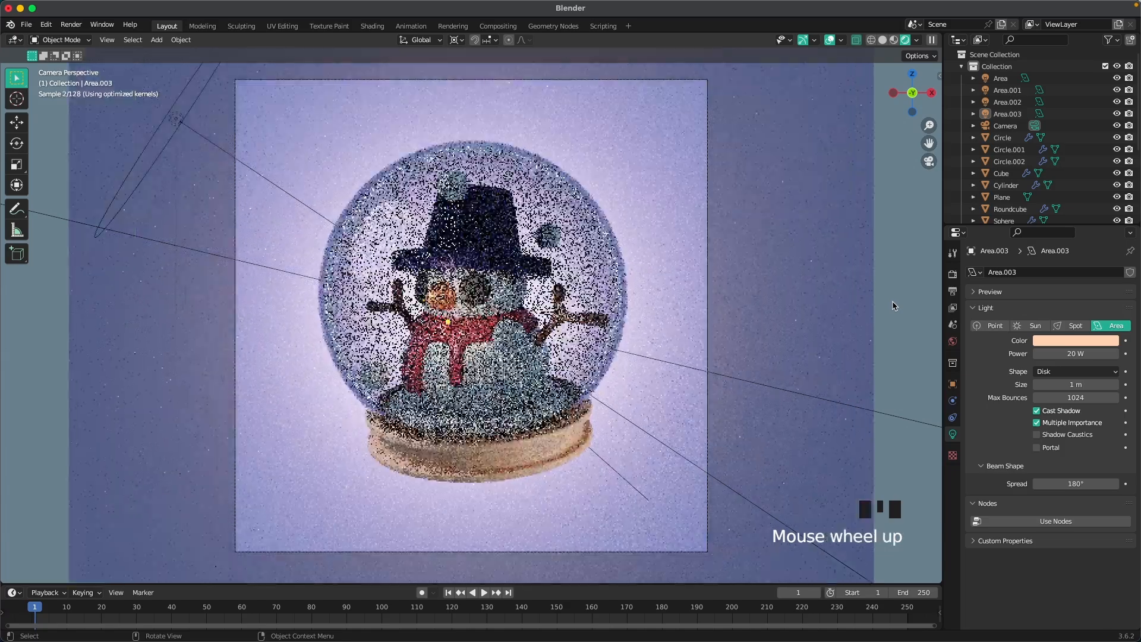